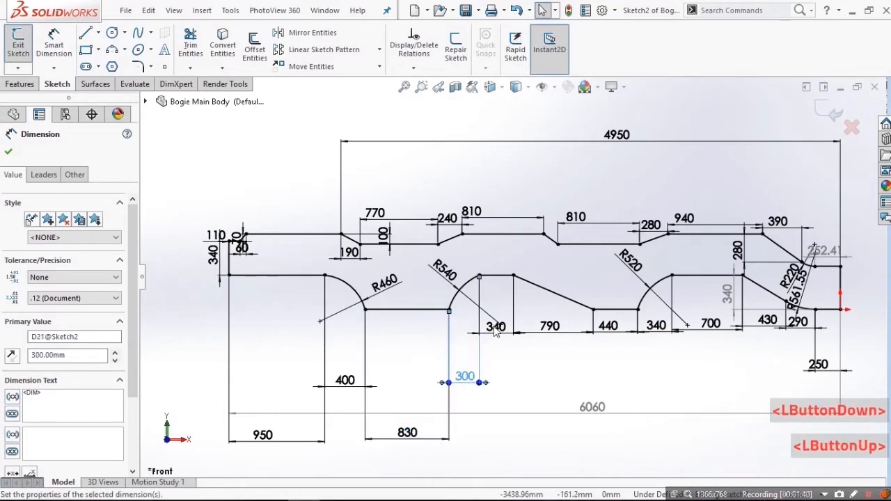
Step: Rearrange the 340, 790, 440, 340 and 700 mm length dimensions into two staggered rows below the profile
left_click_drag(494, 327, 502, 435)
left_click_drag(548, 328, 555, 376)
left_click_drag(653, 374, 655, 376)
left_click_drag(710, 324, 709, 427)
scroll(720, 357, "up", 3)
scroll(719, 358, "down", 2)
scroll(719, 358, "up", 1)
scroll(719, 358, "down", 1)
Step: Space out the 430, 290 and 250 mm dimensions below the profile's right end and lower the overall 6060 mm dimension
left_click_drag(625, 274, 628, 313)
left_click_drag(650, 274, 648, 351)
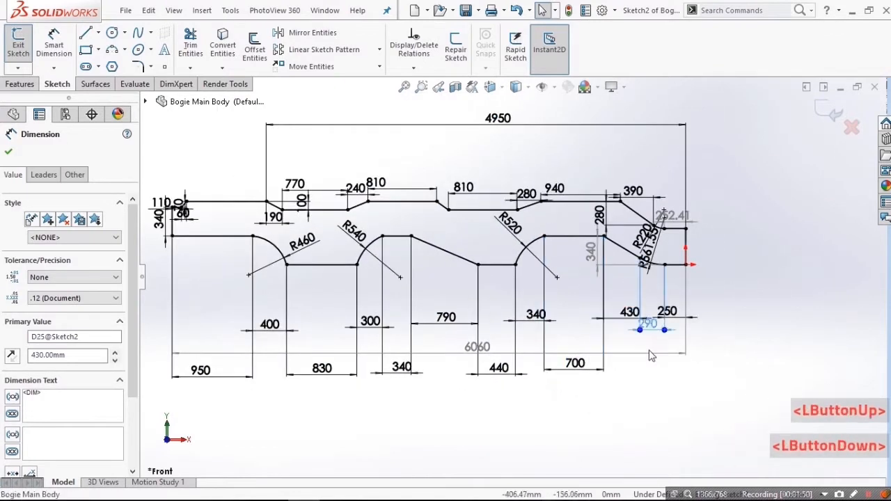
left_click_drag(716, 319, 714, 330)
left_click_drag(478, 348, 475, 409)
left_click(445, 432)
Step: Move the 340, 110, 70 and 60 mm dimensions clear of the profile's left end
scroll(169, 209, "down", 3)
left_click_drag(211, 238, 163, 243)
left_click_drag(215, 206, 202, 144)
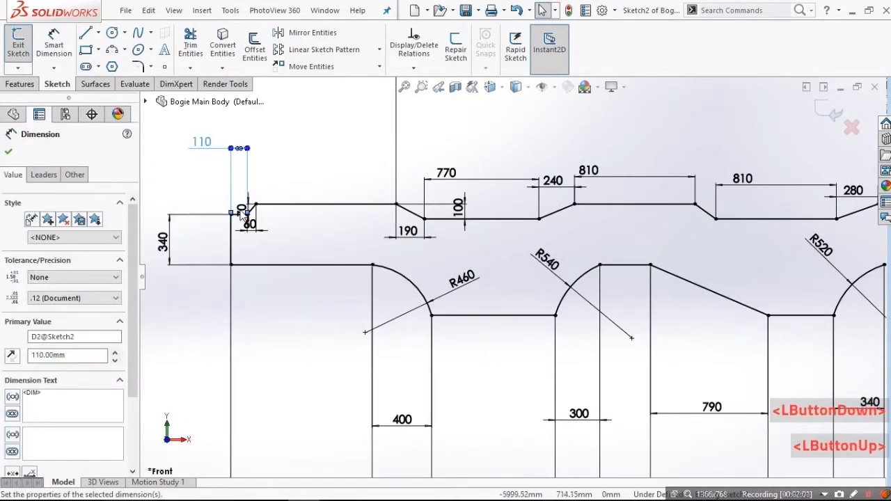
left_click(327, 153)
Step: Arrange the dimensions above the profile in rows below the 4950 mm dimension, with 770, 810, 810 and 940 mm aligned
scroll(515, 275, "up", 4)
left_click(585, 199)
scroll(585, 209, "up", 1)
scroll(695, 341, "down", 2)
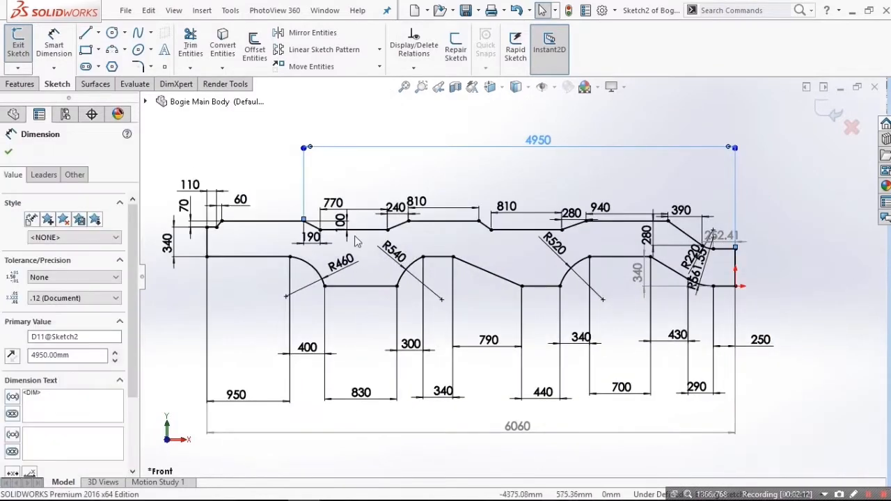
left_click_drag(334, 204, 349, 160)
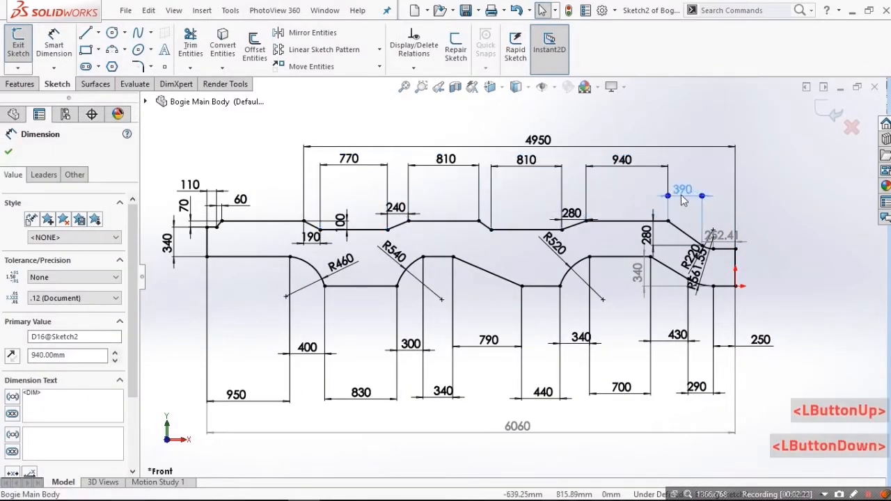
left_click_drag(311, 238, 283, 186)
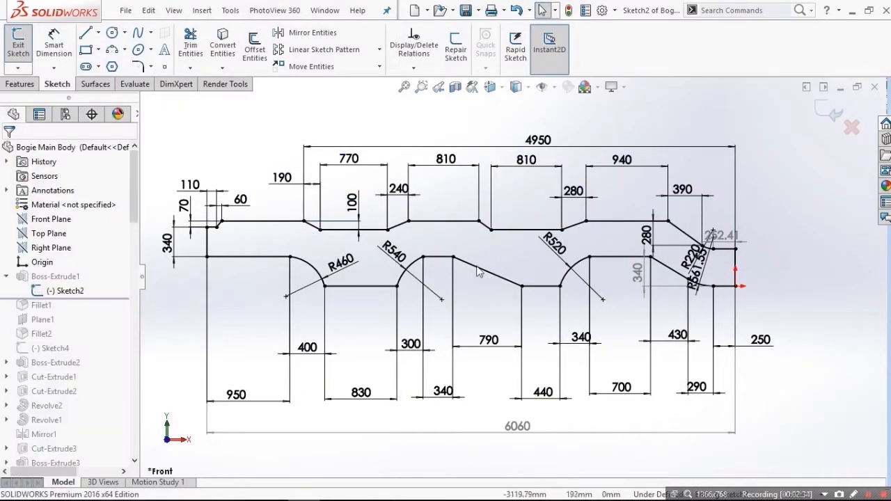
Step: Separate the 280, 340, 252.41, R220 and R561.55 dimensions at the profile's right end and exit the sketch
left_click_drag(778, 227, 778, 227)
mouse_move(693, 259)
left_mouse_down()
mouse_move(682, 277)
mouse_move(696, 259)
left_mouse_up()
left_click(732, 247)
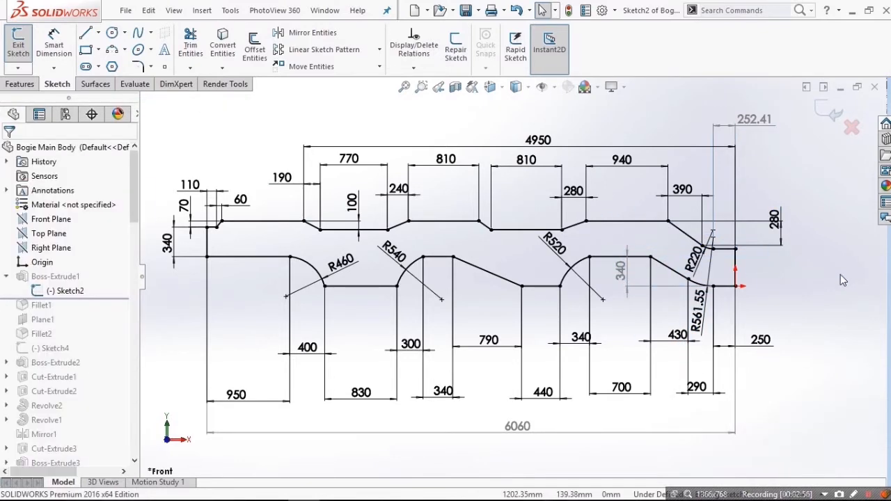
left_click(819, 106)
Step: Open the Boss-Extrude1 definition, examine its end condition and depth on the previewed body, and cancel the edit
left_click(56, 276)
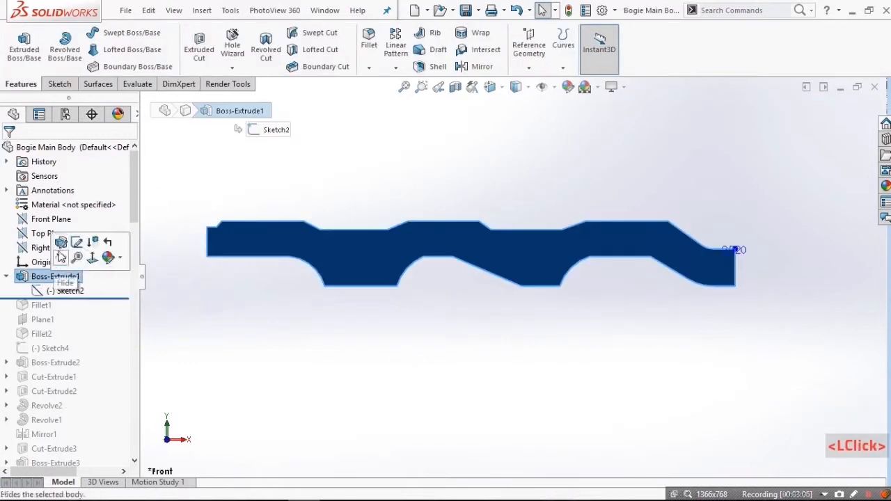
left_click(61, 241)
middle_click_drag(446, 196, 58, 283)
middle_click_drag(459, 274, 416, 267)
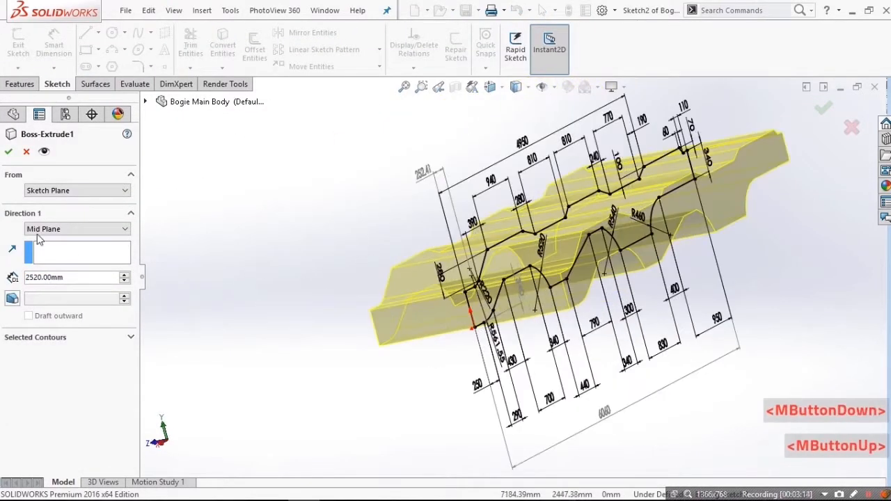
left_click(44, 229)
left_click(43, 230)
middle_click_drag(382, 214, 456, 223)
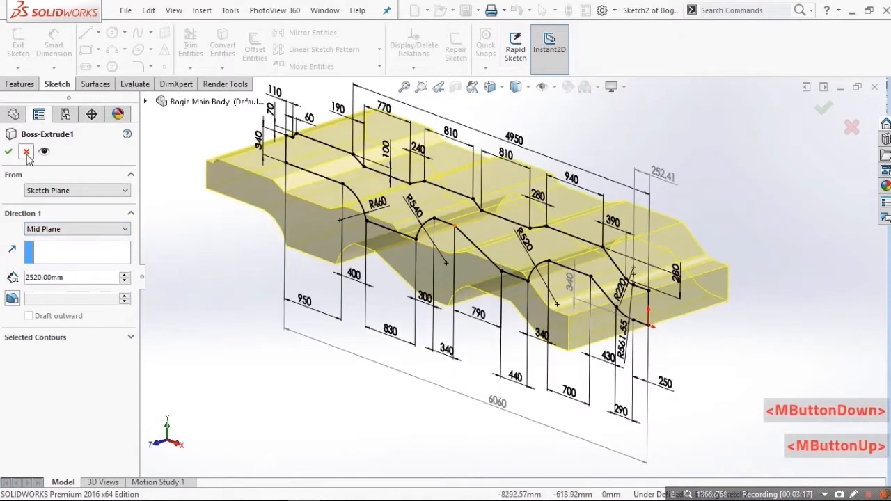
left_click(31, 151)
Step: Roll the model forward past Fillet1 and review the fillet's corner edges and radius in its definition
left_click_drag(112, 299, 113, 308)
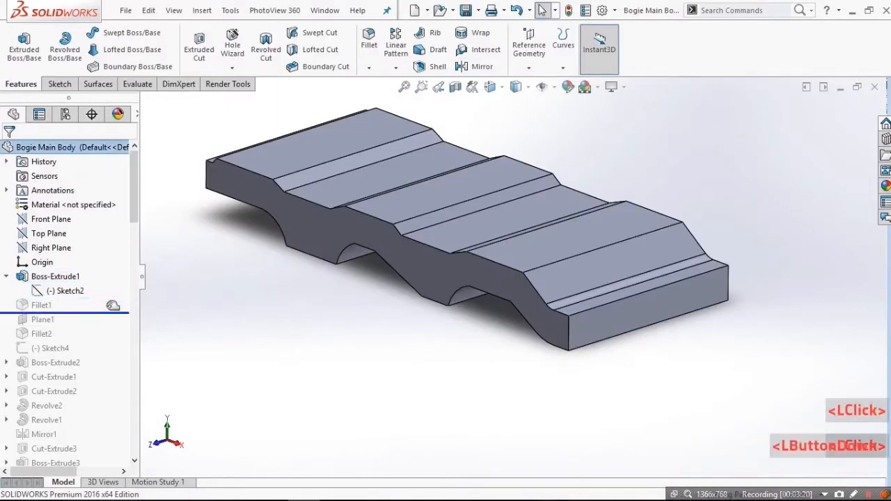
left_click(43, 305)
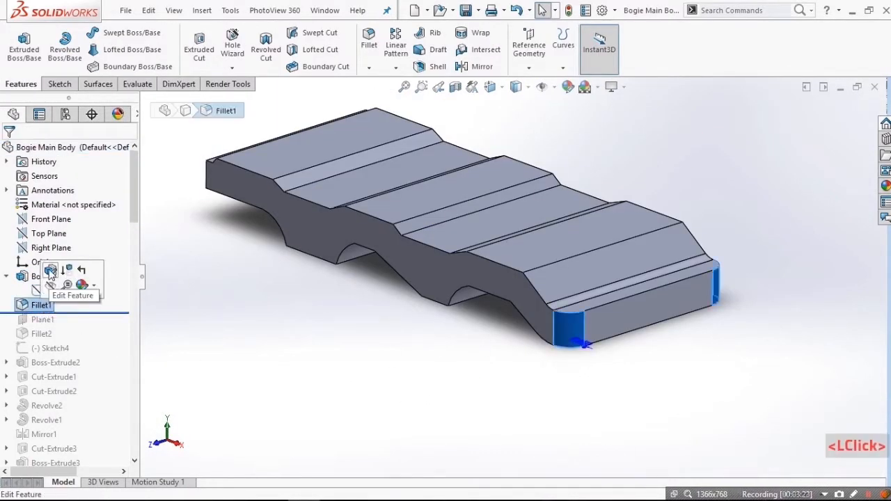
left_click(50, 271)
scroll(589, 316, "down", 5)
middle_click_drag(563, 378, 689, 245)
scroll(610, 257, "up", 5)
middle_click_drag(609, 257, 600, 174)
scroll(602, 157, "down", 2)
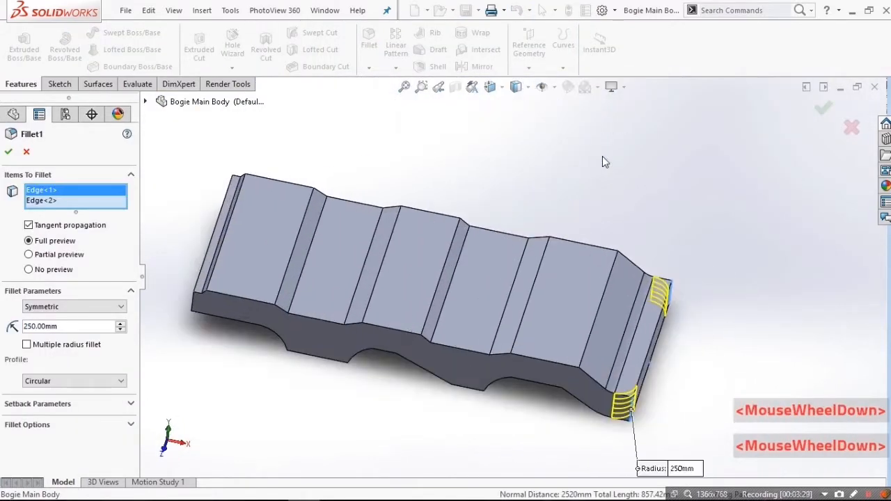
scroll(604, 161, "up", 2)
left_click(822, 107)
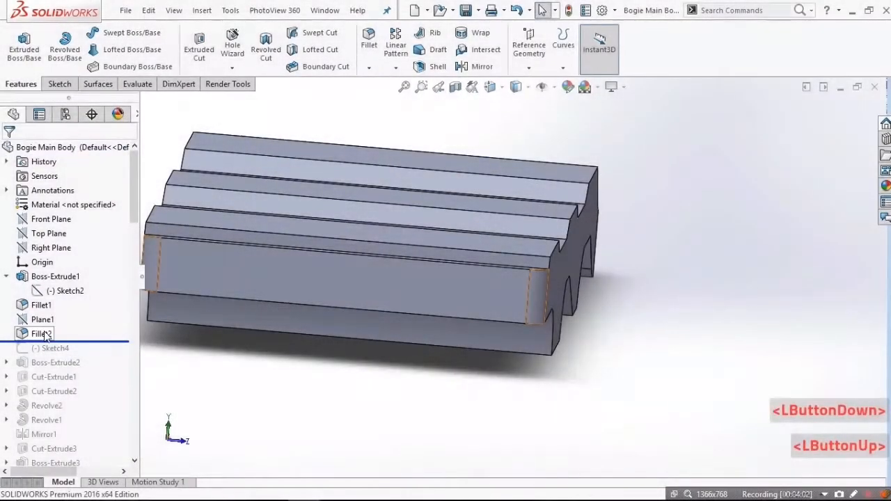
Step: Examine the Fillet2 corner rounds at the opposite end of the bogie body
left_click(41, 333)
scroll(356, 324, "up", 3)
middle_click_drag(356, 325, 470, 386)
scroll(613, 370, "down", 5)
middle_click_drag(587, 361, 572, 431)
left_click(407, 393)
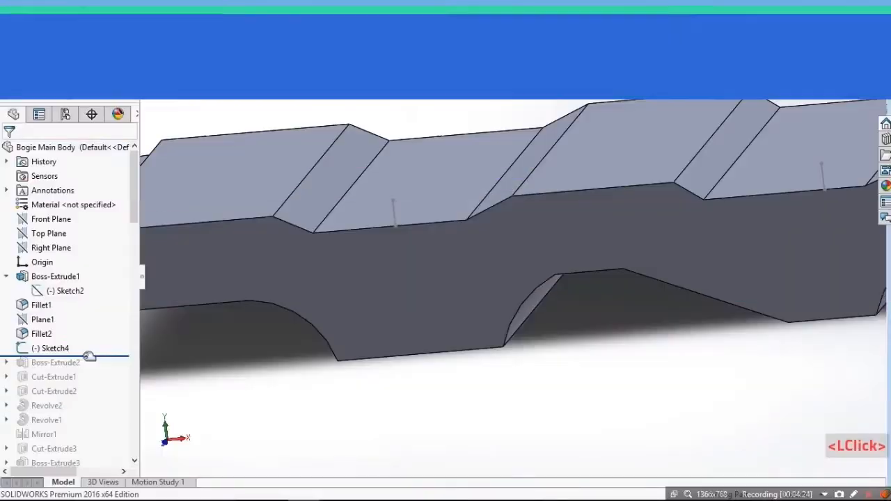
Step: Roll the model forward past Boss-Extrude2 and inspect the cylindrical bosses on the body's upper faces
left_click_drag(89, 356, 64, 370)
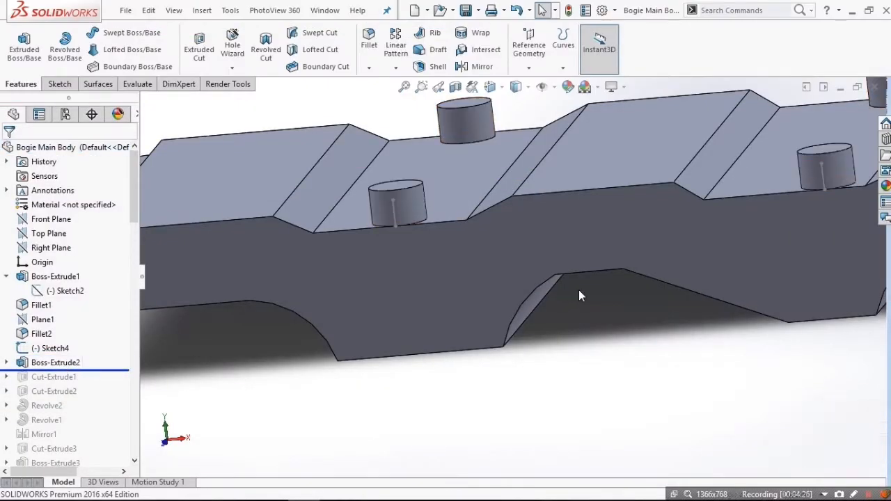
scroll(579, 289, "up", 3)
mouse_move(579, 289)
middle_mouse_down()
mouse_move(625, 323)
mouse_move(575, 284)
middle_mouse_up()
scroll(439, 253, "down", 2)
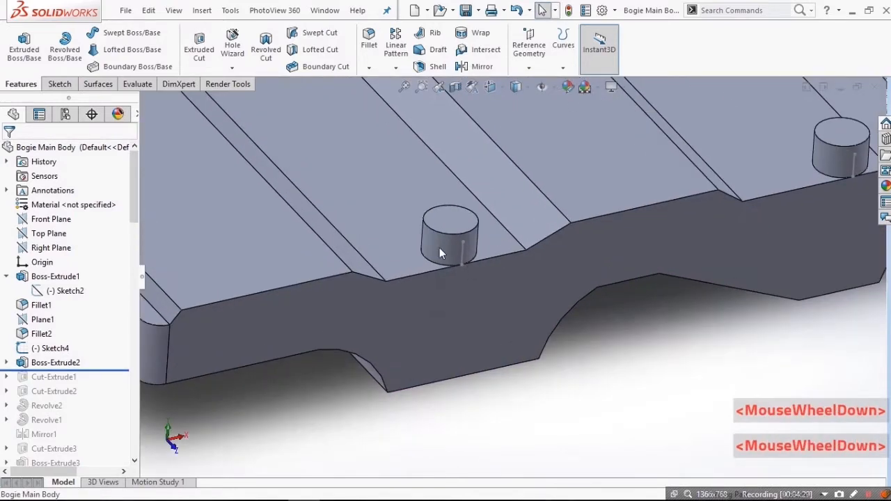
scroll(695, 257, "up", 3)
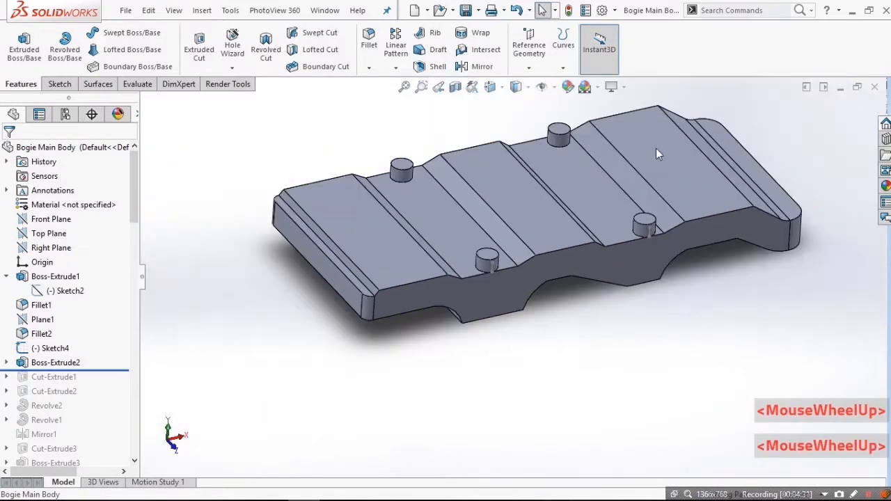
scroll(511, 138, "down", 1)
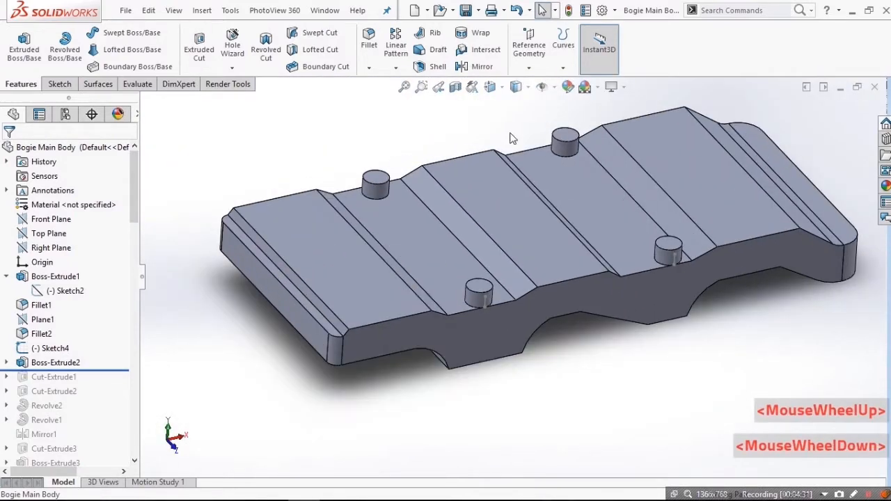
Step: Examine the edges beside the cylindrical bosses, the underside cutouts and the body's side profile
left_click(464, 318)
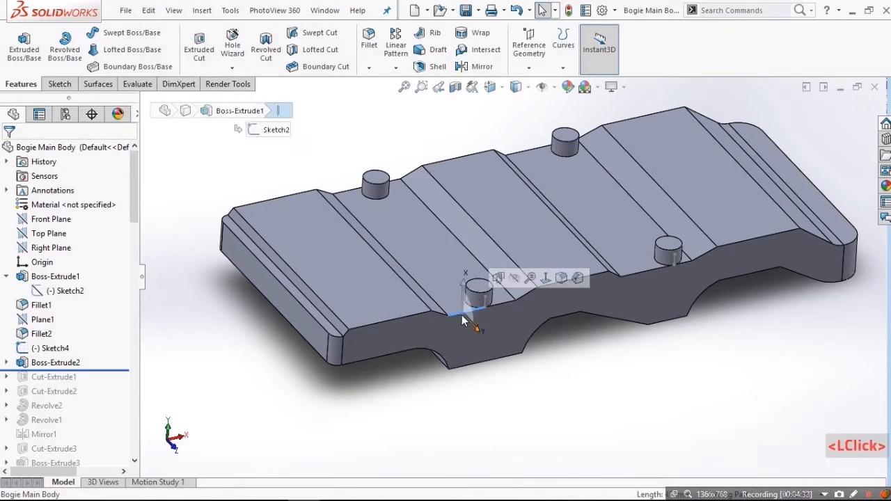
left_click(656, 265)
scroll(657, 238, "down", 2)
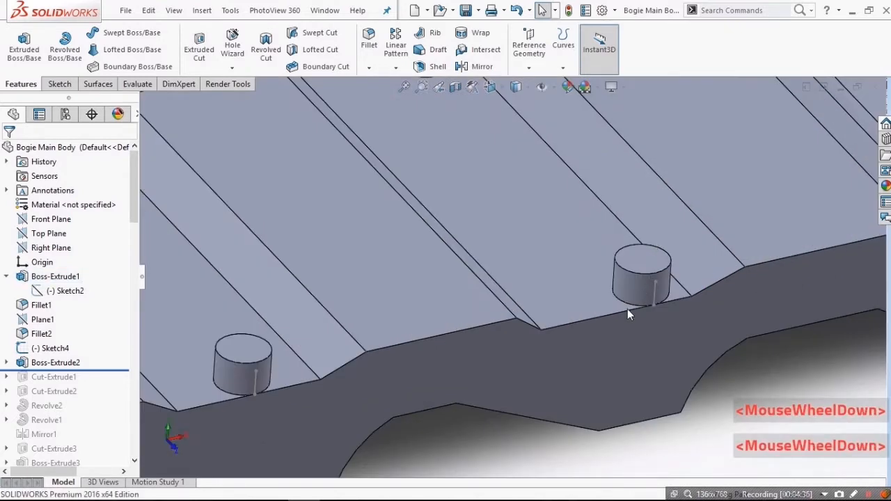
left_click(629, 311)
left_click(661, 336)
scroll(656, 321, "up", 2)
left_click(620, 369)
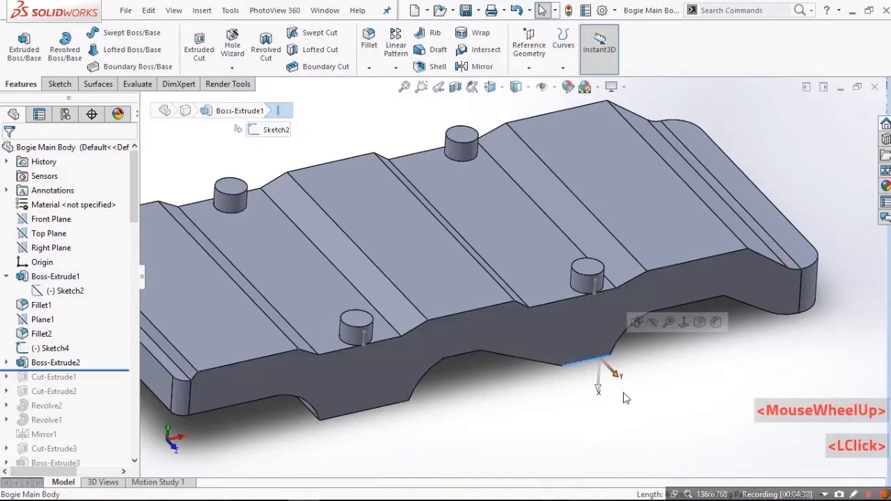
middle_click_drag(492, 417, 441, 341)
scroll(317, 215, "up", 2)
scroll(318, 201, "down", 1)
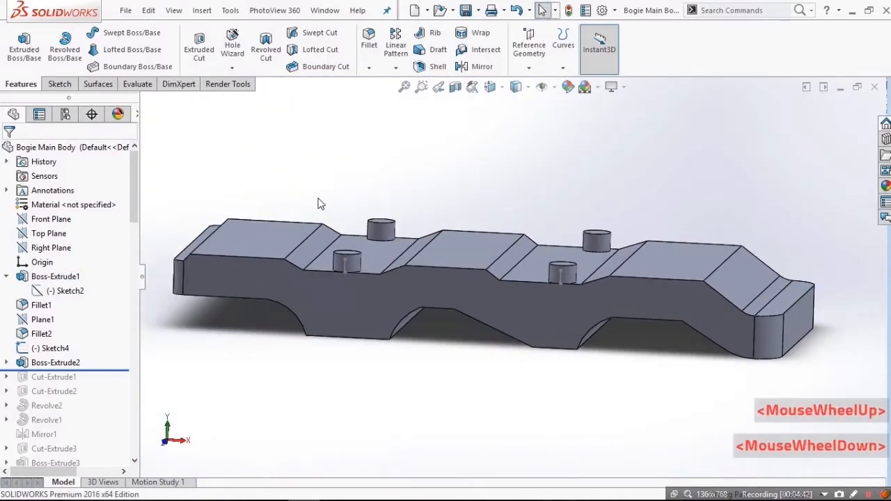
scroll(318, 201, "up", 1)
scroll(318, 201, "down", 1)
middle_click_drag(456, 198, 467, 182)
scroll(477, 249, "down", 2)
Step: Open the Boss-Extrude2 definition and examine its depth and the boss layout sketch in a view normal to it
left_click(82, 363)
left_click(115, 318)
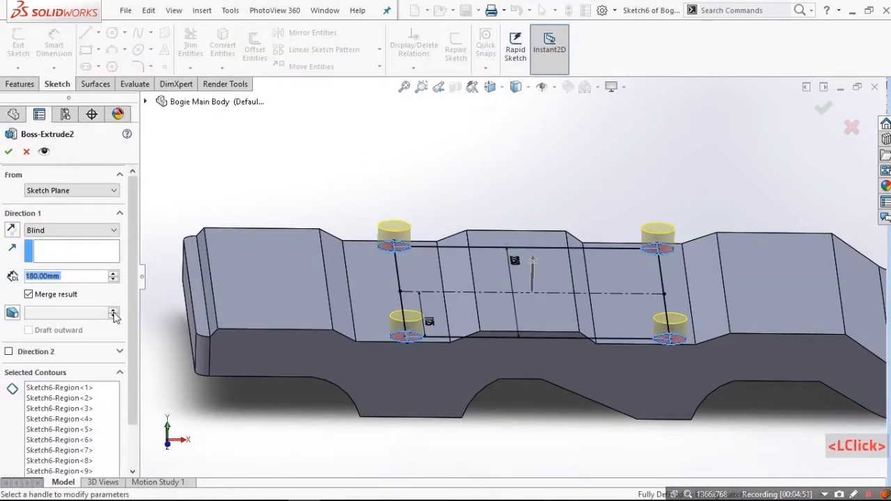
key("ctrl+8")
scroll(573, 409, "down", 5)
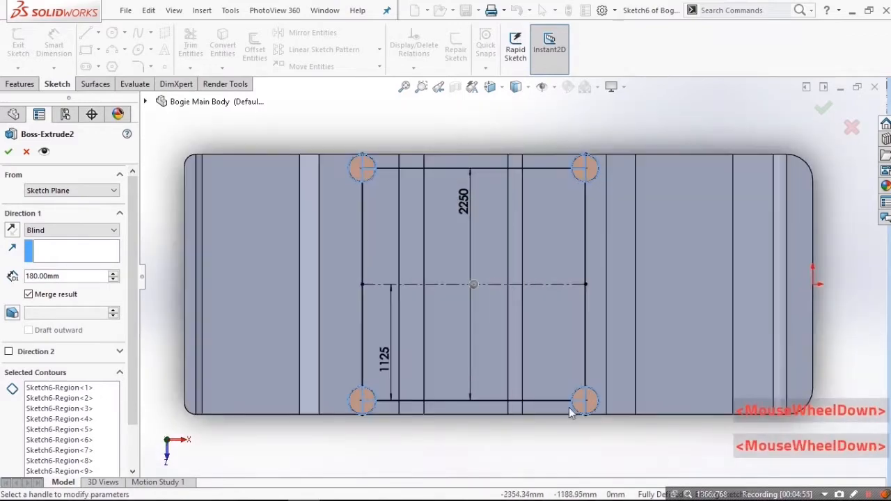
scroll(574, 400, "up", 5)
scroll(462, 236, "down", 2)
scroll(604, 213, "up", 2)
middle_click_drag(604, 213, 519, 243)
scroll(472, 333, "down", 1)
scroll(513, 235, "down", 1)
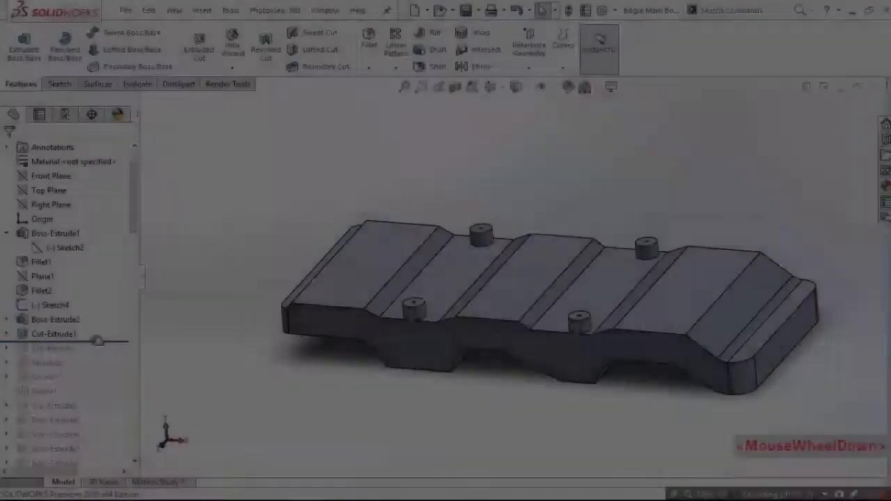
Step: Roll the model forward past Cut-Extrude2 and inspect the shallow cut on top of the cylindrical boss
left_click_drag(98, 341, 89, 351)
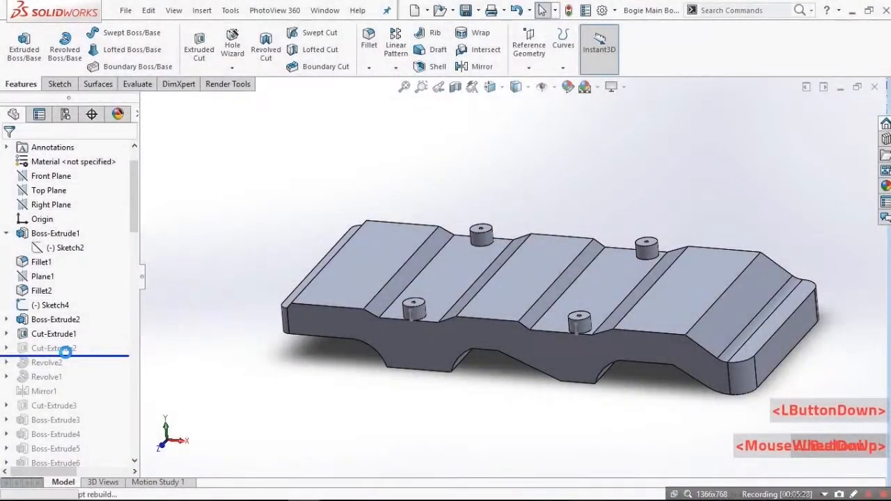
left_click(61, 348)
scroll(438, 348, "down", 4)
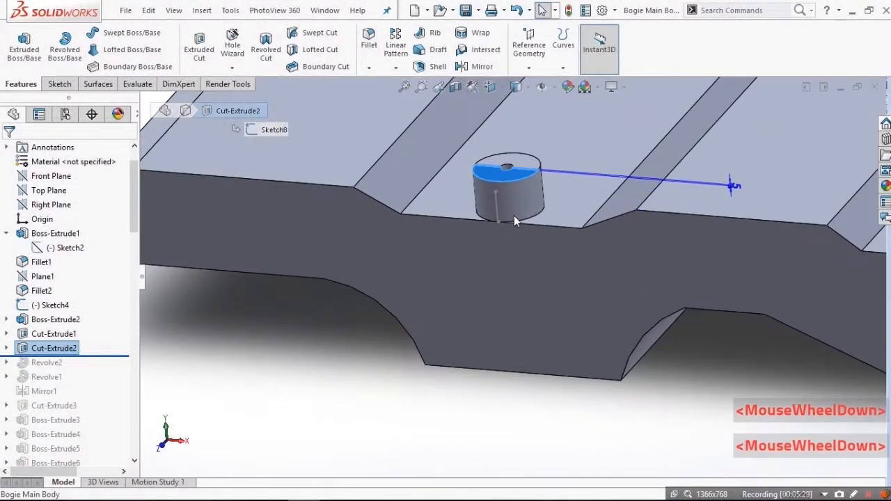
scroll(517, 203, "down", 3)
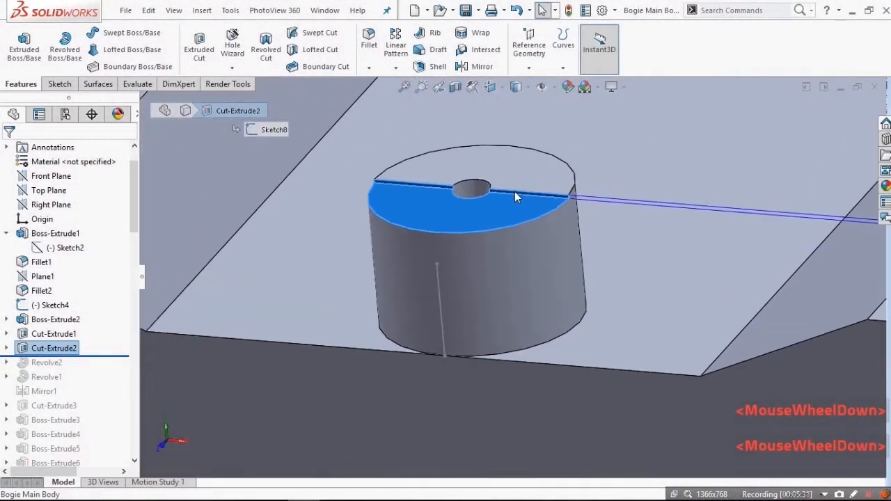
Step: Roll the model forward past Revolve2 and inspect the revolved boss on the body
left_click(45, 349)
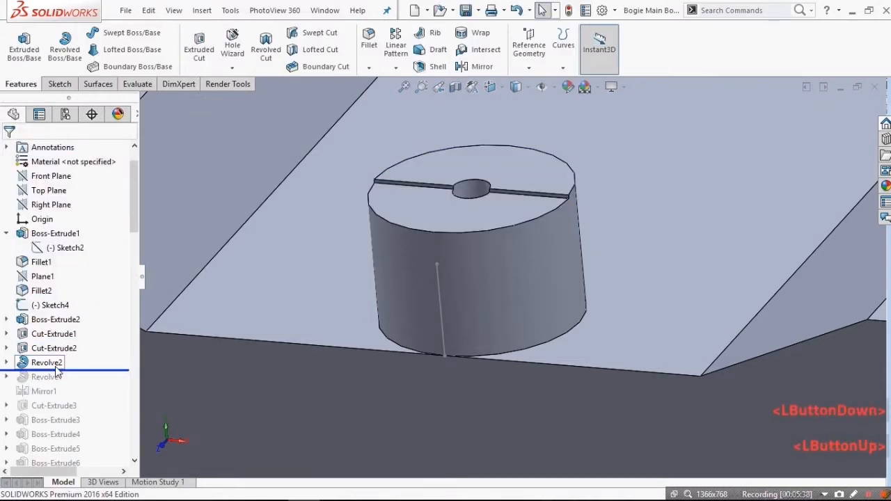
left_click(43, 363)
scroll(662, 247, "up", 5)
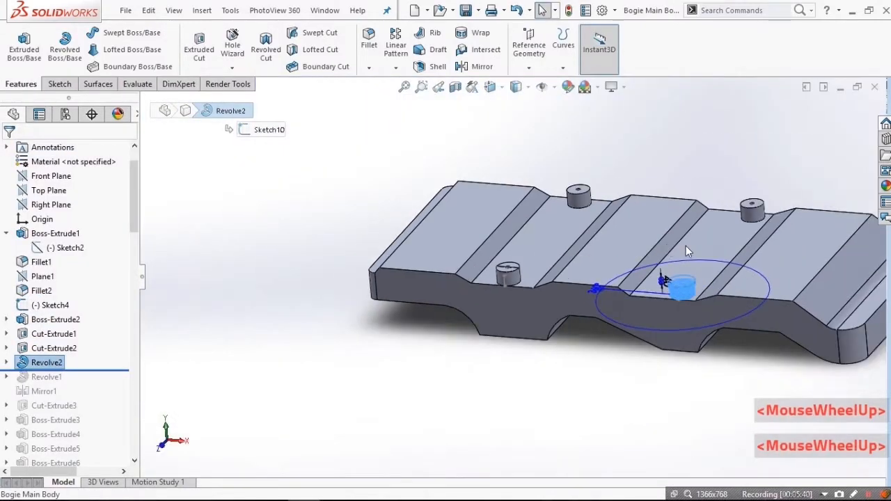
scroll(704, 292, "down", 3)
scroll(522, 318, "down", 2)
scroll(522, 317, "up", 6)
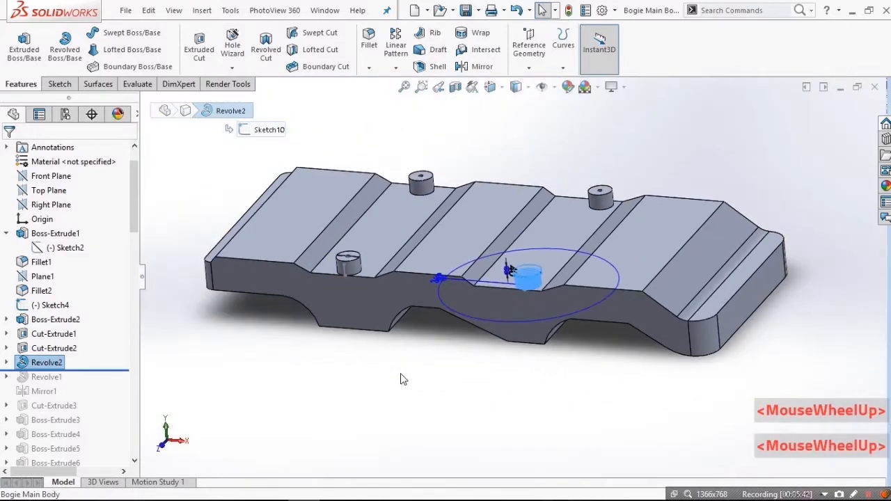
Step: Examine the centre hole and the Cut-Extrude2 step face on top of the neighbouring boss
left_click(377, 268)
scroll(366, 244, "down", 5)
scroll(418, 268, "up", 1)
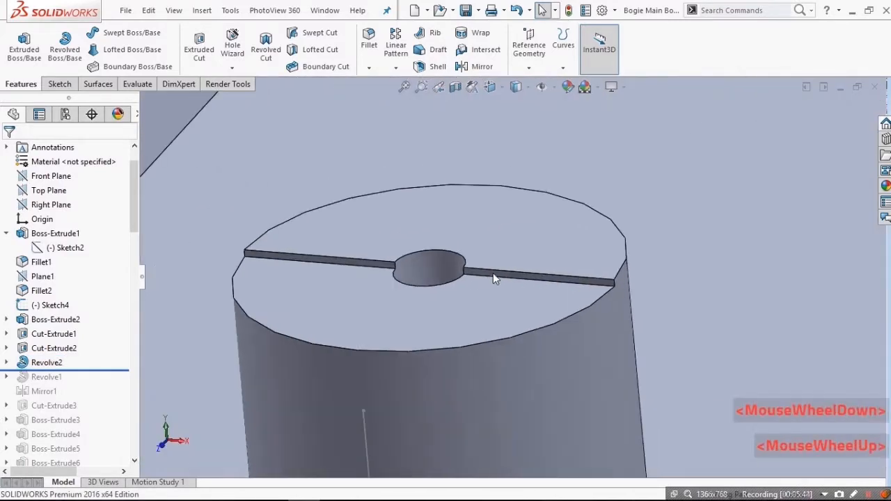
left_click(492, 276)
scroll(492, 273, "up", 5)
scroll(477, 265, "down", 2)
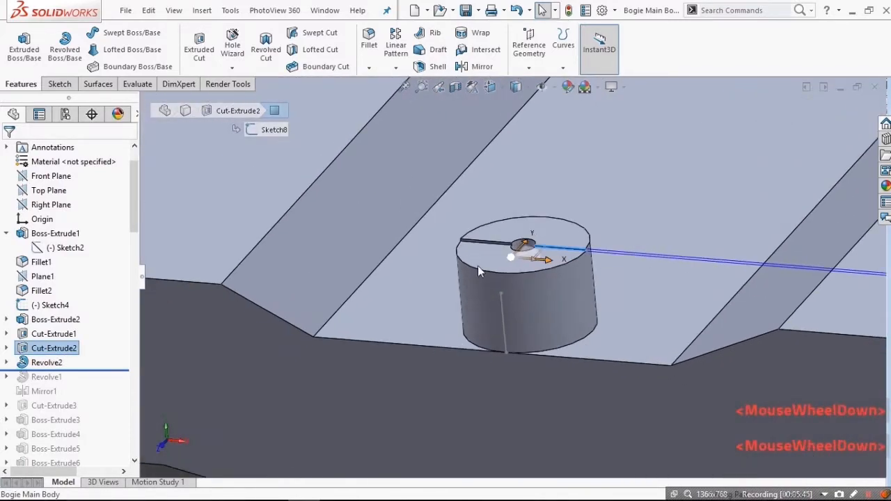
Step: Open the Revolve2 definition and examine its zigzag profile, 360° angle and axis of revolution in a view normal to the sketch
scroll(606, 304, "up", 3)
scroll(348, 265, "down", 5)
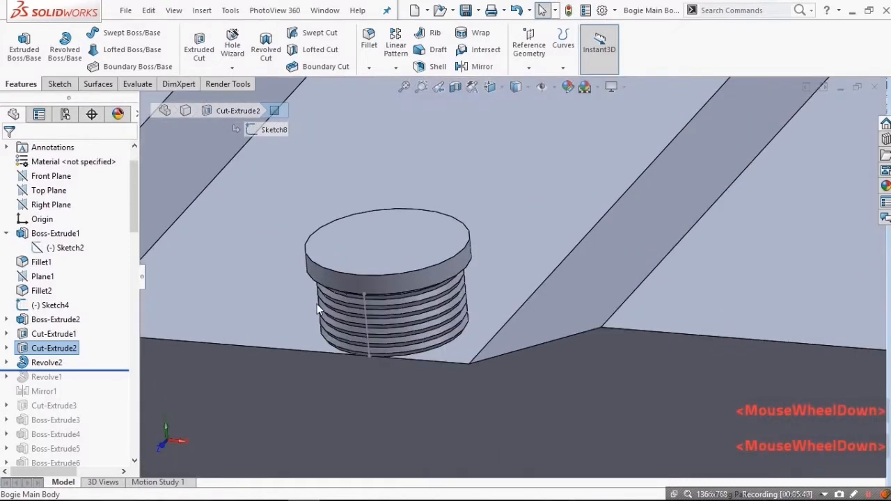
scroll(316, 303, "down", 2)
left_click(46, 362)
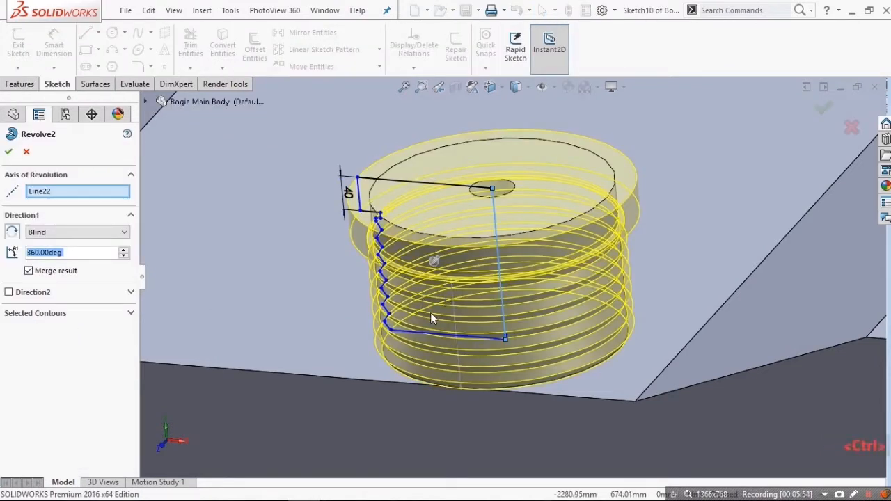
key("ctrl+8")
scroll(536, 402, "up", 3)
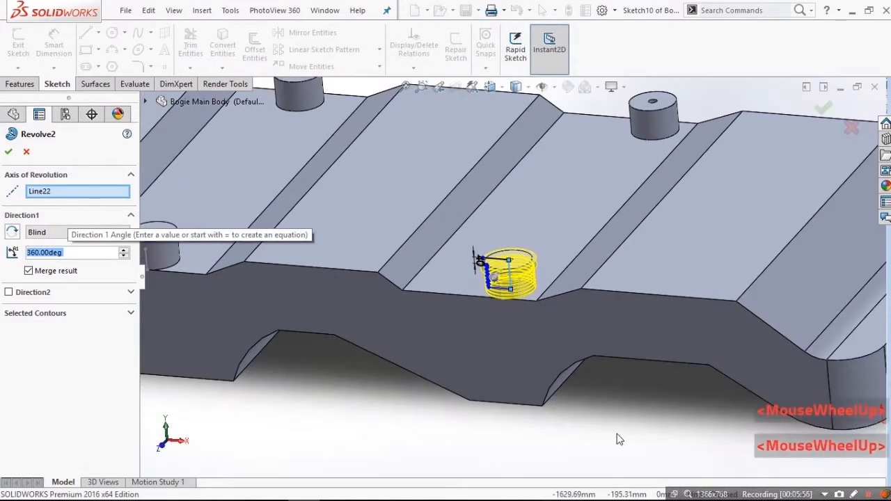
key("ctrl+8")
scroll(550, 254, "down", 2)
scroll(536, 254, "down", 6)
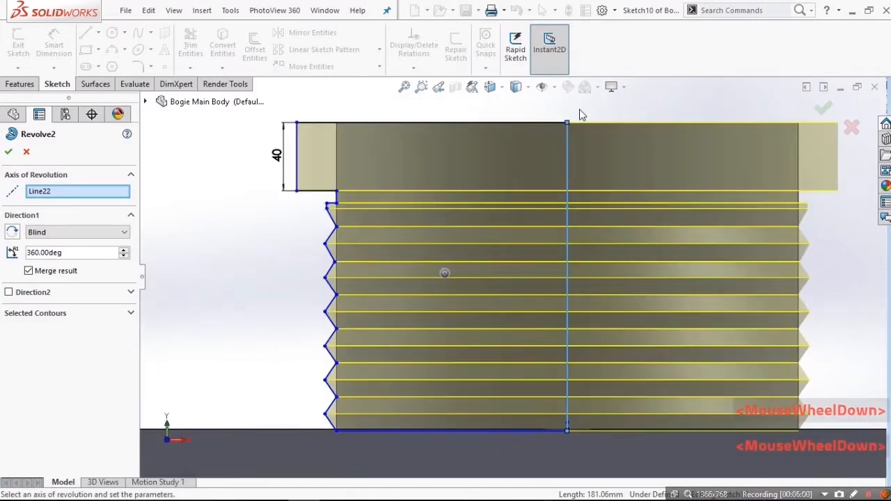
left_click(570, 232)
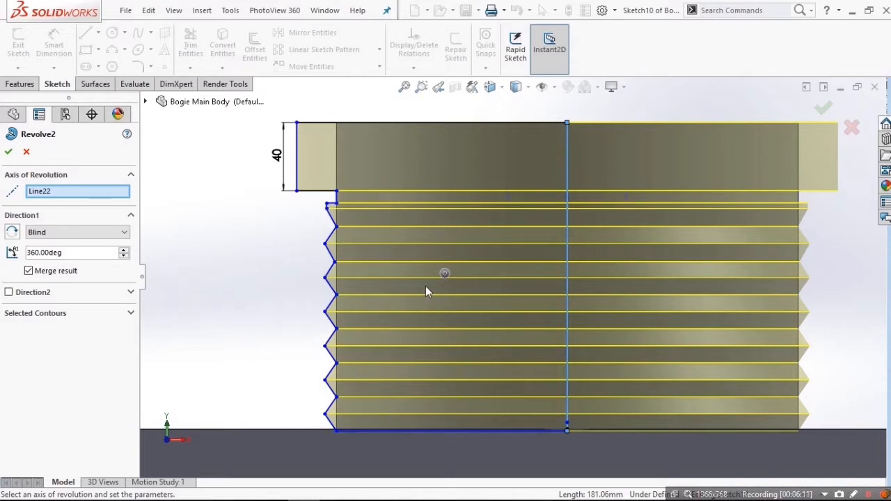
Step: Compare the Revolve2 preview in 3D with the neighbouring slotted cylindrical boss
scroll(426, 286, "up", 2)
middle_click_drag(427, 284, 265, 238)
scroll(390, 274, "up", 2)
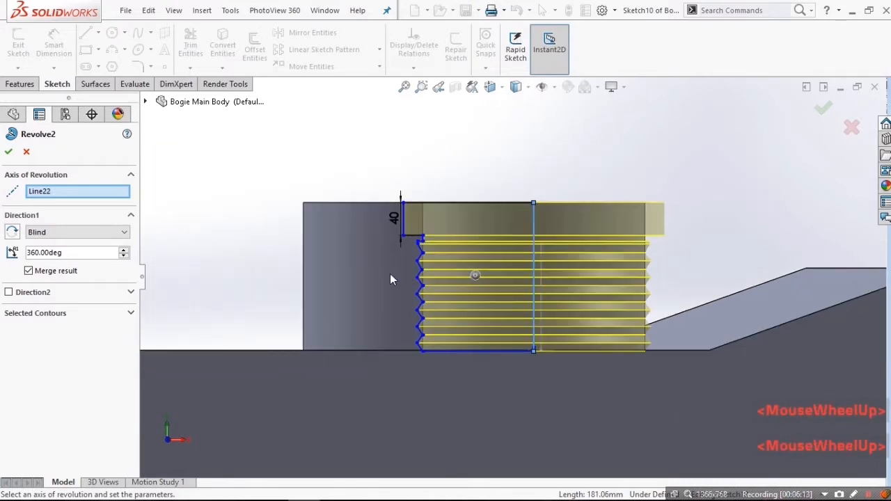
middle_click_drag(390, 273, 520, 223)
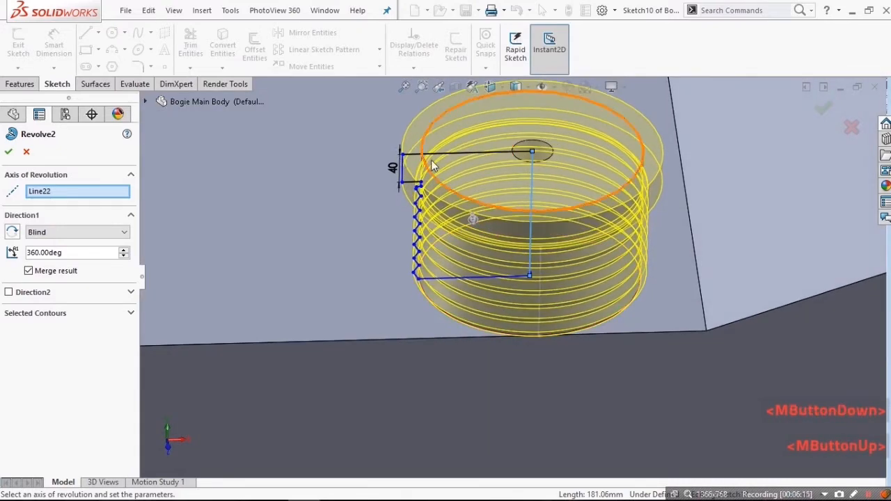
scroll(506, 252, "up", 8)
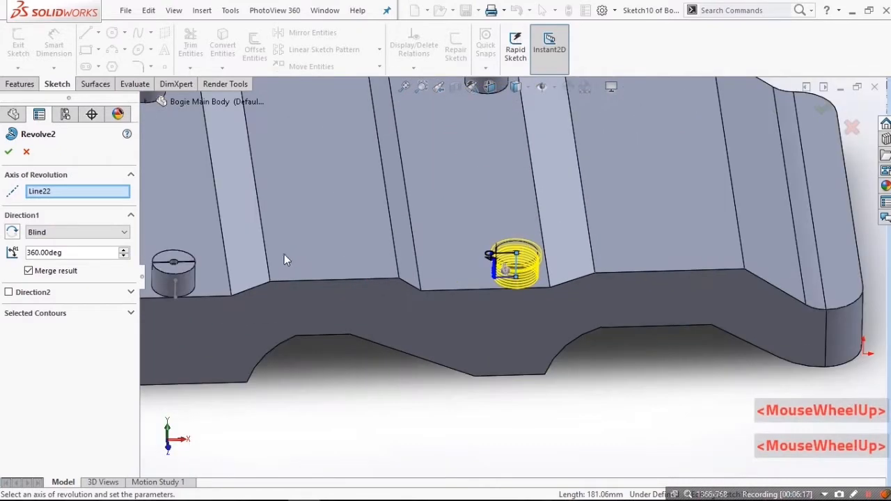
scroll(306, 264, "down", 8)
scroll(364, 284, "down", 2)
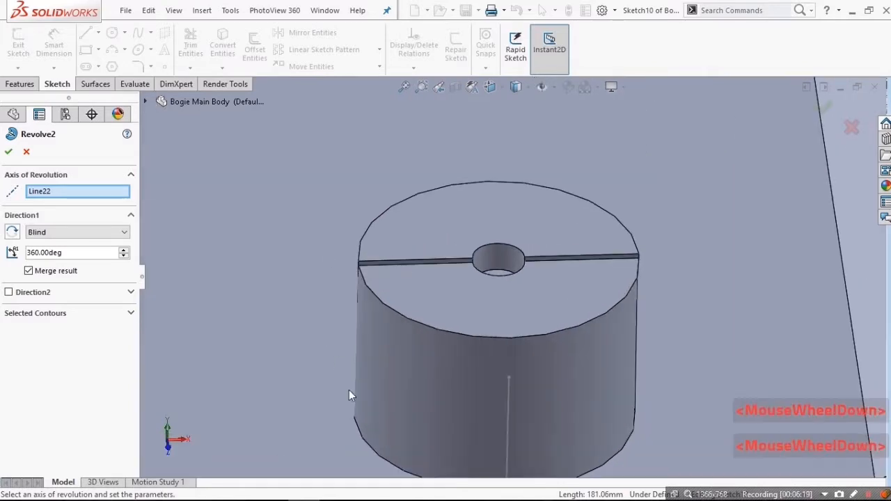
scroll(425, 351, "down", 1)
scroll(487, 283, "up", 8)
scroll(801, 289, "up", 5)
scroll(716, 274, "down", 8)
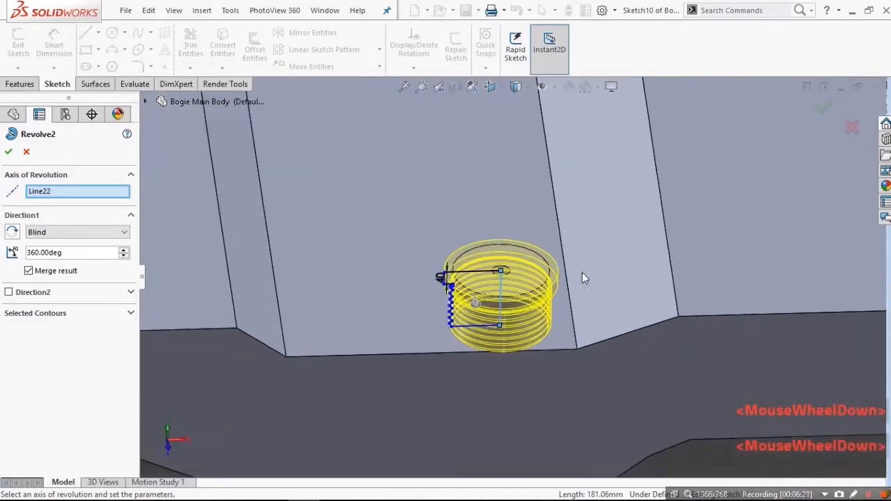
Step: Close the Revolve2 definition without changes and inspect the ribbed boss on the body
left_click(33, 85)
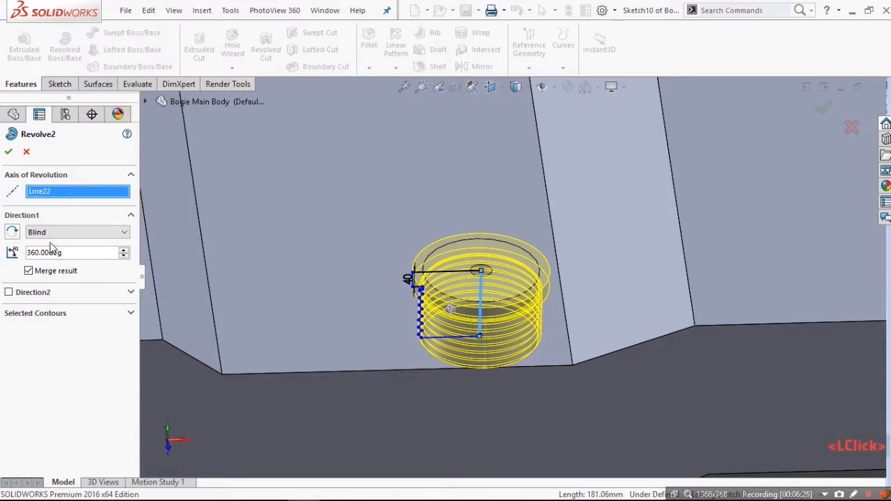
scroll(433, 270, "down", 2)
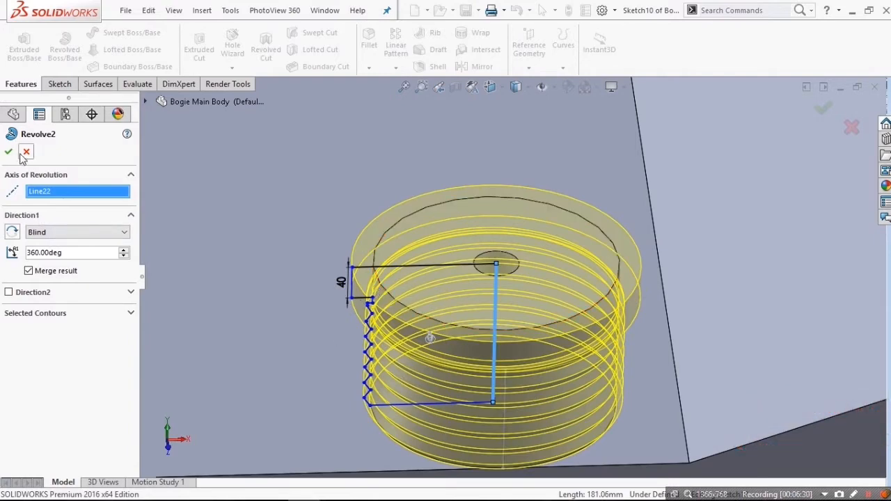
scroll(623, 373, "up", 4)
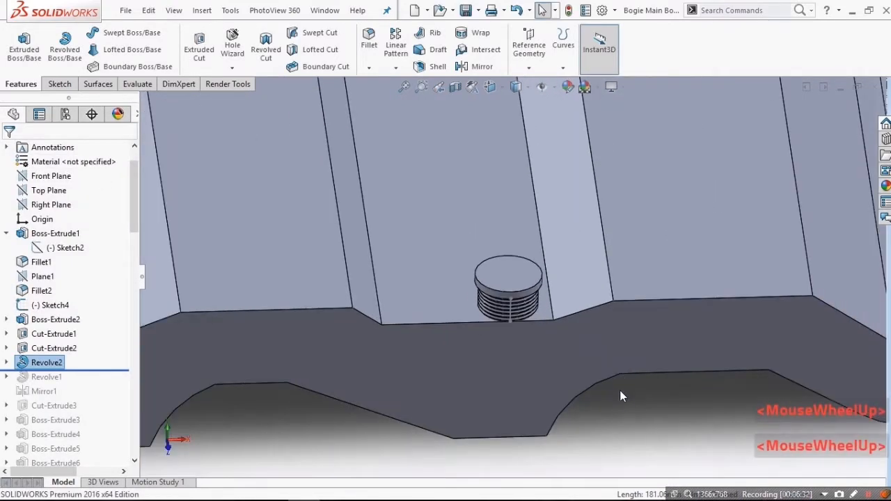
scroll(520, 390, "down", 1)
middle_click_drag(519, 390, 449, 279)
scroll(449, 280, "up", 3)
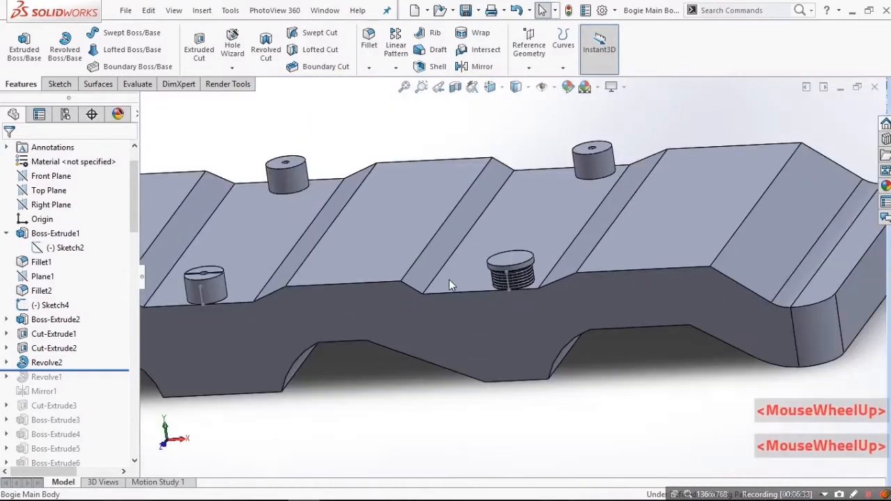
scroll(374, 244, "down", 1)
Step: Roll the model forward past Revolve1 and inspect the ribbed bosses along the front edge
left_click_drag(73, 369, 70, 379)
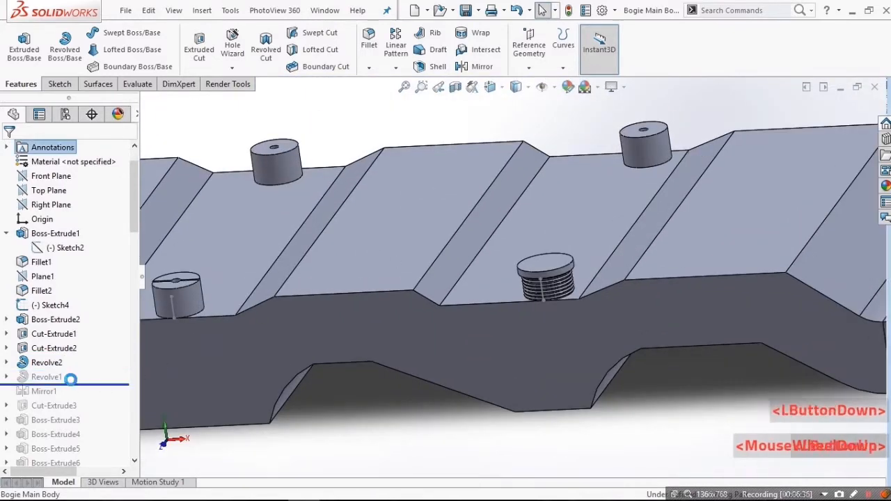
scroll(704, 371, "down", 3)
scroll(703, 371, "up", 5)
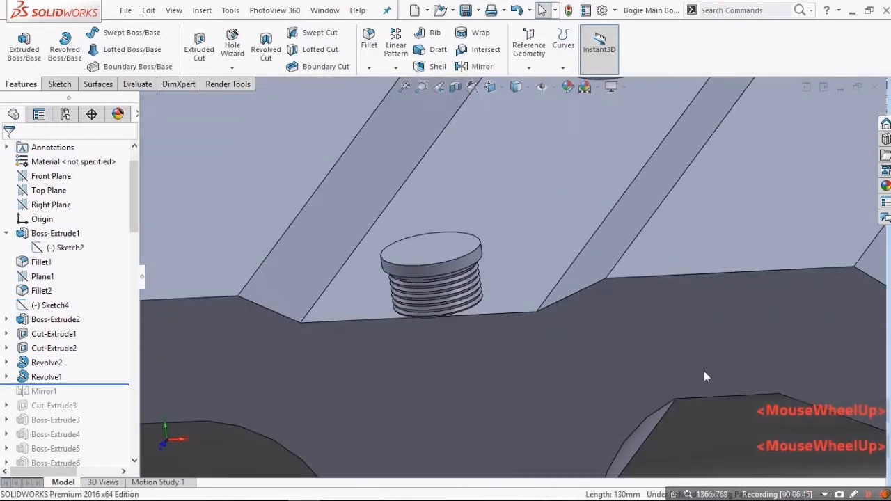
scroll(513, 276, "down", 2)
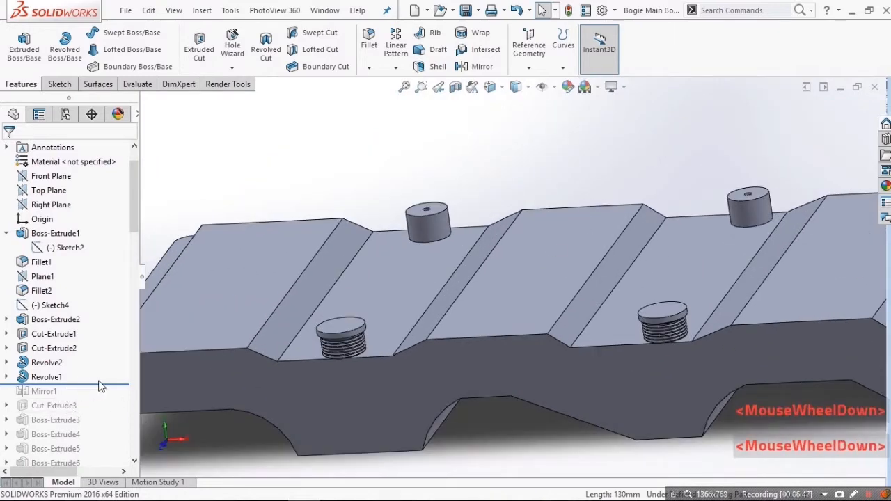
scroll(318, 363, "down", 2)
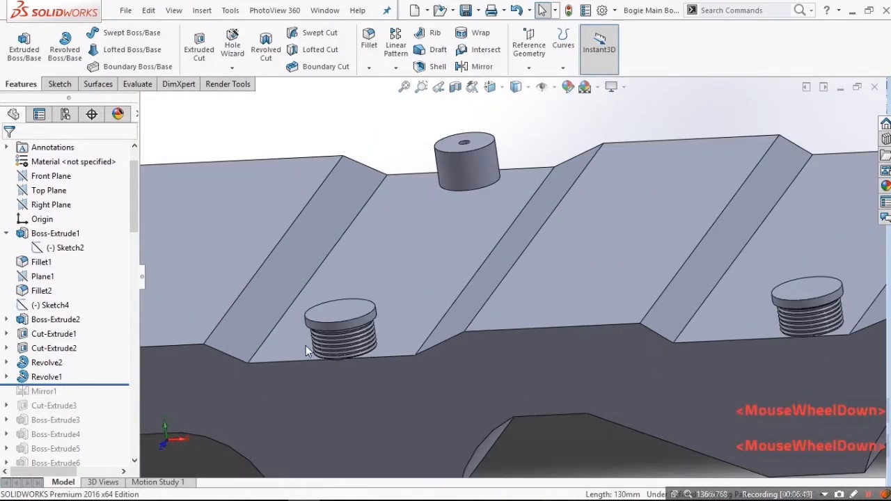
scroll(306, 345, "down", 1)
scroll(673, 337, "up", 3)
scroll(828, 308, "down", 2)
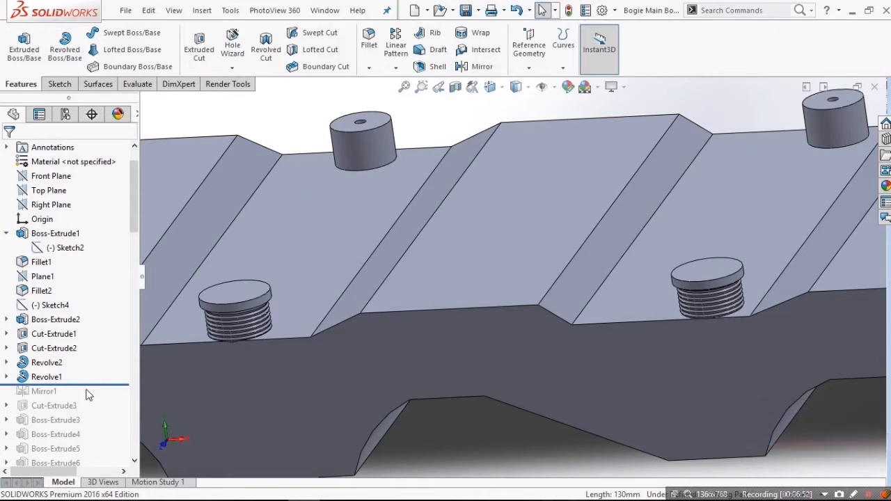
Step: Roll the model forward past Mirror1 and inspect the ribbed bosses it mirrors to the opposite side of the body
left_click_drag(87, 384, 85, 394)
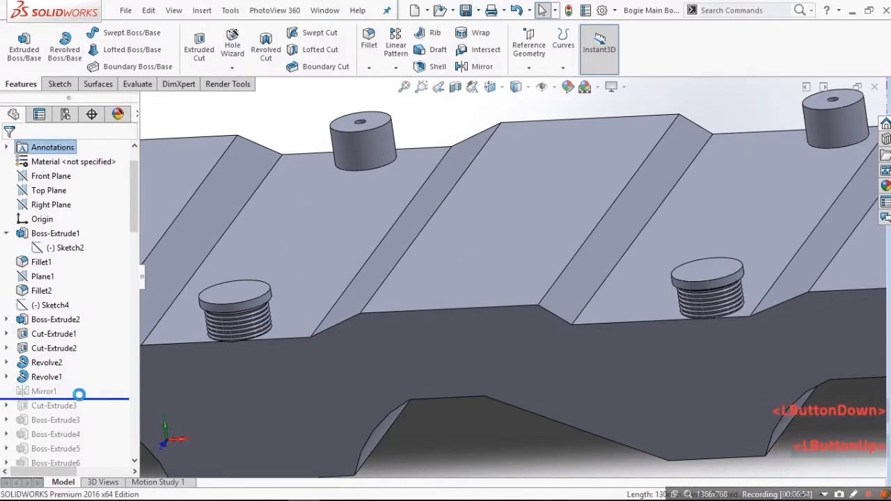
left_click(63, 392)
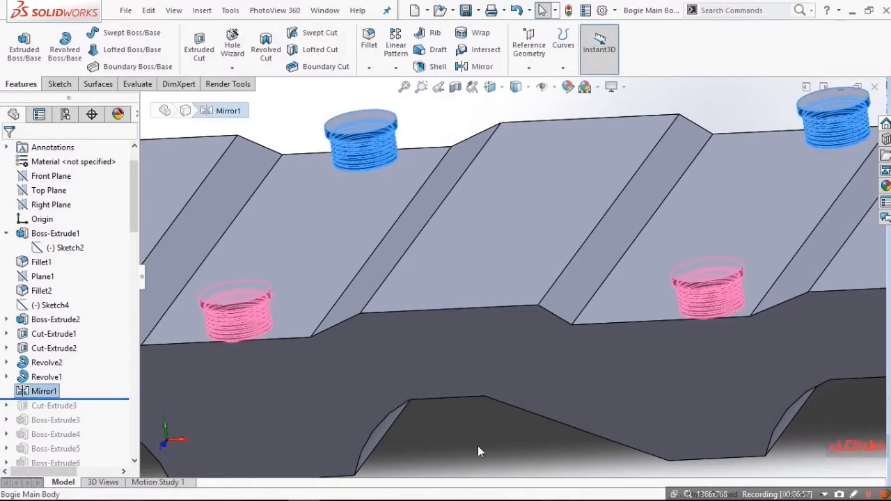
middle_click_drag(478, 452, 538, 323)
scroll(497, 456, "up", 1)
scroll(539, 313, "up", 1)
scroll(583, 189, "up", 3)
scroll(615, 169, "down", 2)
left_click(615, 169)
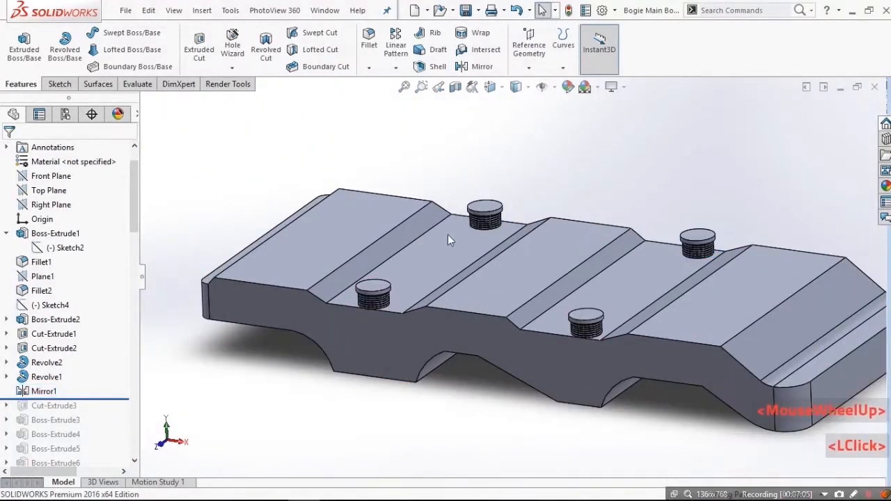
Step: Roll the model forward past Cut-Extrude3 and open its definition in a view normal to its sketch
left_click_drag(93, 399, 94, 410)
left_click(66, 406)
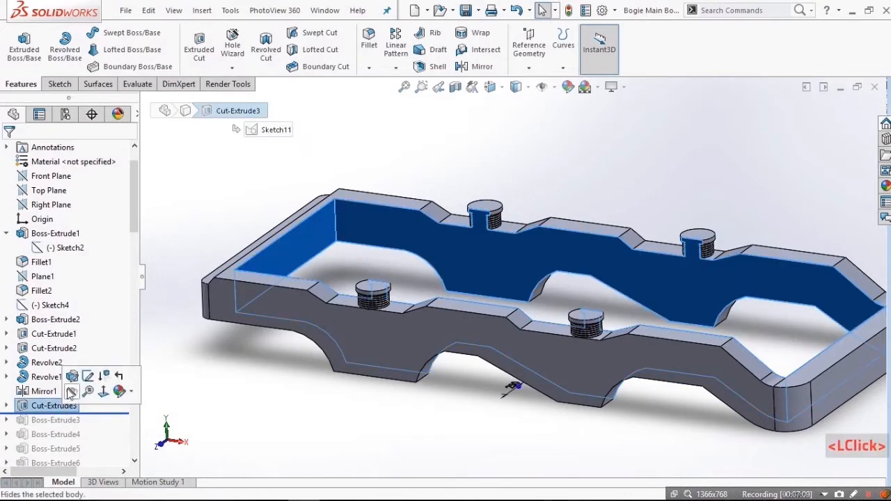
left_click(74, 377)
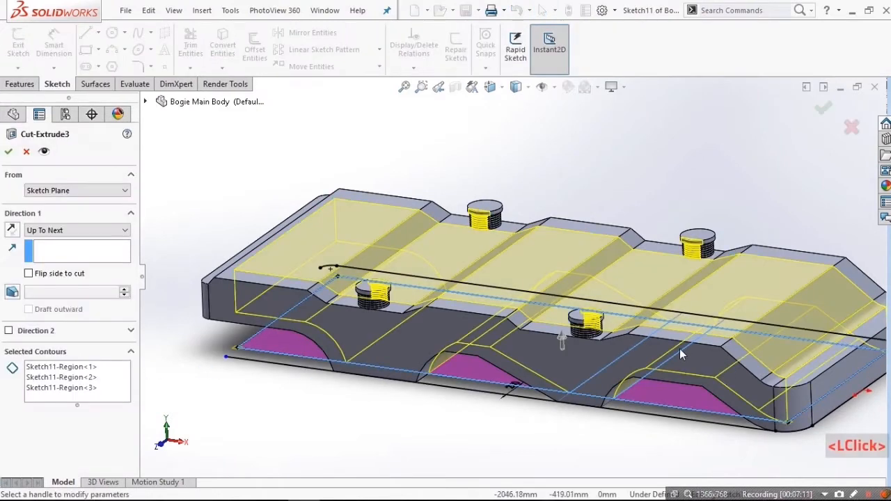
key("ctrl+8")
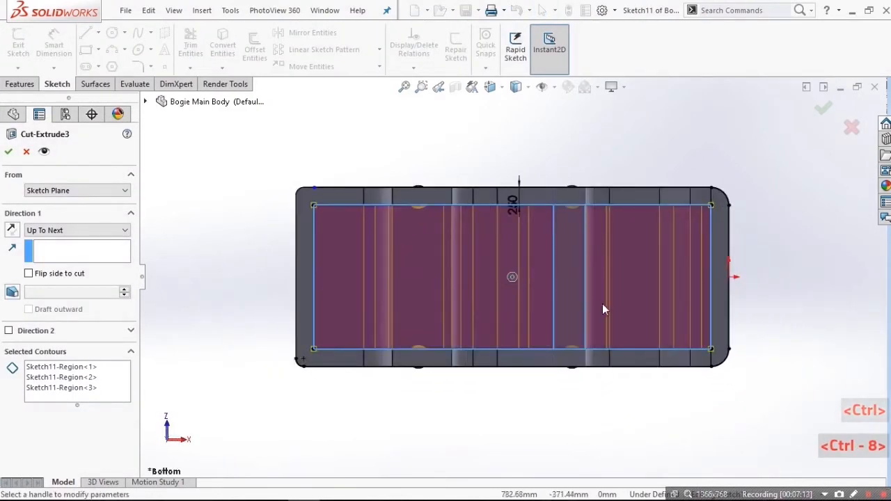
Step: Examine the rectangular Cut-Extrude3 sketch, its offset dimension from the body's long edge and its corner positions
scroll(487, 216, "down", 10)
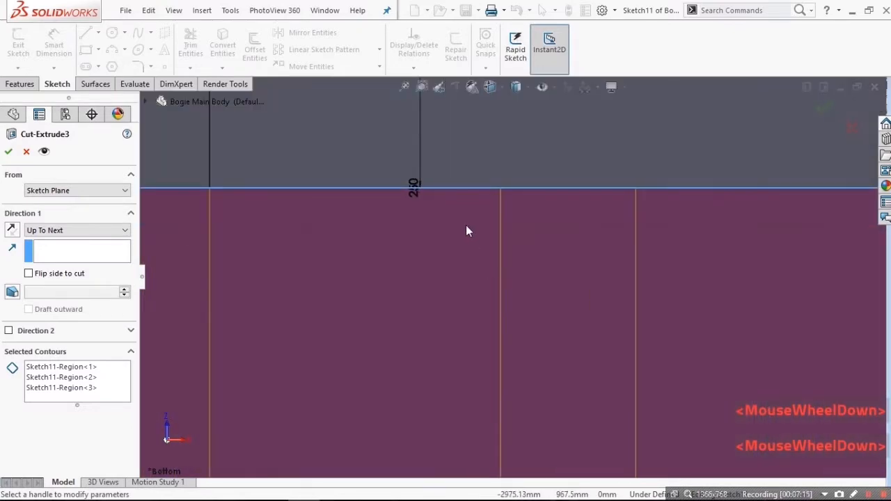
scroll(413, 159, "down", 2)
scroll(559, 307, "up", 4)
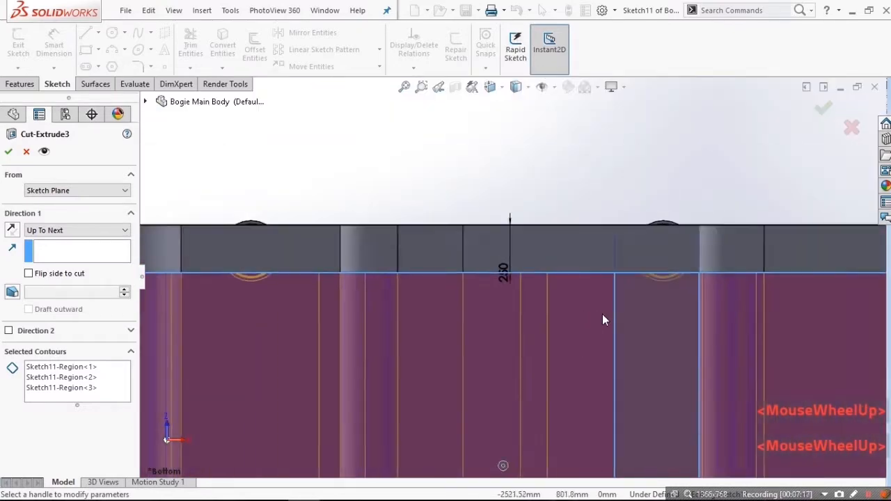
scroll(599, 327, "up", 5)
scroll(529, 348, "down", 2)
scroll(718, 205, "down", 3)
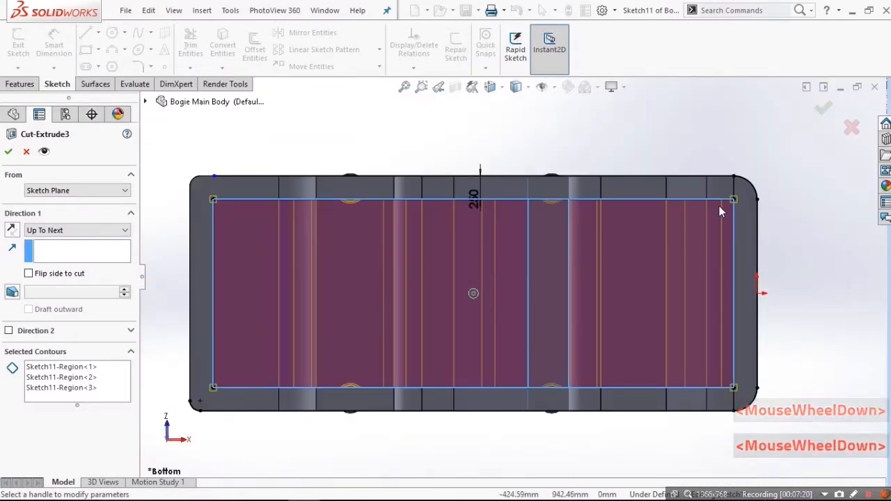
scroll(388, 308, "up", 4)
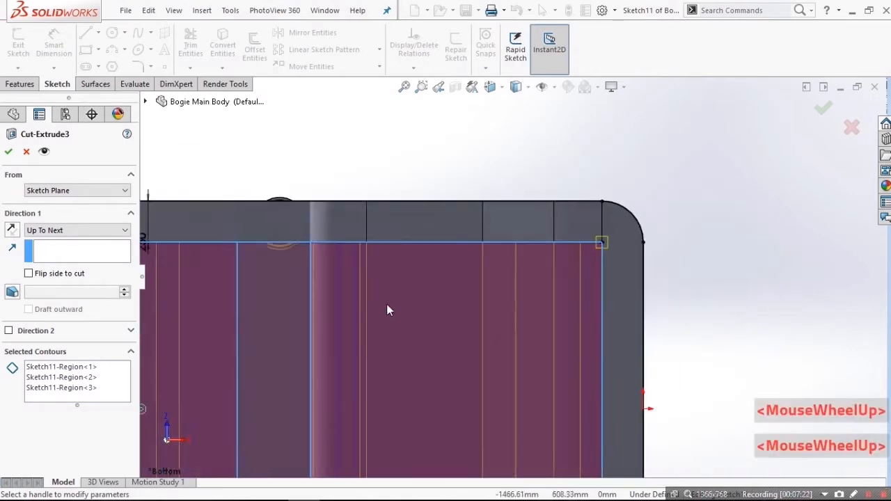
scroll(312, 295, "down", 3)
scroll(853, 311, "up", 1)
scroll(853, 311, "up", 2)
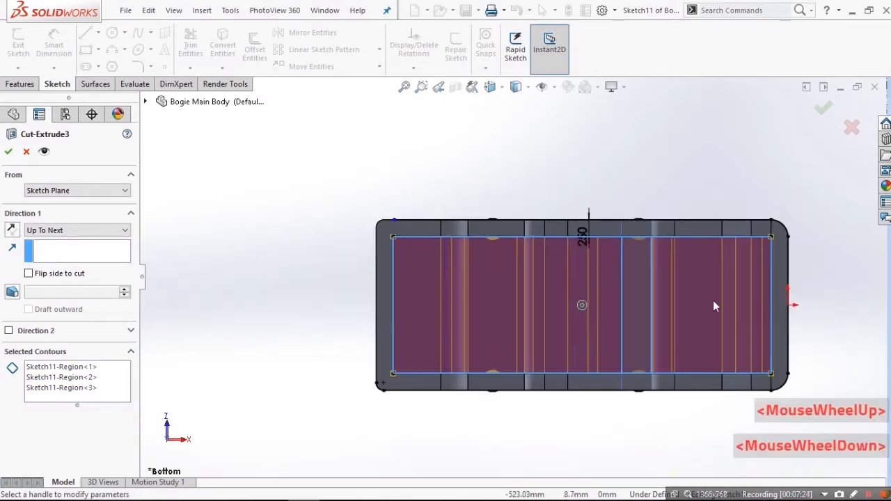
scroll(791, 302, "down", 2)
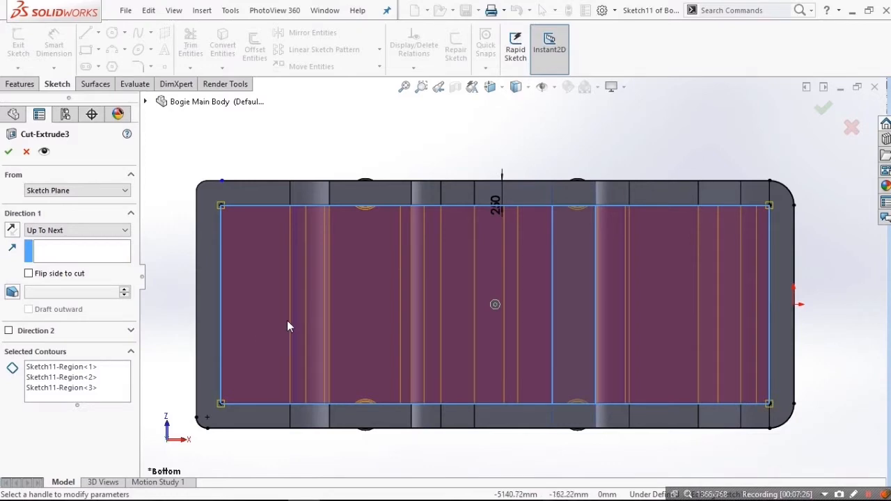
Step: Review the selected contours of Cut-Extrude3 in 3D, close its definition without changes and inspect the hollowed frame
middle_click_drag(516, 288, 362, 351)
left_click(60, 378)
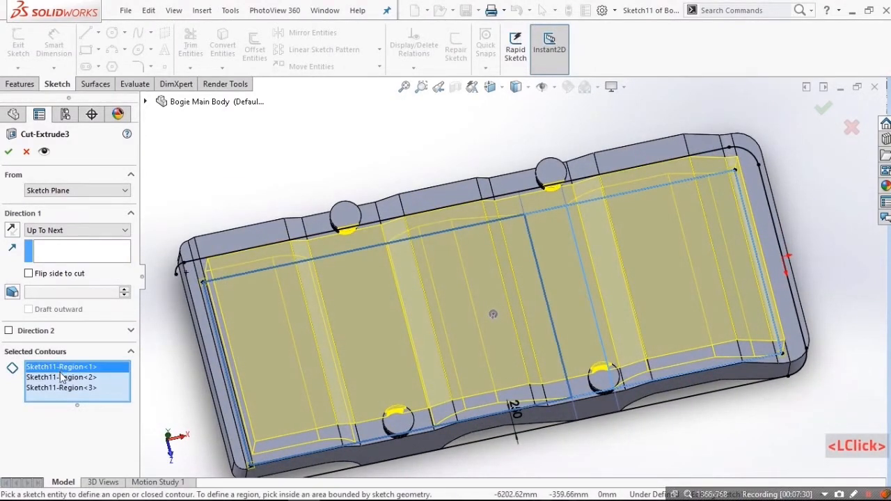
left_click(61, 388)
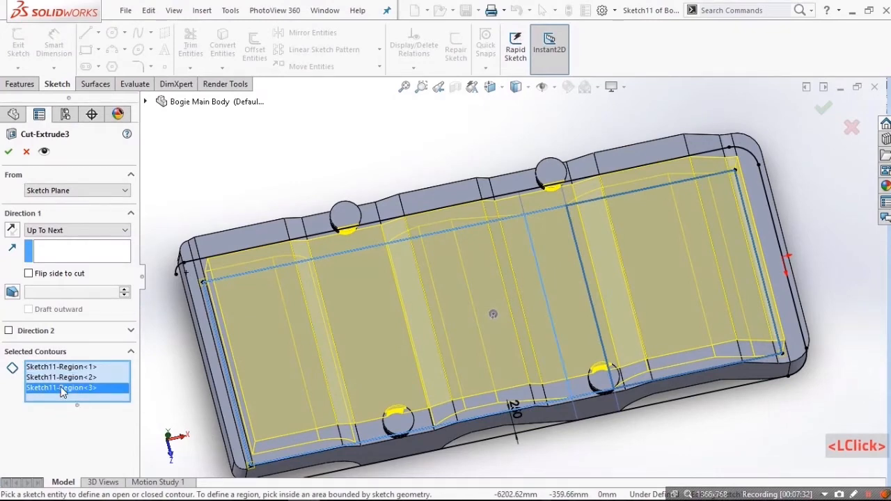
left_click(26, 151)
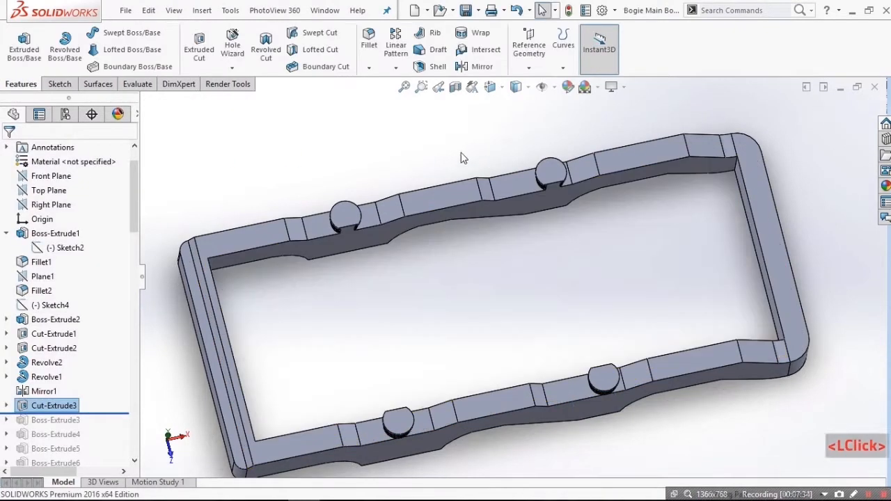
middle_click_drag(463, 155, 353, 277)
scroll(398, 259, "up", 3)
scroll(434, 175, "down", 2)
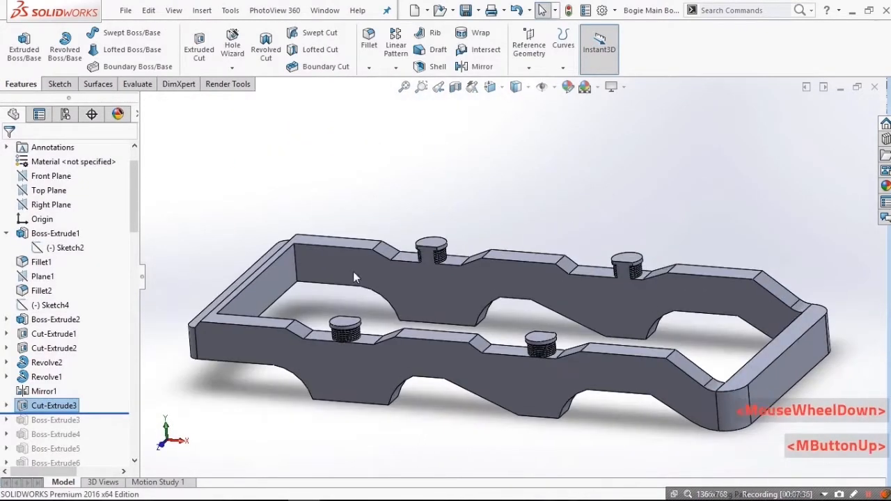
Step: Roll the model forward past Boss-Extrude3 and inspect the hexagonal plates hanging beneath one side of the body
scroll(108, 375, "down", 3)
left_click_drag(97, 284, 96, 298)
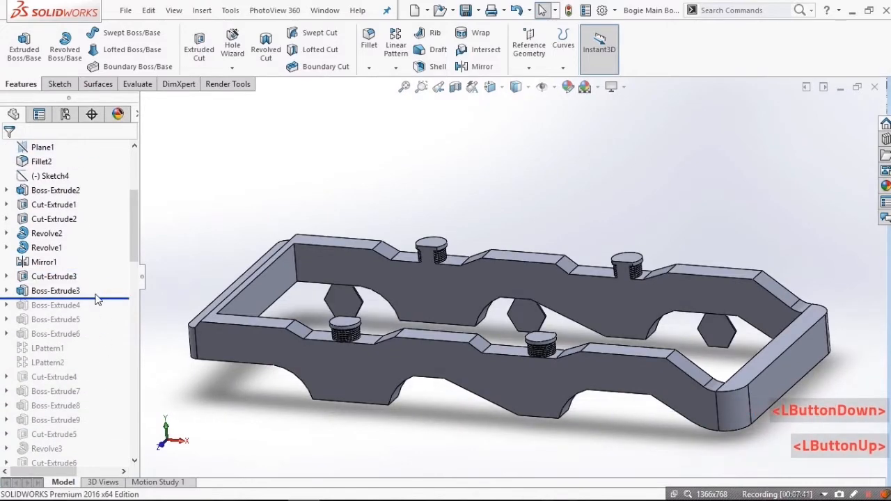
middle_click_drag(472, 379, 254, 311)
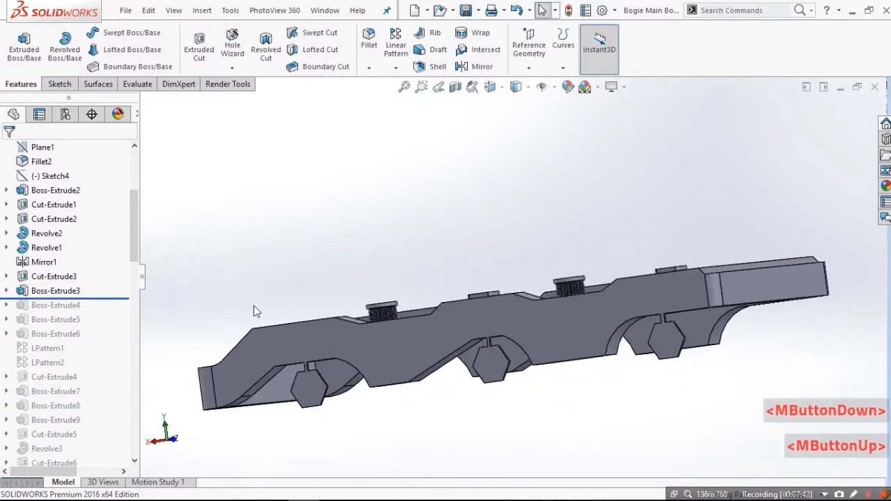
Step: Open Sketch12 of Boss-Extrude3 for editing and zoom in on a hexagon in a view normal to the sketch
left_click(7, 291)
double_click(67, 304)
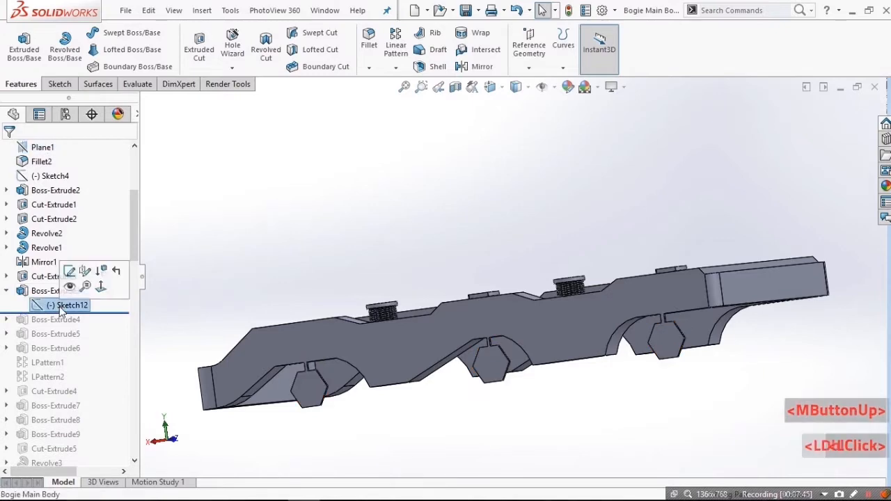
left_click(70, 273)
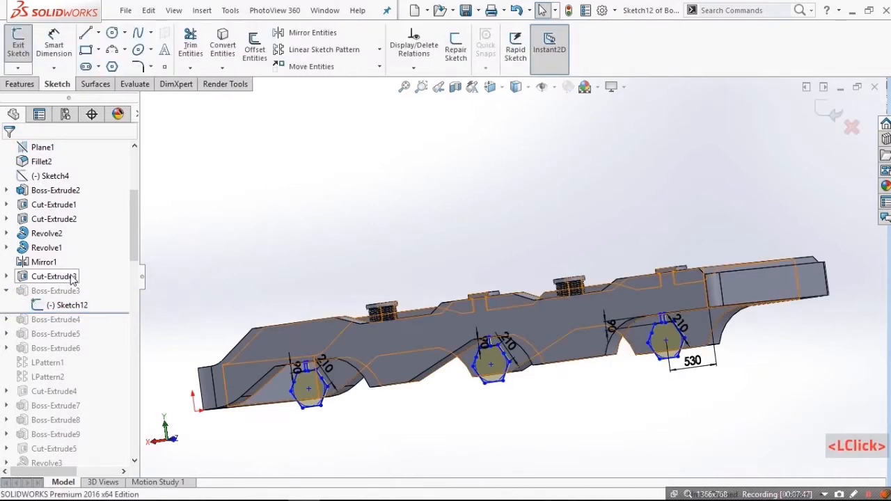
key("ctrl+8")
scroll(406, 311, "down", 5)
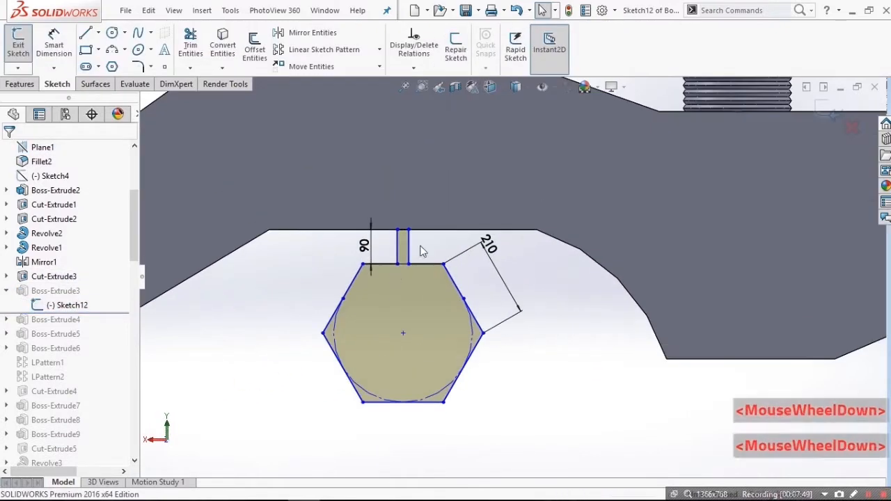
Step: Examine the three hexagon profiles of Sketch12 in 3D and face-on, including their connecting stems and positioning dimensions
middle_click_drag(404, 314, 435, 186)
left_click(436, 187)
scroll(435, 187, "up", 5)
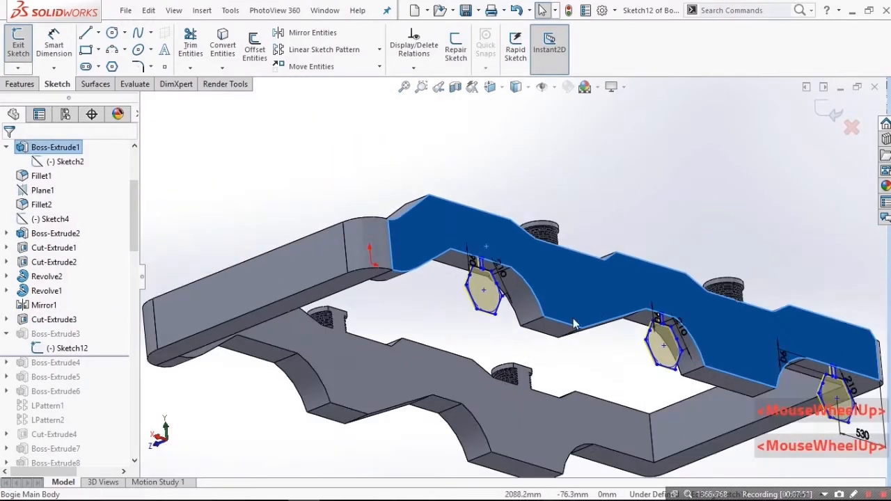
scroll(426, 245, "down", 8)
scroll(395, 297, "up", 10)
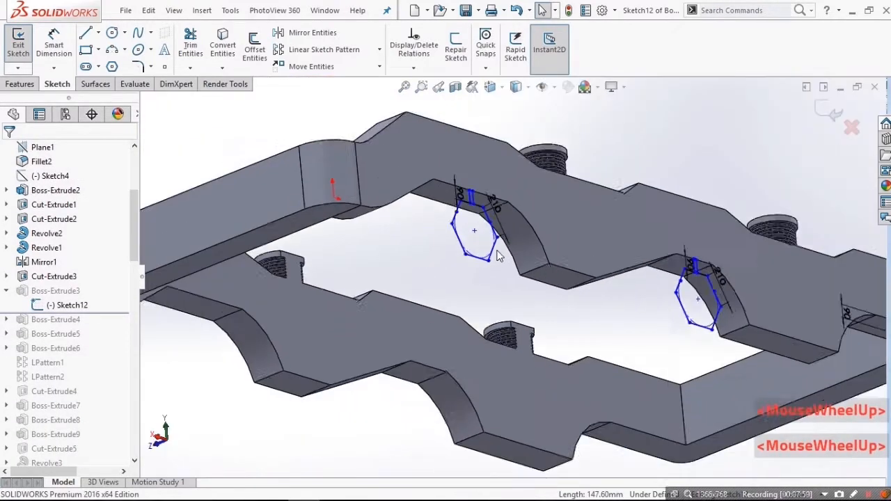
scroll(487, 348, "down", 4)
middle_click_drag(487, 348, 520, 370)
scroll(406, 417, "down", 3)
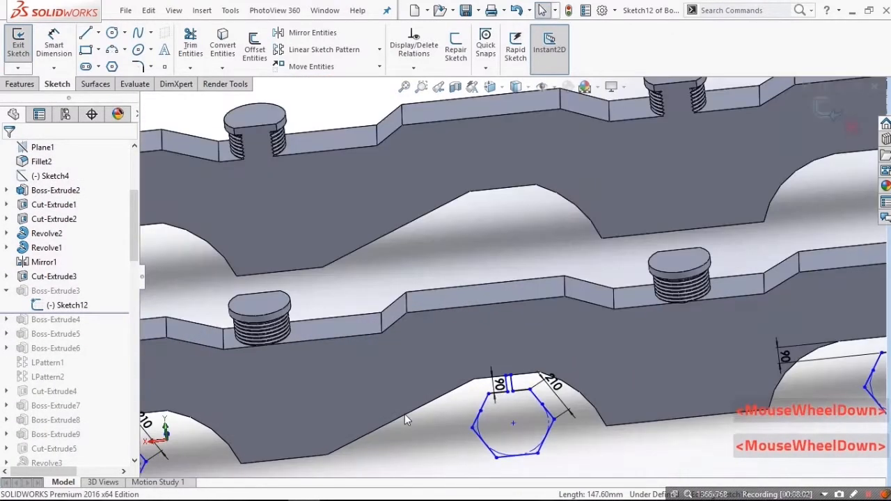
key("ctrl+8")
scroll(443, 273, "down", 4)
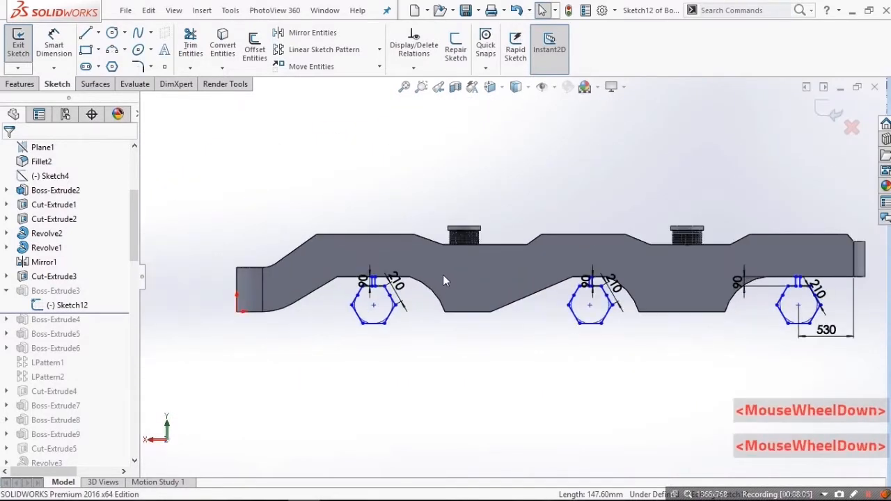
scroll(807, 293, "down", 5)
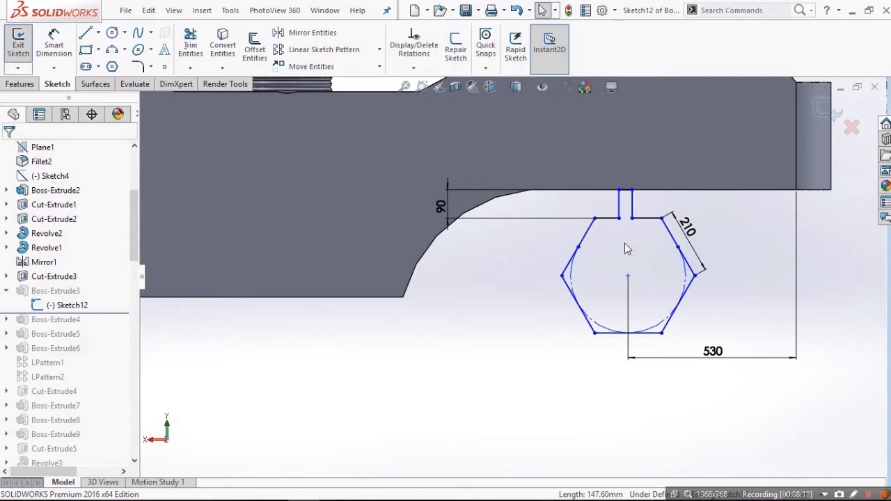
Step: Sketch a six-sided inscribed-circle polygon beside the end hexagon and set its side length to 210 mm
left_click(112, 66)
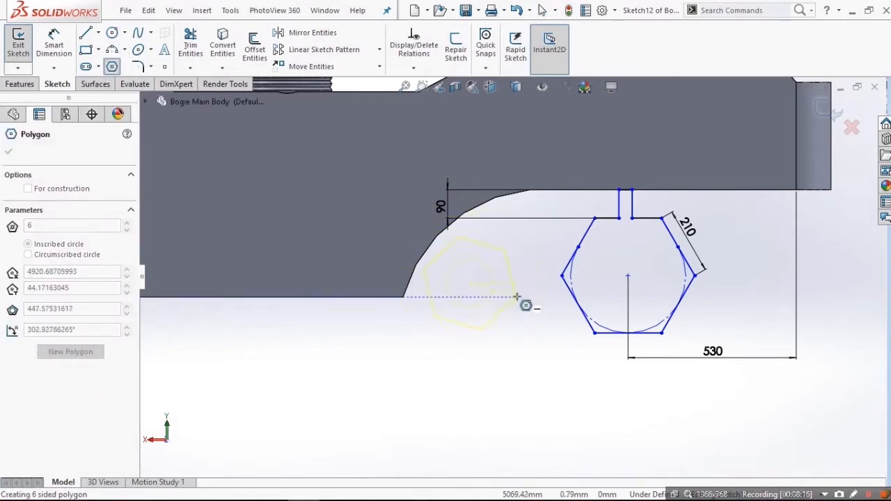
left_click(538, 284)
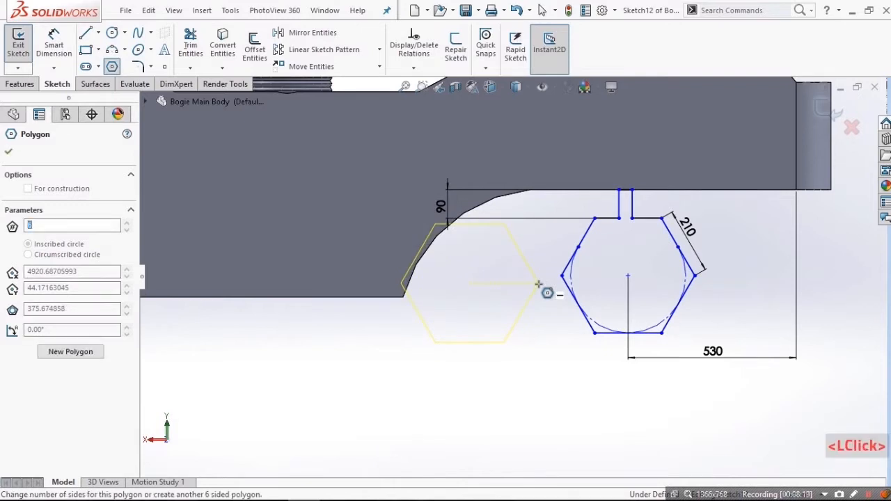
key("Escape")
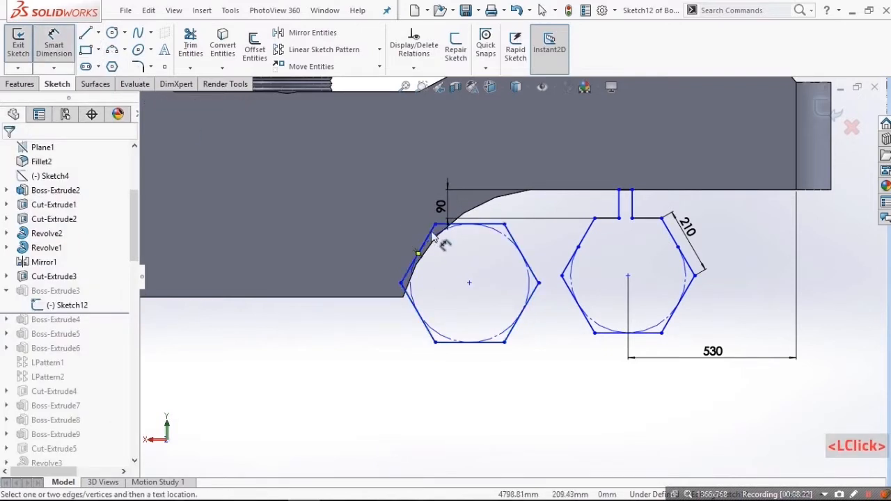
left_click(431, 238)
left_click(374, 212)
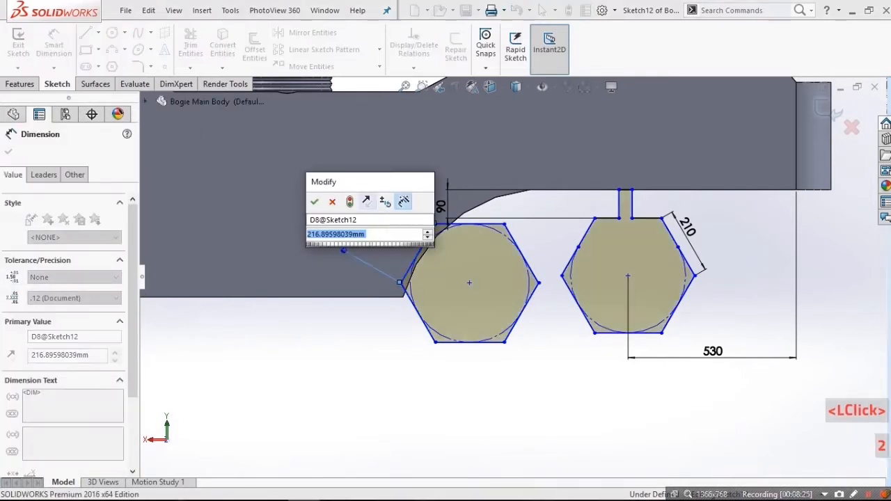
type("210")
key("Return")
key("Escape")
Step: Delete the demonstration hexagon together with its leftover side line and side-length dimension
left_click_drag(355, 153, 554, 422)
key("Delete")
left_click(472, 257)
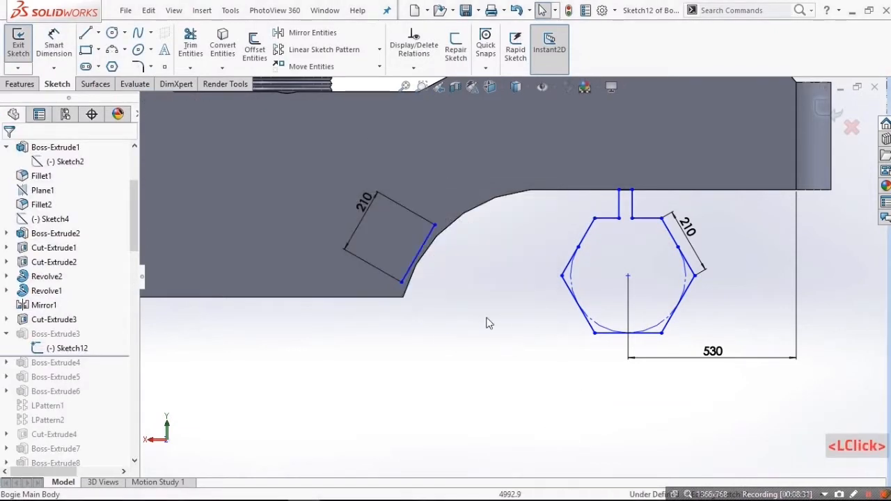
left_click(424, 251)
key("Delete")
key("Return")
Step: Copy the end hexagon and its stem from the stem's upper corner to the body's lower edge between two arches
scroll(440, 289, "up", 4)
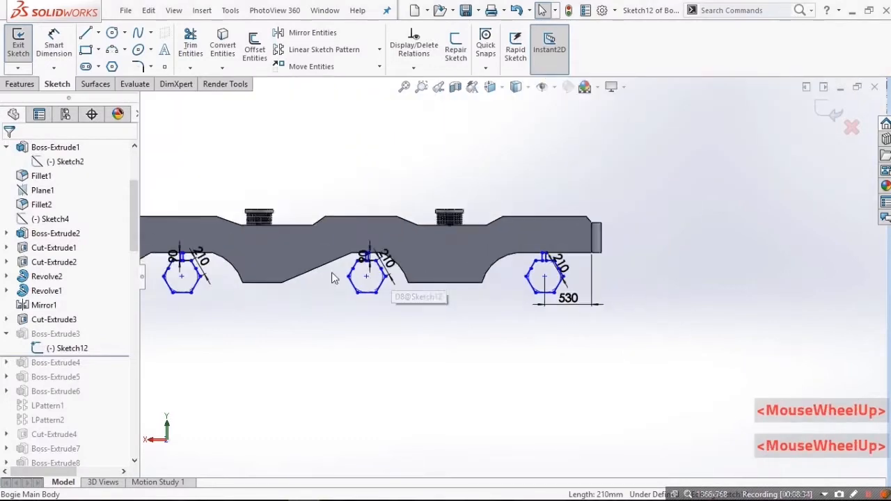
scroll(418, 288, "down", 2)
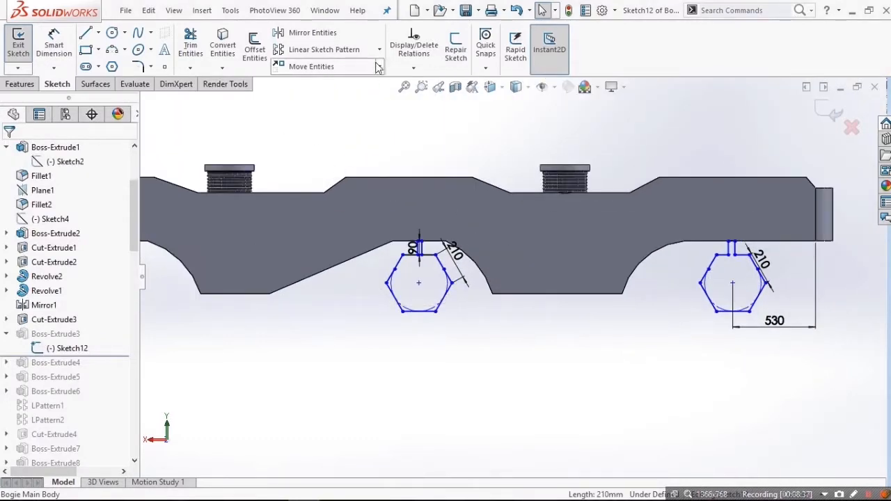
scroll(832, 230, "down", 2)
left_click_drag(613, 216, 815, 437)
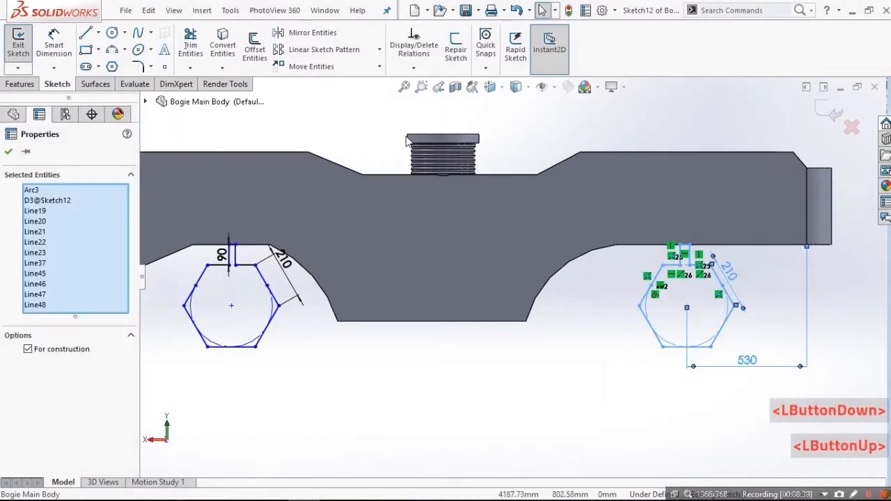
left_click(380, 66)
left_click(316, 98)
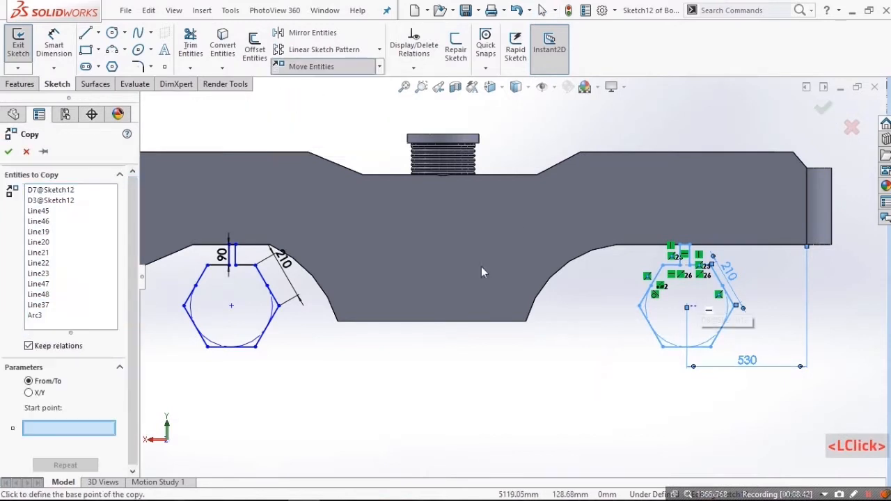
scroll(598, 295, "down", 2)
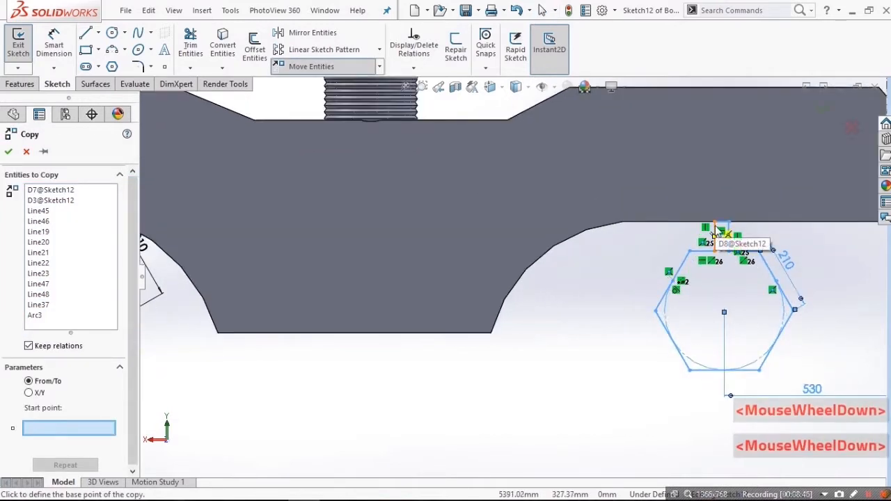
left_click(714, 227)
scroll(389, 341, "up", 2)
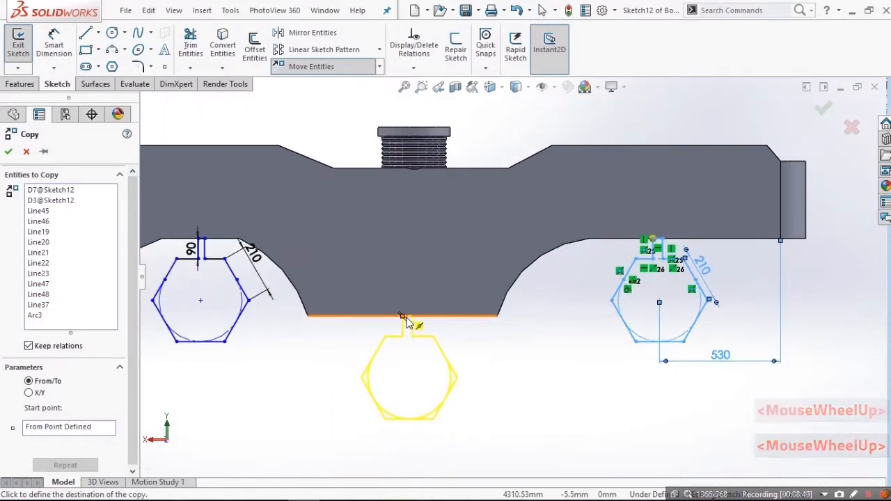
scroll(422, 308, "down", 2)
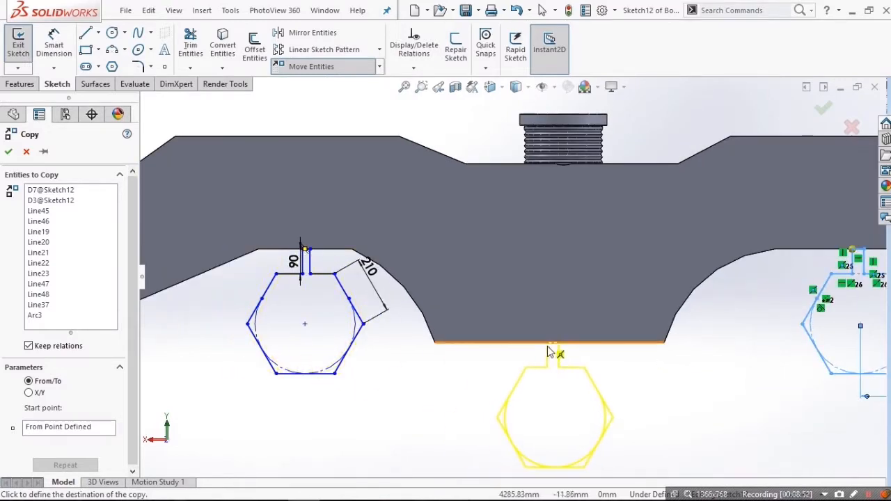
left_click(547, 348)
Step: Delete the copied hexagon and stem from beneath the body's lower edge
scroll(577, 350, "up", 2)
left_click_drag(489, 286, 629, 443)
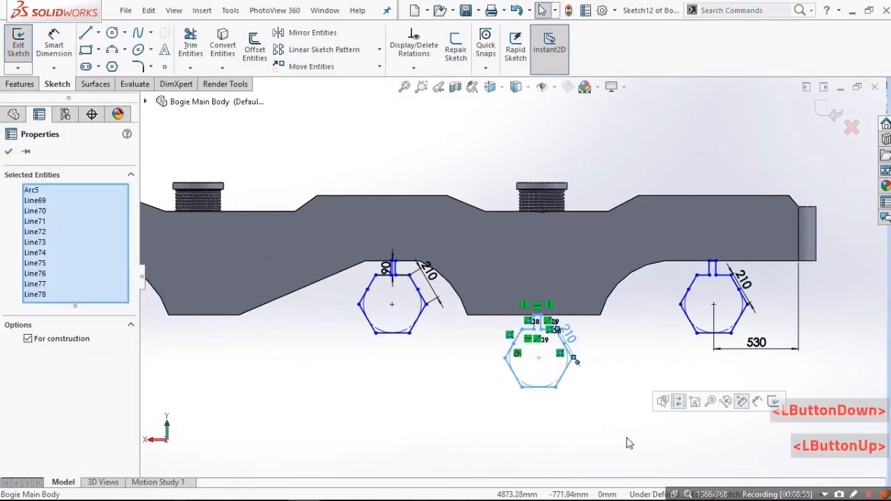
key("Delete")
Step: Turn the model to a 3D view and exit the hexagon sketch
scroll(574, 357, "up", 2)
scroll(396, 248, "down", 2)
middle_click_drag(396, 247, 812, 118)
left_click(822, 113)
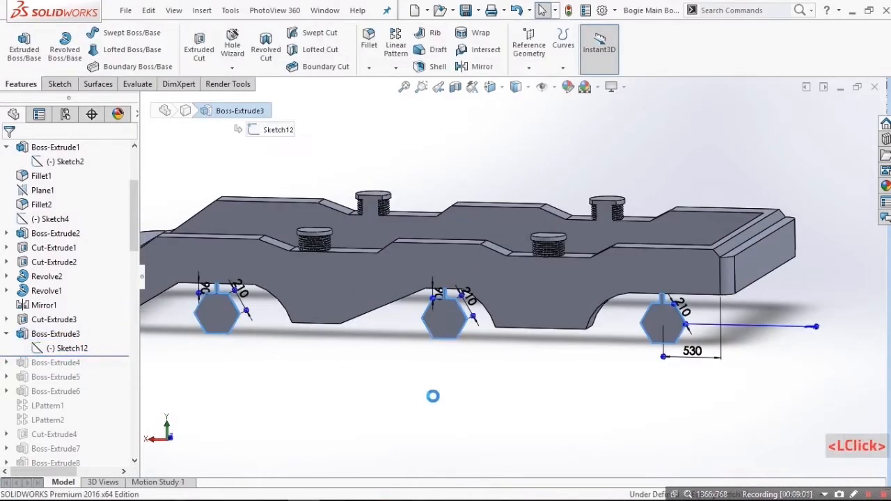
Step: Review the extrusion depth and direction of the Boss-Extrude3 plates in 3D and close the definition without changes
scroll(217, 311, "down", 6)
middle_click_drag(276, 270, 204, 246)
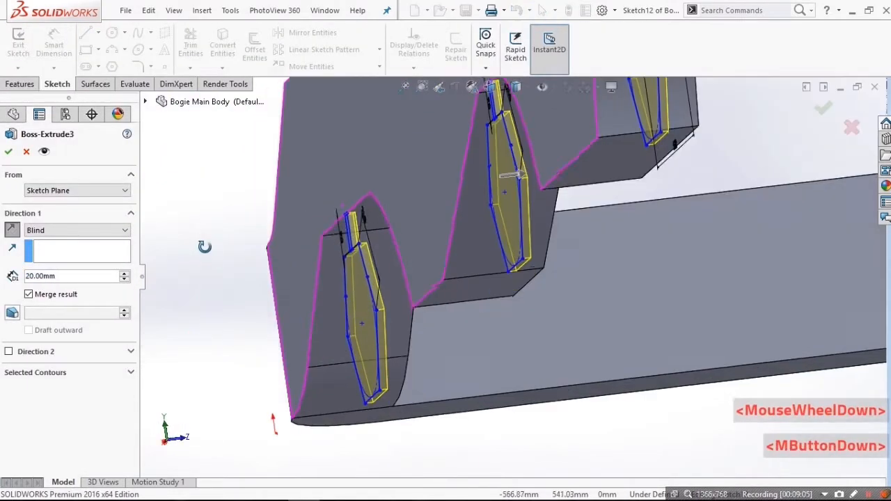
scroll(198, 240, "down", 2)
left_click(12, 236)
scroll(515, 236, "up", 3)
middle_click_drag(515, 237, 708, 176)
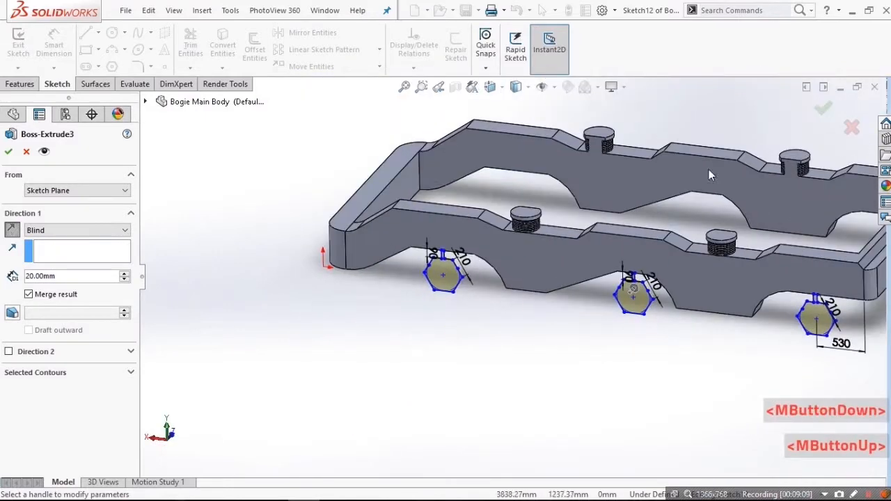
scroll(779, 209, "down", 4)
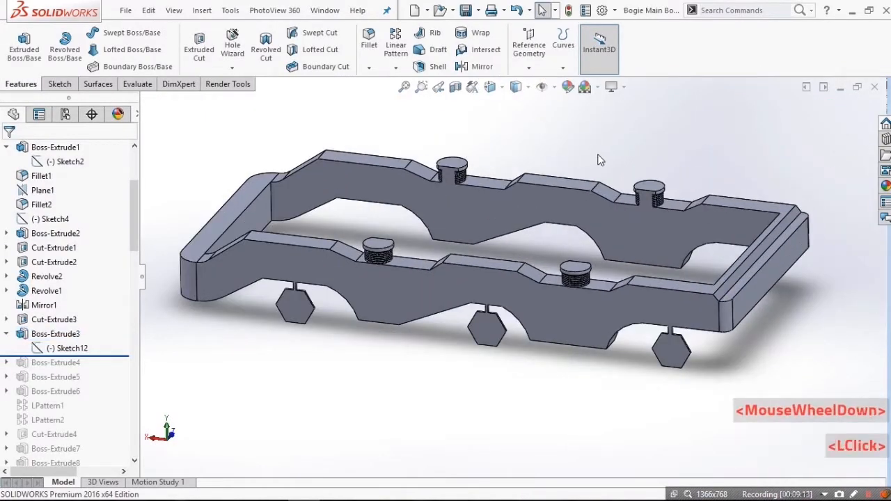
Step: Roll the model forward past Boss-Extrude4 and inspect the blocks added to the inner faces of the hexagonal plates
scroll(676, 338, "down", 8)
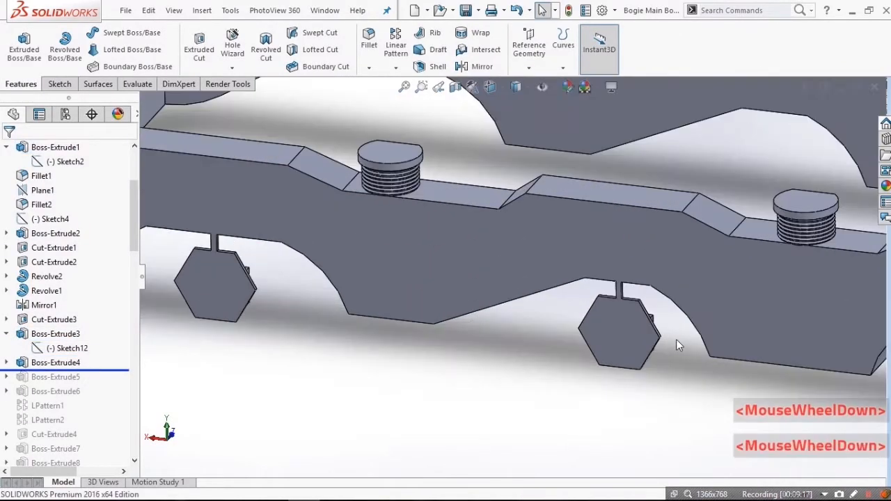
middle_click_drag(534, 270, 517, 304)
scroll(517, 306, "up", 7)
middle_click_drag(582, 282, 279, 285)
scroll(275, 284, "down", 4)
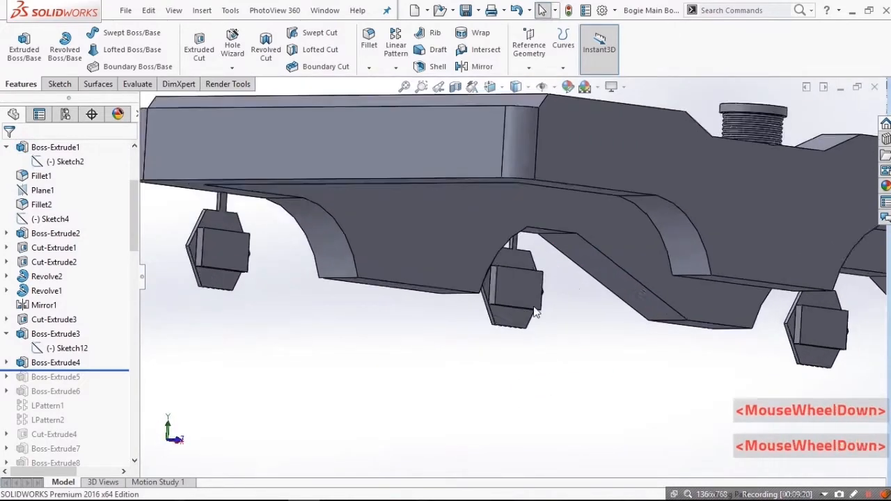
Step: Open the definition of Boss-Extrude4, examine its block profiles and extrusion from several angles, and cancel without changes
left_click(39, 363)
left_click(50, 327)
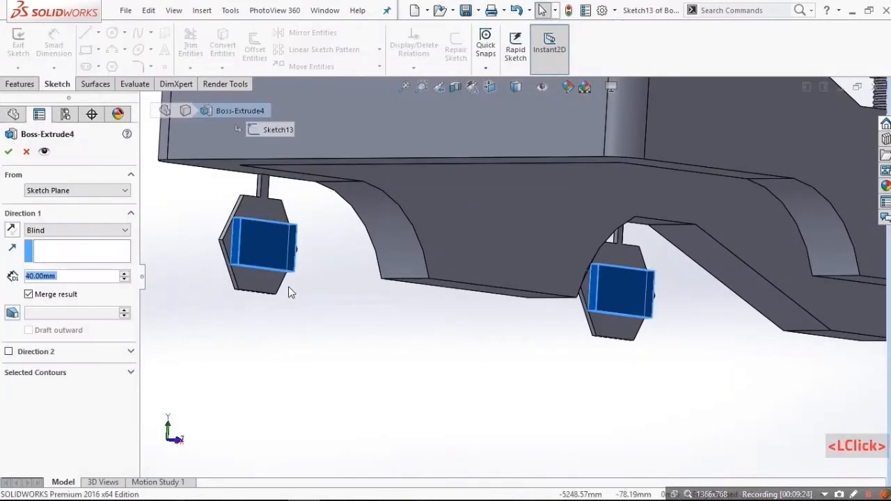
scroll(247, 213, "down", 6)
scroll(504, 436, "up", 9)
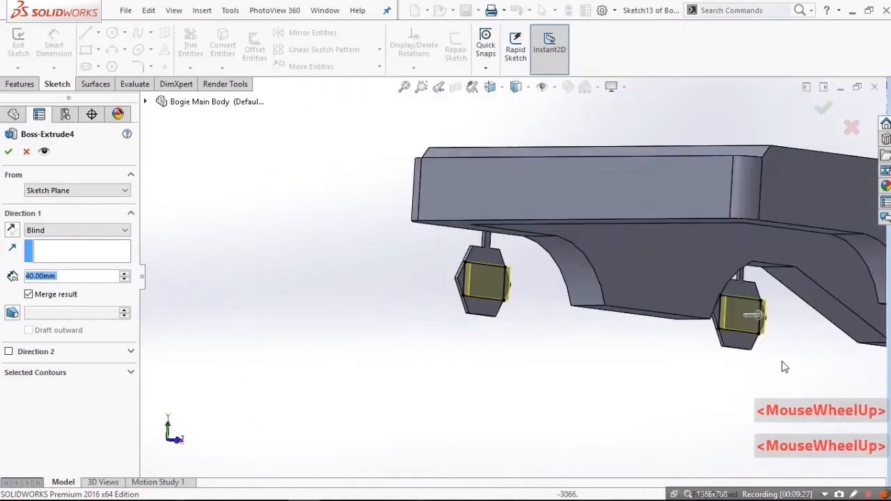
scroll(783, 365, "down", 2)
middle_click_drag(772, 334, 501, 243)
scroll(418, 258, "down", 4)
scroll(300, 276, "up", 3)
scroll(781, 320, "down", 1)
middle_click_drag(784, 322, 458, 200)
left_click(26, 153)
Step: Roll the model forward past Boss-Extrude5 and inspect the second set of hexagonal plates behind the blocks
scroll(95, 284, "down", 2)
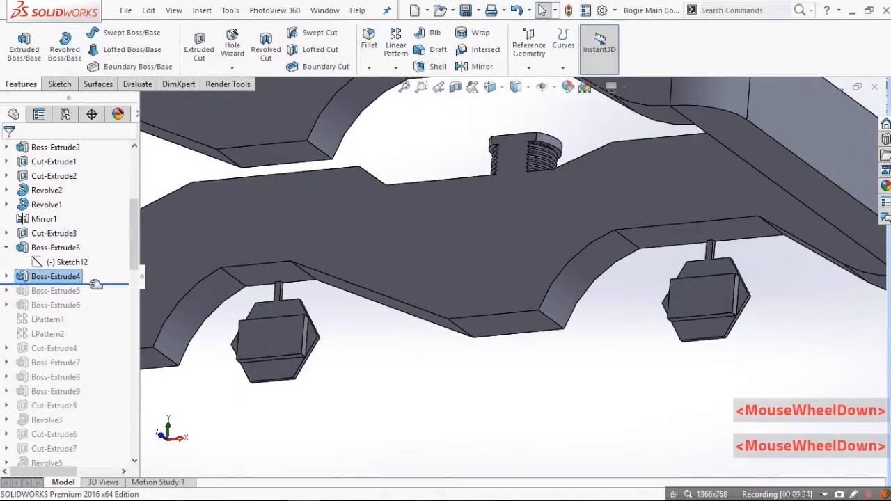
left_click(69, 291)
middle_click_drag(362, 292, 555, 263)
scroll(555, 263, "down", 3)
left_click(554, 263)
Step: Open the definition of Boss-Extrude5, review its hexagonal contours and blind extrusion from several angles, and close it
left_click(46, 290)
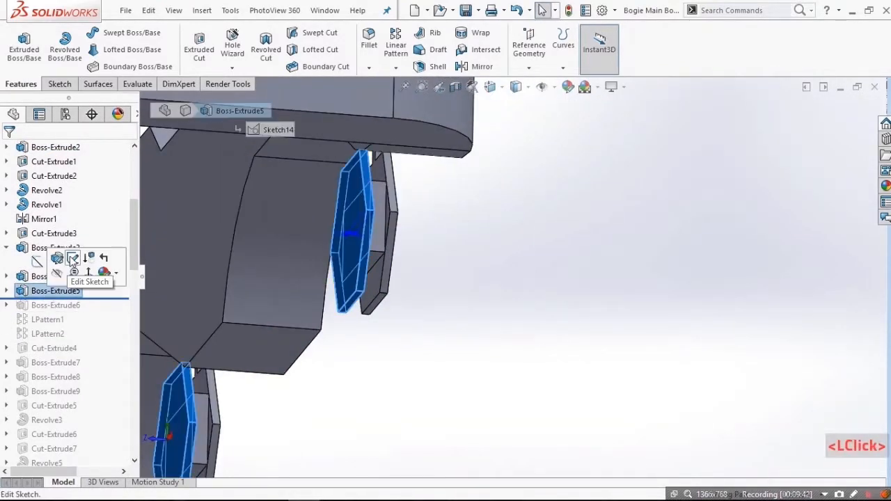
left_click(60, 258)
middle_click_drag(237, 226, 399, 196)
scroll(344, 327, "up", 8)
scroll(336, 342, "down", 6)
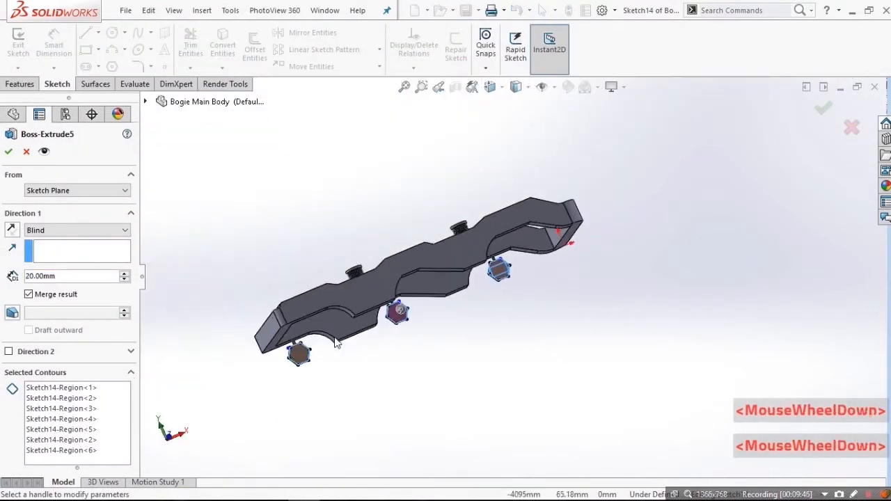
middle_click_drag(352, 322, 416, 247)
scroll(374, 340, "down", 4)
middle_click_drag(375, 340, 176, 250)
scroll(176, 250, "up", 3)
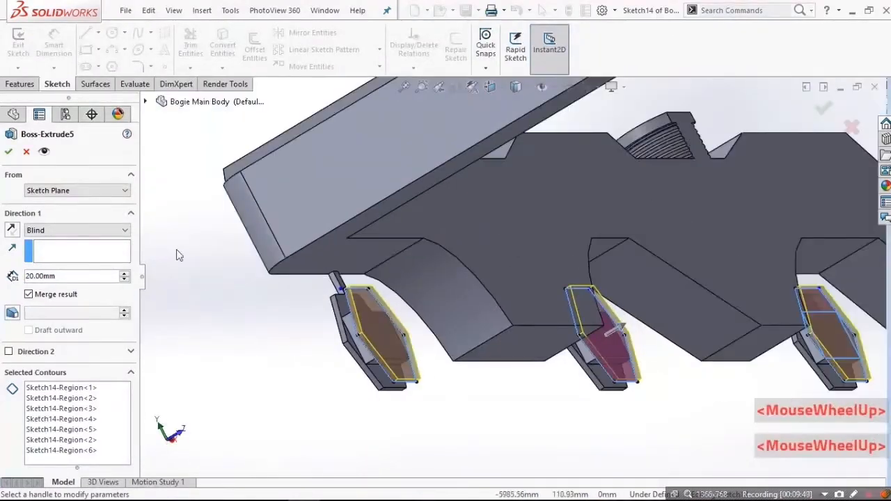
left_click(8, 151)
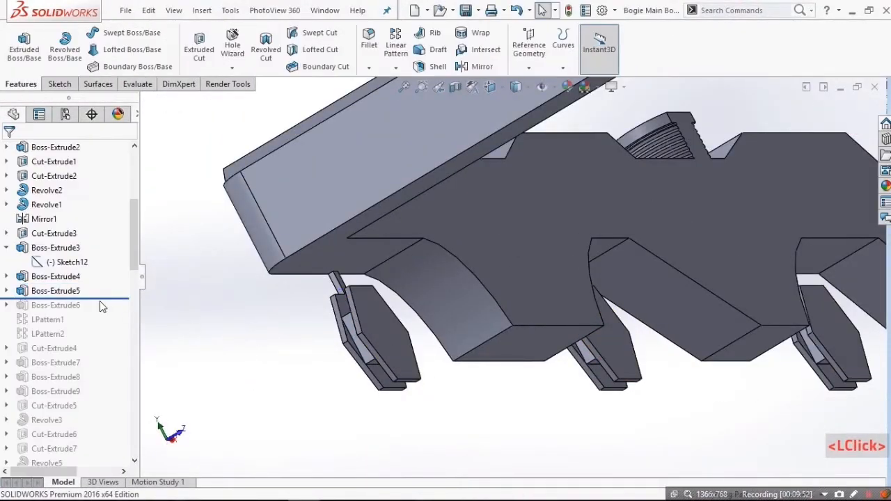
Step: Roll the model forward past Boss-Extrude6 and inspect the upright plates and small ribs on the first hexagonal hanger
left_click_drag(99, 299, 101, 311)
left_click(61, 305)
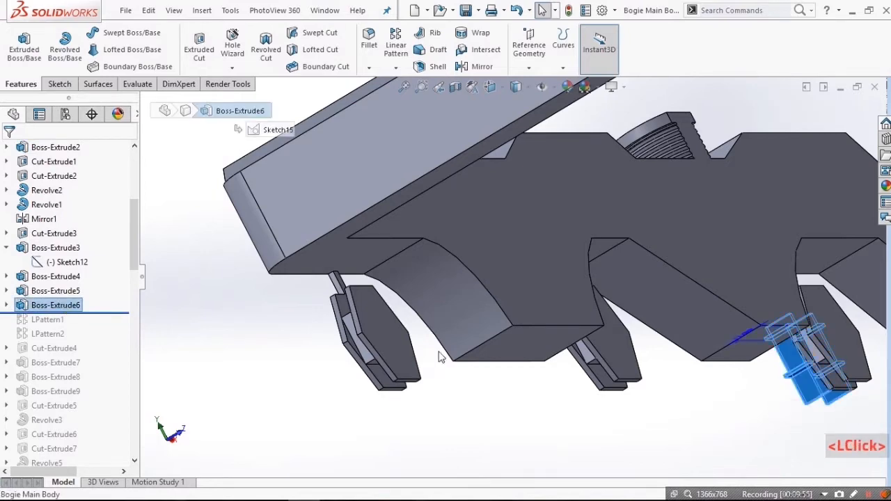
scroll(513, 385, "up", 3)
middle_click_drag(572, 343, 649, 336)
left_click(292, 389)
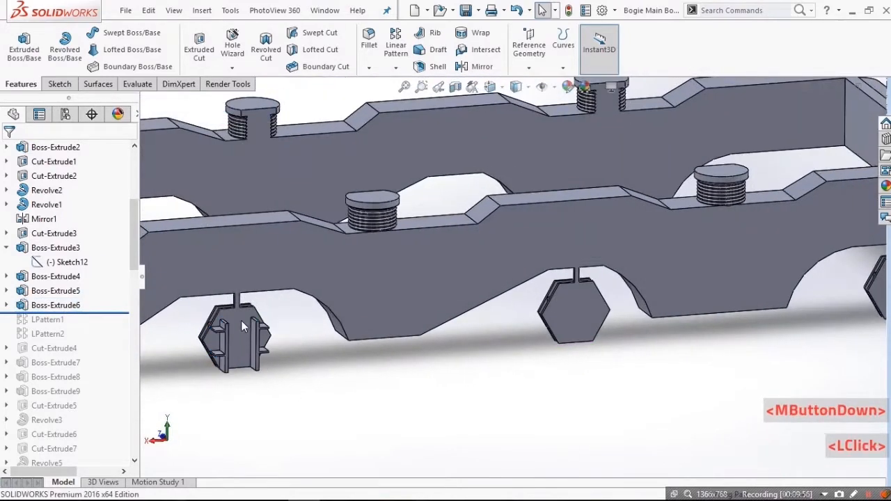
scroll(241, 320, "down", 3)
middle_click_drag(274, 375, 269, 366)
scroll(270, 365, "down", 1)
scroll(324, 269, "down", 3)
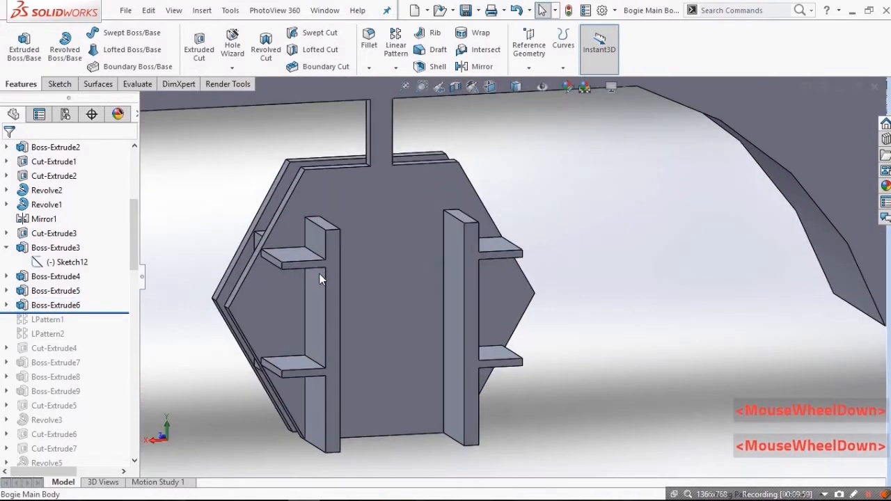
middle_click_drag(318, 278, 272, 291)
Step: Open the definition of Boss-Extrude6, examine its dimensioned profiles and selected contours face-on, and cancel the edit
left_click(55, 306)
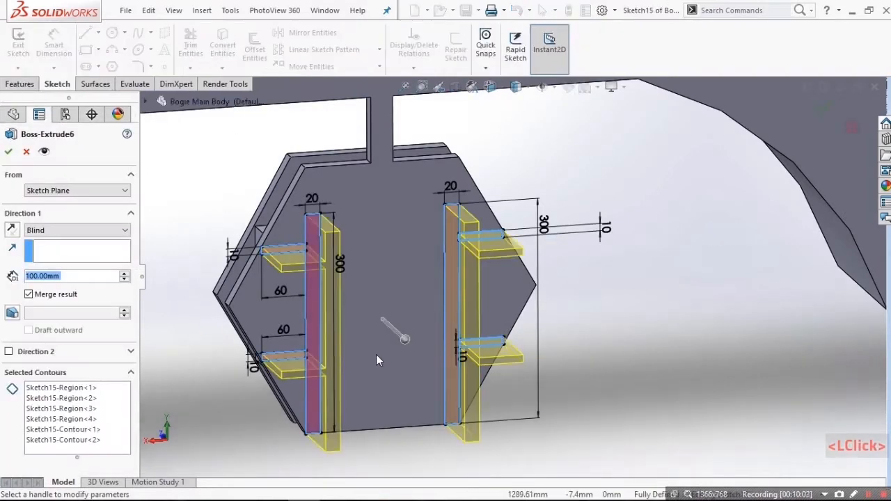
left_click(674, 367)
key("ctrl")
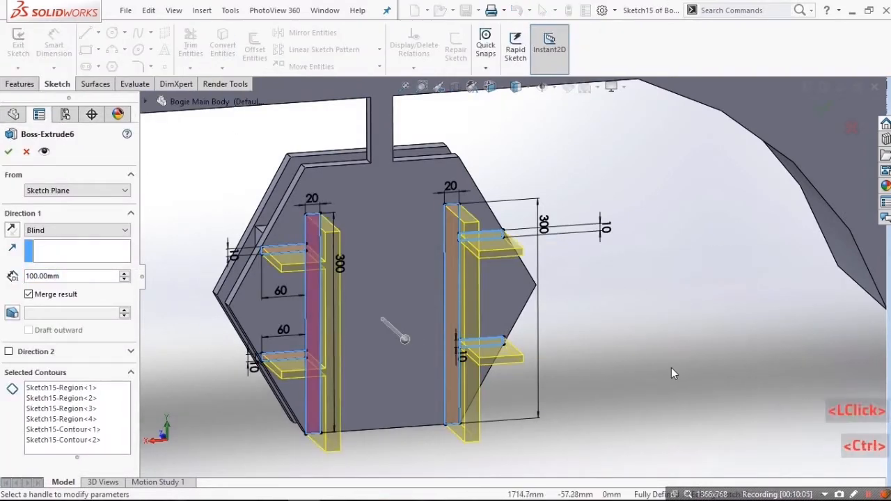
key("ctrl+8")
scroll(462, 295, "down", 5)
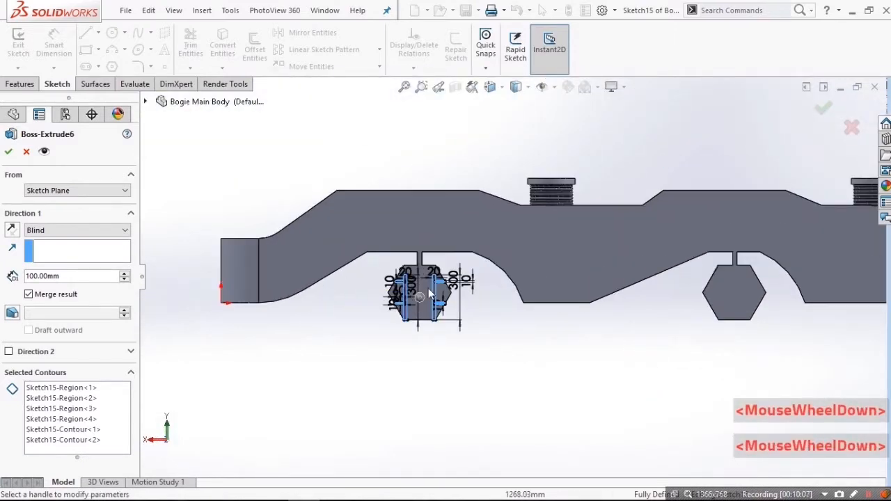
scroll(475, 293, "down", 2)
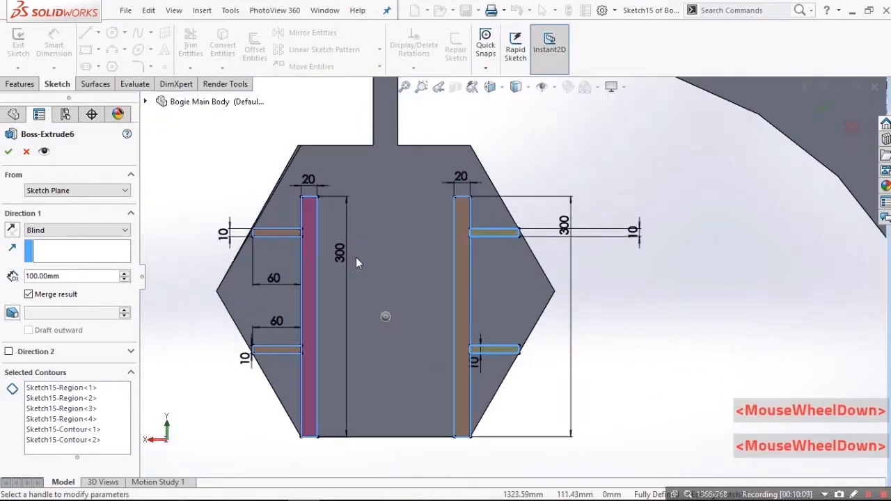
left_click(50, 399)
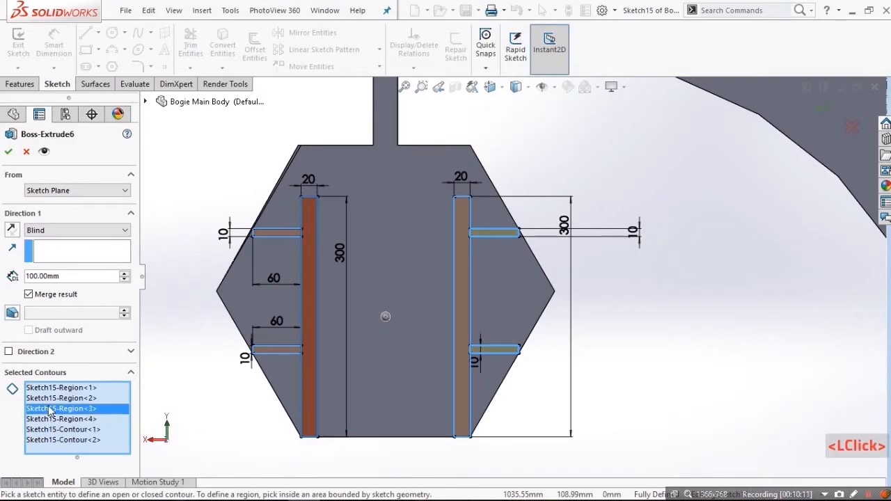
double_click(55, 440)
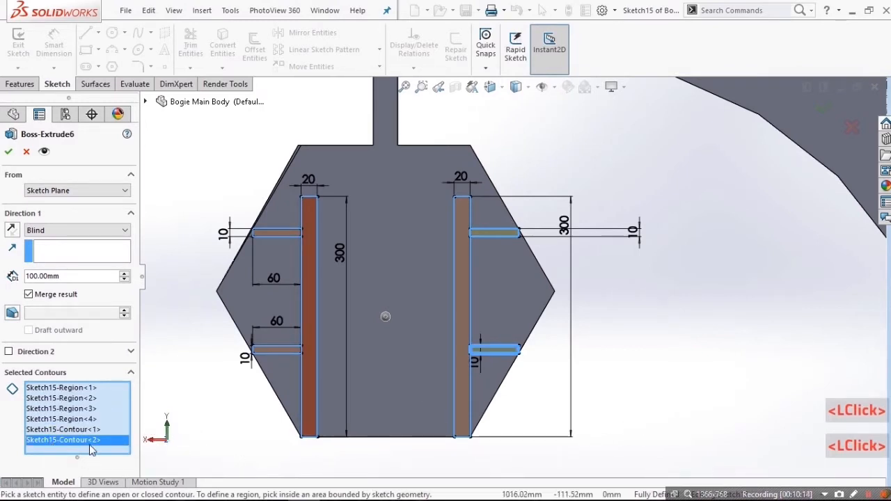
left_click(27, 151)
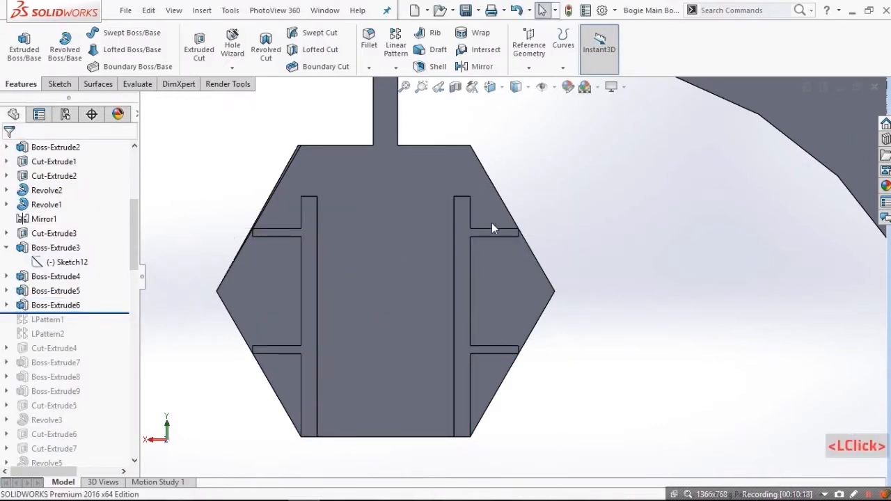
Step: Compare the hanger carrying the upright plates and ribs with the plain hexagonal hangers along the side frame
scroll(491, 229, "up", 5)
middle_click_drag(543, 274, 666, 275)
scroll(715, 188, "up", 2)
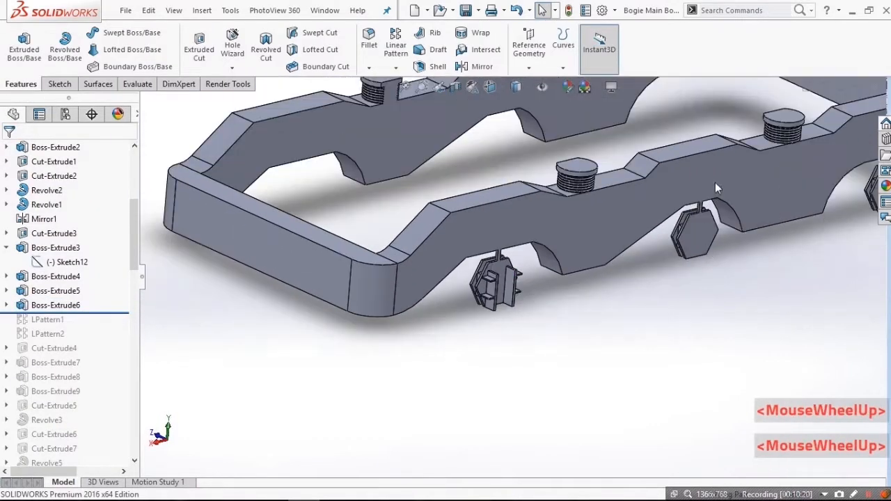
scroll(715, 182, "down", 2)
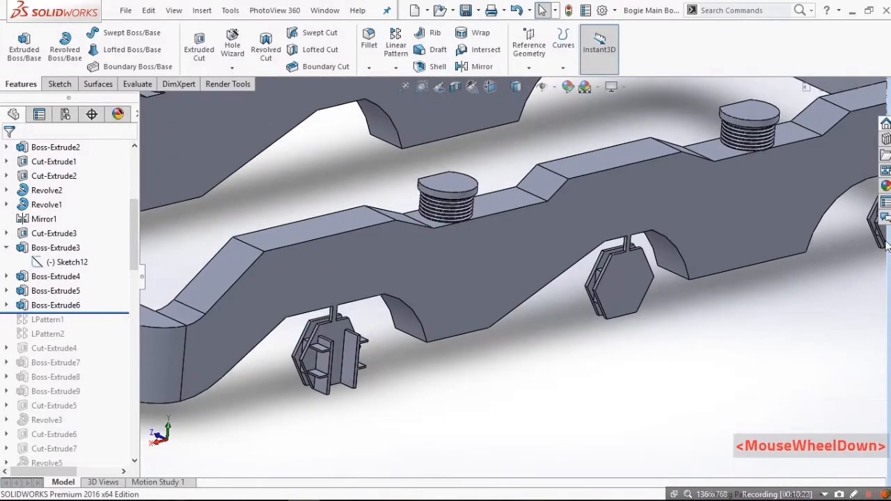
scroll(470, 286, "up", 3)
scroll(651, 252, "down", 4)
scroll(653, 257, "up", 3)
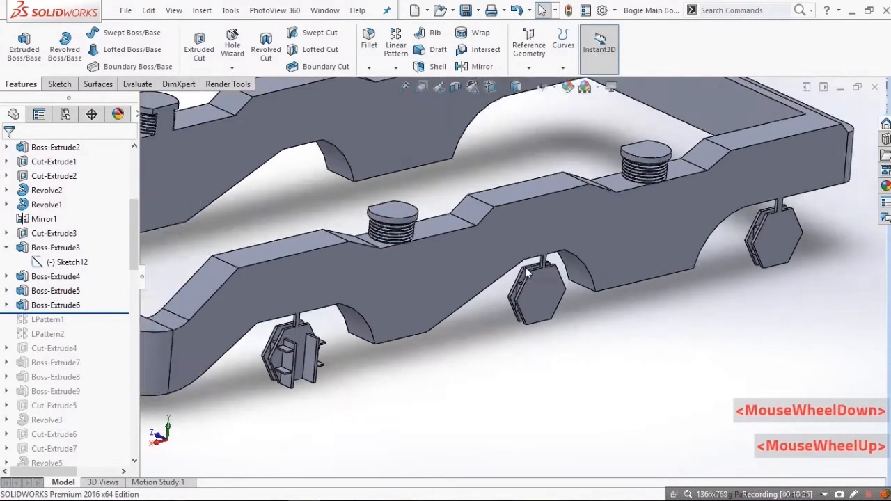
scroll(237, 376, "down", 1)
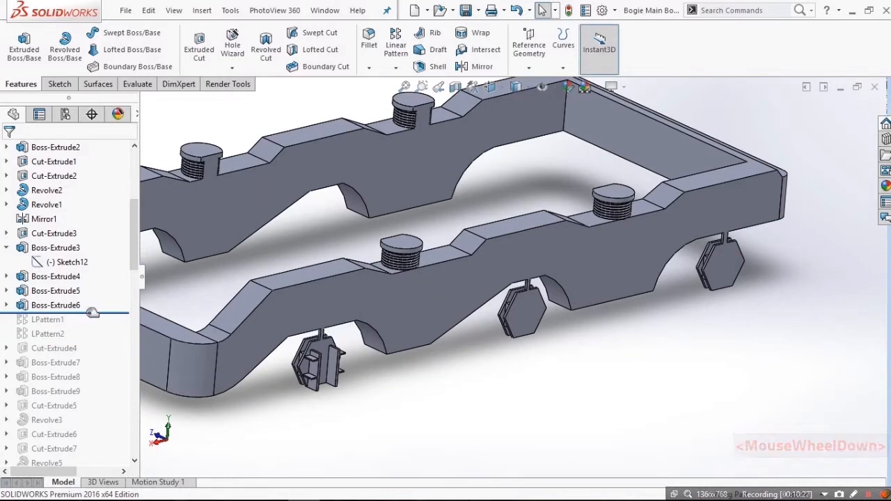
Step: Roll the model forward past LPattern1 and LPattern2 and inspect the bracket copies on the other two hangers
left_click_drag(92, 312, 93, 320)
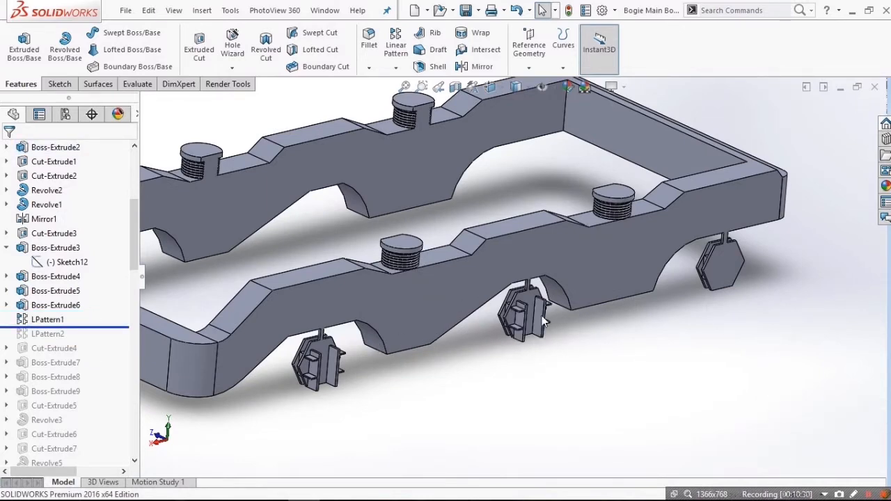
middle_click_drag(542, 315, 515, 308)
left_click_drag(75, 326, 76, 336)
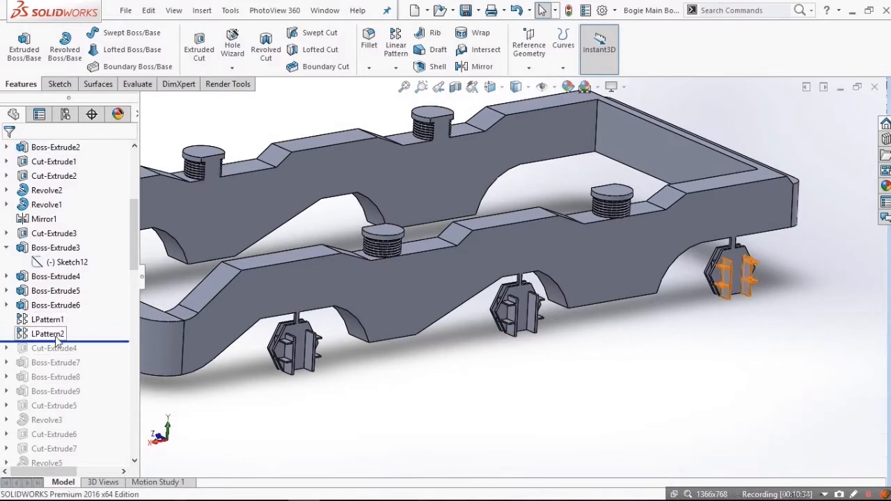
middle_click_drag(414, 333, 382, 298)
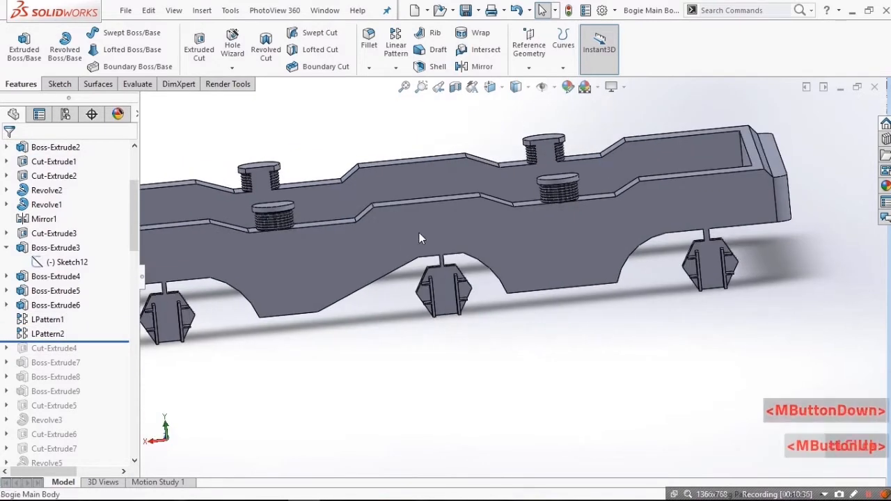
Step: Roll the model forward past Cut-Extrude4 and inspect the ribs trimmed to triangles on a hanger
left_click(419, 232)
left_click(484, 202)
left_click(381, 475)
scroll(548, 418, "down", 4)
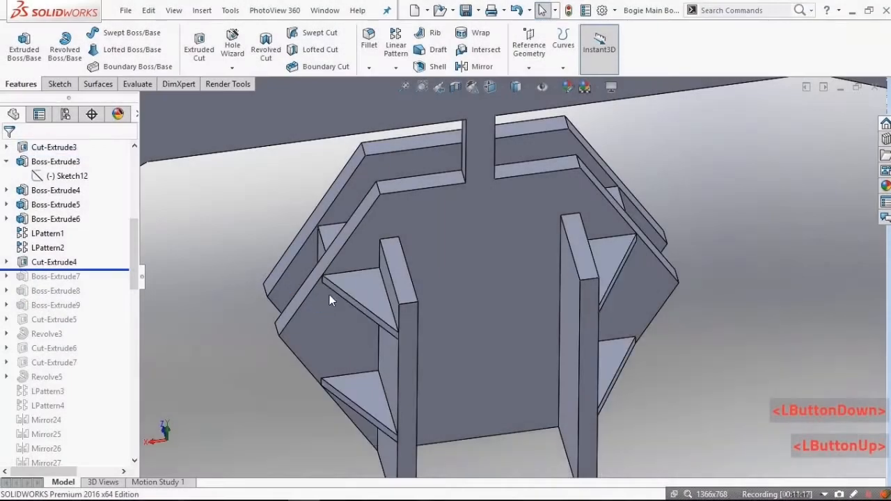
Step: Open the definition of Cut-Extrude4, review its triangular profiles and Up To Surface end condition, and cancel the edit
left_click(54, 262)
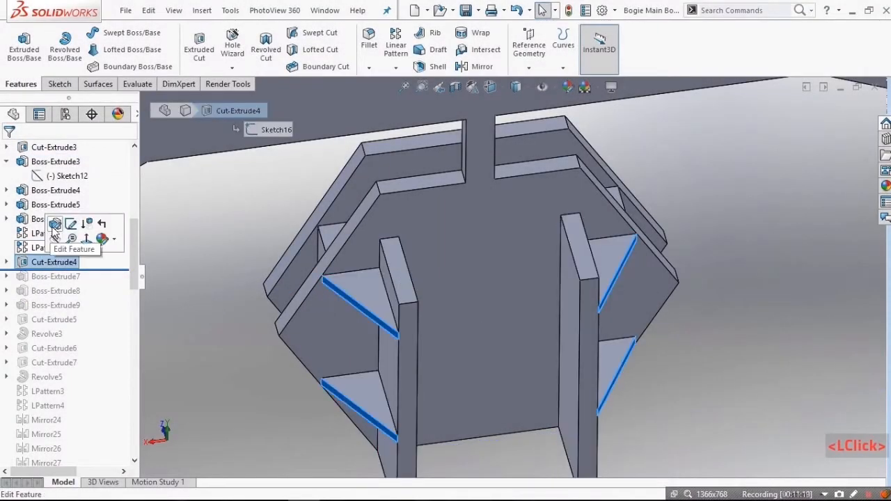
left_click(58, 227)
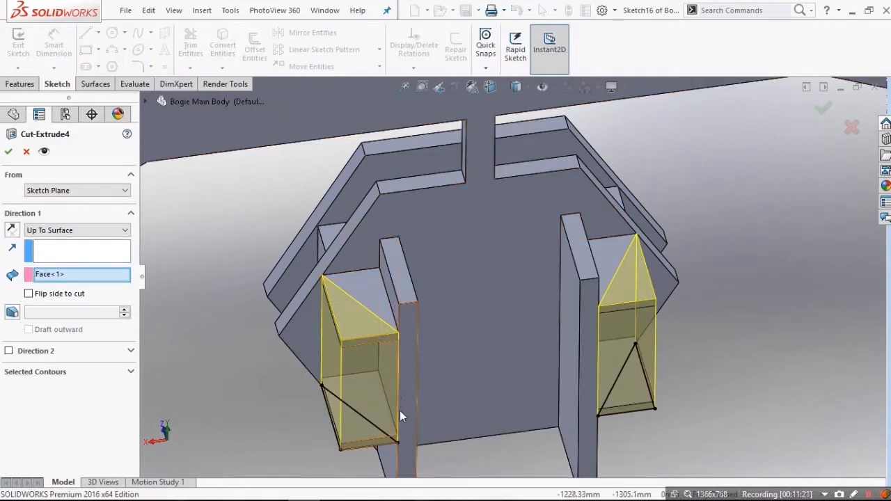
scroll(750, 330, "up", 2)
scroll(750, 329, "up", 5)
scroll(822, 249, "down", 6)
scroll(456, 260, "up", 6)
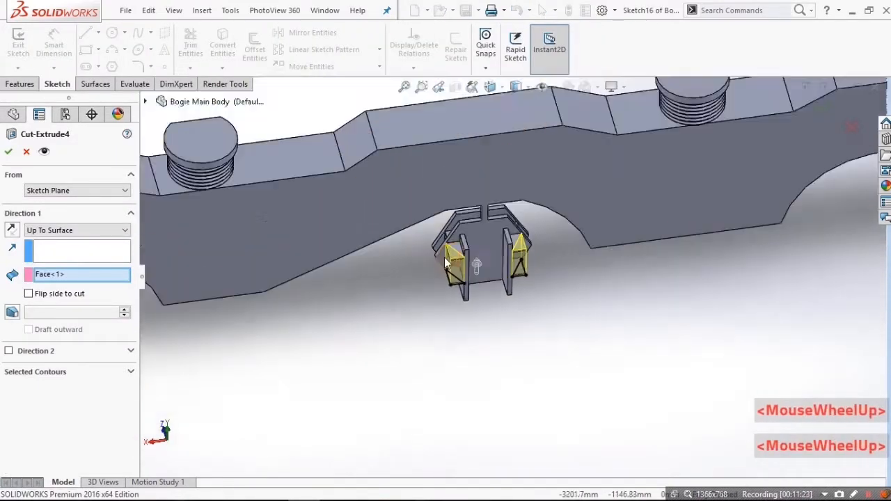
scroll(724, 253, "down", 4)
scroll(725, 254, "down", 3)
left_click(9, 152)
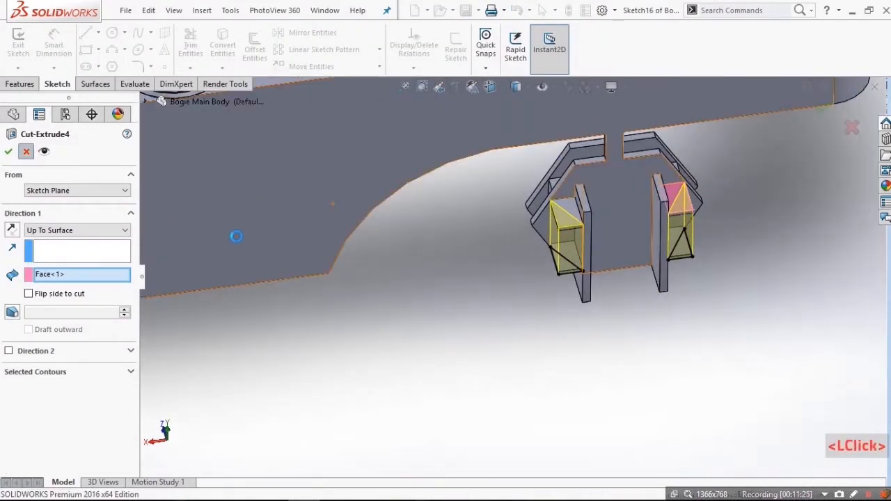
Step: Inspect the triangular ribs on the hangers along the side frame, ending at the hanger nearest the rounded corner
scroll(379, 258, "up", 4)
scroll(312, 279, "down", 5)
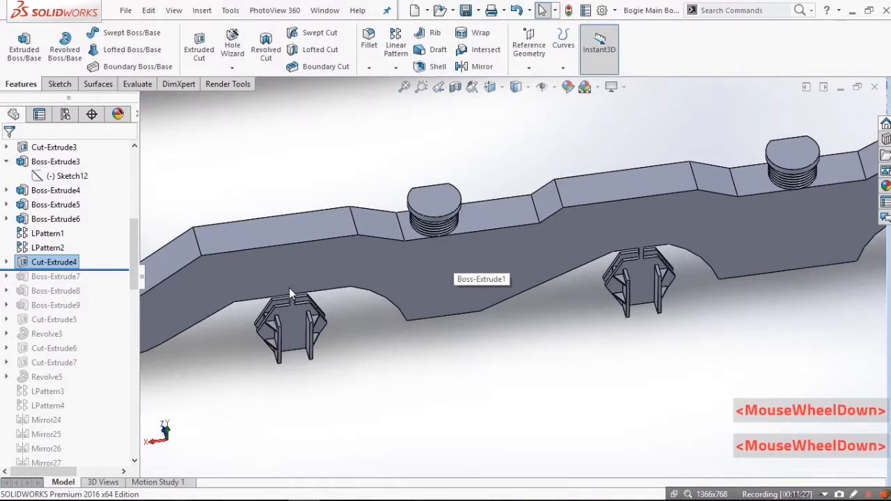
scroll(313, 294, "up", 4)
scroll(312, 294, "down", 5)
scroll(311, 300, "down", 2)
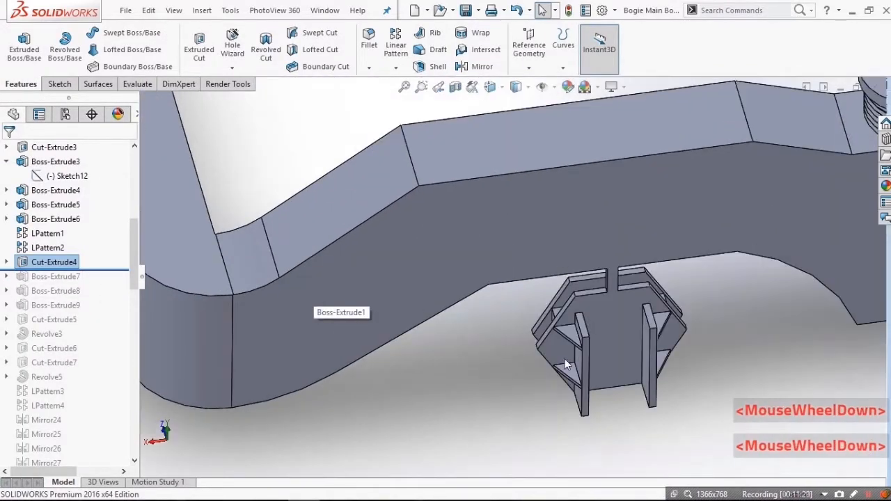
Step: Roll the model forward past Boss-Extrude7 and inspect the round bar between the upright plates from several angles
left_click(96, 272)
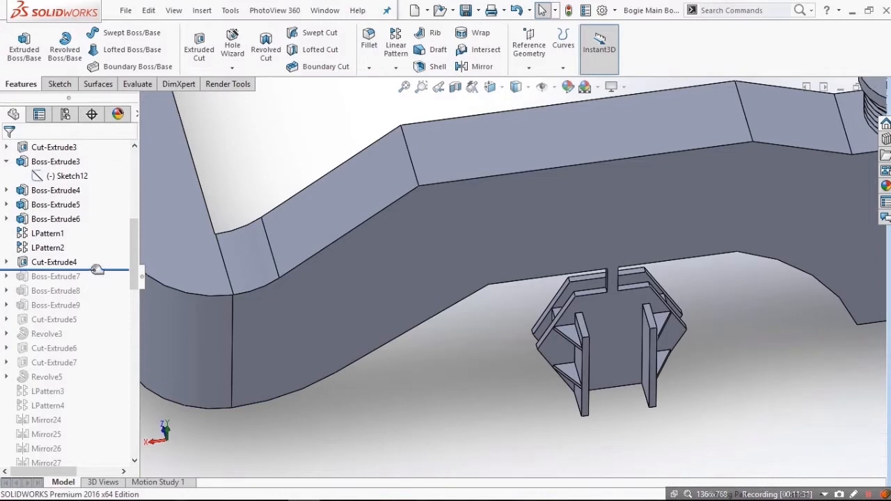
left_click_drag(97, 270, 119, 284)
middle_click_drag(682, 400, 709, 369)
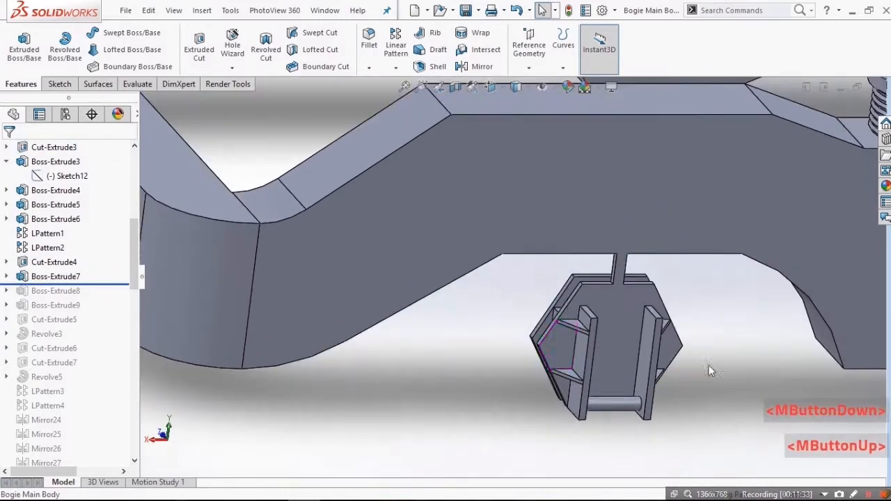
scroll(710, 372, "down", 5)
middle_click_drag(491, 348, 499, 419)
left_click(477, 390)
scroll(608, 416, "up", 3)
left_click(589, 374)
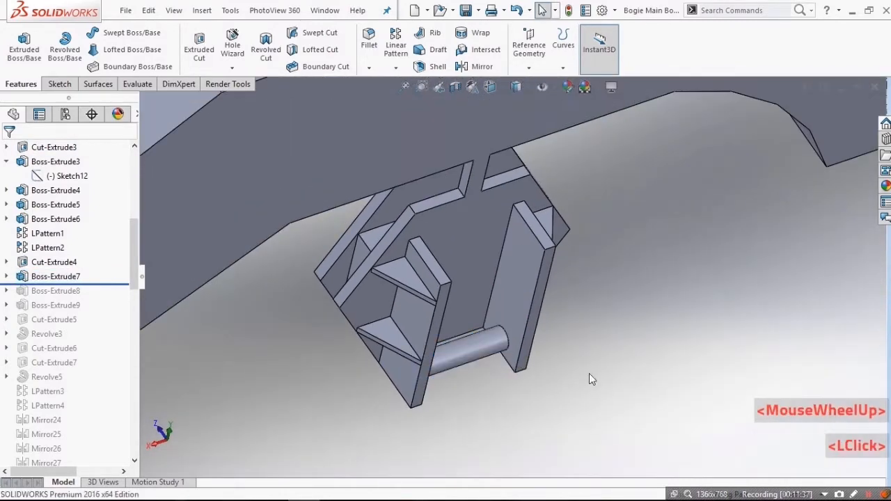
scroll(557, 330, "up", 6)
scroll(519, 286, "down", 10)
middle_click_drag(392, 303, 415, 169)
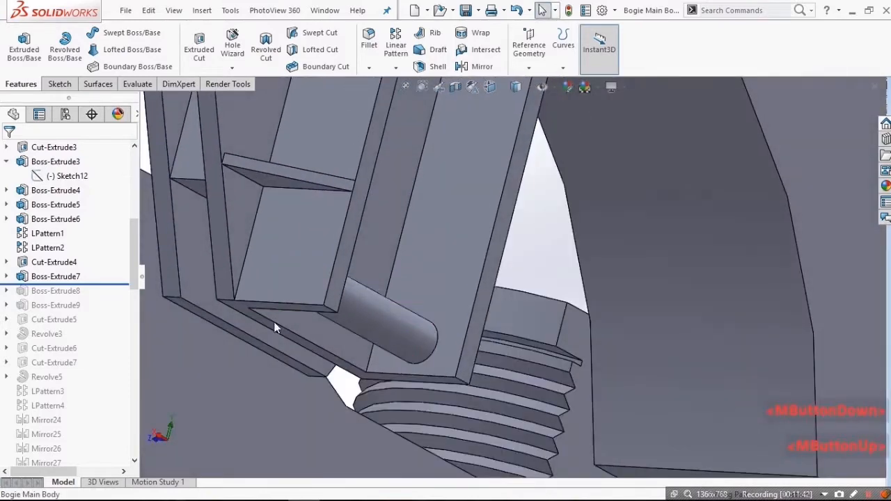
Step: Open the definition of Boss-Extrude7, examine its circle dimensions and Up To Next extrusion, and cancel the edit
left_click(46, 276)
left_click(62, 249)
scroll(480, 306, "up", 3)
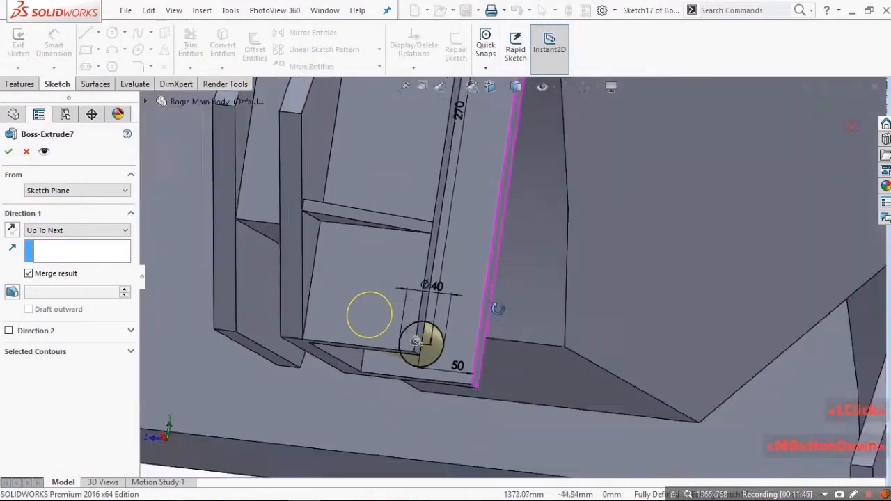
scroll(513, 407, "down", 4)
scroll(429, 341, "up", 3)
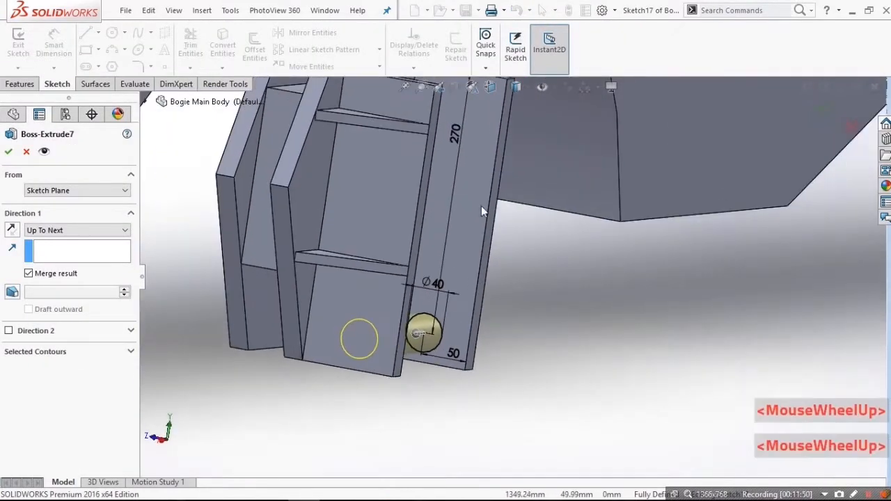
middle_click_drag(480, 205, 452, 223)
scroll(452, 223, "down", 2)
left_click(25, 151)
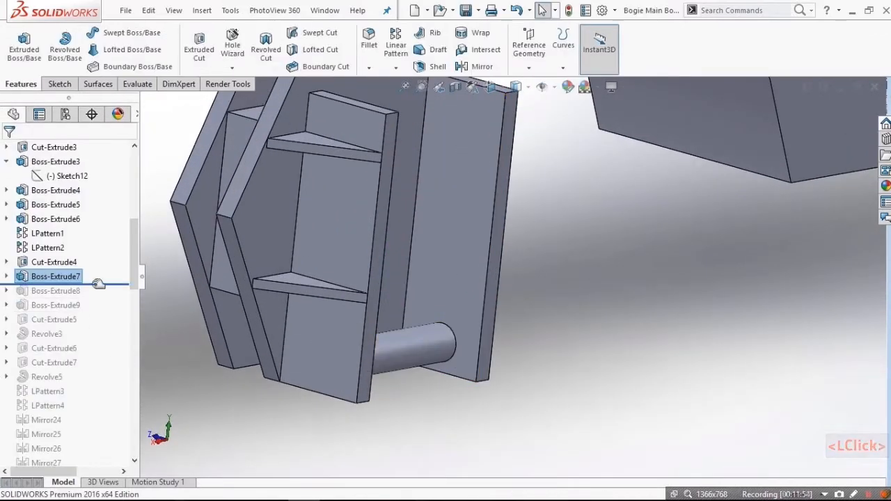
Step: Roll the model forward past Boss-Extrude8 and highlight that feature on the side frame
scroll(699, 278, "up", 3)
scroll(699, 272, "up", 5)
scroll(644, 260, "down", 2)
middle_click_drag(644, 260, 567, 271)
scroll(336, 356, "up", 3)
scroll(318, 327, "down", 2)
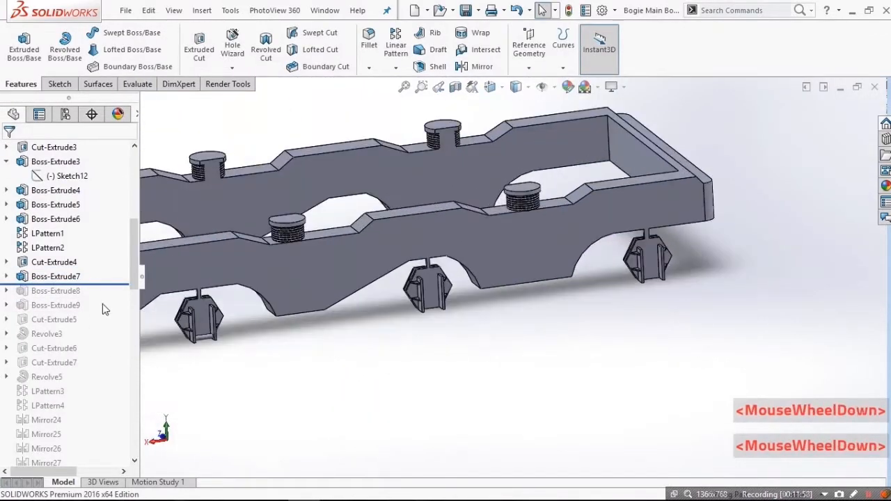
left_click_drag(106, 282, 104, 295)
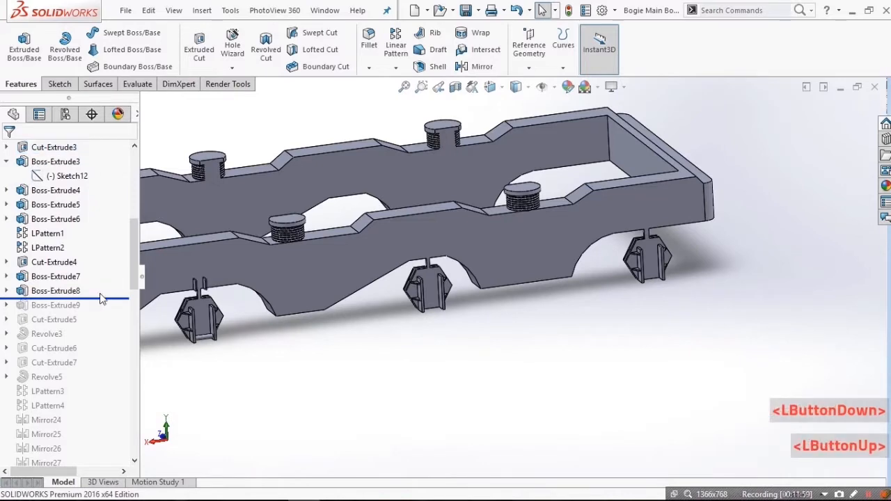
left_click(66, 292)
Step: Inspect the two small plates above the hanger nearest the rounded frame corner from several angles
scroll(445, 271, "down", 5)
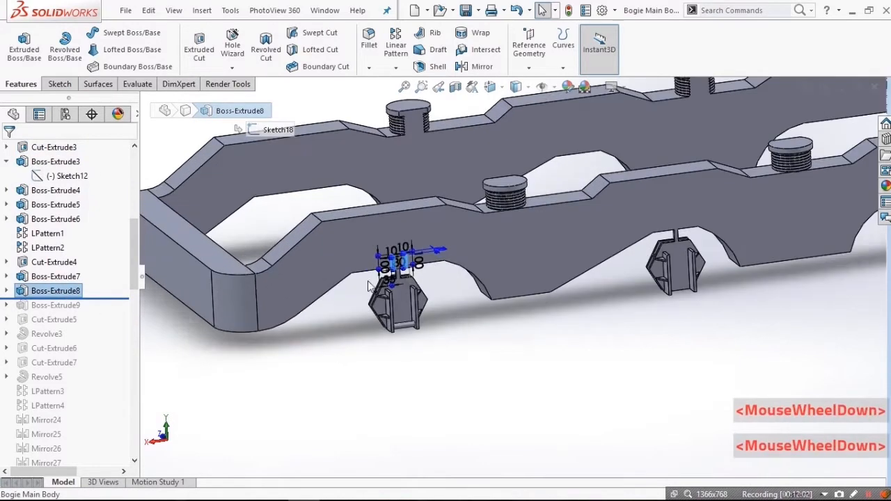
scroll(427, 251, "down", 6)
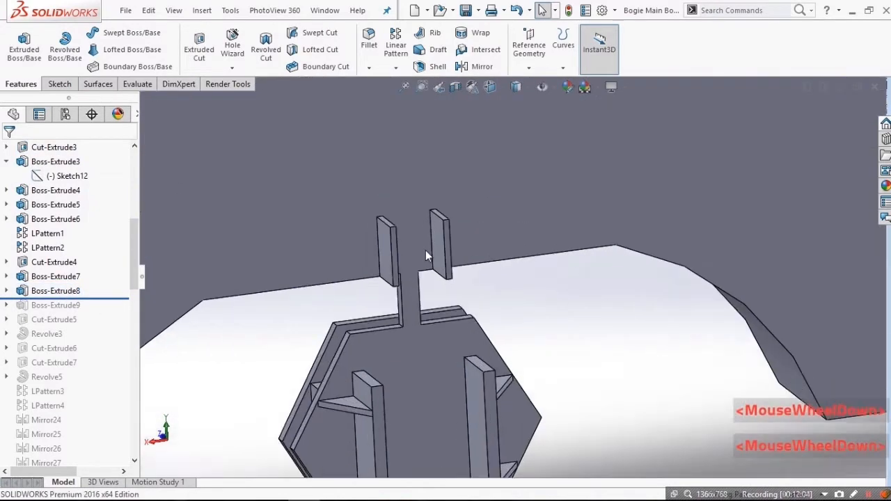
middle_click_drag(425, 251, 376, 212)
scroll(446, 376, "up", 3)
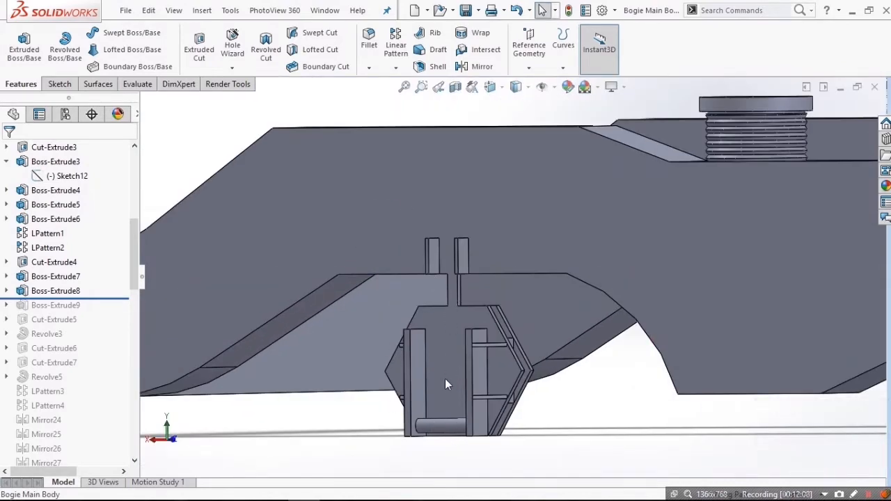
Step: Open the definition of Boss-Extrude8, examine its rectangle dimensions and extrusion depth, and cancel the edit
scroll(446, 383, "down", 2)
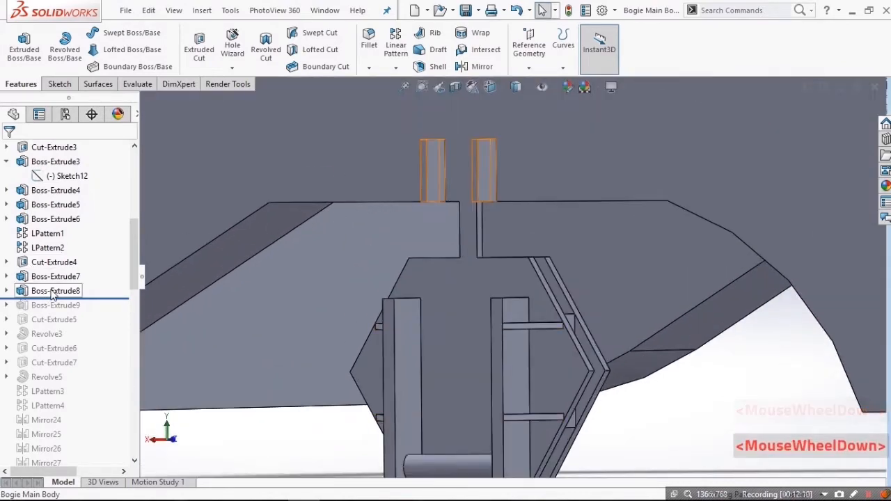
left_click(52, 291)
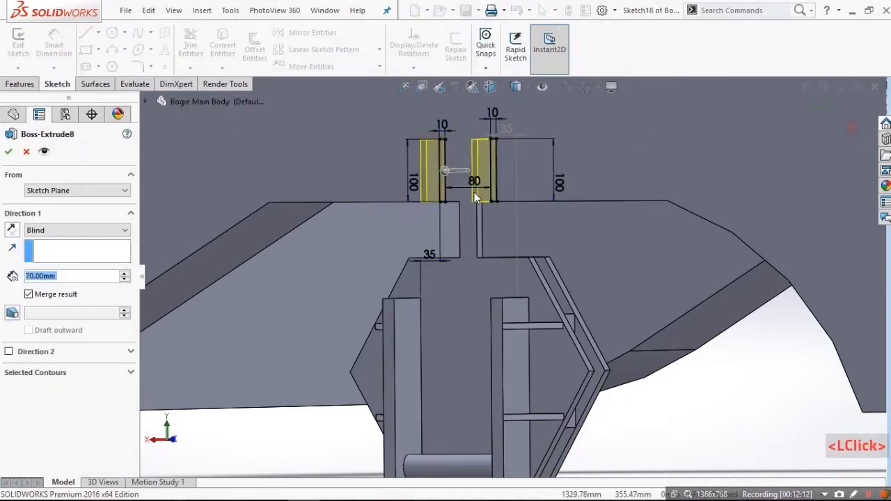
middle_click_drag(474, 192, 495, 209)
left_click(26, 152)
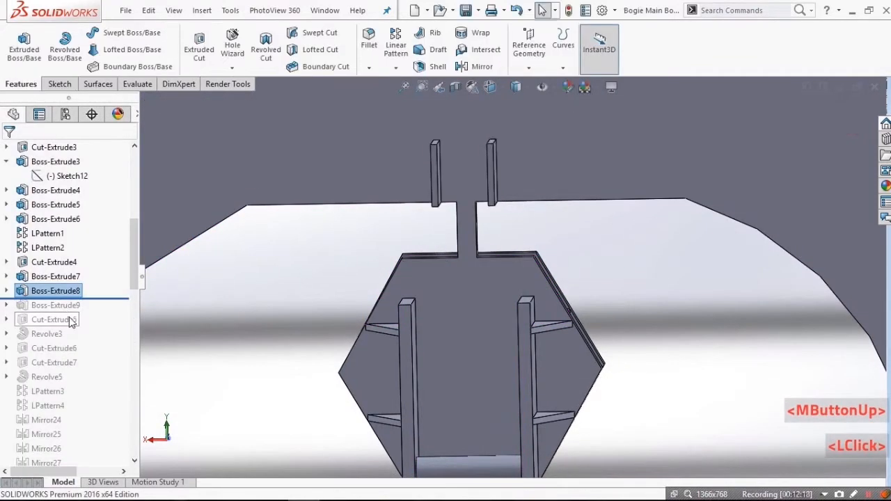
Step: Roll the model forward past Boss-Extrude9 and inspect the thin round bar between the two small plates with its sketch dimensions
left_click_drag(100, 299, 99, 307)
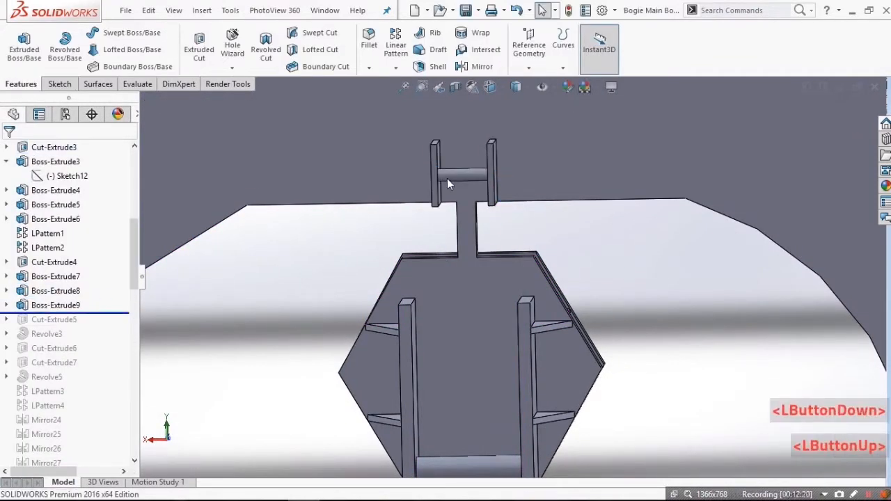
middle_click_drag(408, 248, 264, 314)
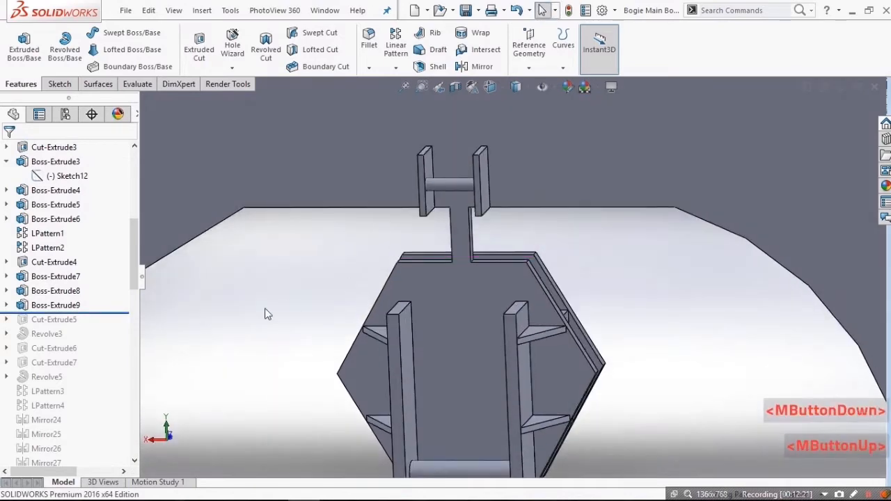
left_click(78, 307)
middle_click_drag(381, 208, 444, 284)
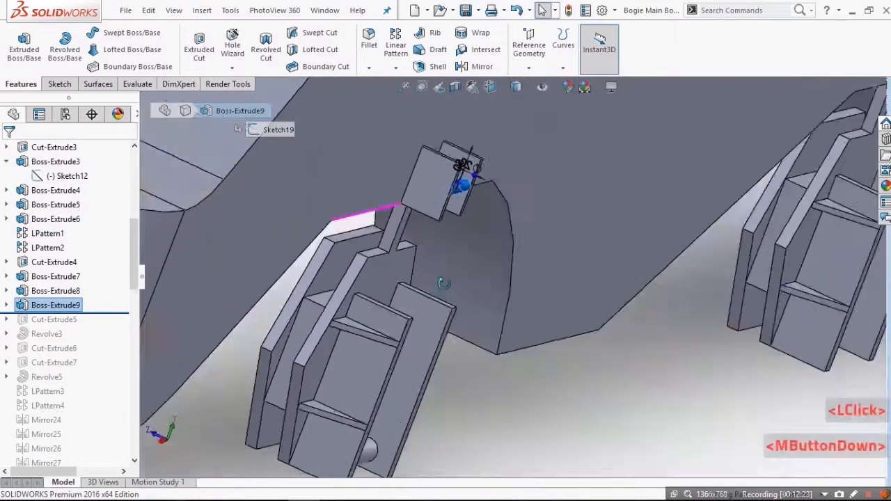
scroll(511, 181, "down", 6)
scroll(492, 217, "up", 2)
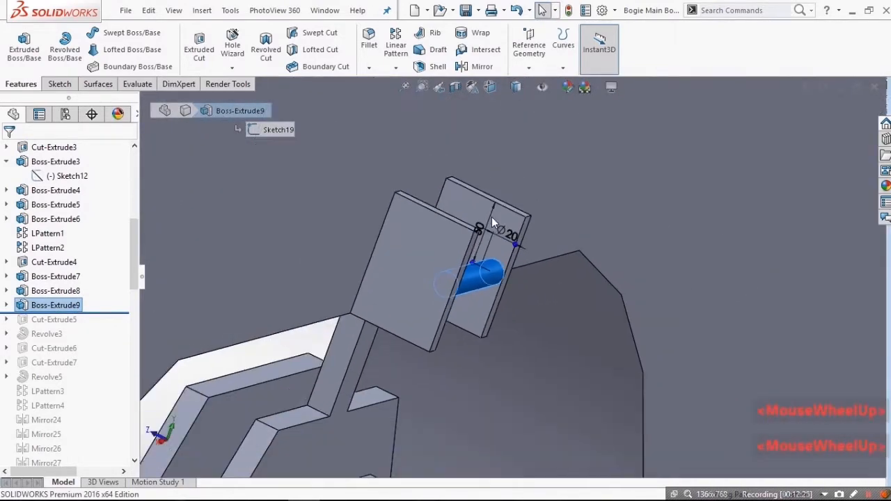
scroll(491, 216, "up", 5)
left_click(528, 372)
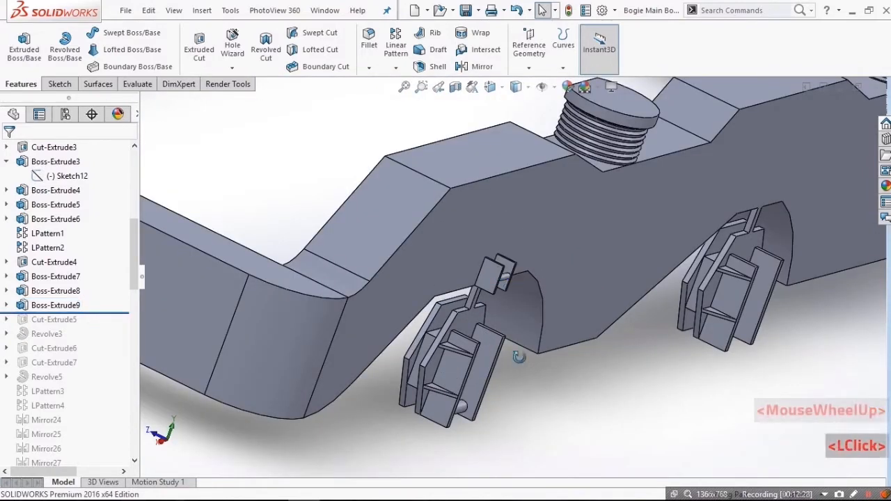
Step: Roll the model forward past Cut-Extrude5 and inspect the notched edges of the two small plates
middle_click_drag(515, 358, 382, 365)
scroll(174, 369, "down", 3)
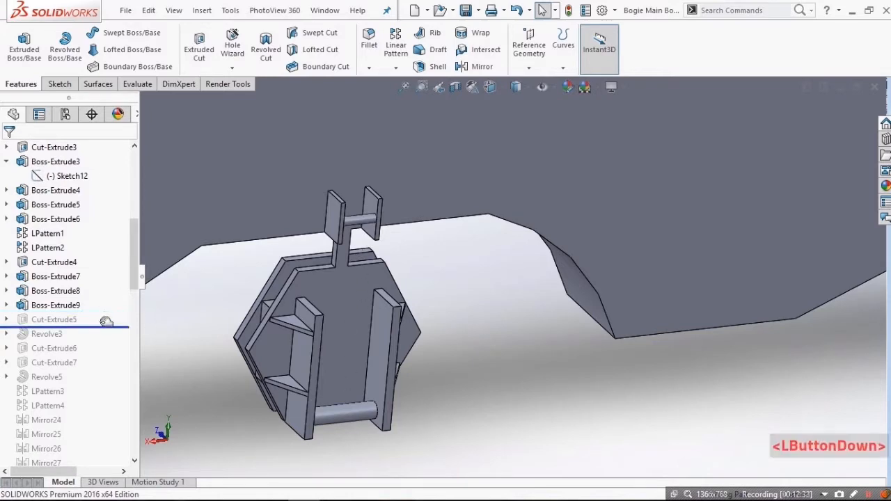
left_click_drag(106, 321, 100, 322)
scroll(380, 205, "down", 5)
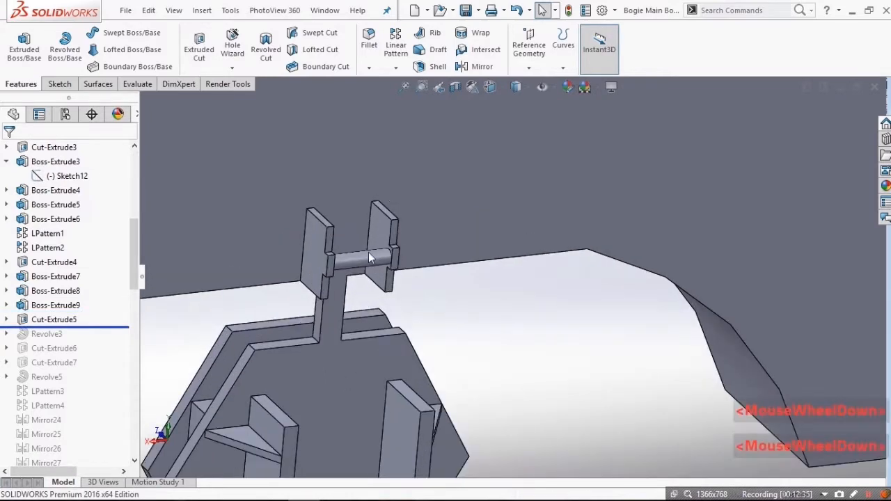
left_click(446, 209)
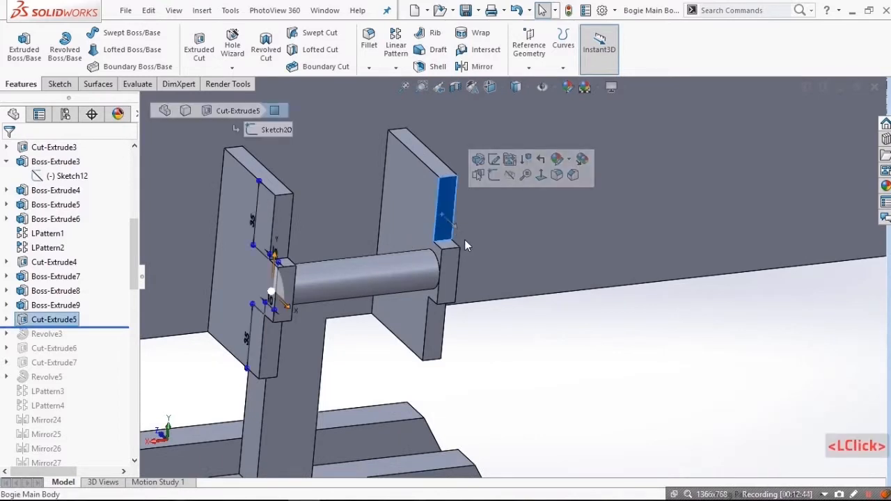
left_click(516, 306)
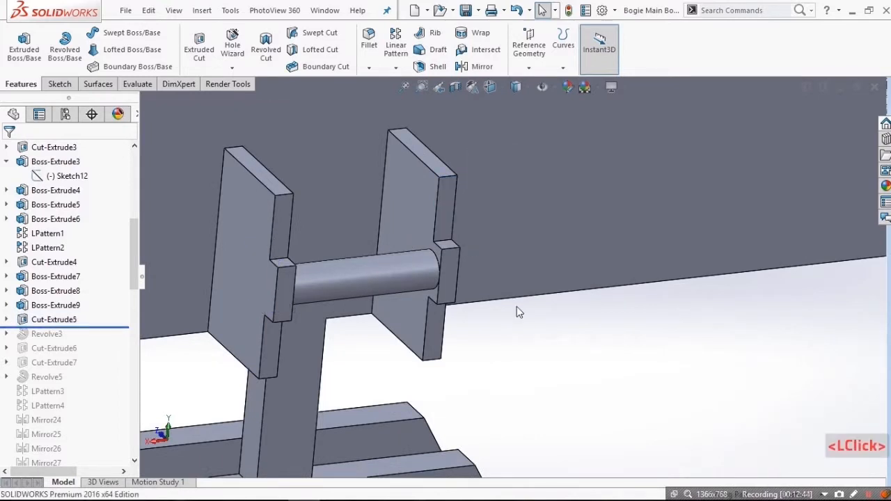
Step: Open the definition of Cut-Extrude5, examine its two rectangular profiles and end condition, and cancel the edit
left_click(68, 326)
left_click(77, 289)
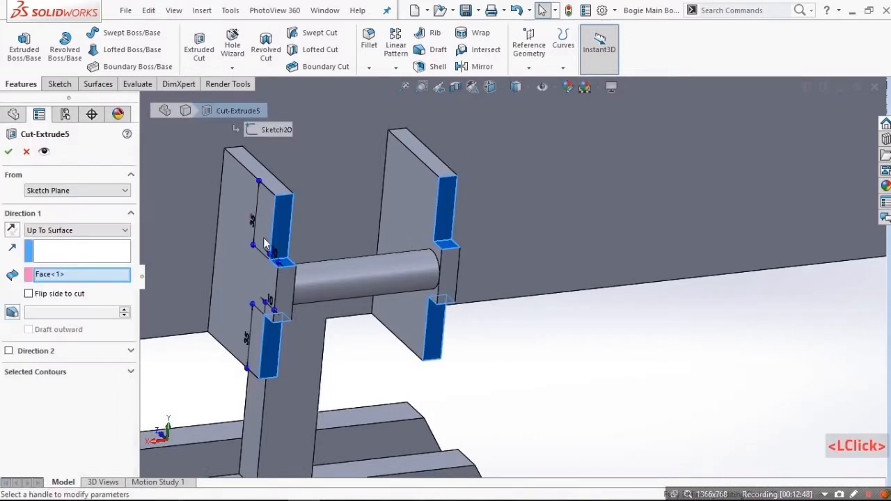
middle_click_drag(267, 243, 279, 229)
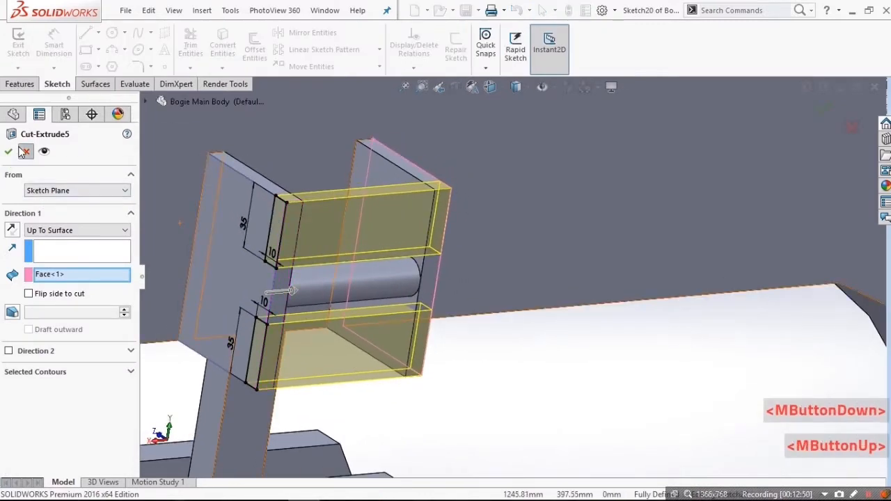
Step: Roll the model forward past Revolve3 and examine the dimensions of the collar's Sketch21 on the thin round bar
left_click_drag(87, 327, 46, 334)
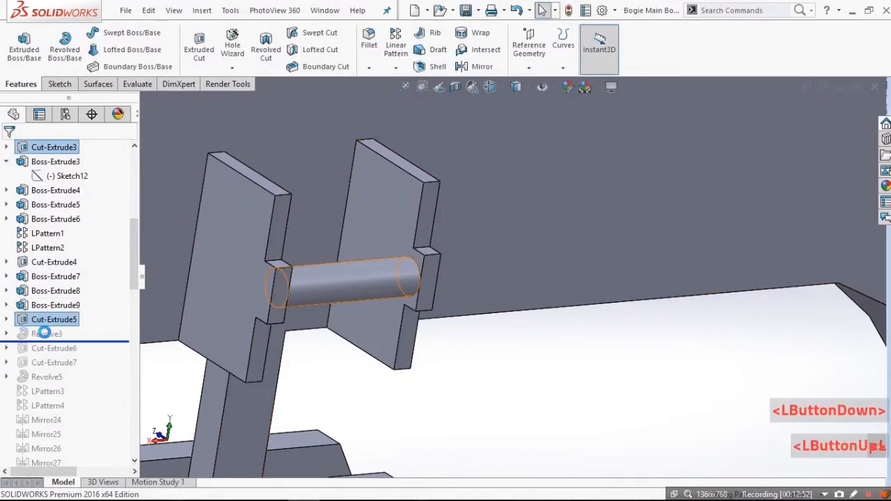
left_click(460, 324)
scroll(254, 300, "down", 2)
left_click(7, 334)
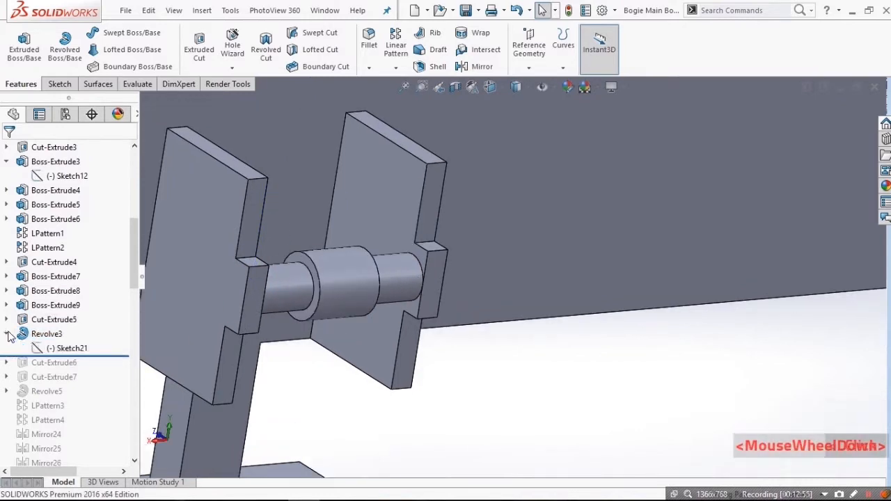
left_click(66, 348)
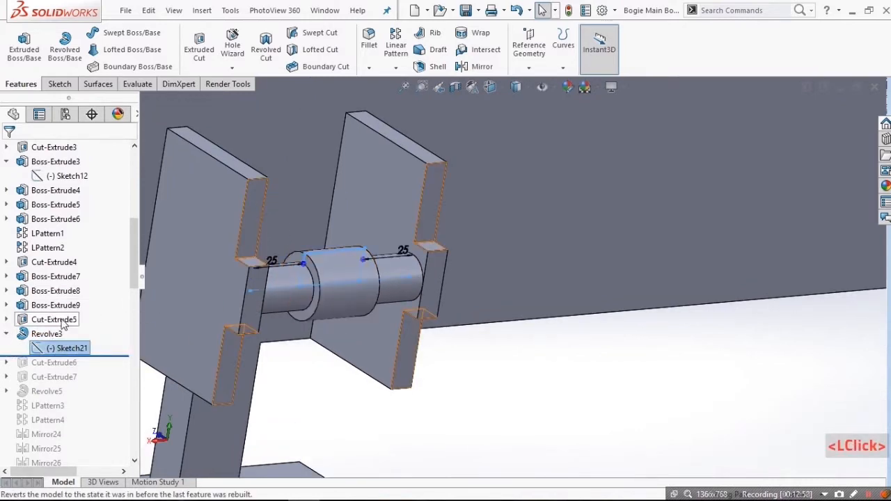
left_click(28, 338)
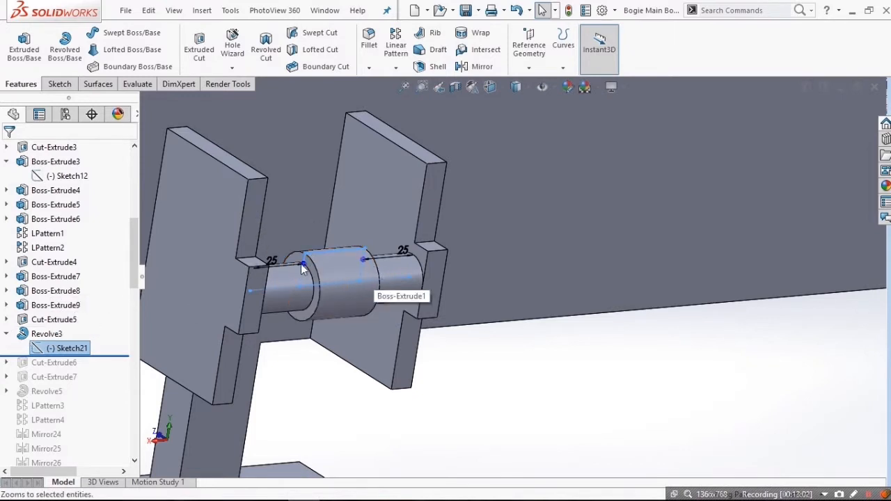
Step: Open the definition of Revolve3, examine its axis, profile and revolution angle, and cancel the edit
left_click(36, 334)
left_click(43, 298)
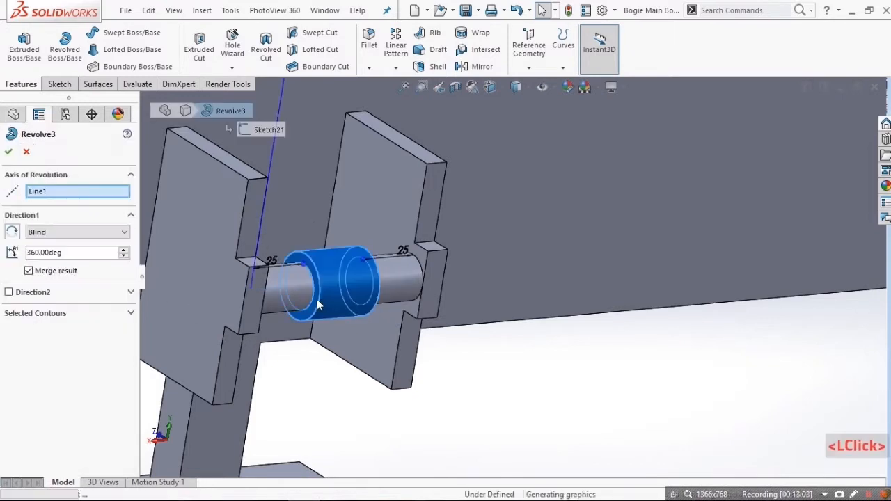
middle_click_drag(317, 299, 303, 277)
scroll(245, 300, "down", 2)
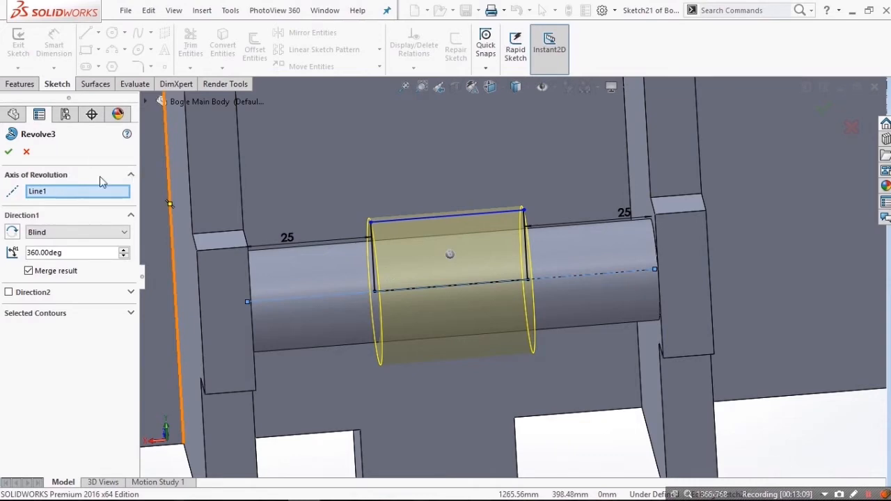
scroll(635, 277, "up", 5)
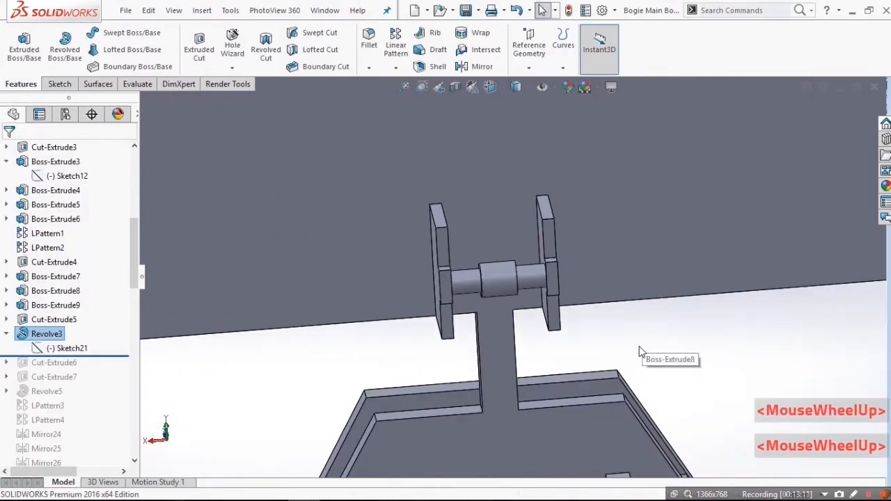
Step: Roll the model forward past Cut-Extrude6 and inspect the rounded rectangular openings in the hanger's upright plates
scroll(500, 337, "down", 3)
scroll(88, 334, "down", 2)
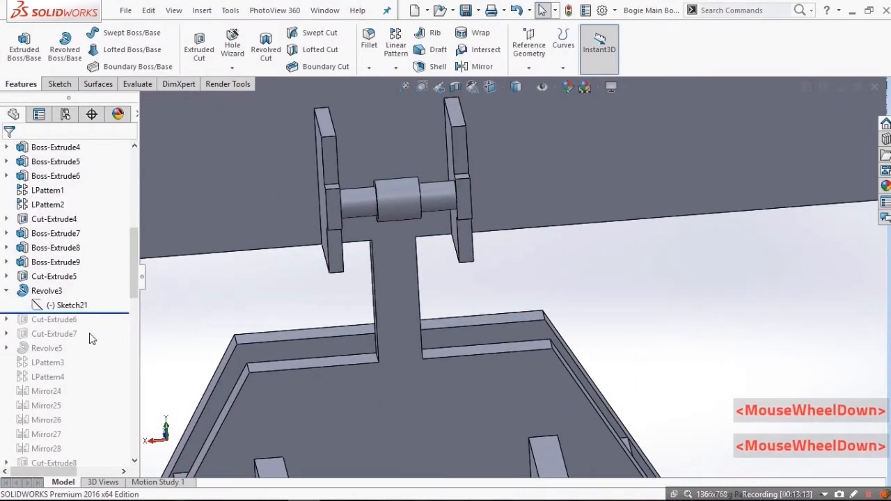
left_click_drag(90, 269, 88, 282)
left_click(58, 277)
scroll(459, 313, "down", 5)
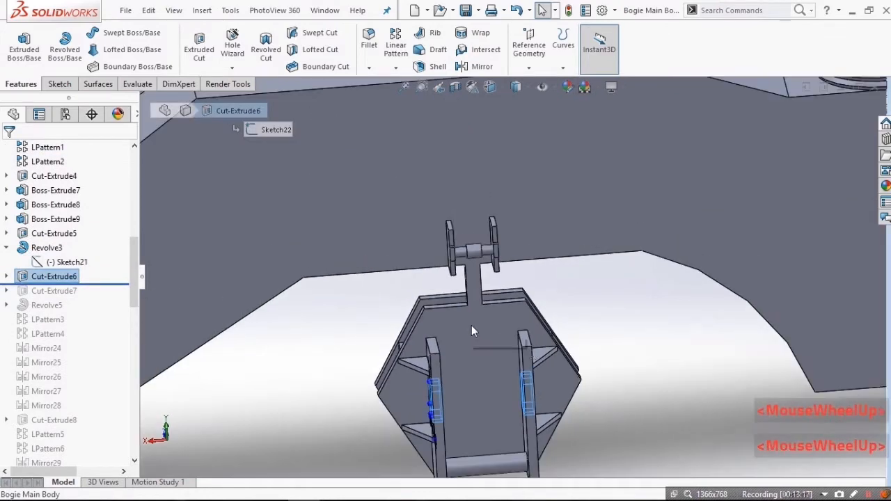
middle_click_drag(518, 358, 539, 369)
scroll(539, 368, "down", 3)
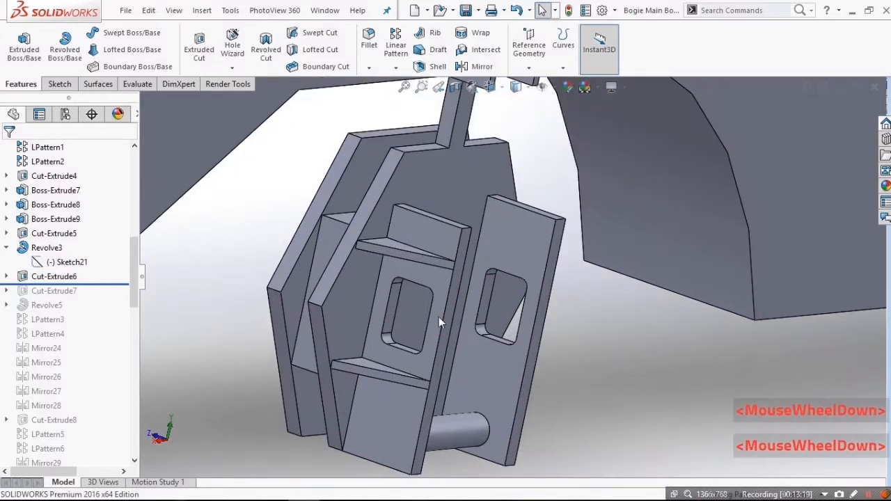
Step: Expand Cut-Extrude6 and examine the offset and corner radius dimensions of Sketch22 around the opening
left_click(6, 276)
left_click(50, 293)
scroll(445, 342, "down", 4)
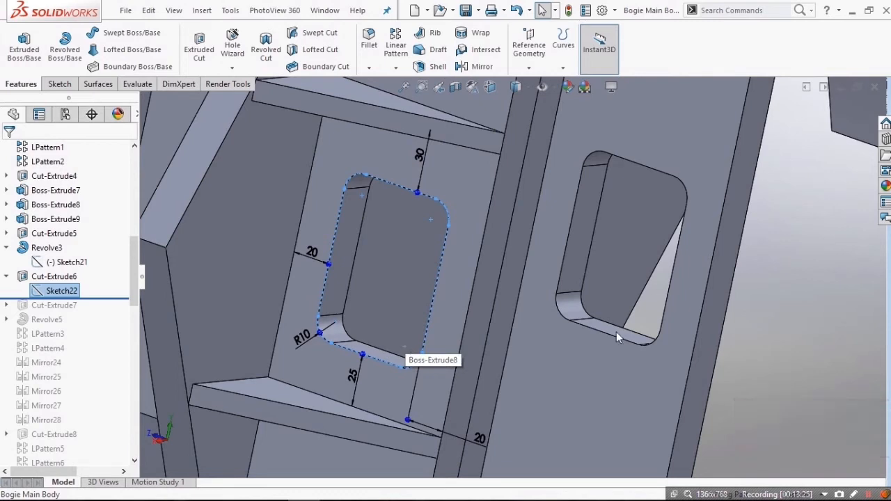
left_click(819, 307)
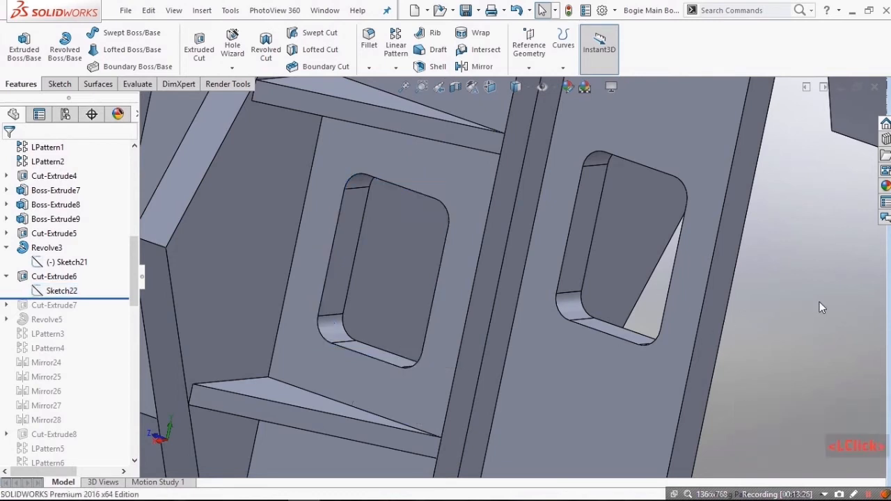
left_click(53, 294)
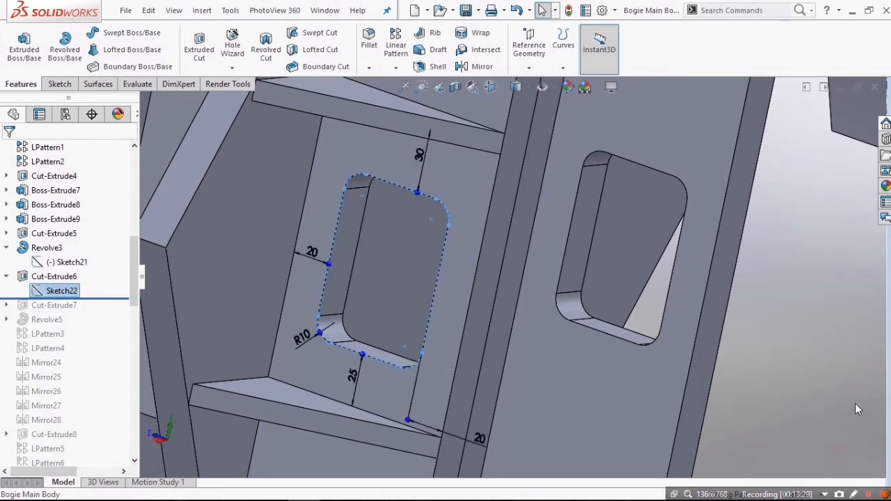
Step: Open the definition of Cut-Extrude6, examine its Up To Surface extent through the row of hangers, and cancel the edit
left_click(59, 276)
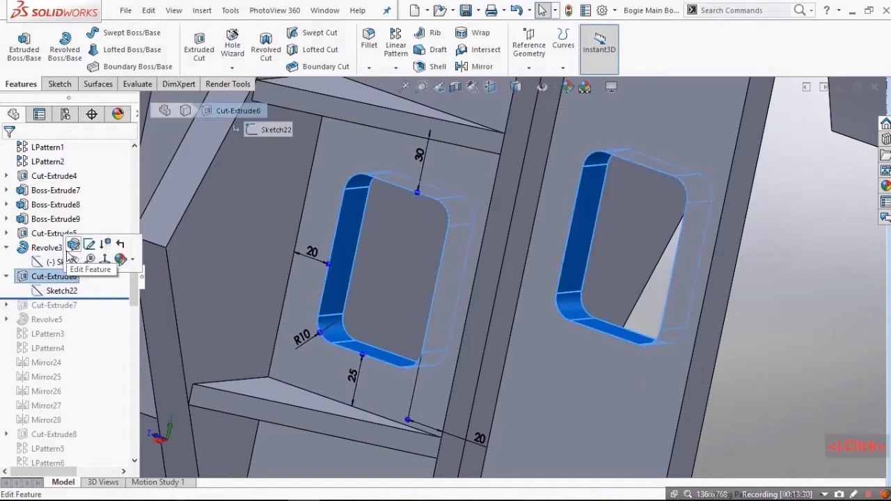
left_click(71, 254)
middle_click_drag(513, 302, 449, 300)
scroll(393, 319, "up", 10)
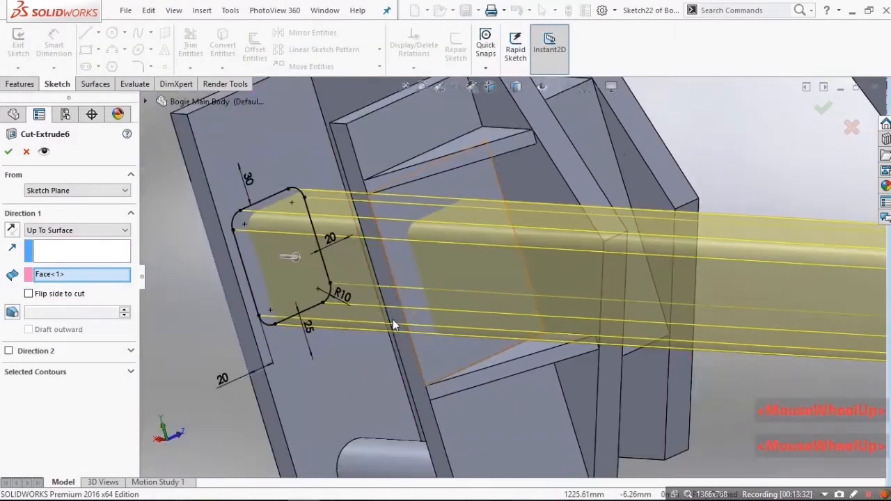
scroll(687, 313, "down", 6)
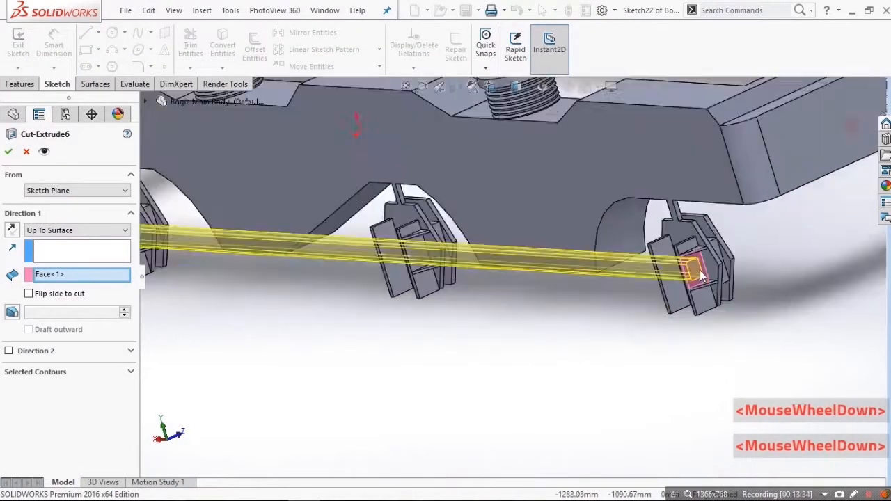
scroll(627, 275, "up", 5)
scroll(312, 264, "up", 5)
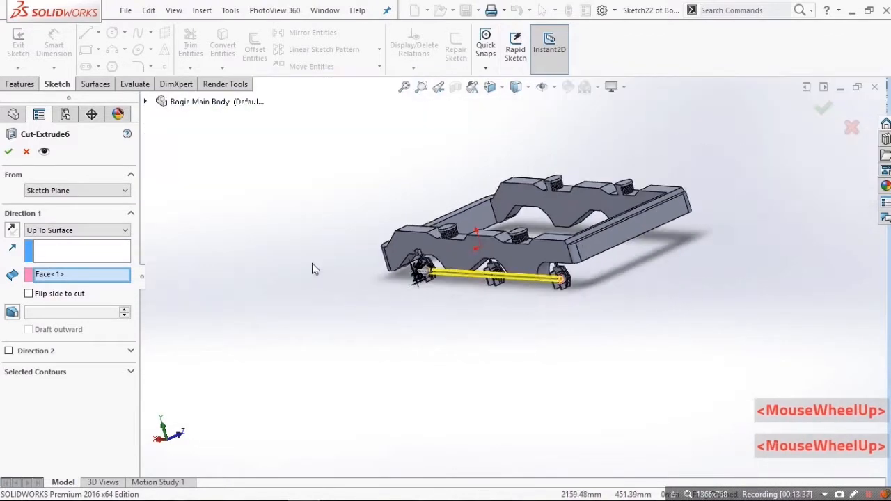
scroll(745, 263, "down", 7)
left_click(24, 151)
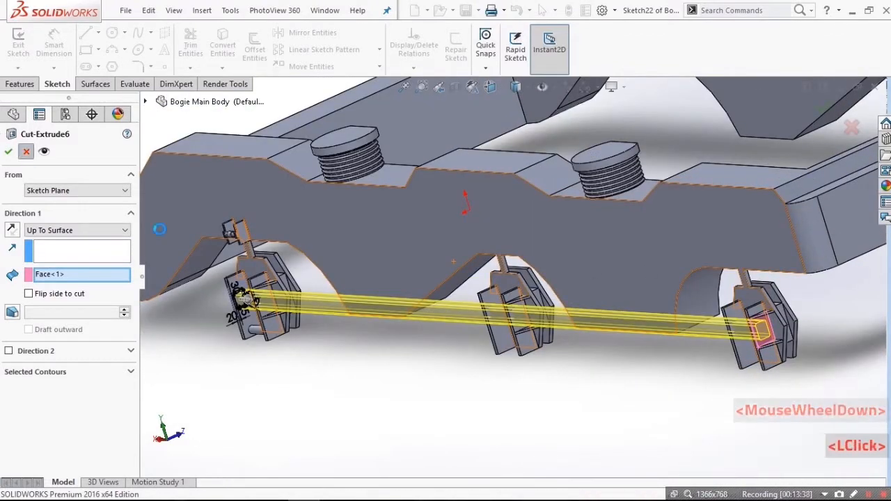
Step: Roll the model forward past Cut-Extrude7 and inspect the small slot cut into the collar on the round bar
scroll(331, 352, "down", 3)
scroll(237, 274, "down", 2)
middle_click_drag(238, 274, 360, 230)
scroll(270, 246, "down", 2)
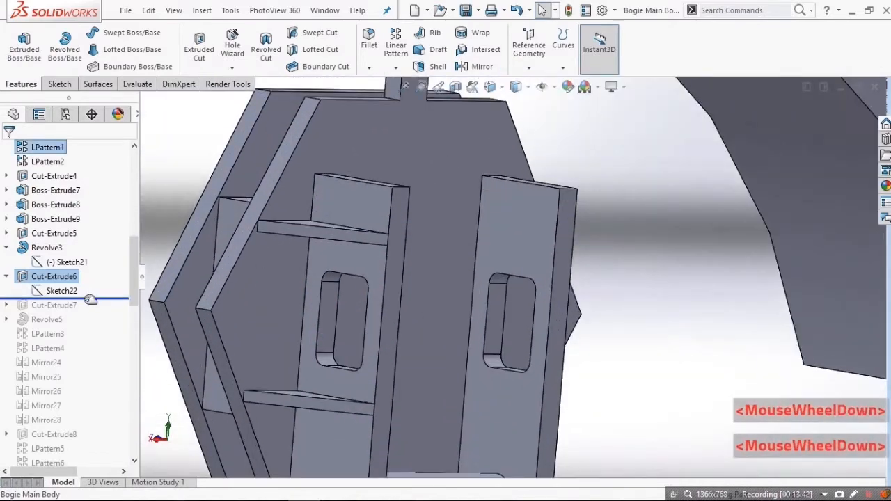
left_click_drag(91, 308, 74, 311)
left_click(70, 305)
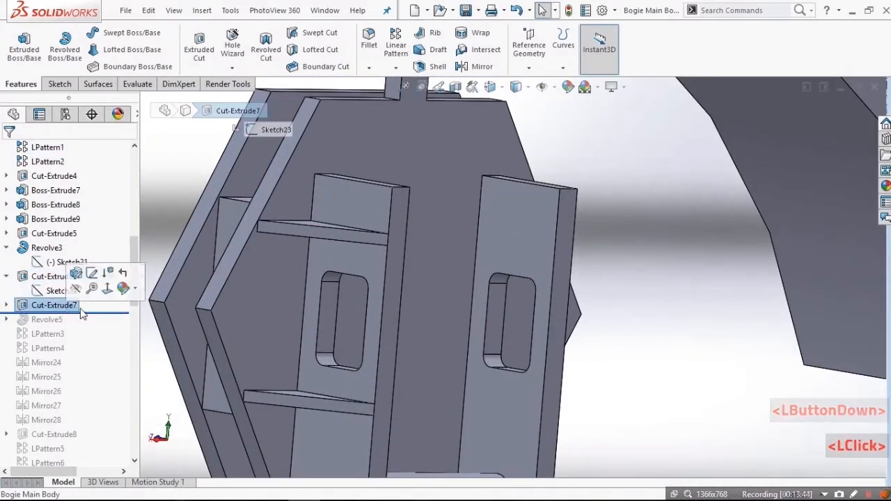
scroll(546, 316, "up", 3)
scroll(557, 324, "down", 5)
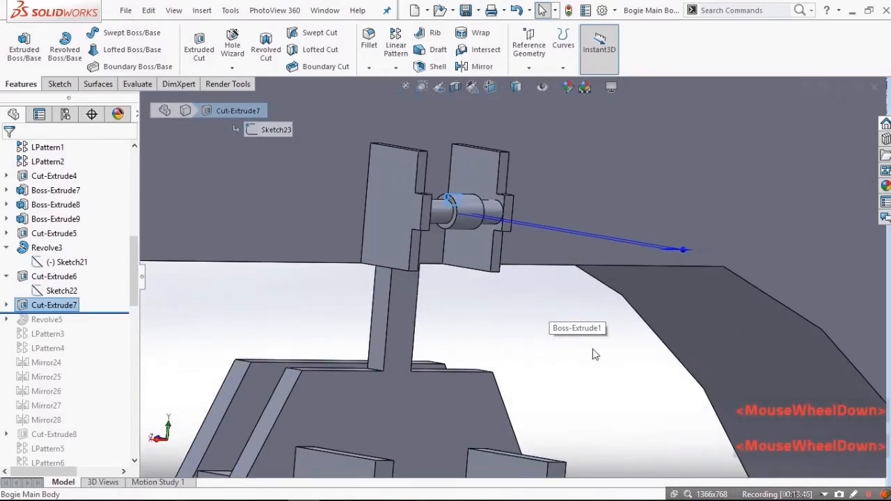
middle_click_drag(480, 204, 459, 287)
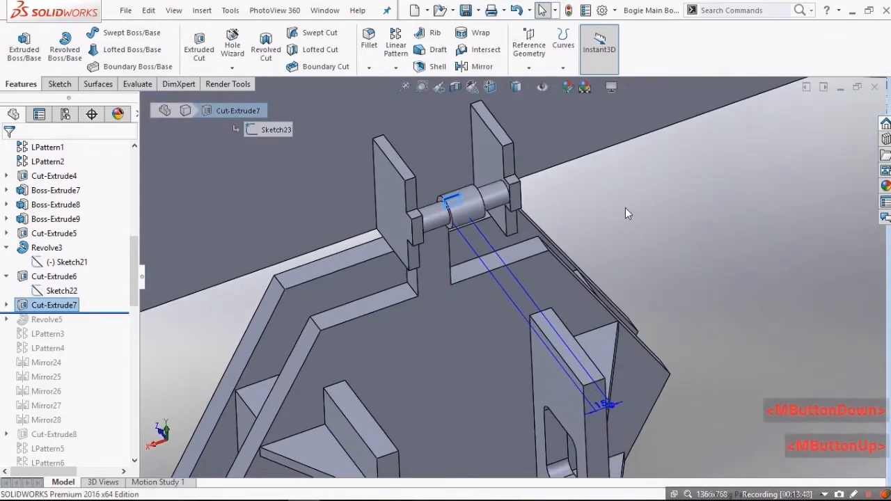
left_click(625, 208)
scroll(460, 196, "down", 5)
scroll(453, 230, "down", 2)
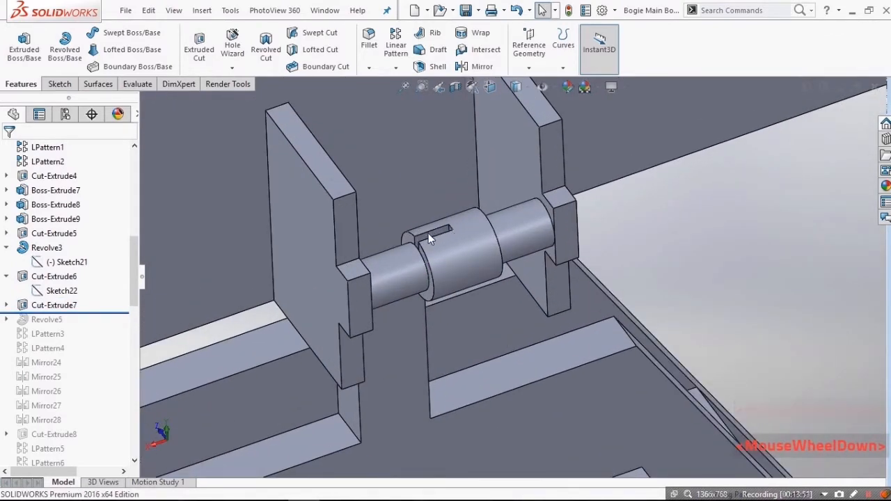
scroll(428, 233, "down", 3)
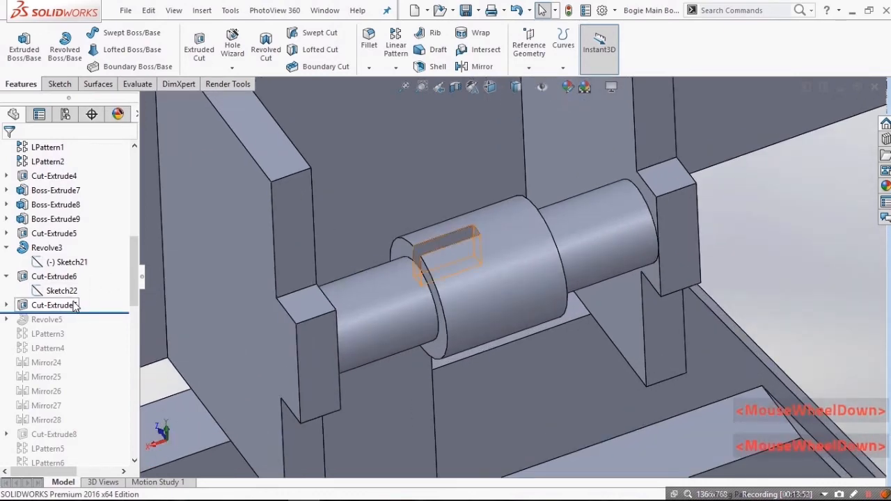
Step: Open the definition of Cut-Extrude7, examine the slot's blind depth and sketch profile on the collar face, and cancel the edit
left_click(54, 305)
middle_click_drag(401, 277, 495, 226)
scroll(495, 225, "up", 2)
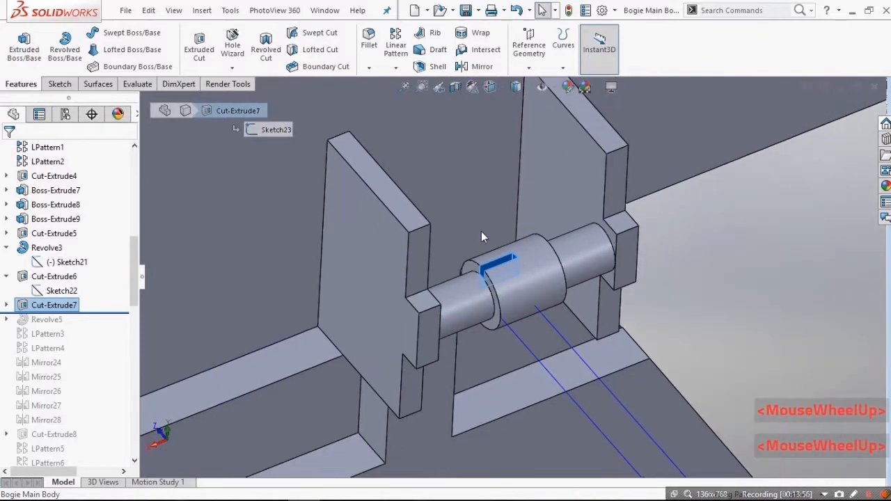
left_click(59, 266)
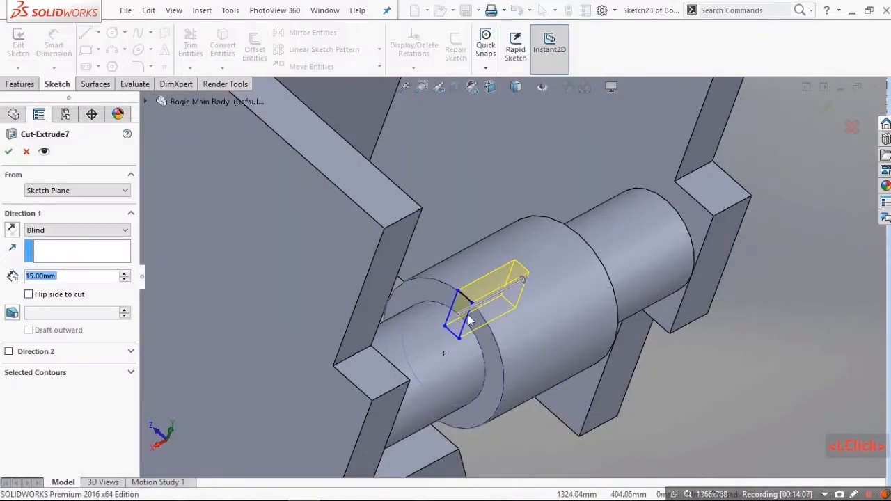
scroll(468, 324, "down", 2)
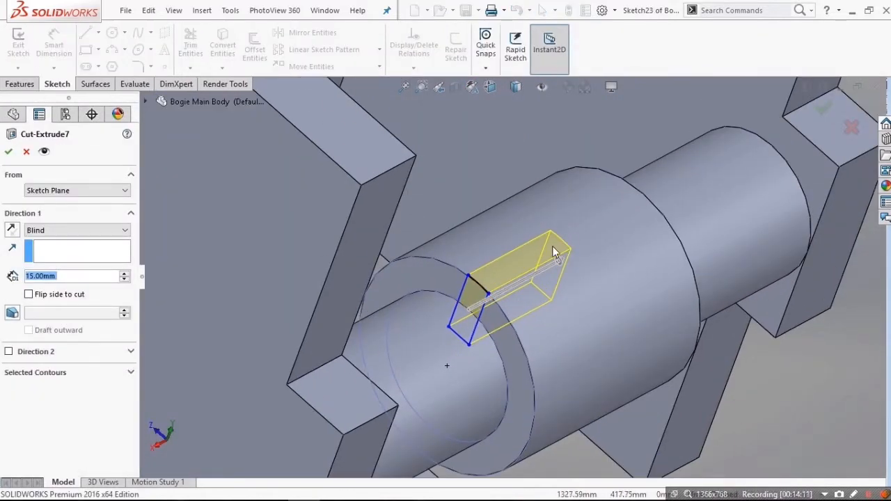
scroll(577, 295, "up", 6)
middle_click_drag(521, 302, 459, 298)
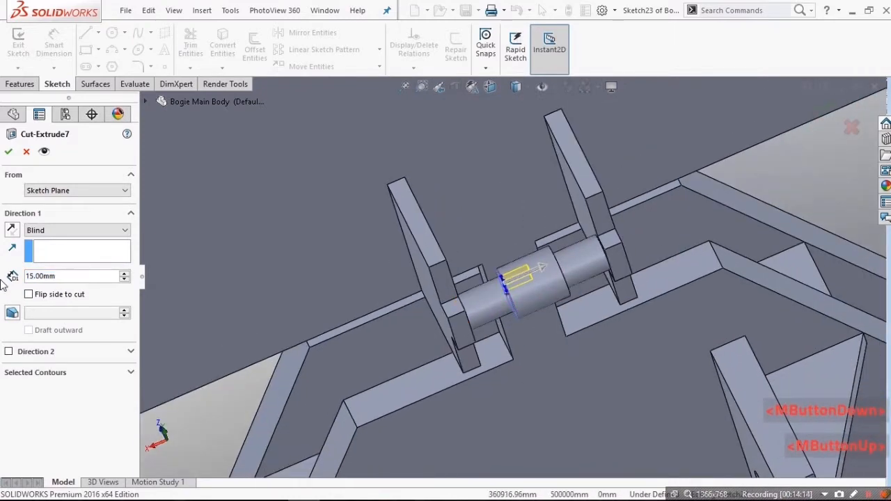
left_click(21, 151)
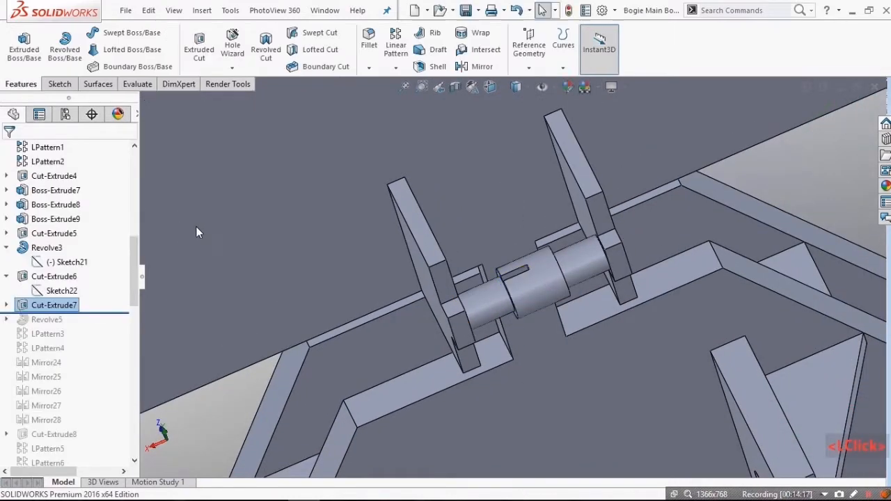
Step: Roll the model forward past Revolve5 and open its Sketch24 for editing
left_click_drag(95, 313, 95, 327)
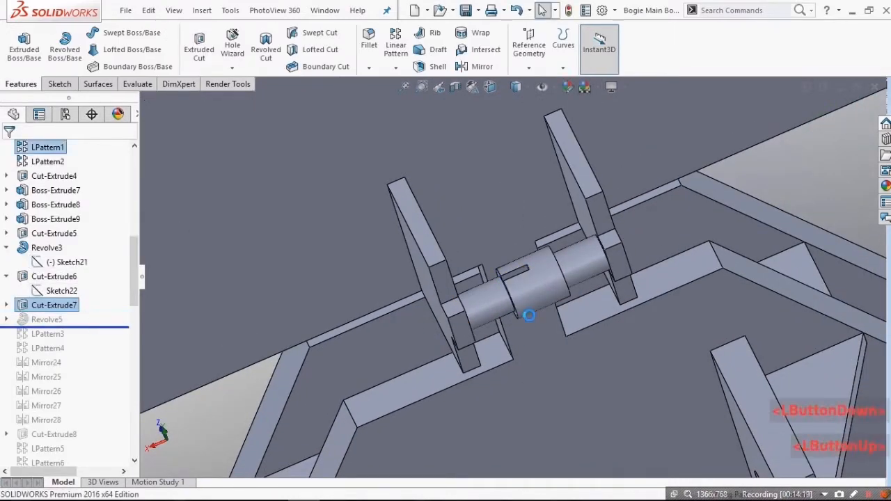
left_click(23, 324)
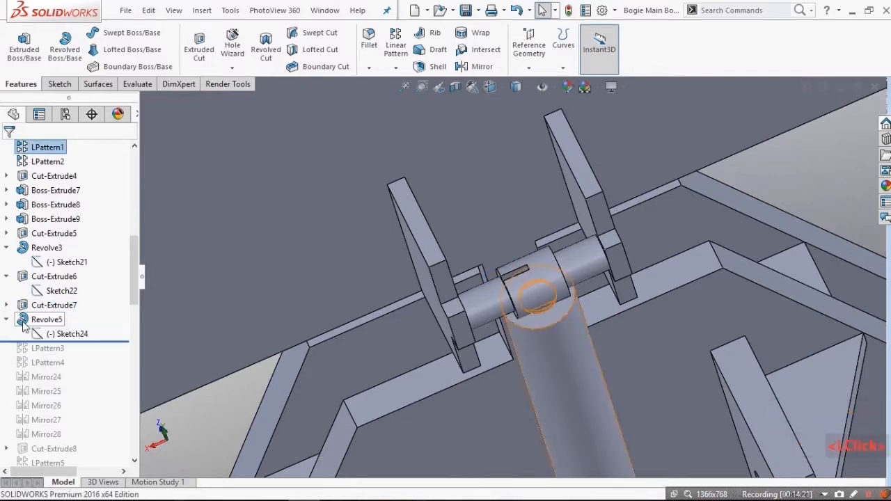
left_click(56, 334)
left_click(70, 295)
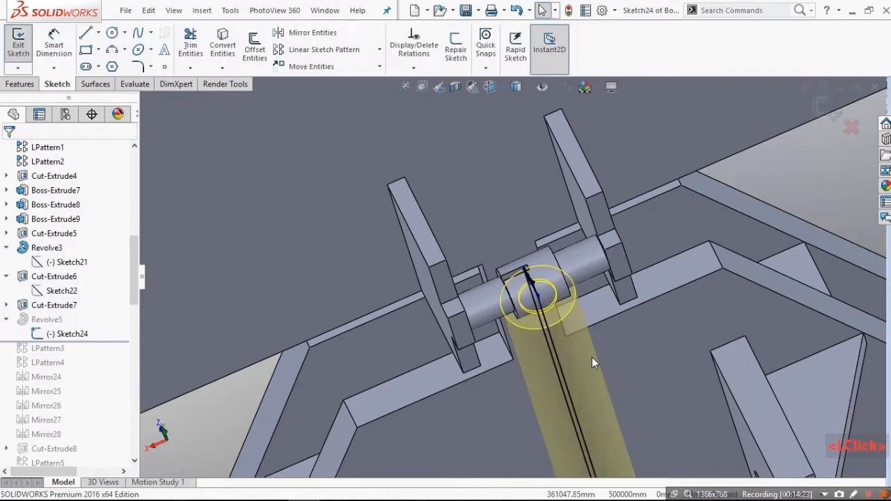
Step: Examine the dimensions of Sketch24's stepped upper end beneath the slotted collar
scroll(592, 357, "up", 3)
middle_click_drag(591, 357, 606, 314)
scroll(591, 223, "up", 2)
scroll(575, 194, "down", 5)
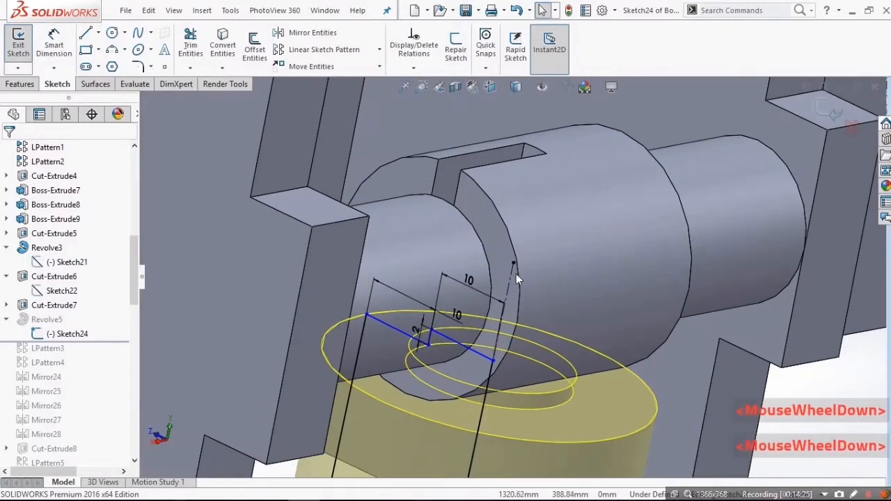
left_click(527, 154)
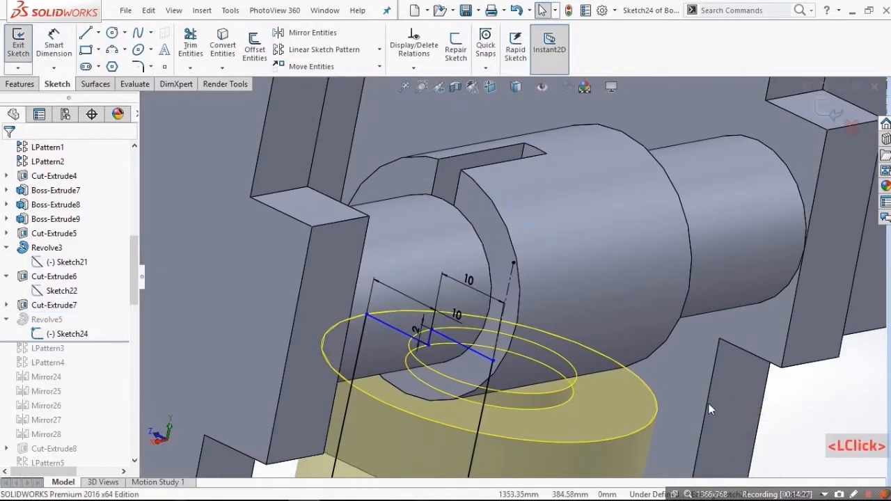
scroll(457, 375, "up", 3)
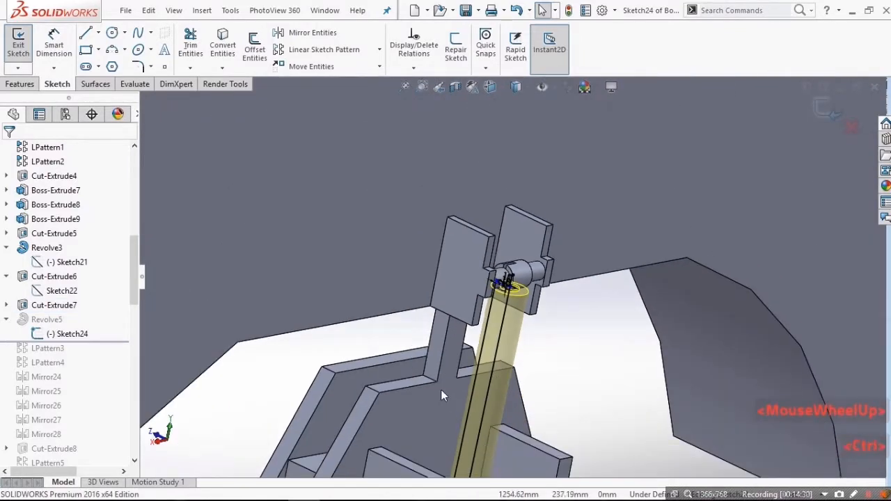
Step: View Sketch24 face-on and examine the dimensions of the rod profile's middle step and its lower end at the round bar
key("ctrl+8")
scroll(700, 202, "down", 5)
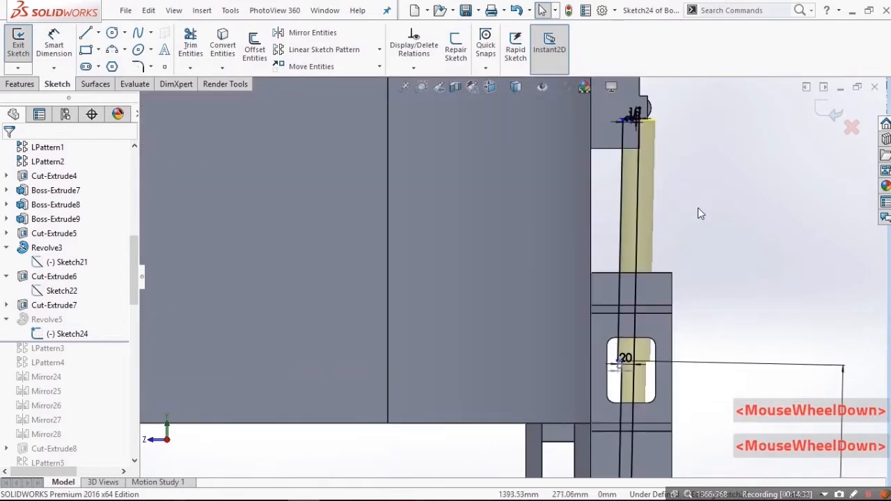
scroll(642, 184, "up", 2)
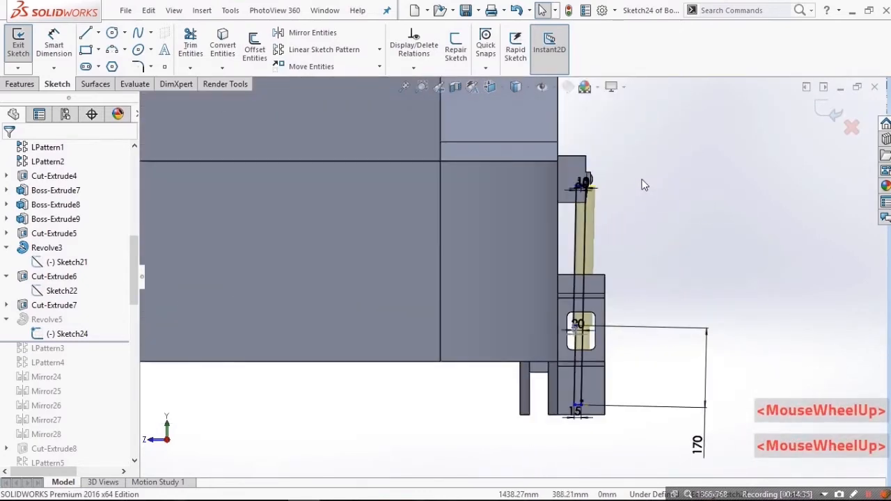
scroll(541, 417, "down", 6)
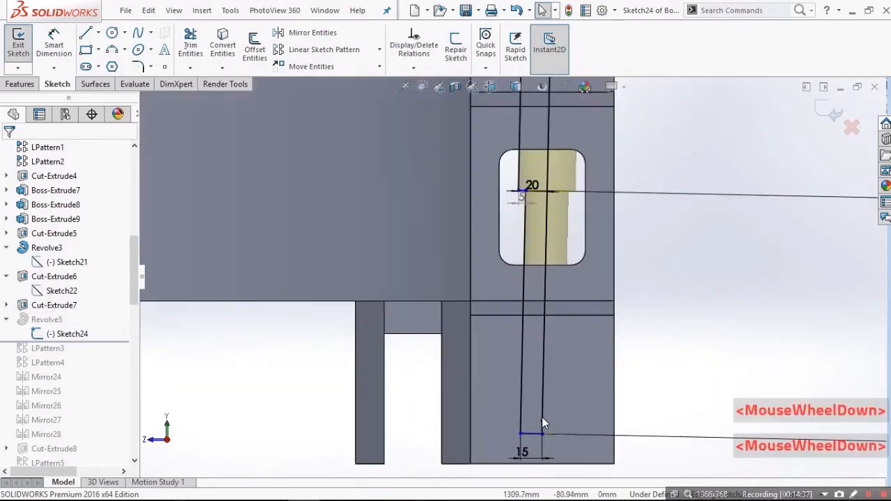
middle_click_drag(549, 412, 703, 347)
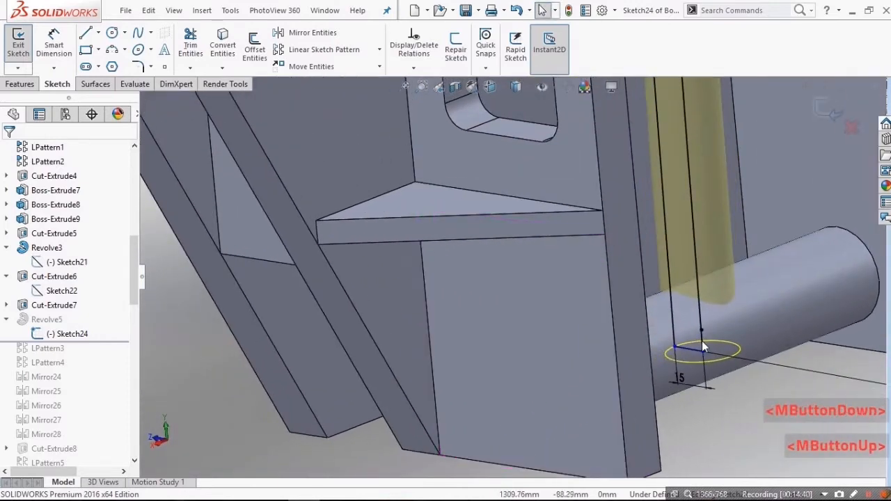
scroll(594, 223, "up", 3)
scroll(496, 145, "down", 4)
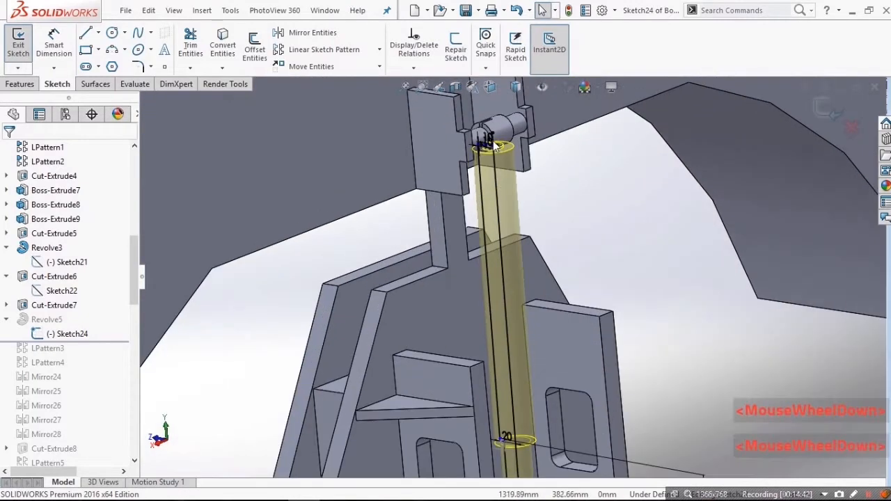
Step: Return to the face-on view of Sketch24 and inspect the rod profile's two long lines down to the middle step
key("ctrl+8")
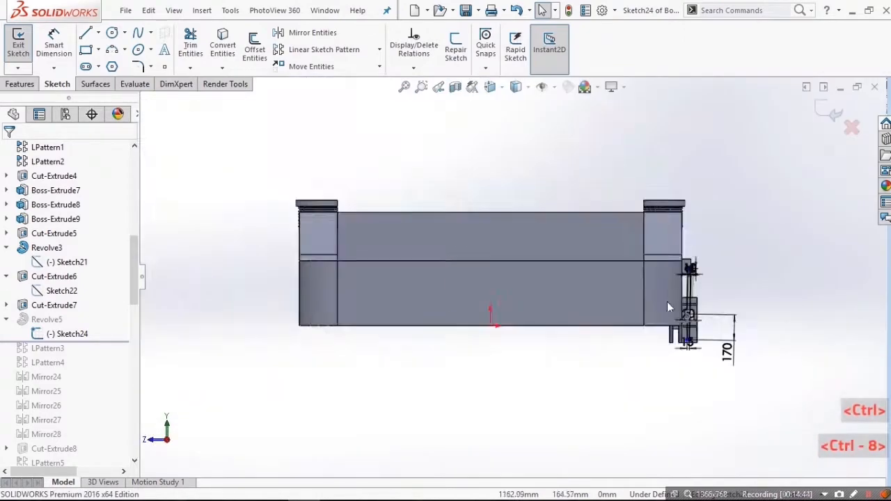
scroll(659, 253, "down", 5)
left_click(578, 231)
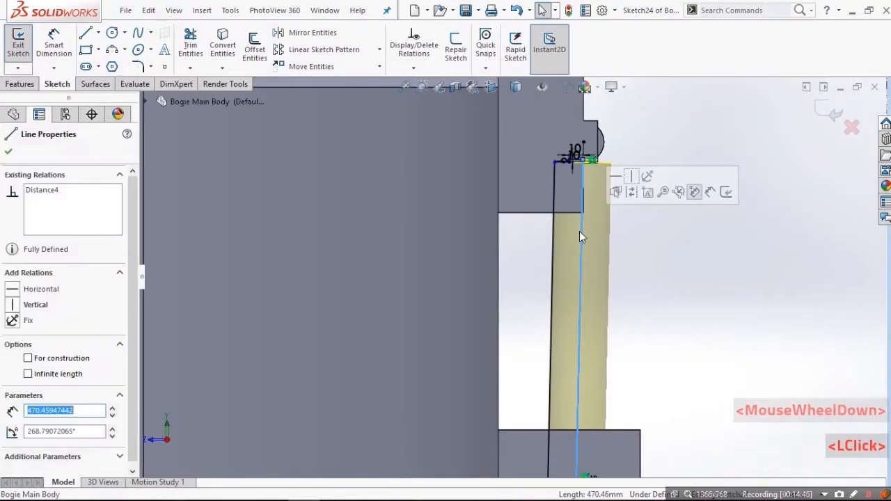
left_click(551, 295)
left_click(395, 281)
scroll(581, 361, "up", 3)
scroll(536, 324, "down", 3)
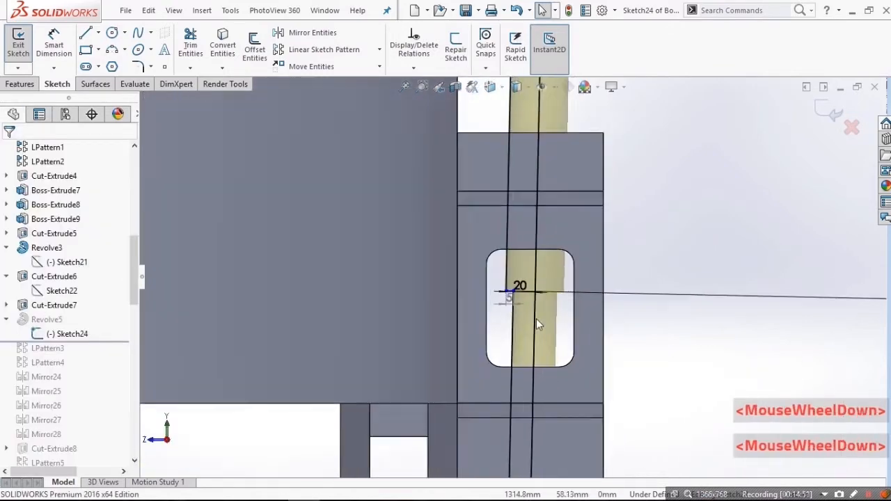
Step: Examine the short stepped lines at the top of the Sketch24 profile and exit the sketch
scroll(536, 324, "up", 5)
scroll(452, 222, "down", 5)
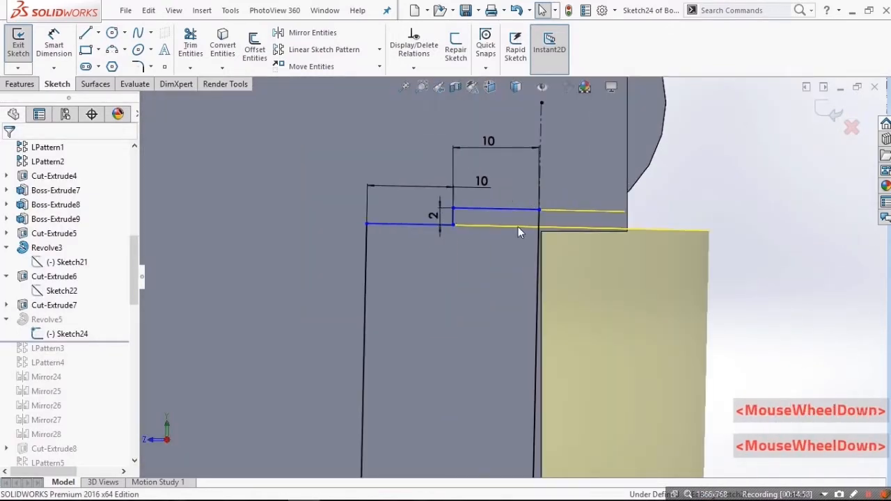
left_click(494, 209)
left_click(67, 190)
left_click(514, 284)
scroll(514, 284, "up", 4)
scroll(488, 132, "up", 6)
left_click(828, 110)
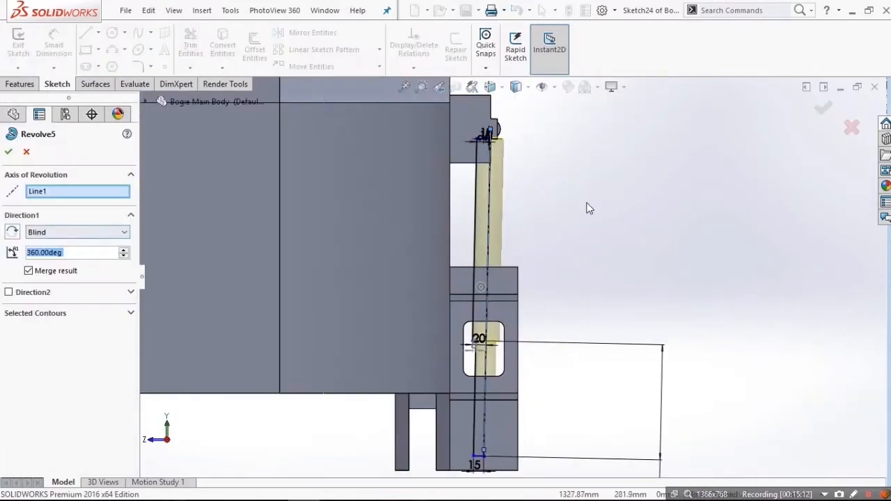
Step: Examine Revolve5's axis, revolution angle and preview along the vertical rod between the hanger plates, and close its definition
scroll(473, 185, "down", 4)
middle_click_drag(473, 185, 457, 204)
scroll(508, 341, "up", 3)
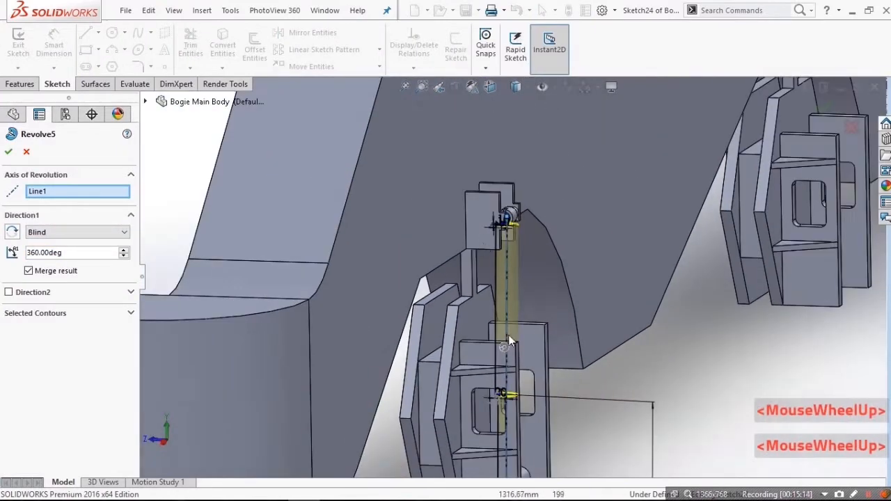
scroll(509, 341, "up", 3)
scroll(513, 363, "down", 3)
middle_click_drag(514, 278, 475, 332)
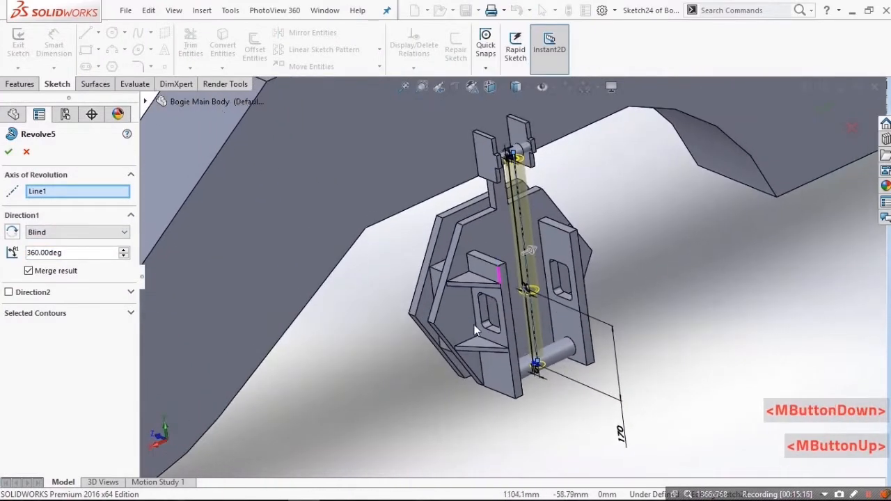
left_click(825, 110)
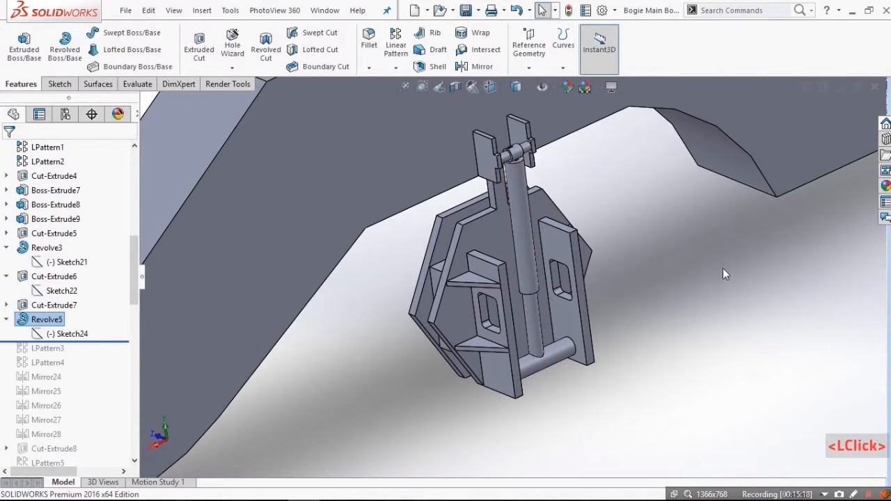
Step: Roll the feature history forward past LPattern3 and examine the rod assembly's linear pattern along the side frame
scroll(667, 274, "up", 10)
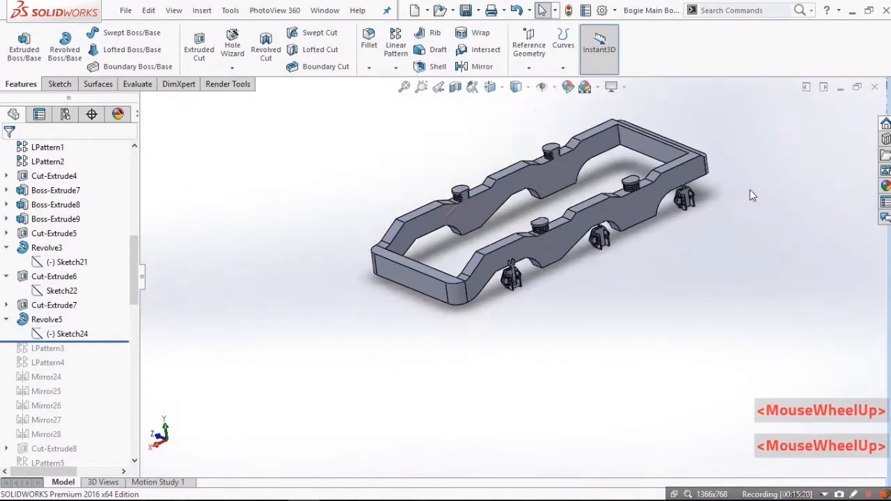
scroll(307, 331, "down", 4)
scroll(307, 332, "up", 2)
middle_click_drag(308, 331, 265, 358)
scroll(265, 358, "up", 3)
scroll(418, 291, "down", 6)
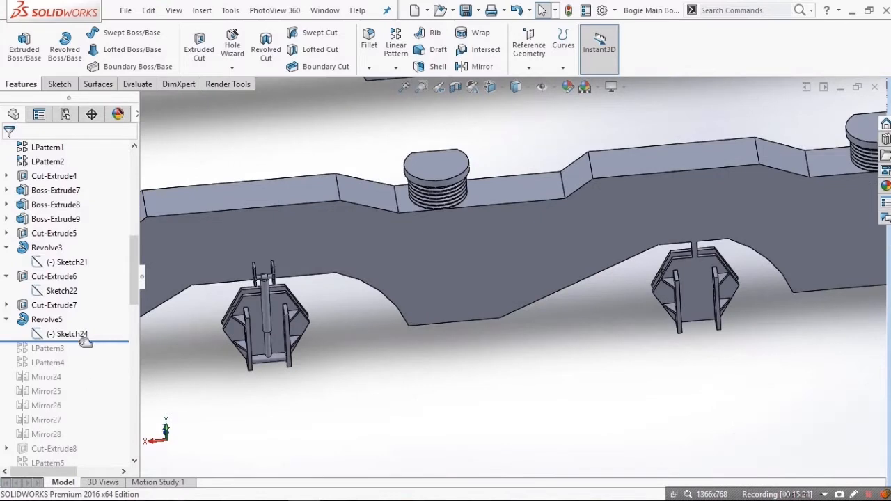
left_click_drag(79, 342, 91, 353)
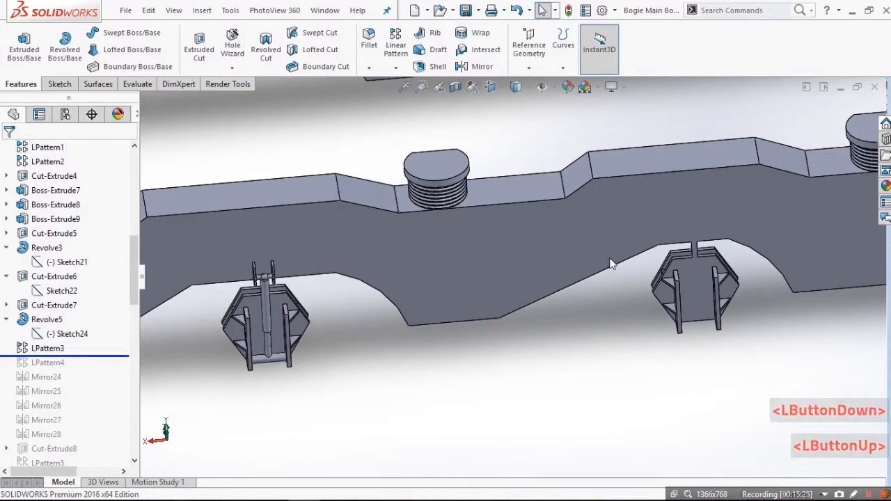
left_click(42, 349)
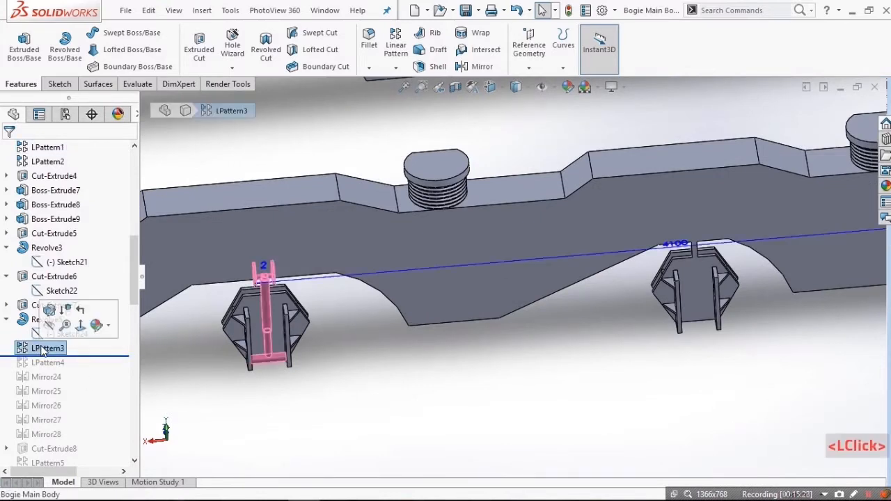
scroll(616, 309, "up", 4)
scroll(550, 265, "down", 2)
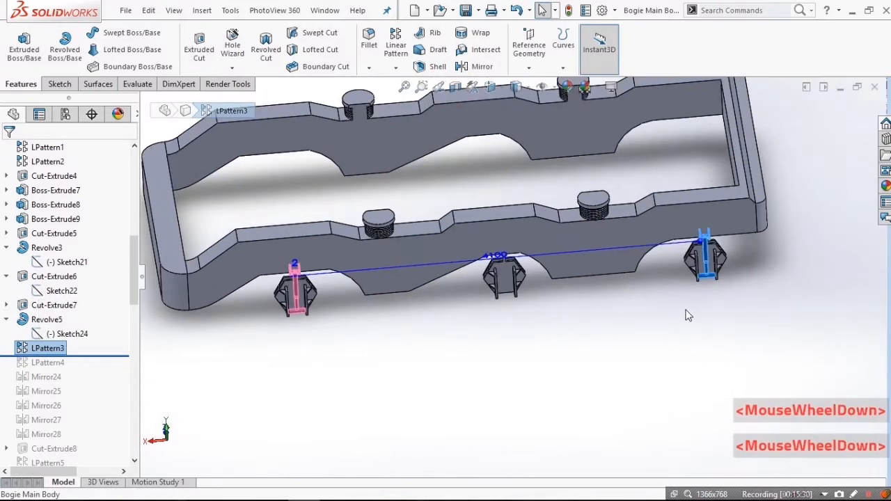
Step: Examine the hangers along the near side frame, comparing the two end hangers with the middle one
key("Escape")
scroll(696, 255, "down", 8)
scroll(452, 304, "up", 9)
scroll(320, 307, "down", 2)
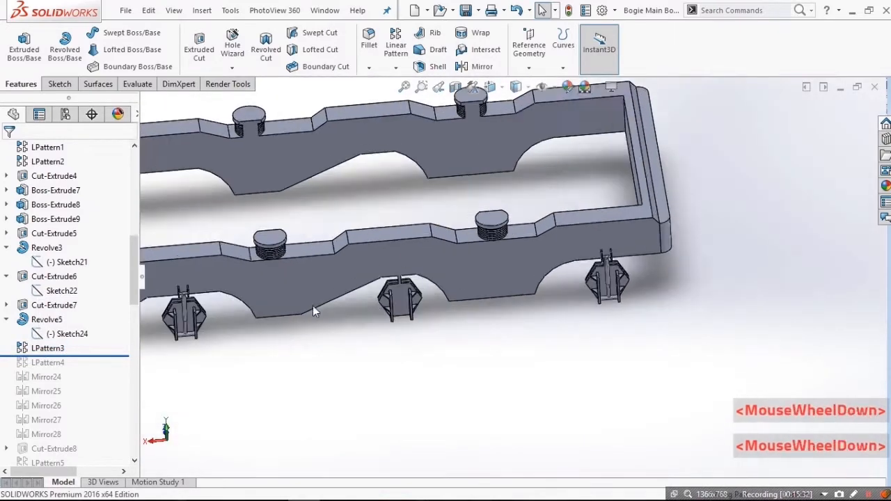
scroll(312, 305, "up", 3)
scroll(288, 297, "down", 4)
scroll(431, 283, "up", 2)
scroll(587, 267, "down", 4)
scroll(432, 284, "up", 2)
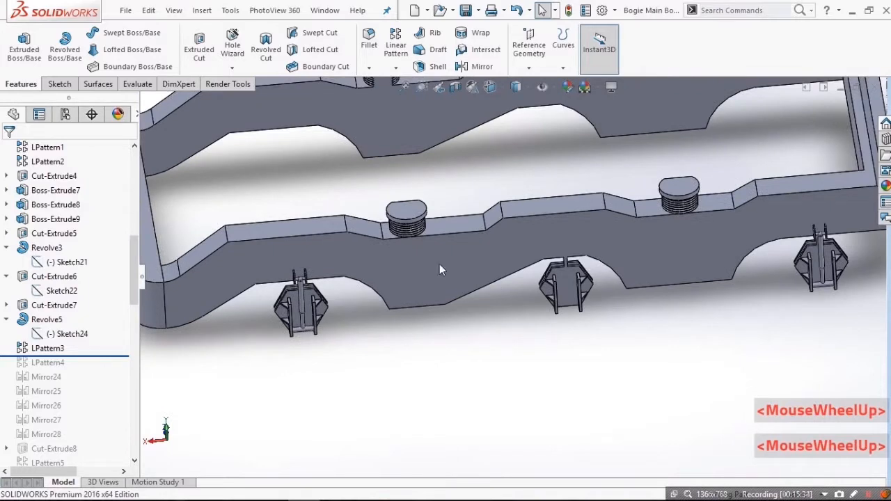
Step: Roll the feature history forward past LPattern4 and view the rod assembly on the middle hanger
left_click_drag(89, 355, 85, 363)
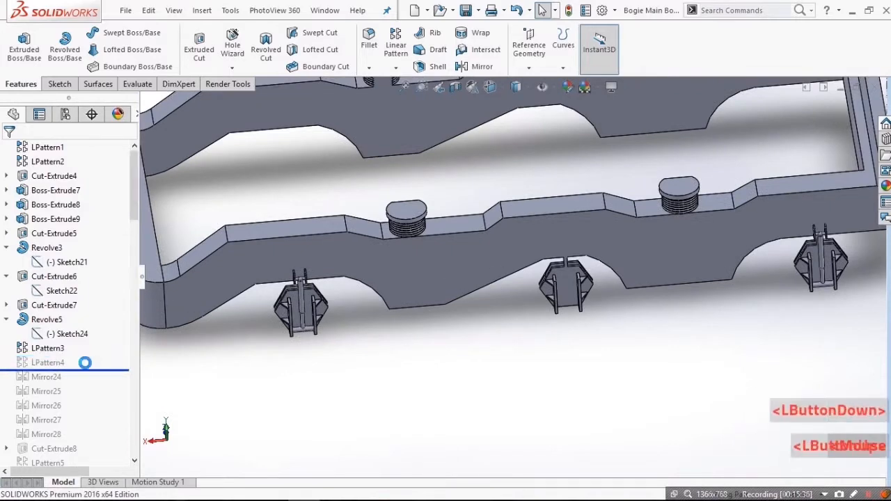
scroll(335, 278, "up", 3)
scroll(490, 238, "down", 2)
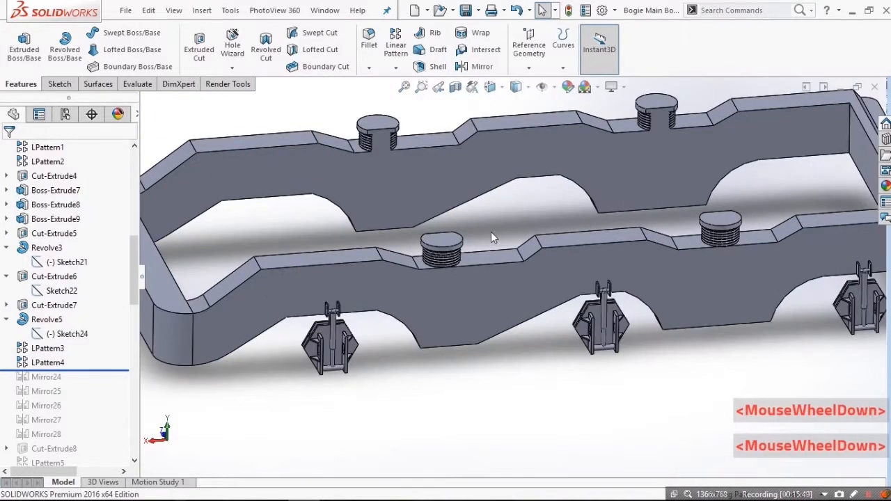
Step: Roll the feature history forward past Mirror24 and examine the hexagonal hanger plates mirrored onto the opposite side frame
left_click_drag(99, 372, 98, 378)
left_click(278, 357)
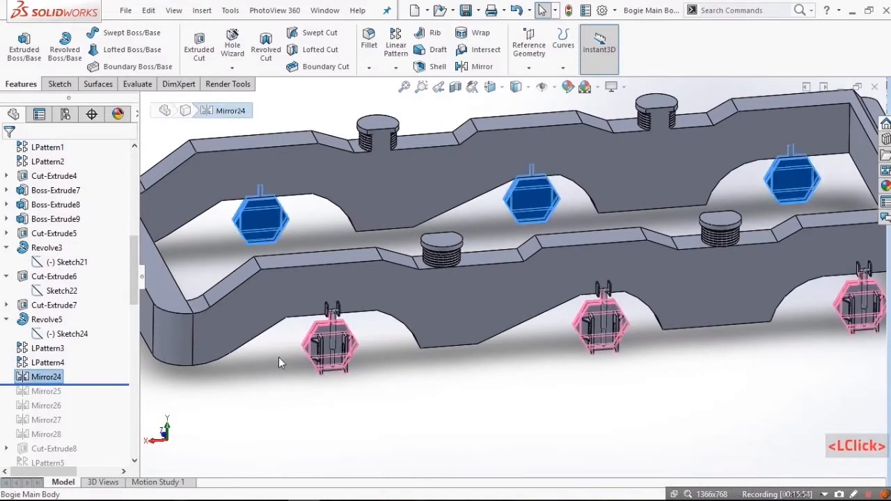
scroll(404, 299, "down", 5)
scroll(408, 275, "down", 3)
middle_click_drag(446, 251, 511, 272)
scroll(621, 330, "up", 6)
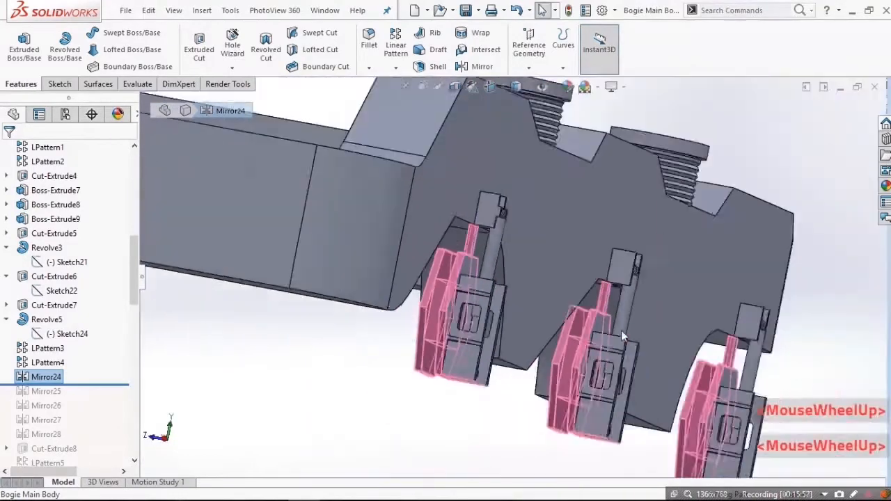
middle_click_drag(237, 258, 255, 240)
scroll(257, 242, "up", 5)
scroll(263, 249, "down", 4)
left_click(392, 249)
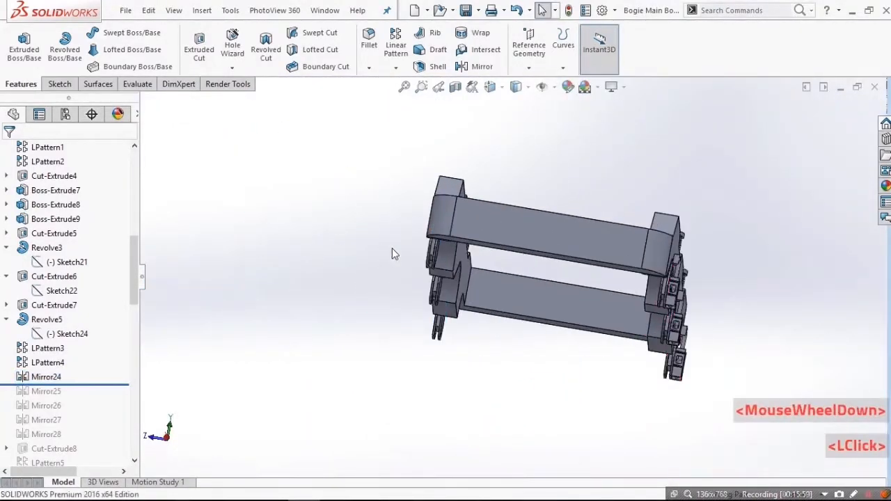
middle_click_drag(392, 250, 452, 320)
scroll(588, 265, "down", 2)
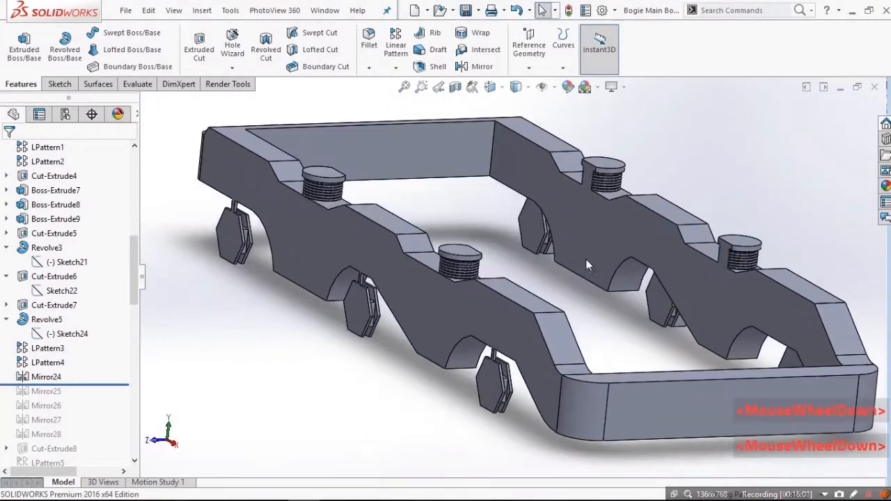
Step: Roll the feature history forward past Mirror25 and inspect the slotted plates and ribs mirrored onto the opposite hangers
left_click(64, 396)
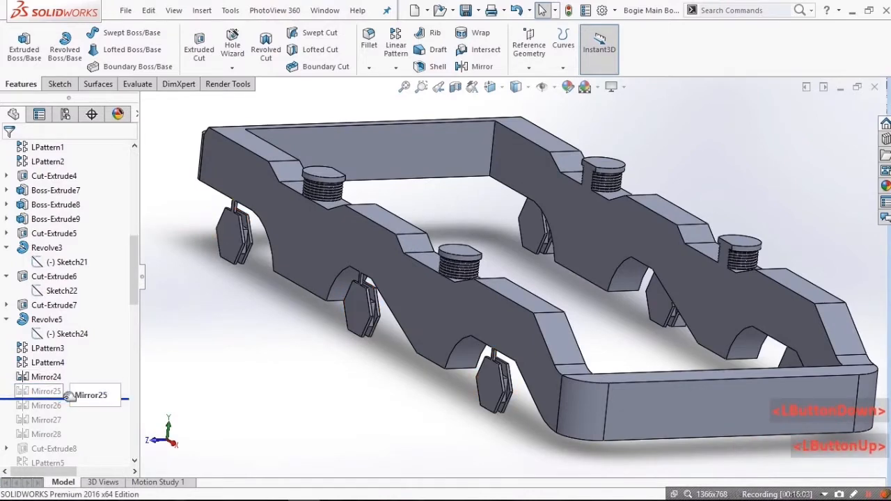
middle_click_drag(498, 398, 565, 439)
scroll(596, 456, "down", 10)
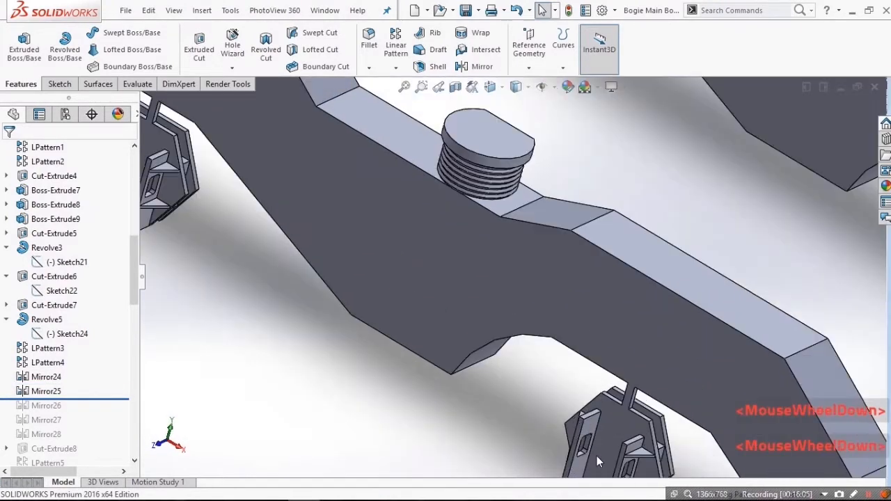
scroll(491, 273, "up", 8)
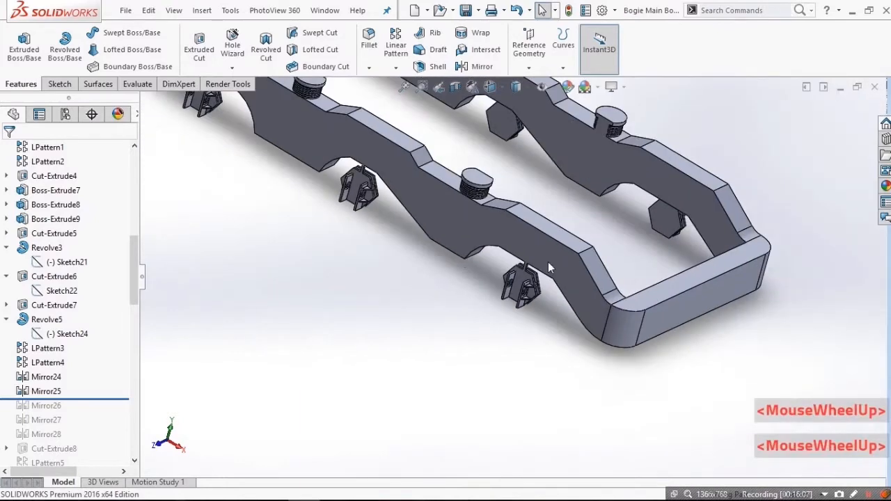
scroll(487, 252, "down", 2)
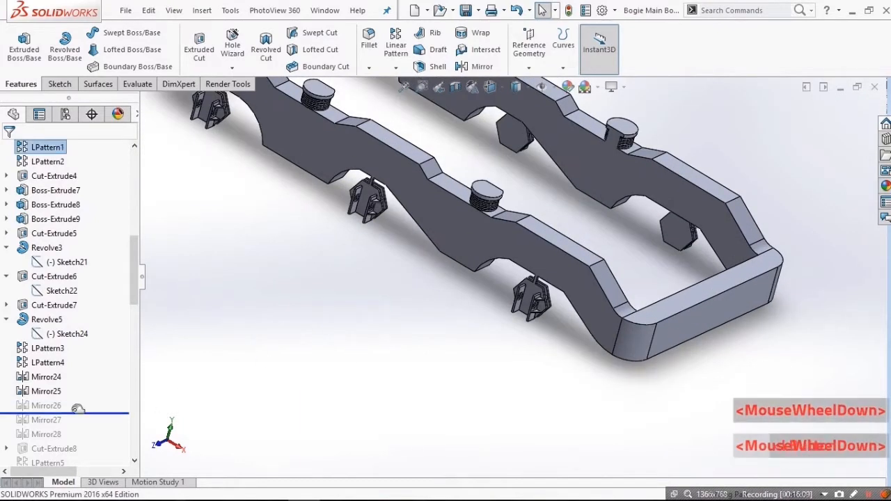
Step: Roll the feature history forward past Mirror26 and examine the mirrored rods and upper brackets on the opposite frame's hangers
left_click(547, 277)
scroll(547, 277, "up", 1)
scroll(556, 306, "down", 6)
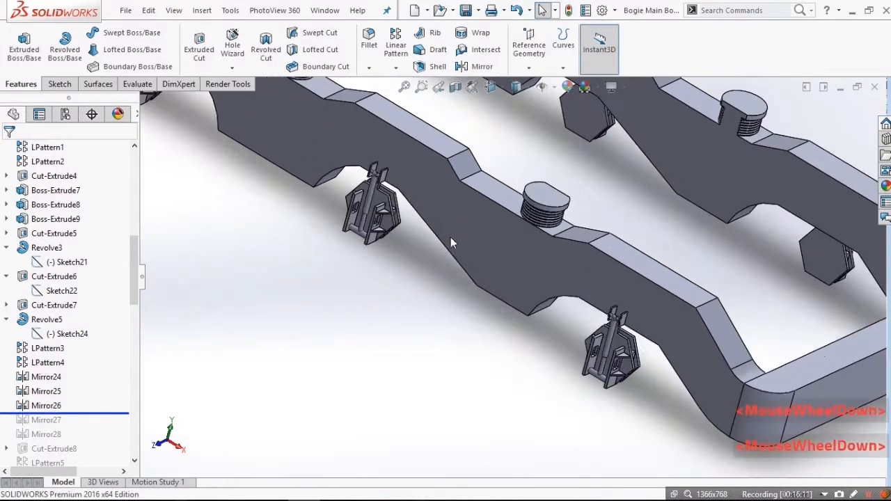
scroll(561, 333, "up", 6)
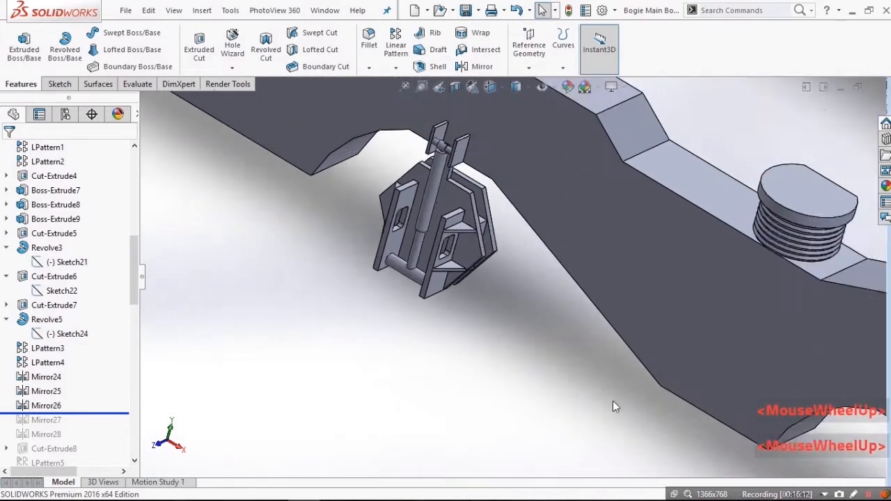
scroll(449, 195, "down", 5)
scroll(405, 195, "up", 5)
scroll(313, 163, "down", 4)
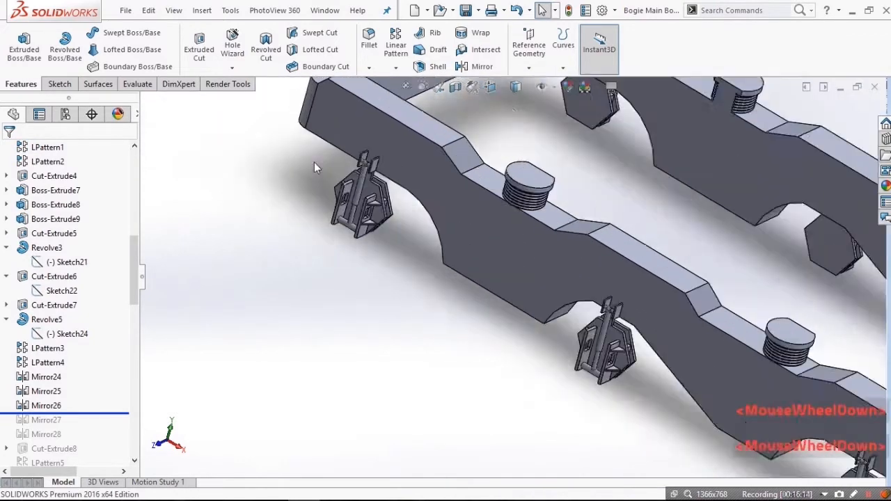
scroll(543, 257, "up", 1)
middle_click(554, 263)
middle_click_drag(554, 263, 524, 227)
scroll(660, 282, "up", 5)
scroll(703, 300, "down", 5)
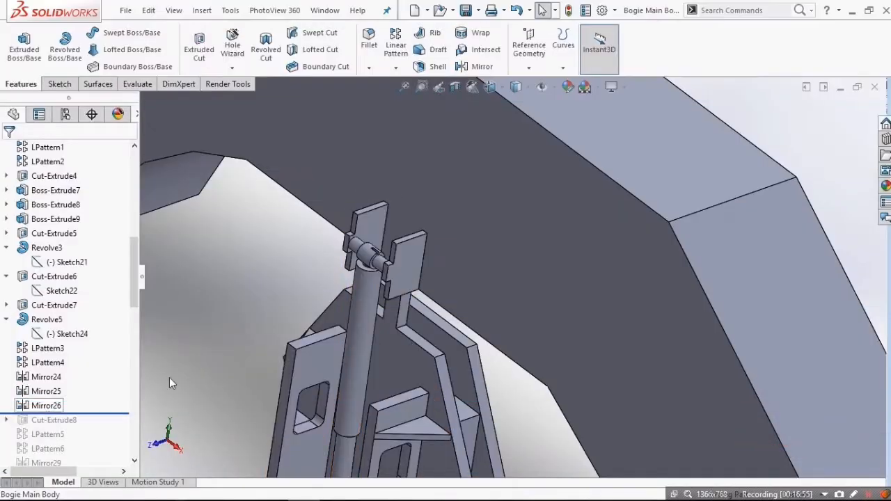
Step: Roll the feature history forward past Cut-Extrude8 and view the round hole in the end hanger's hexagonal plate
scroll(605, 273, "up", 2)
scroll(605, 273, "up", 5)
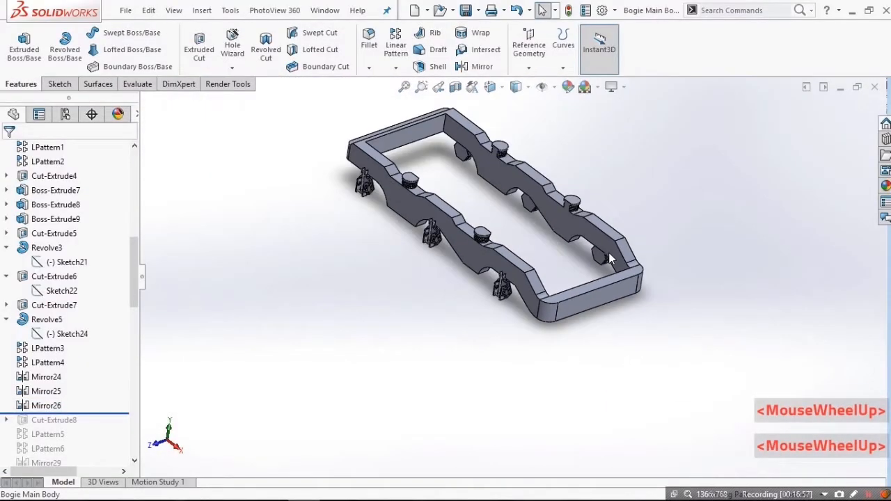
middle_click_drag(610, 254, 467, 218)
scroll(467, 218, "down", 3)
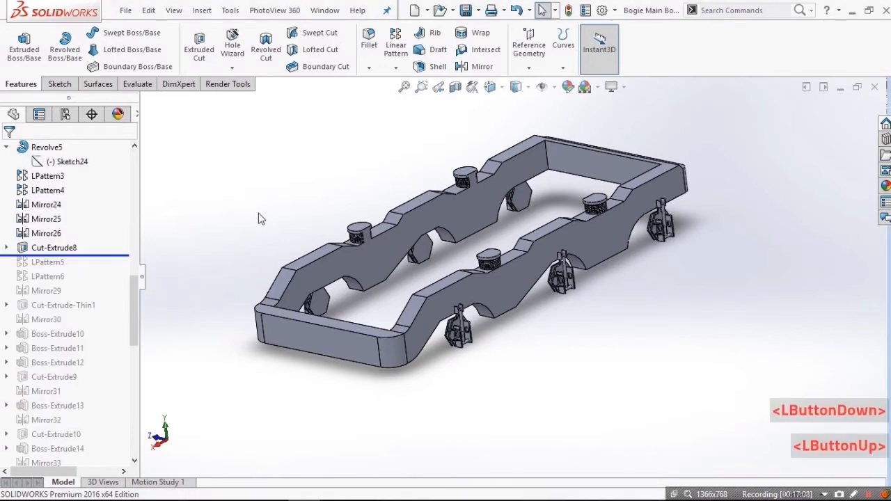
middle_click_drag(487, 292, 109, 300)
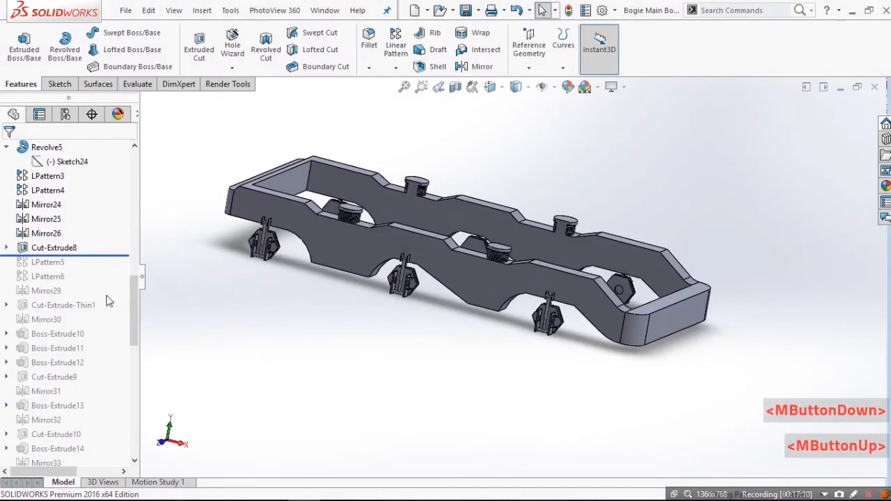
left_click(54, 248)
left_click(403, 372)
scroll(597, 303, "down", 5)
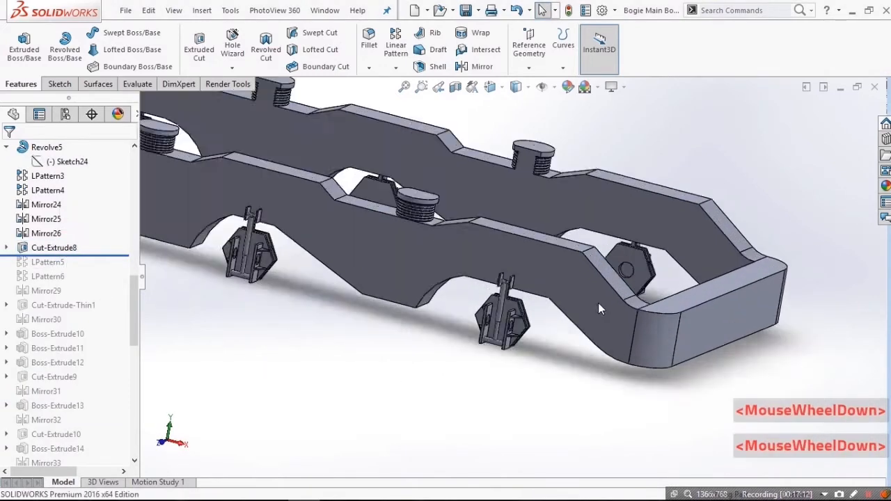
scroll(649, 242, "down", 4)
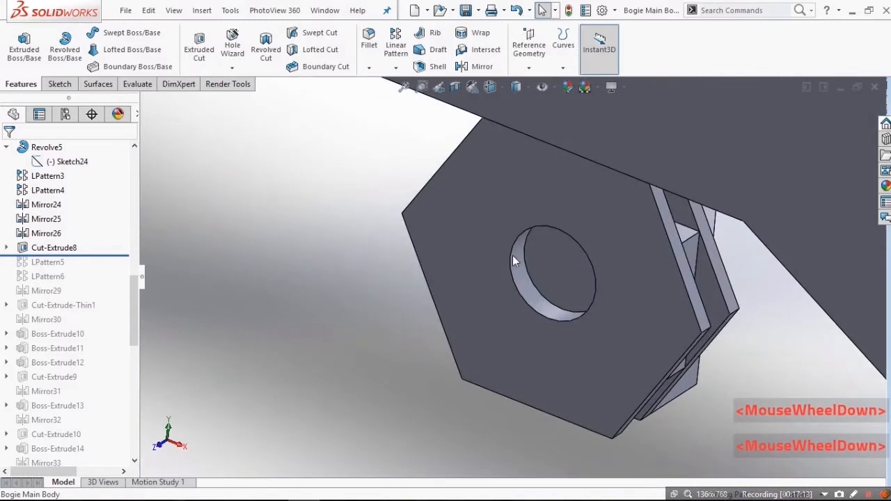
Step: Examine the diameter and depth dimensions of Cut-Extrude8 on the hexagonal plate, and deselect the feature
left_click(40, 248)
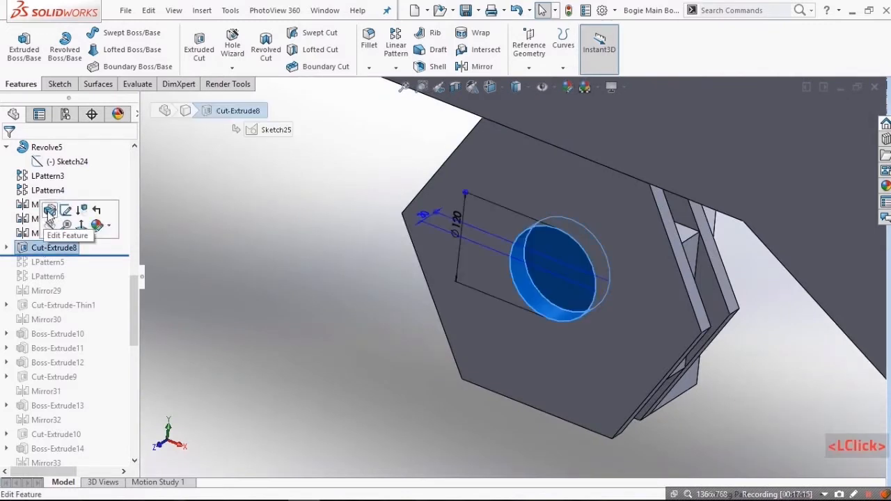
middle_click_drag(330, 234, 353, 246)
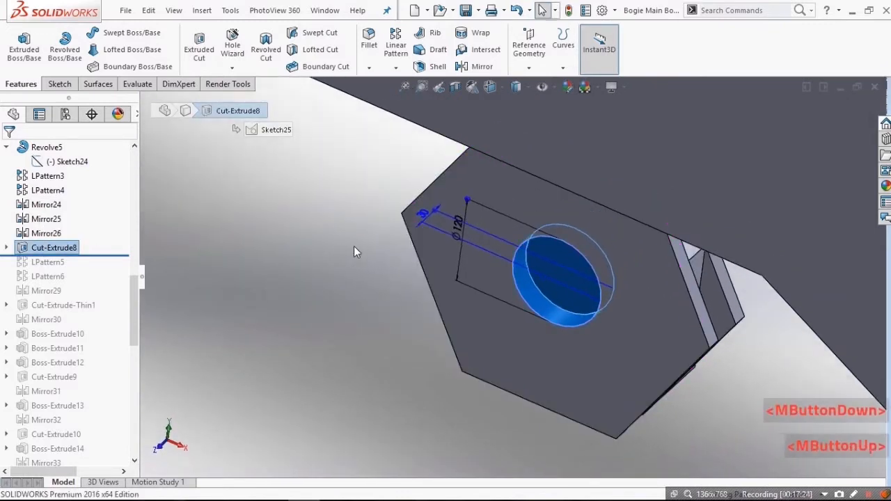
left_click(354, 246)
left_click(61, 248)
left_click(402, 230)
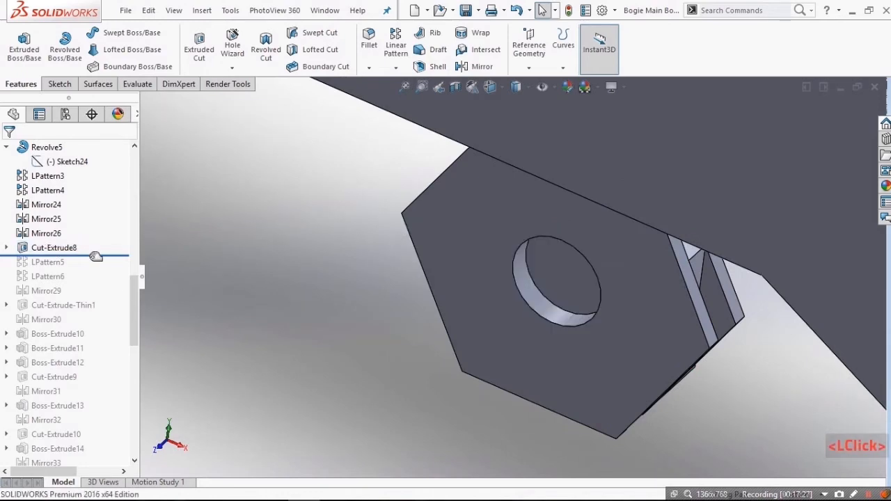
Step: Roll the feature history forward past LPattern5 and LPattern6, viewing the round hole's copies on the other hangers
left_click_drag(93, 256, 93, 270)
scroll(316, 236, "up", 5)
scroll(316, 236, "up", 4)
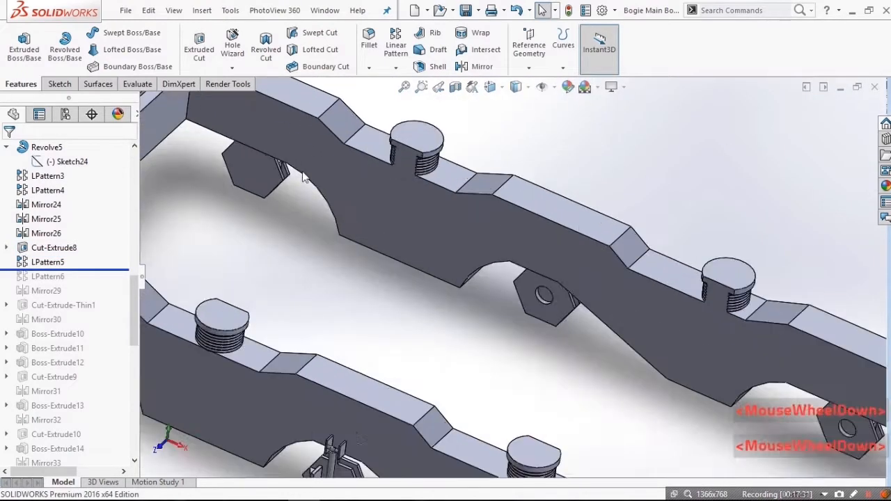
left_click_drag(80, 269, 80, 282)
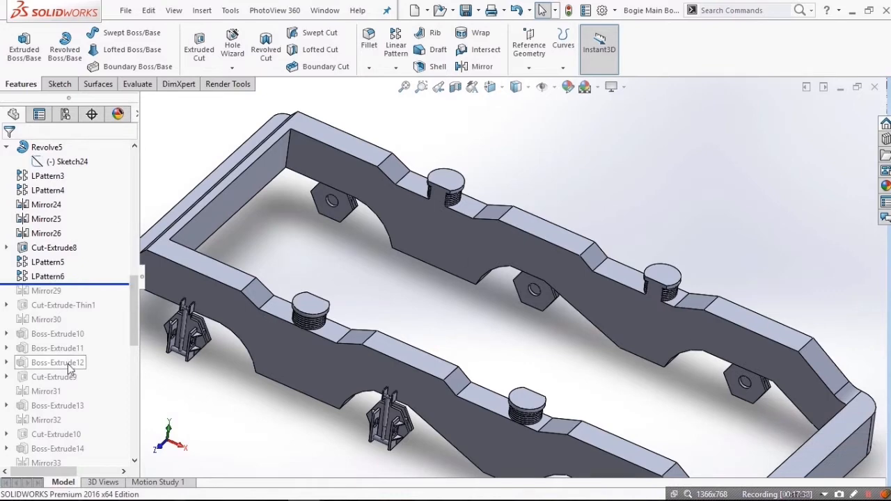
Step: Roll the feature history forward past Mirror29 and examine the hanger plates on both side frames
left_click(290, 253)
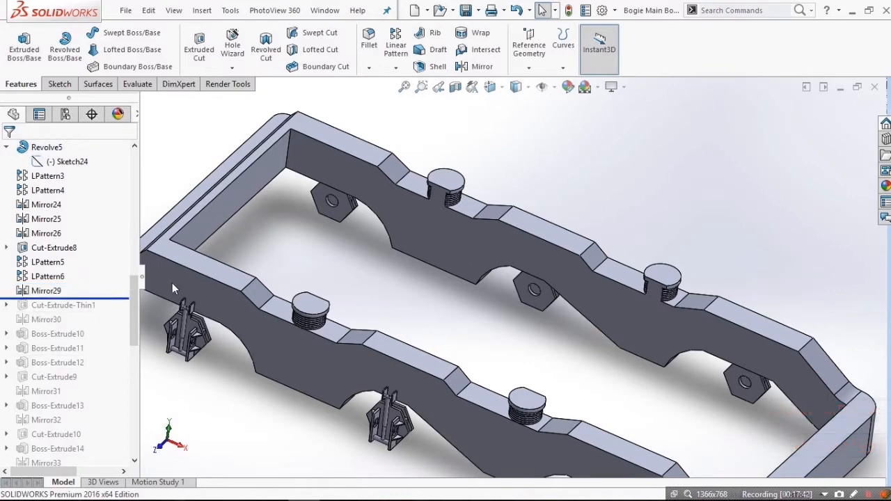
left_click(46, 291)
middle_click_drag(334, 390, 390, 376)
scroll(360, 327, "down", 3)
scroll(455, 368, "up", 3)
middle_click_drag(359, 327, 422, 230)
scroll(433, 219, "down", 3)
scroll(433, 218, "up", 4)
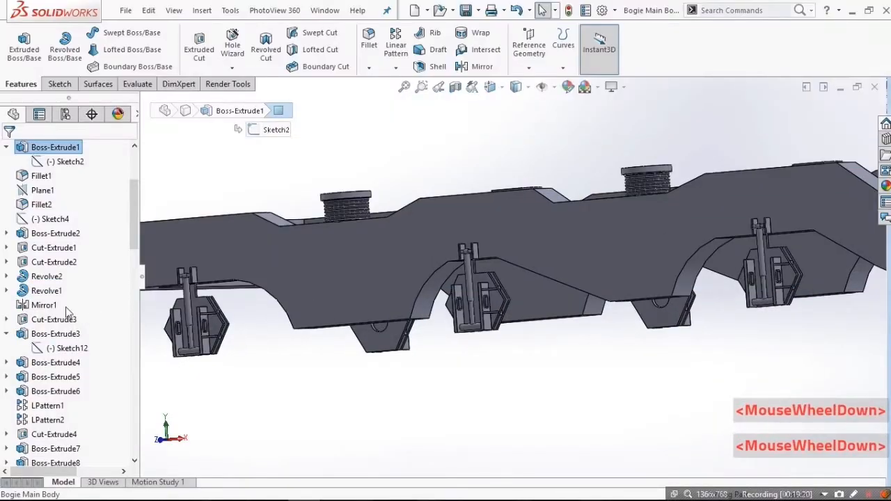
Step: Return to the rollback position below Mirror30 and roll the feature history forward past Boss-Extrude10
scroll(67, 311, "down", 10)
left_click(120, 443)
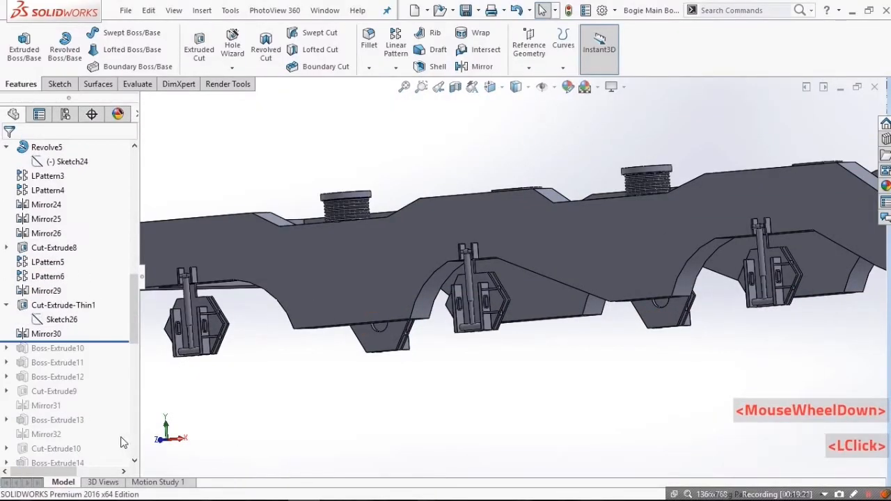
left_click_drag(104, 340, 78, 346)
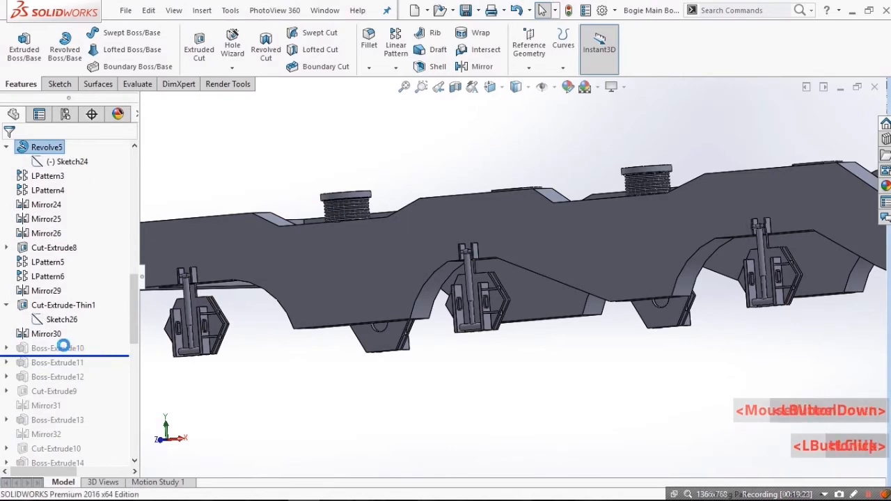
Step: Examine Boss-Extrude10 around the side frame from several angles, inspecting both the inner and outer faces
left_click(526, 408)
middle_click_drag(527, 408, 213, 338)
scroll(364, 280, "down", 2)
scroll(364, 281, "up", 1)
middle_click_drag(364, 281, 404, 245)
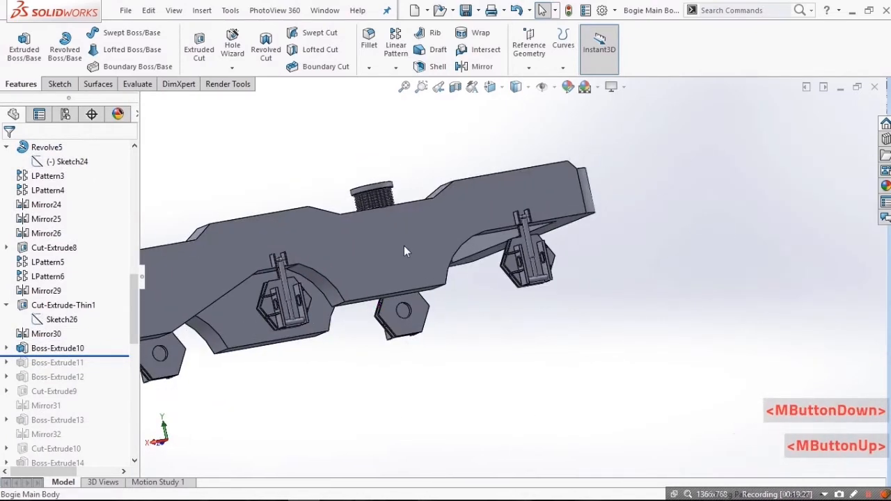
left_click(403, 245)
scroll(416, 315, "up", 2)
scroll(417, 313, "down", 1)
middle_click_drag(375, 288, 448, 381)
scroll(418, 313, "up", 1)
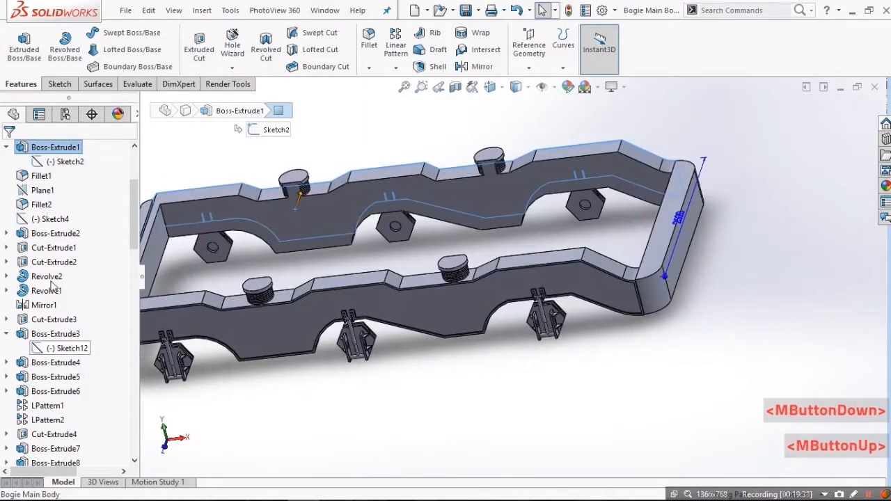
Step: Open Boss-Extrude10's definition and view its Sketch27 profile face-on
scroll(66, 280, "down", 10)
left_click(431, 431)
left_click(60, 348)
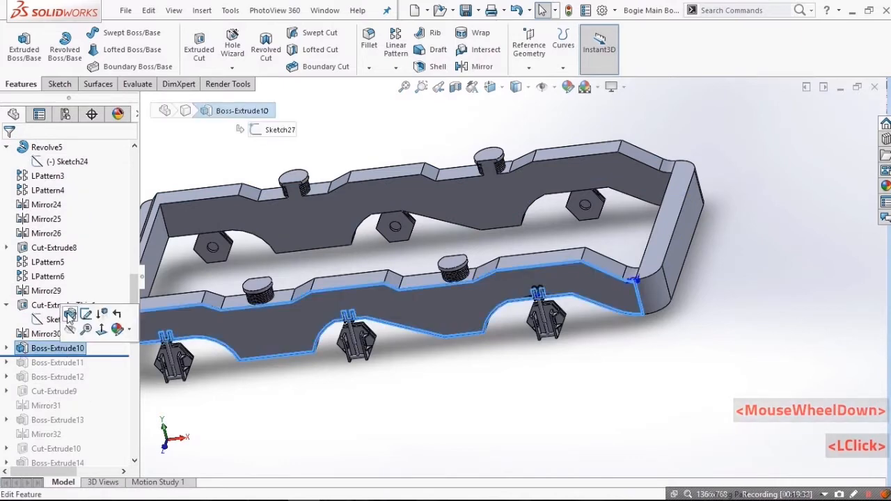
key("ctrl+8")
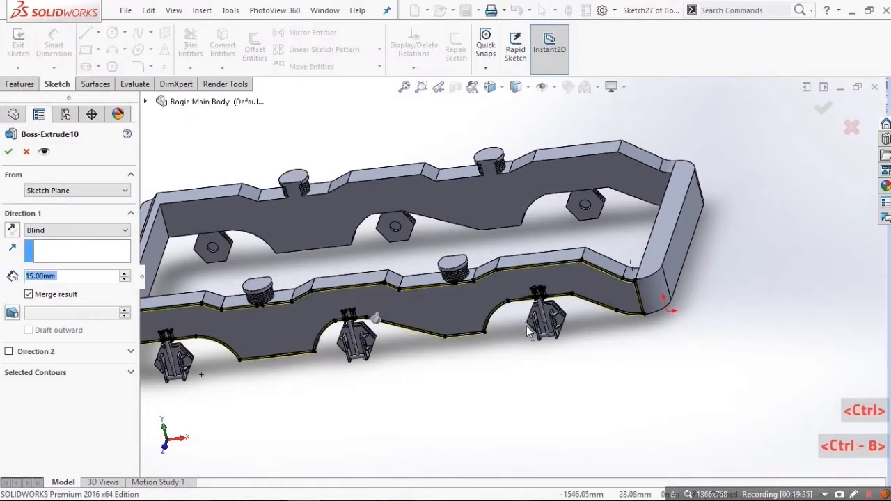
left_click(578, 372)
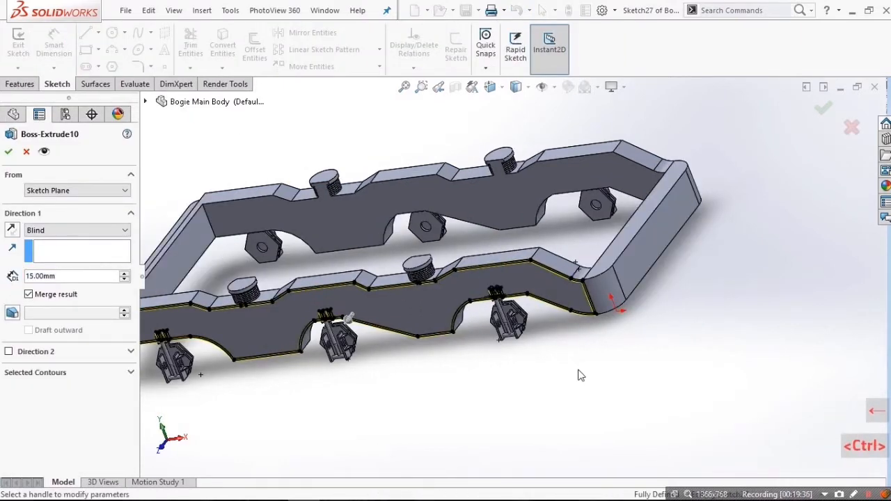
key("ctrl+8")
Step: Examine Sketch27's offset outline along the side frame, including the contour around the hanger brackets
scroll(521, 265, "down", 6)
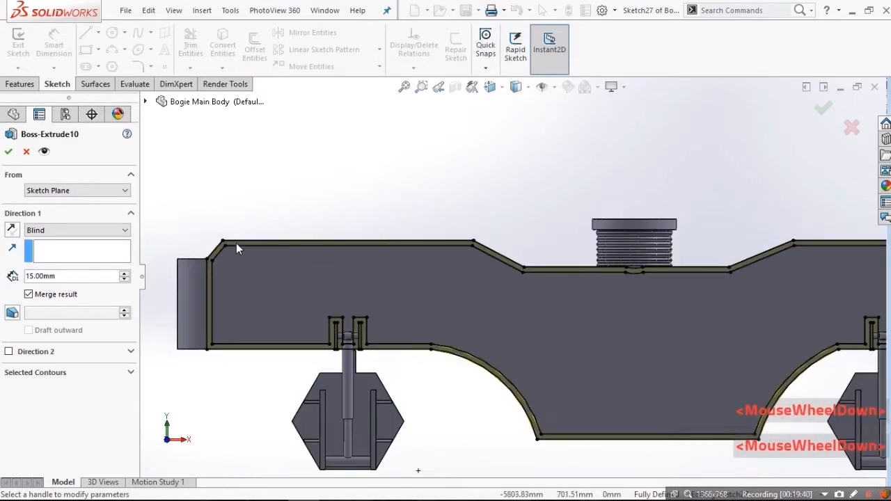
scroll(237, 244, "down", 3)
scroll(362, 334, "up", 3)
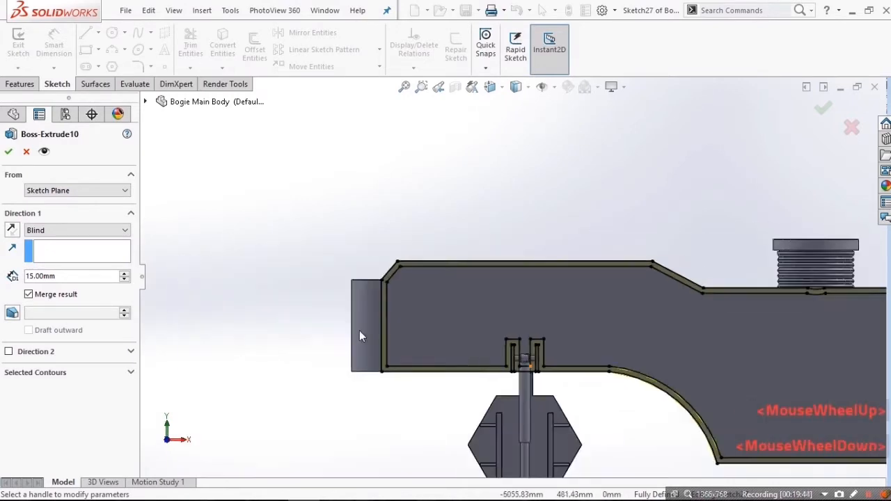
scroll(697, 273, "down", 3)
scroll(428, 225, "down", 5)
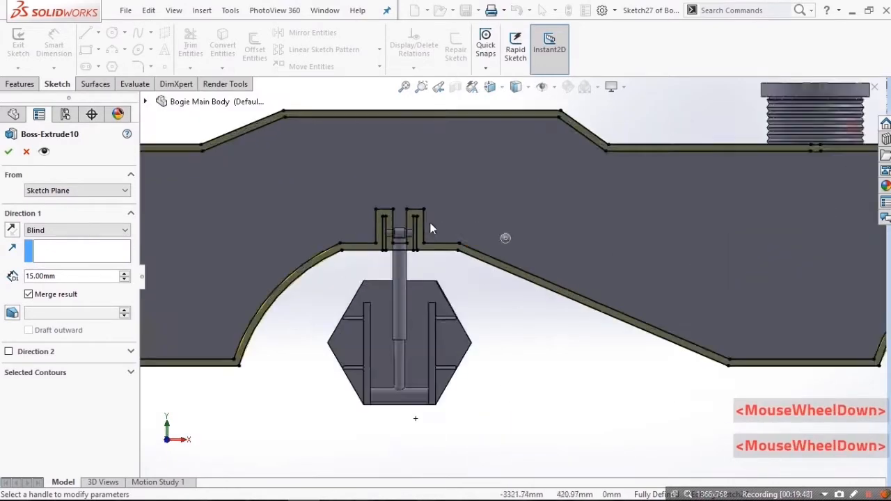
scroll(424, 234, "up", 6)
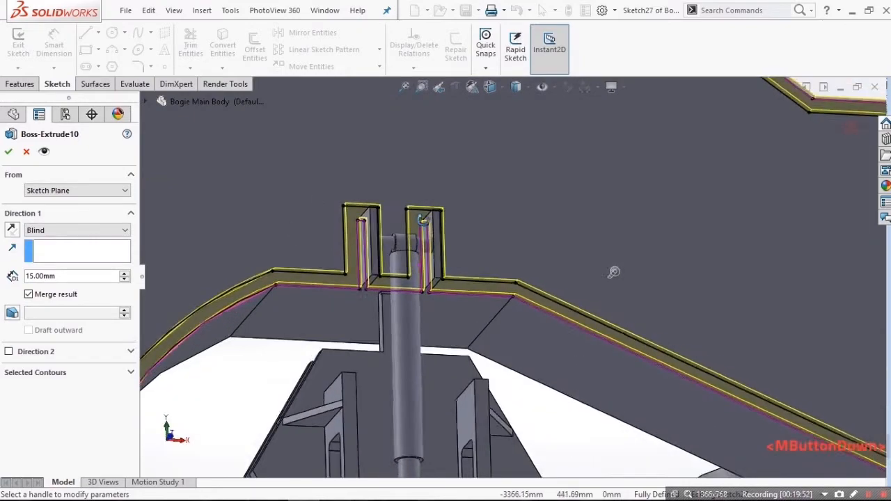
middle_click_drag(619, 256, 805, 171)
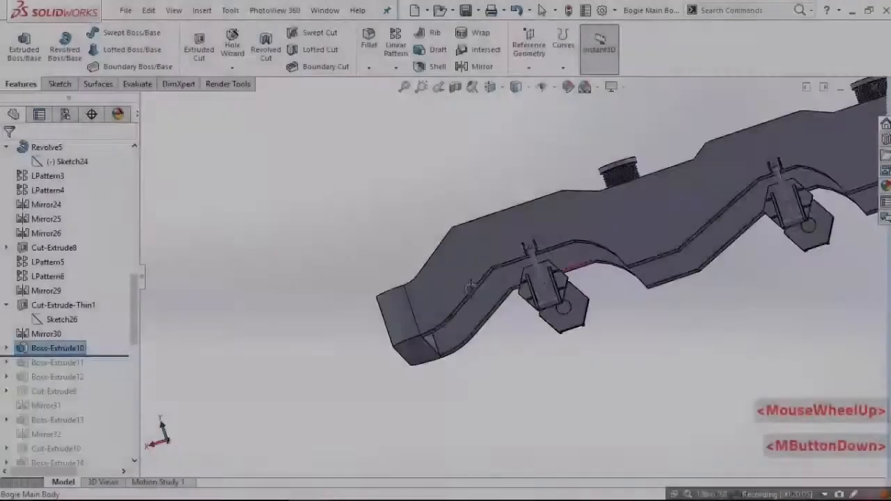
Step: Start a sketch on the side frame's outer face and convert the face's edges into sketch entities
scroll(552, 224, "down", 3)
left_click(570, 228)
left_click(596, 205)
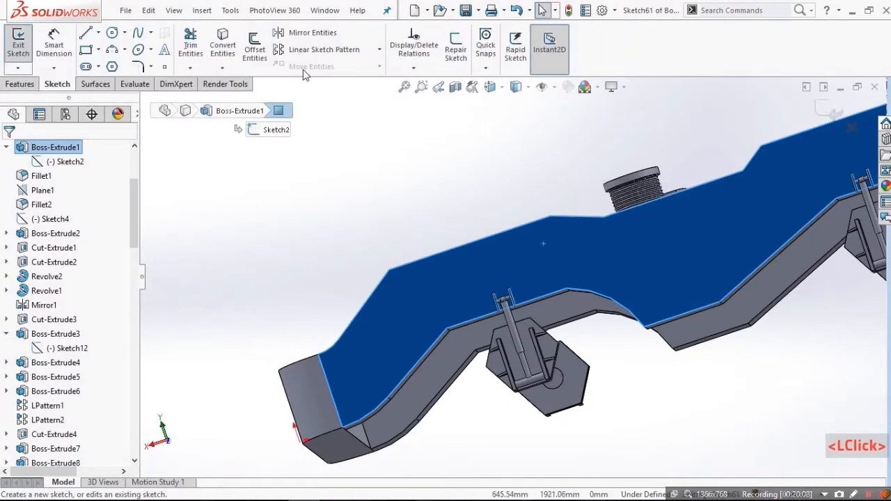
left_click(222, 59)
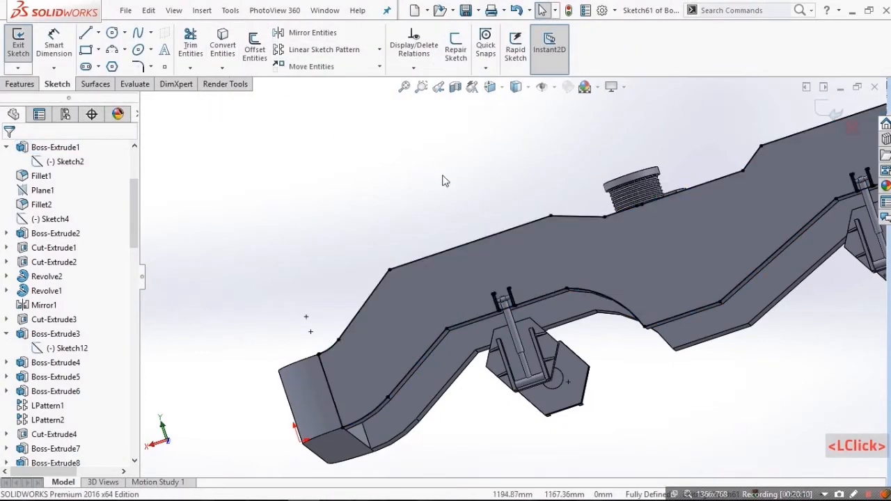
Step: Preview a 10 mm chained offset of the converted side-frame outline and examine it at the frame's end
left_click(252, 59)
left_click(407, 264)
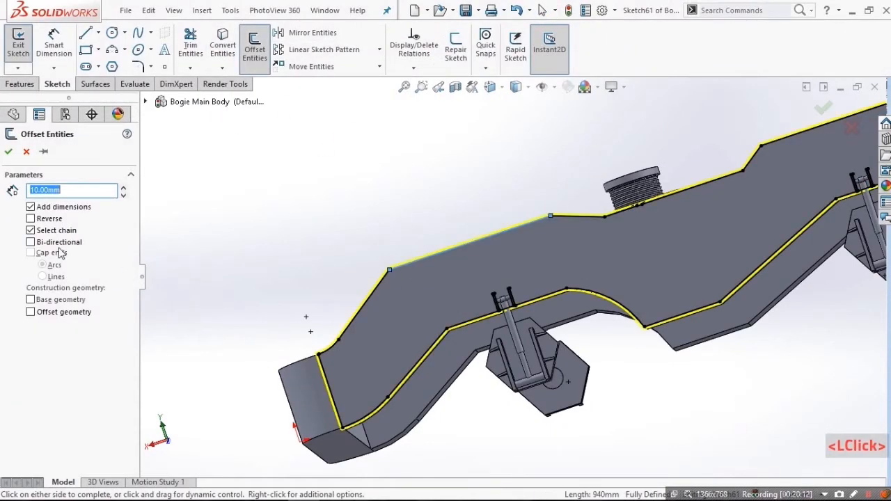
scroll(418, 309, "down", 3)
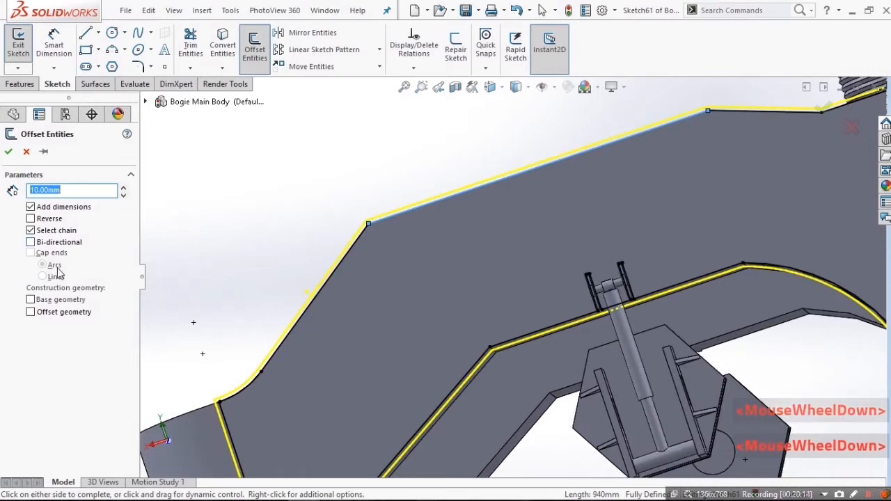
middle_click_drag(216, 240, 225, 240)
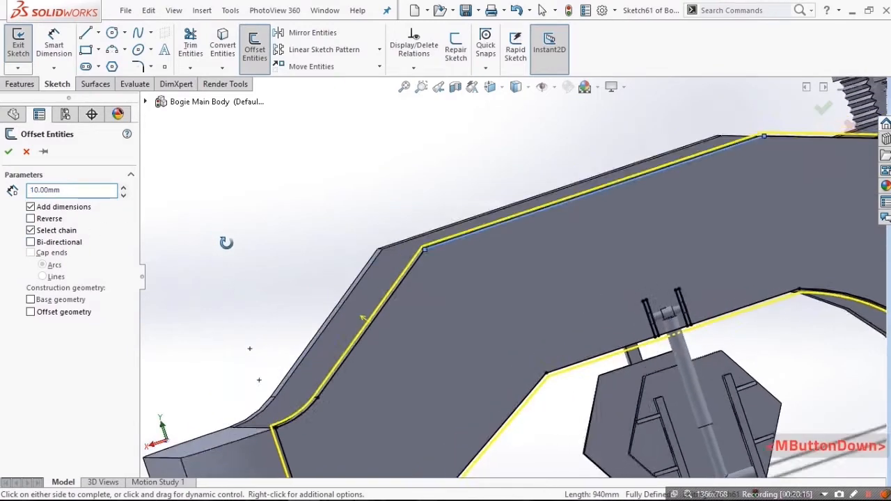
scroll(433, 339, "up", 1)
scroll(631, 407, "up", 2)
scroll(641, 409, "down", 2)
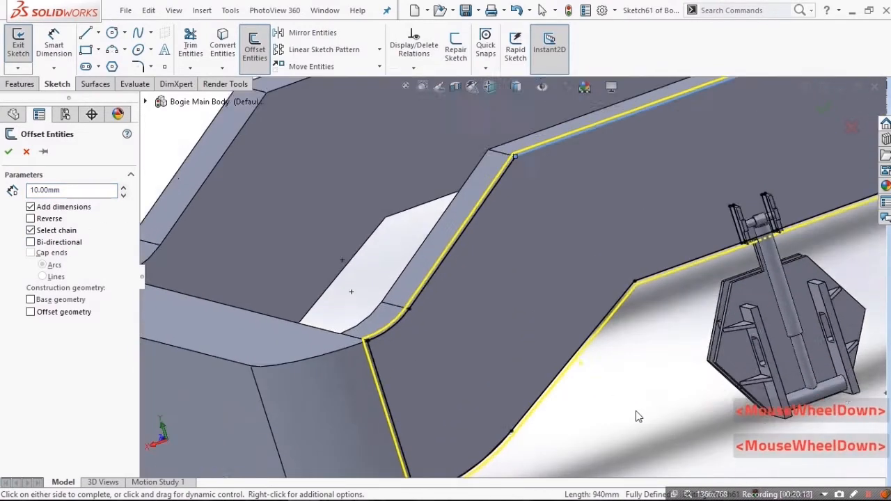
scroll(449, 372, "down", 1)
scroll(354, 319, "down", 2)
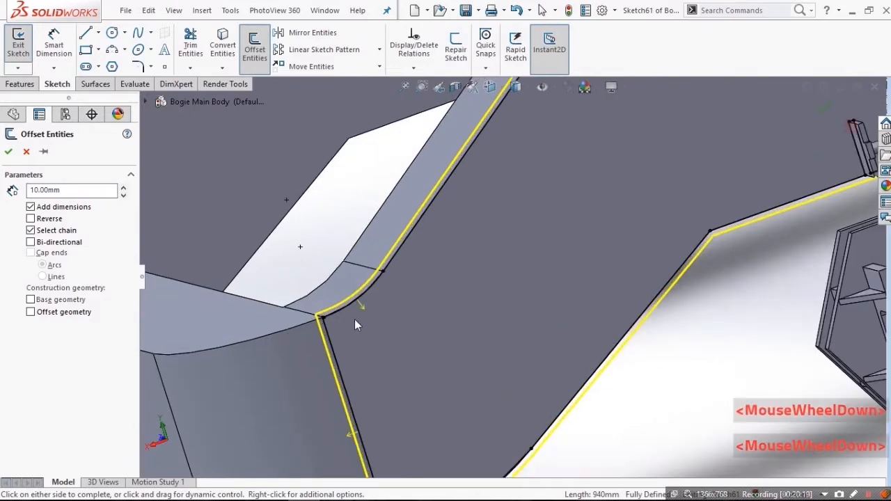
Step: Reverse the 10 mm offset to the inside of the side-frame outline and examine the preview
left_click(47, 219)
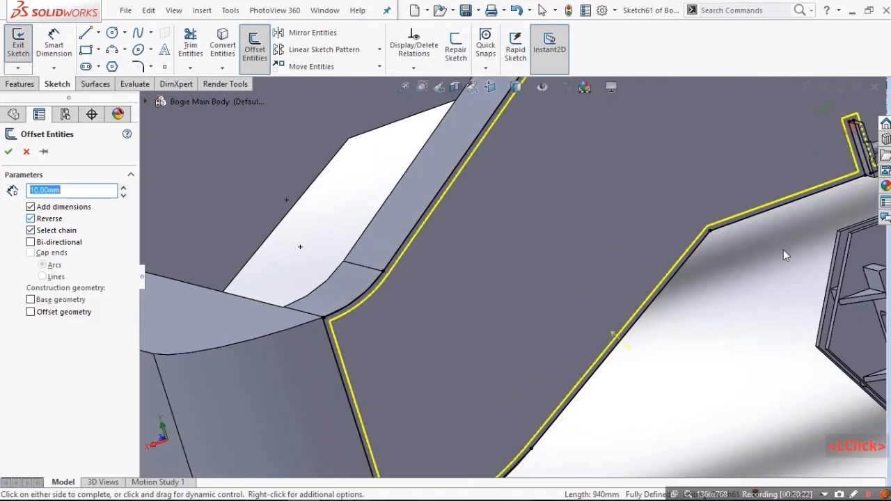
scroll(785, 255, "up", 2)
scroll(456, 232, "down", 3)
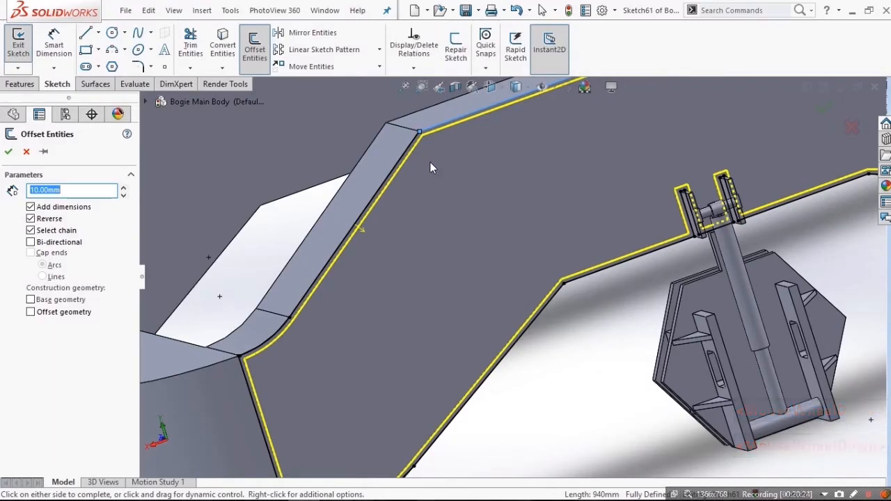
scroll(652, 293, "up", 3)
scroll(440, 275, "down", 2)
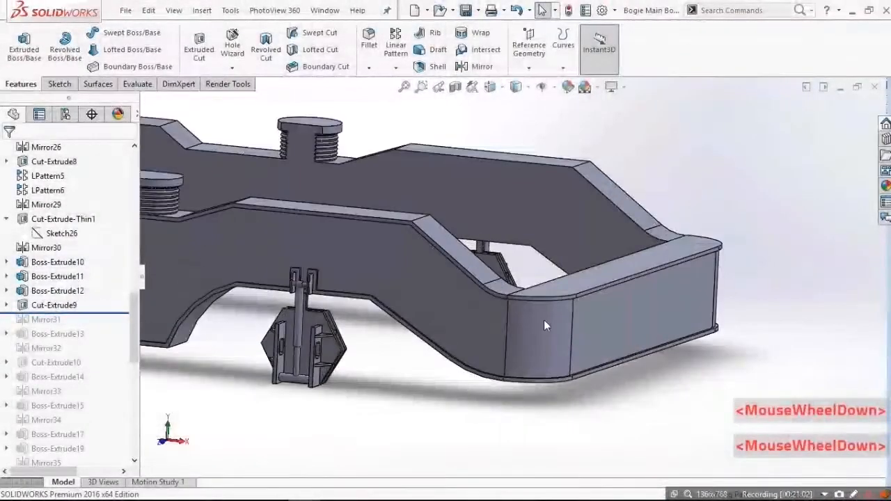
Step: Roll the feature history back to just below Boss-Extrude11 and examine the frame's rounded end
scroll(544, 320, "down", 3)
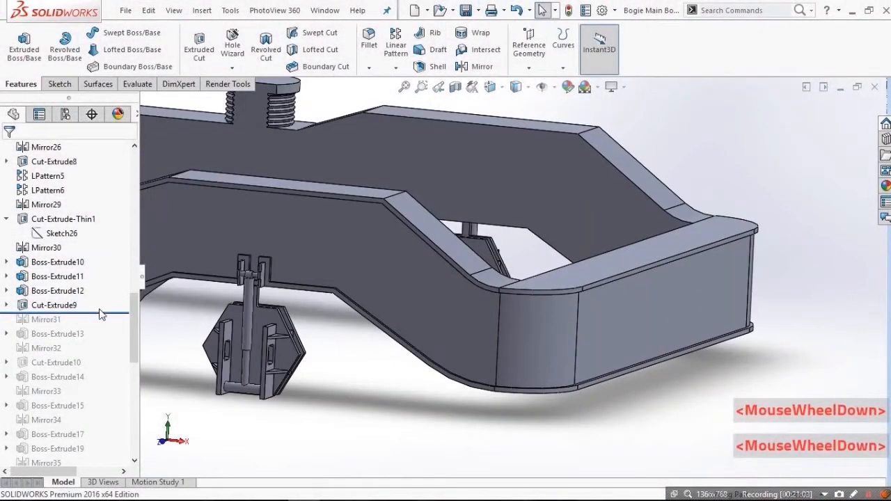
left_click_drag(100, 314, 100, 277)
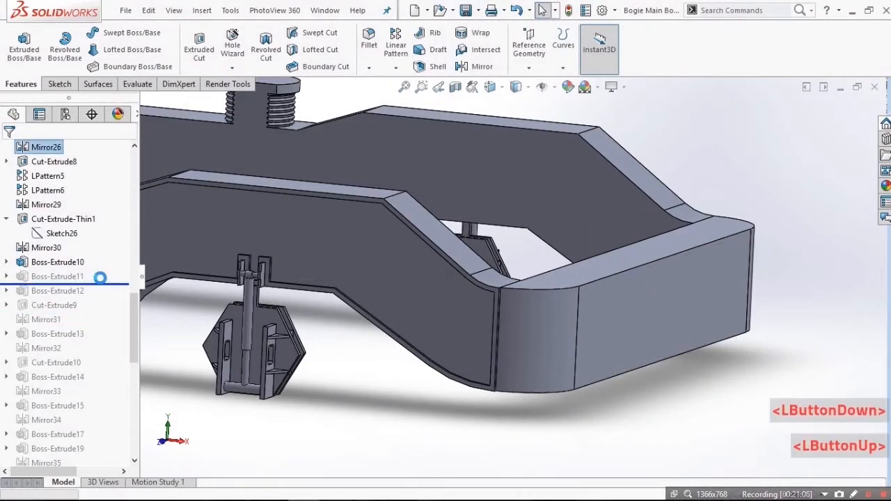
scroll(480, 282, "down", 4)
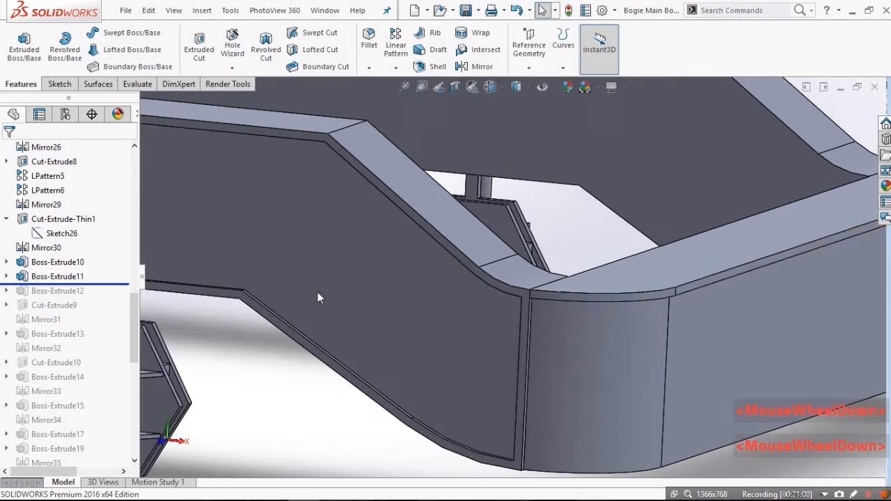
left_click(605, 330)
scroll(614, 333, "up", 2)
left_click(661, 371)
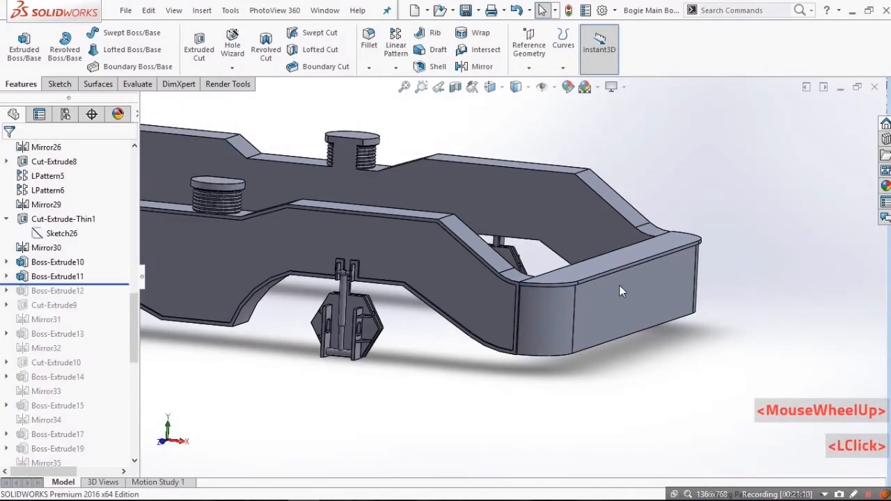
Step: Select the narrow strip on the end beam's rounded corner and open Boss-Extrude11 for editing
scroll(465, 285, "down", 2)
left_click(489, 258)
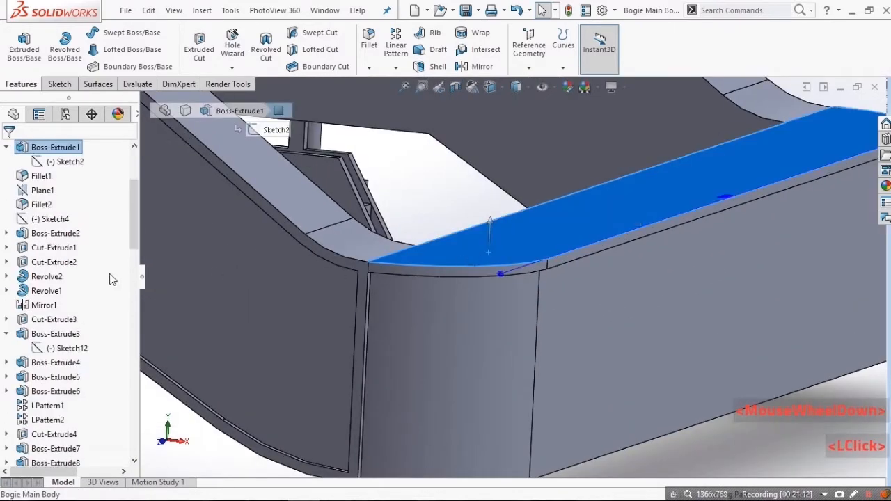
left_click(476, 303)
left_click(417, 270)
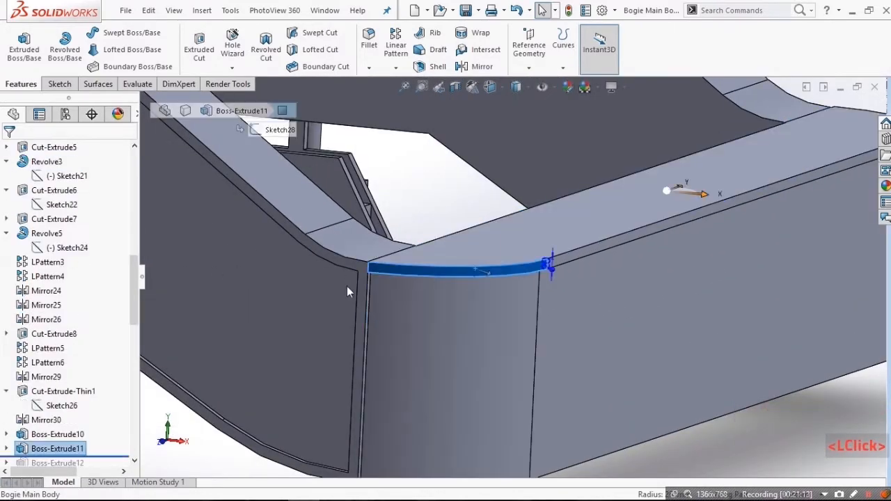
left_click(43, 449)
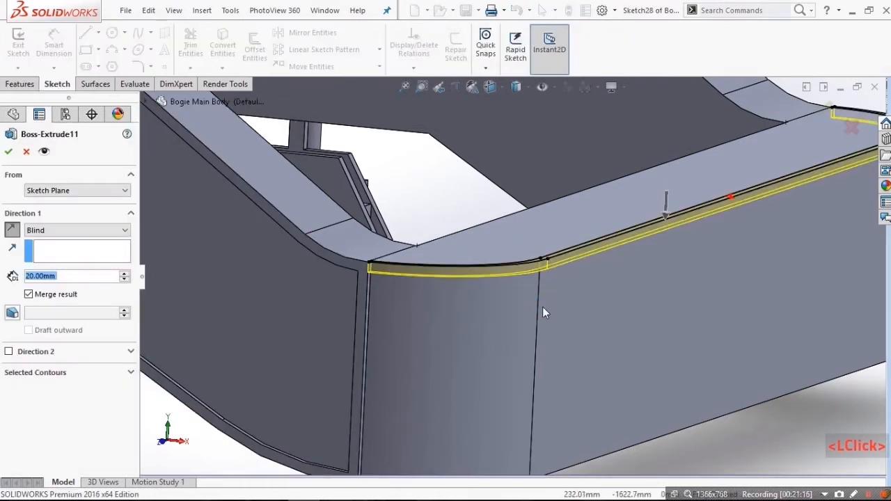
Step: Examine Boss-Extrude11's Sketch28 face-on, then its extrusion preview around the end beam's rounded corner
mouse_move(542, 306)
middle_mouse_down()
mouse_move(483, 340)
mouse_move(519, 332)
middle_mouse_up()
key("ctrl+8")
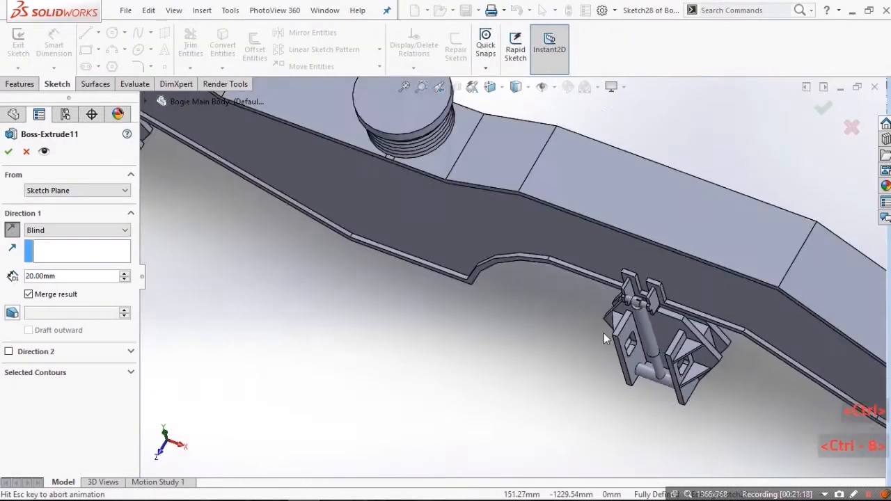
scroll(650, 156, "down", 5)
scroll(616, 422, "up", 3)
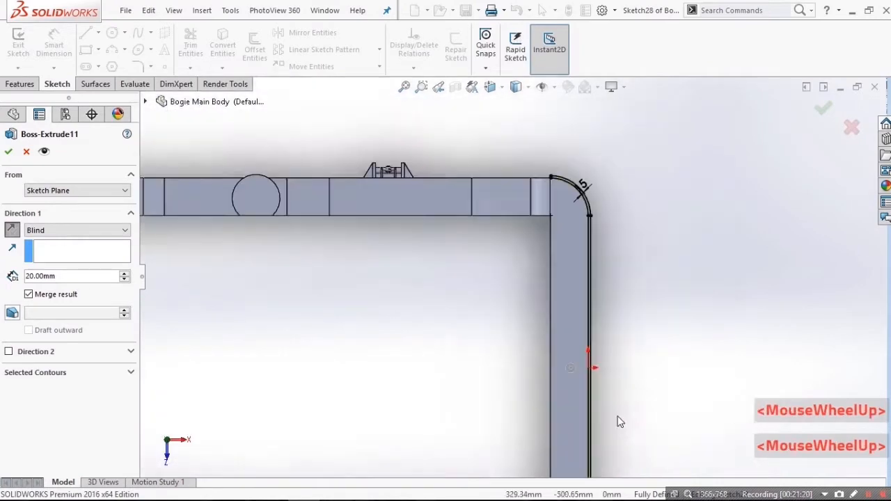
scroll(493, 431, "down", 6)
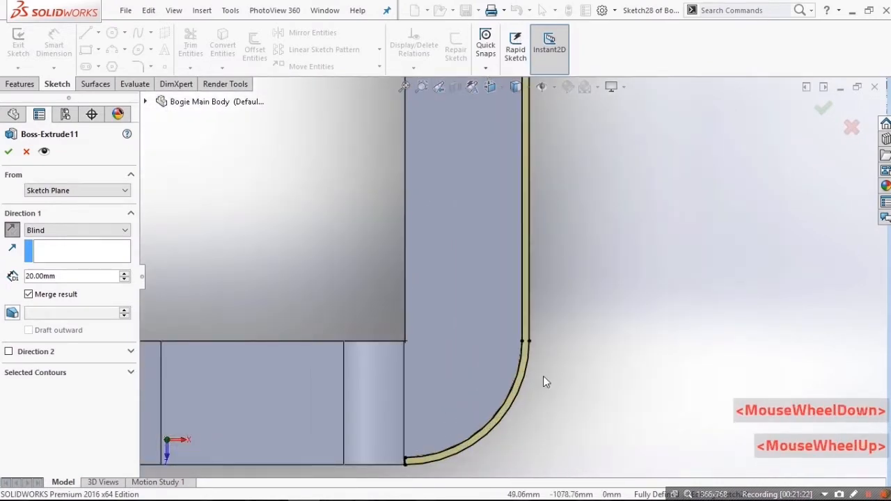
scroll(543, 381, "up", 2)
mouse_move(543, 381)
middle_mouse_down()
mouse_move(488, 390)
mouse_move(477, 411)
middle_mouse_up()
scroll(434, 379, "down", 5)
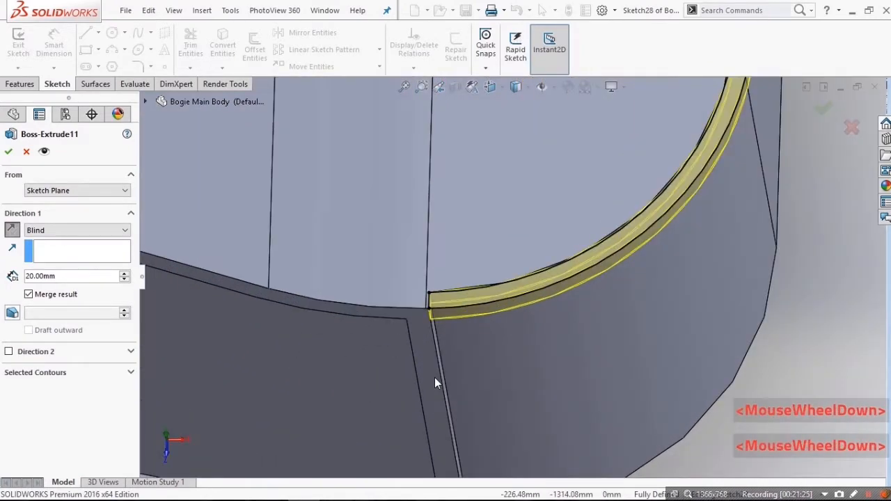
scroll(463, 361, "up", 2)
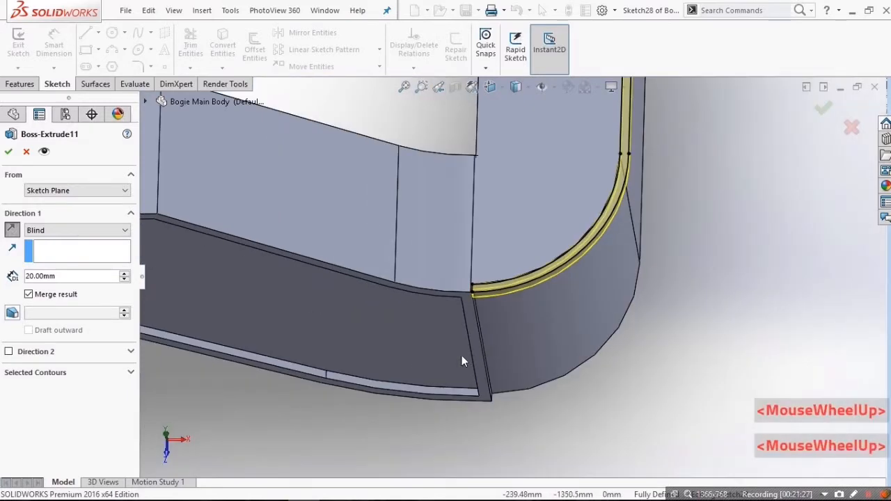
middle_click_drag(463, 360, 421, 207)
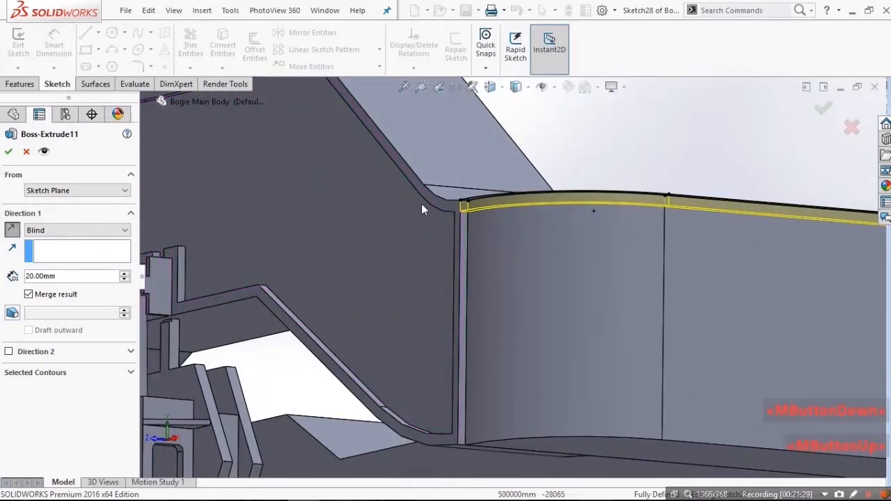
Step: Preview Boss-Extrude11 in the opposite direction, restore its direction, and leave the feature edit without changes
left_click(11, 230)
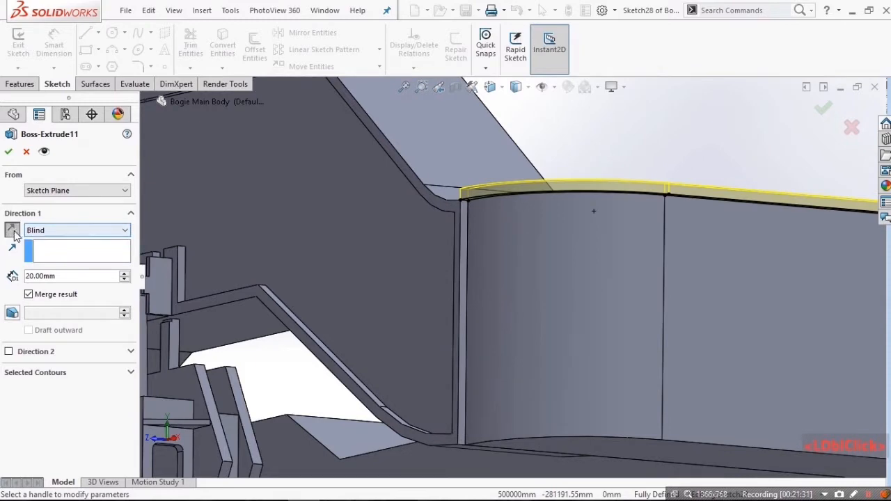
left_click(12, 231)
key("Escape")
scroll(679, 235, "up", 5)
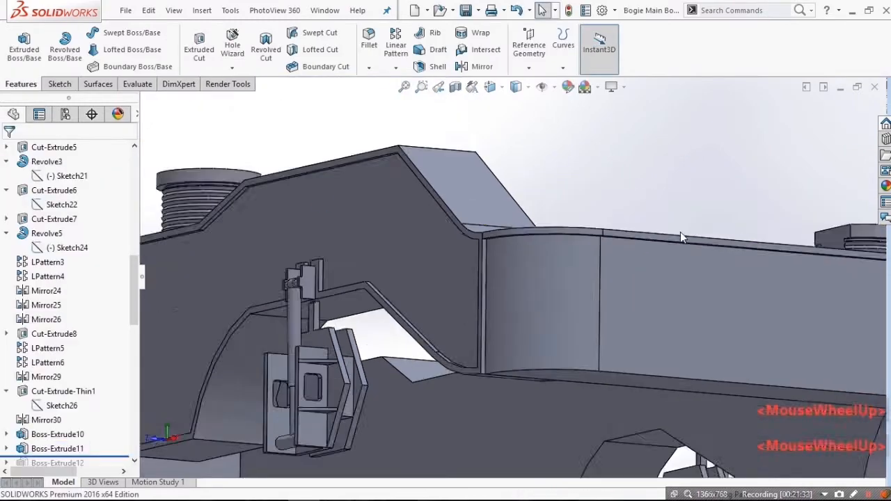
Step: Roll the feature history forward to just below Boss-Extrude12
scroll(469, 293, "down", 2)
scroll(469, 293, "down", 3)
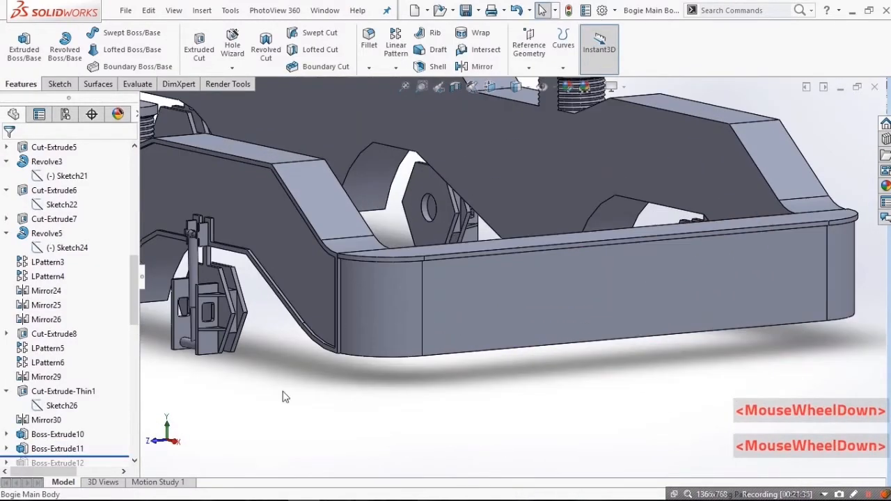
scroll(91, 390, "down", 2)
left_click_drag(98, 371, 91, 379)
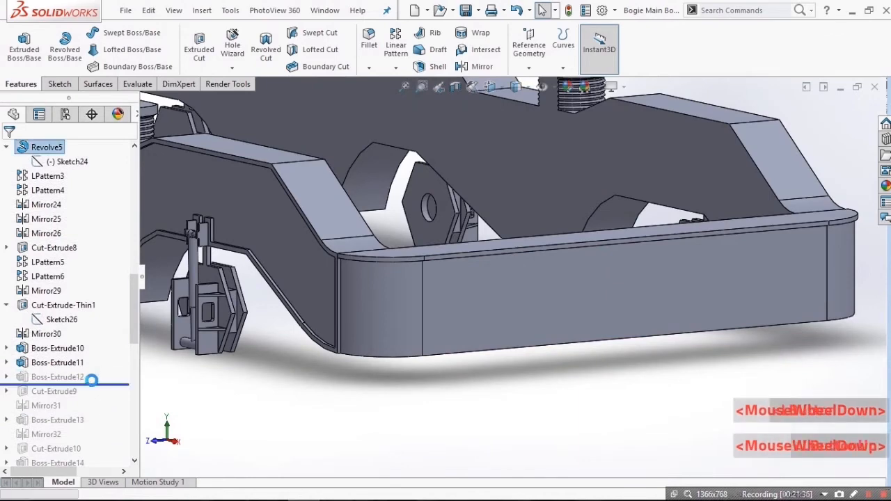
Step: Examine the end beam's rounded corner and lower edge strip, viewing it shaded without edges and restoring the shaded-with-edges display
middle_click_drag(501, 285, 418, 348)
scroll(527, 255, "up", 3)
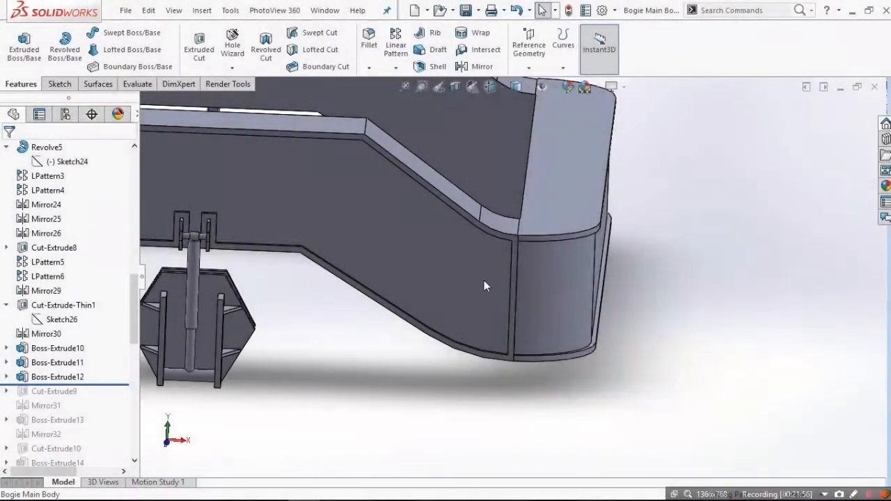
middle_click_drag(485, 285, 515, 289)
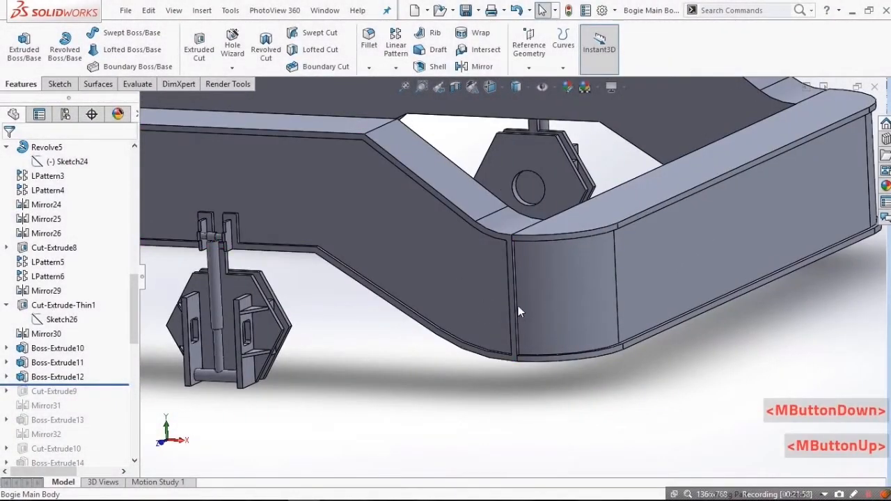
scroll(518, 307, "down", 2)
left_click(519, 124)
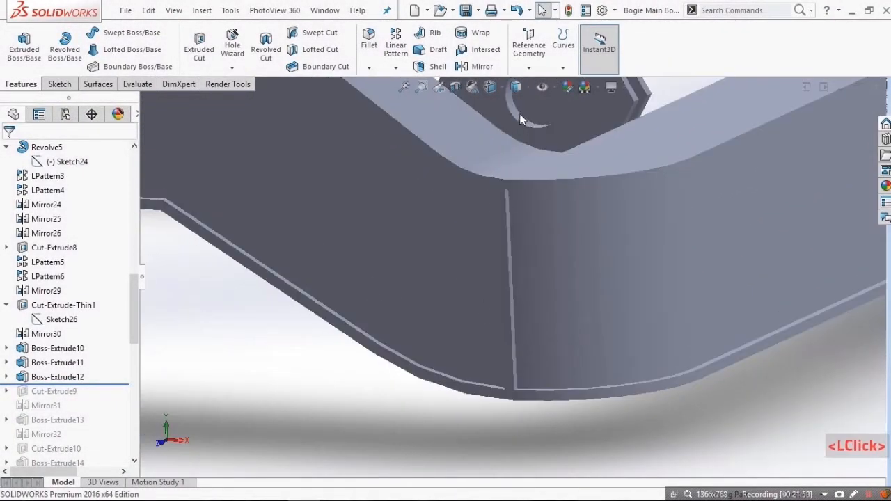
left_click(516, 87)
left_click(519, 108)
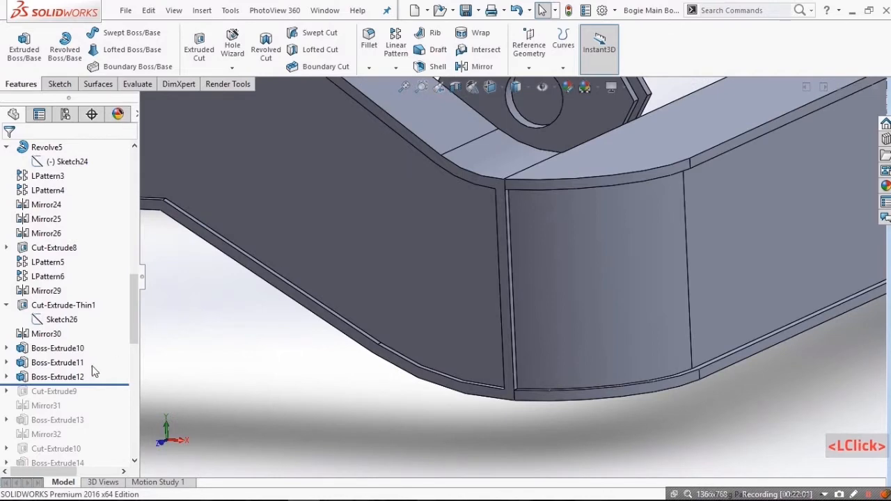
Step: Roll the feature history forward to just below Cut-Extrude9 and open that cut for editing
left_click_drag(91, 385, 60, 394)
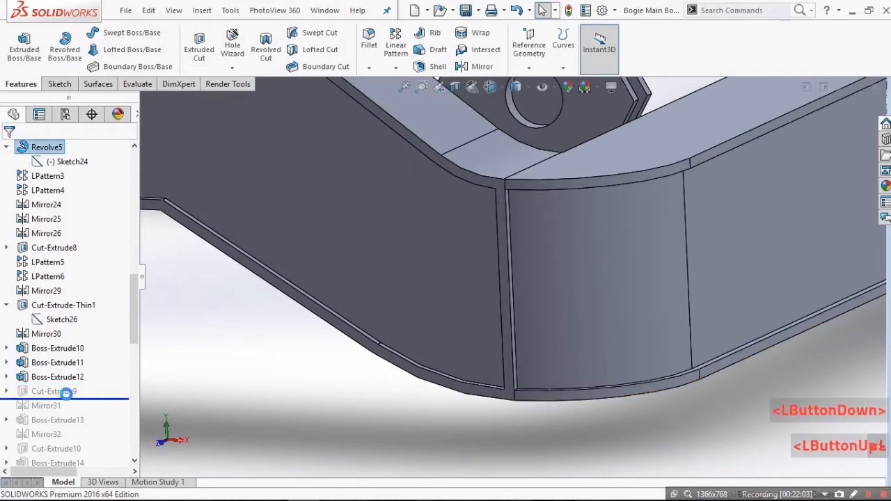
left_click(60, 391)
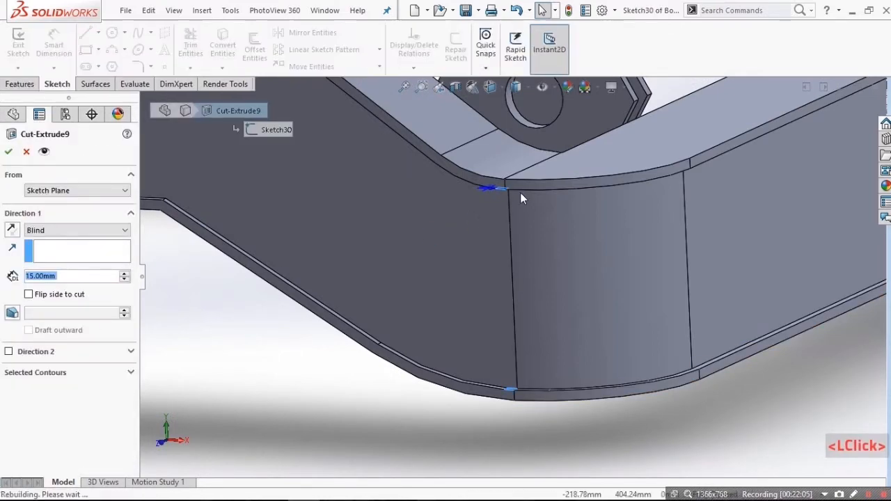
Step: Examine Cut-Extrude9's preview along the vertical strip at the rounded corner and leave the feature edit without changes
scroll(516, 321, "down", 2)
scroll(507, 205, "up", 2)
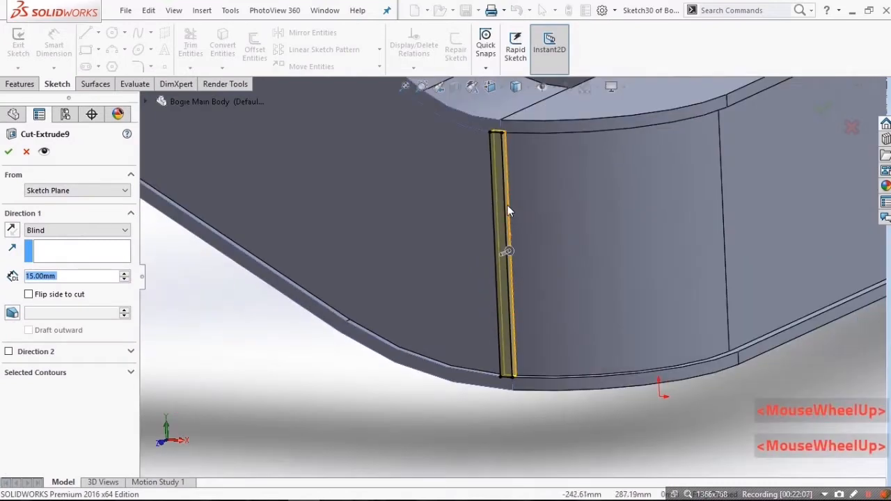
scroll(507, 206, "down", 1)
scroll(487, 148, "down", 1)
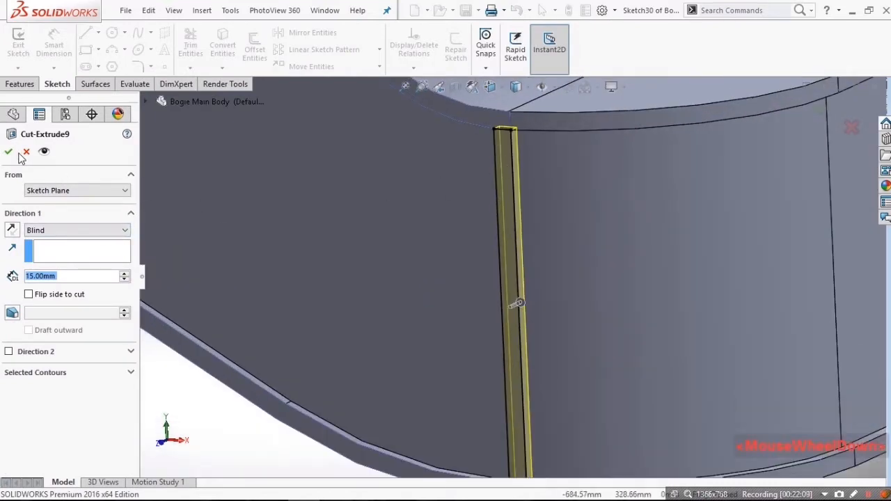
scroll(597, 298, "up", 4)
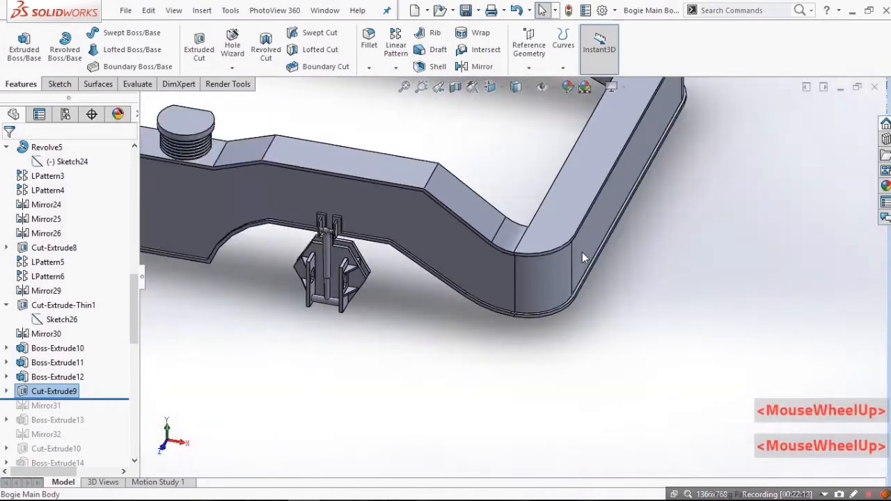
Step: Examine the frame's other rounded corner, where the end beam meets the opposite side frame
middle_click_drag(582, 256, 445, 249)
scroll(725, 283, "down", 4)
middle_click_drag(720, 287, 599, 237)
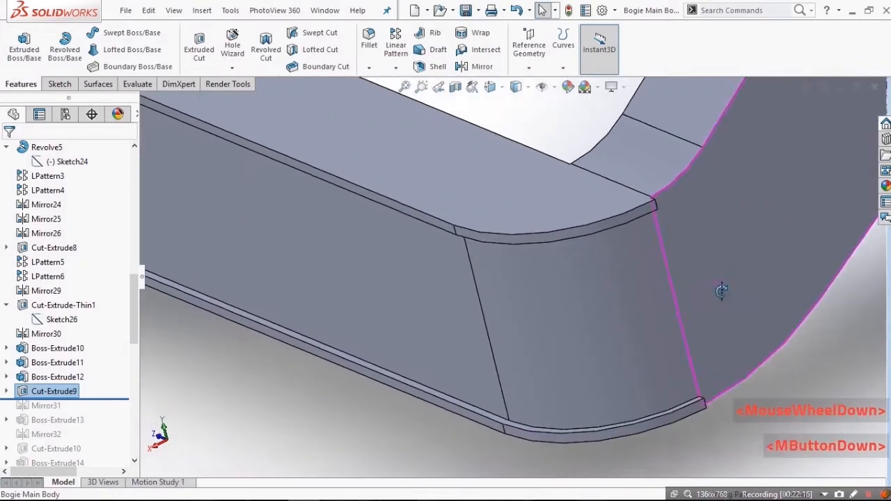
Step: Roll the feature history forward to include Mirror31 and inspect the rim along the frame's side beams
scroll(535, 216, "up", 5)
scroll(549, 264, "down", 5)
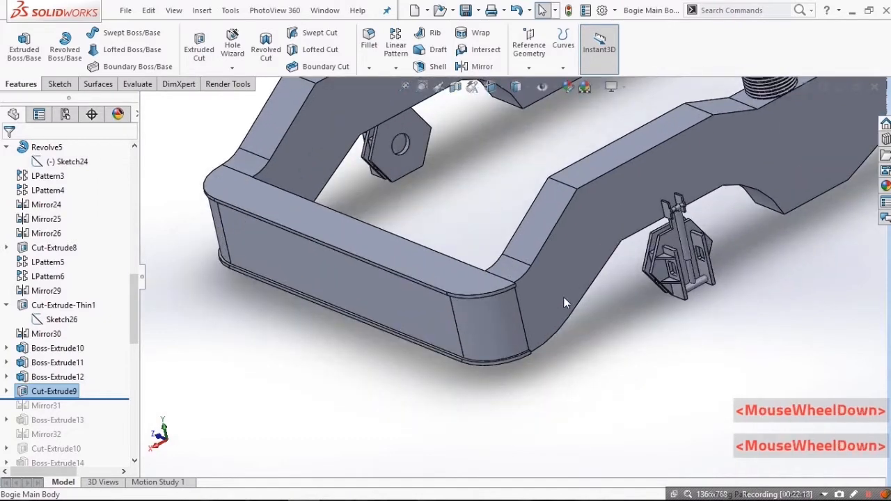
left_click_drag(98, 398, 102, 410)
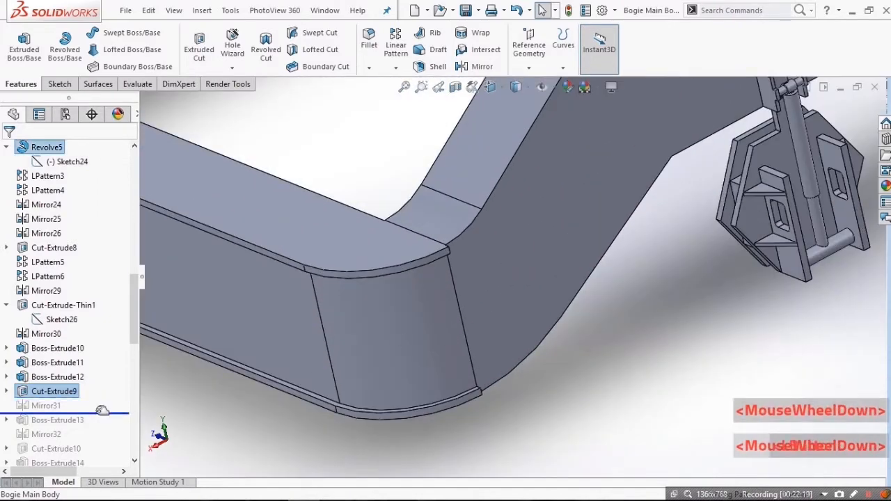
scroll(684, 263, "up", 5)
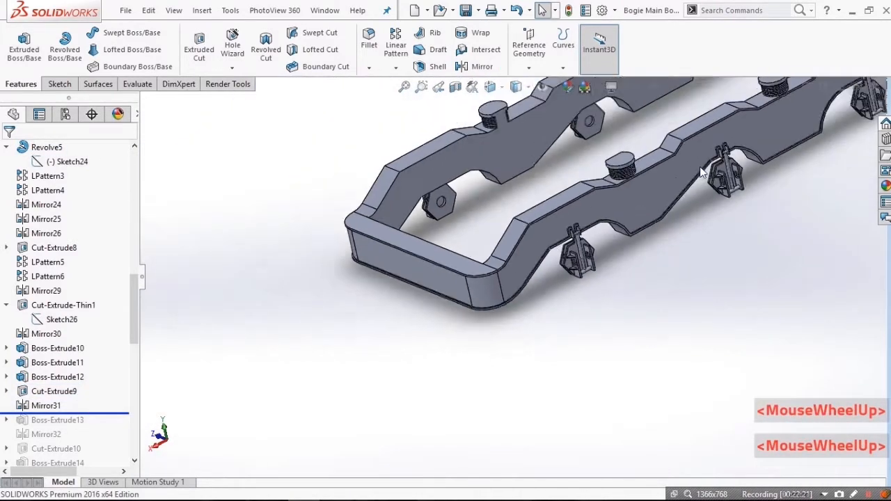
scroll(696, 167, "down", 2)
middle_click_drag(686, 169, 560, 166)
scroll(686, 153, "down", 3)
scroll(512, 248, "up", 5)
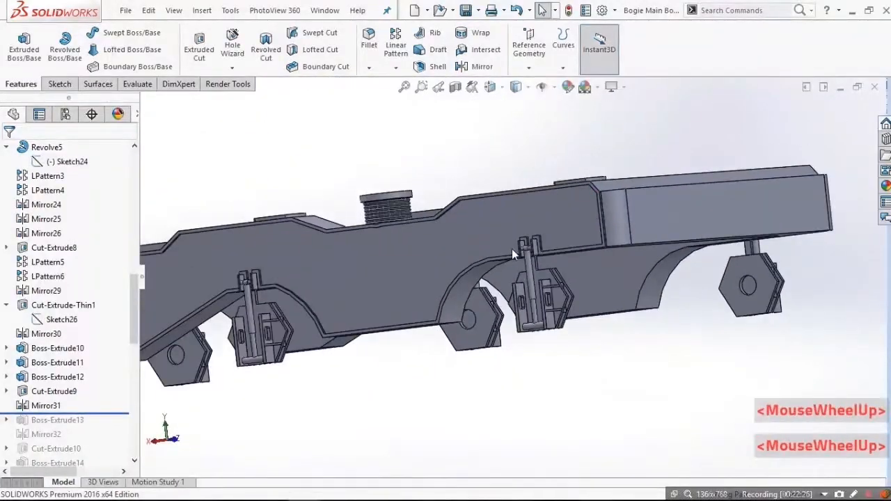
middle_click_drag(407, 212, 410, 262)
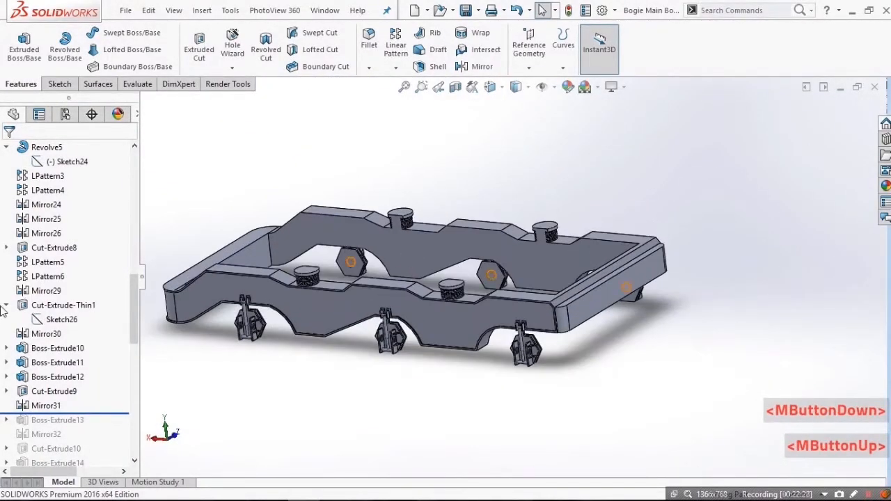
Step: Roll the feature history forward to include Boss-Extrude13 and inspect the rectangular plate behind the hanger bracket
scroll(234, 301, "down", 2)
left_click(56, 220)
mouse_move(442, 227)
middle_mouse_down()
mouse_move(428, 222)
mouse_move(431, 215)
middle_mouse_up()
scroll(449, 192, "down", 2)
scroll(449, 192, "down", 3)
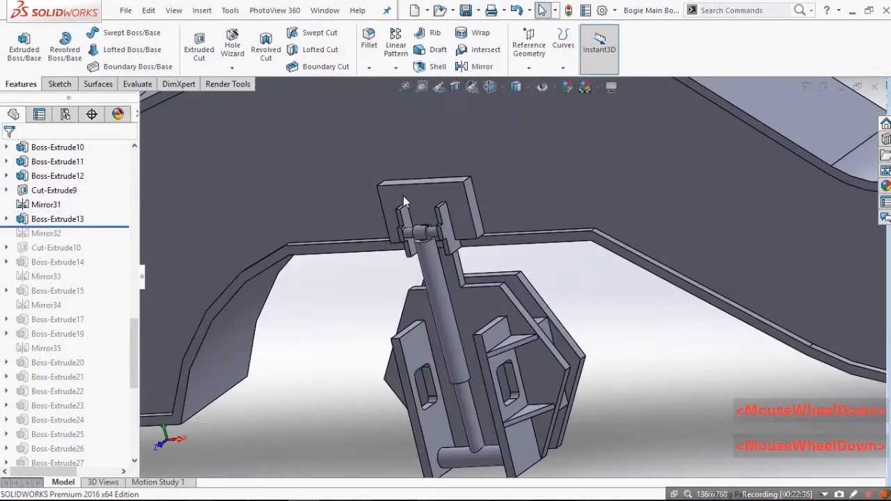
Step: Open the definition of Boss-Extrude13 and examine the bracket plate's sketch dimensions and extrusion depth
left_click(59, 220)
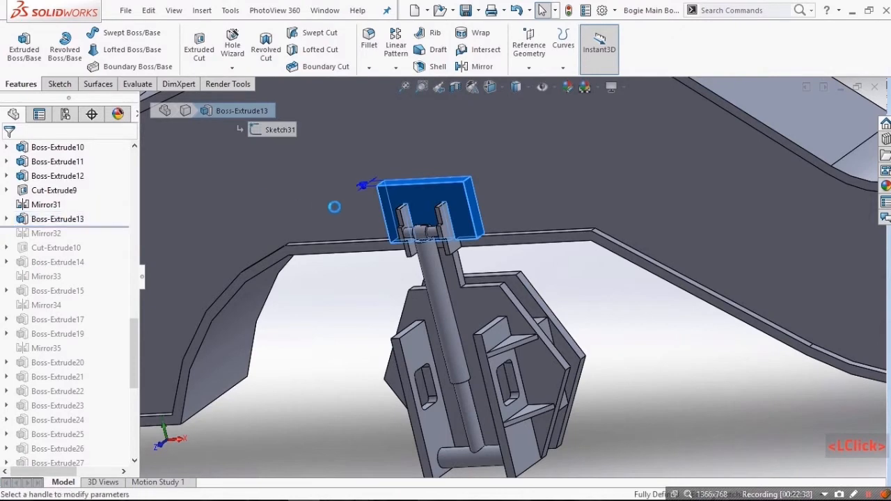
scroll(431, 258, "up", 6)
scroll(387, 289, "down", 2)
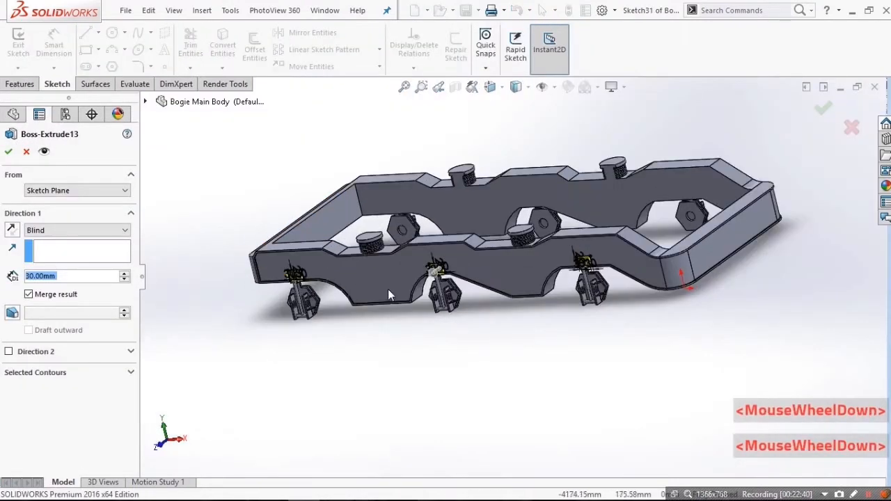
key("ctrl+8")
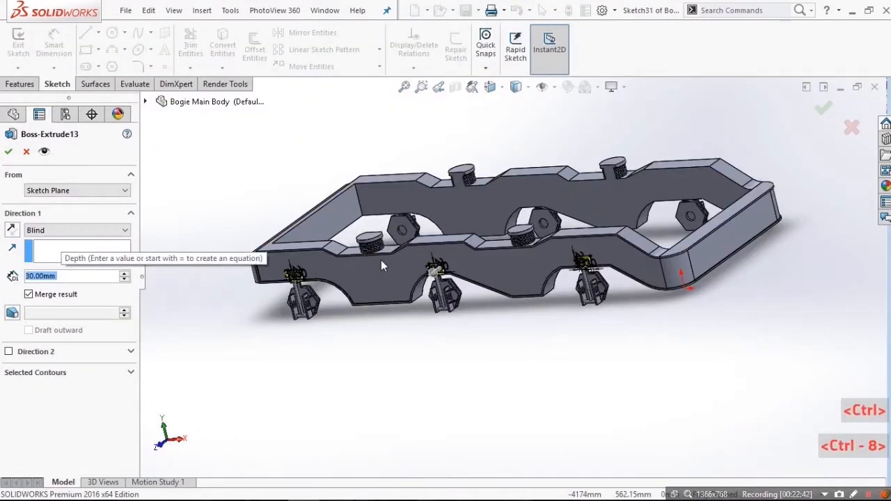
scroll(596, 287, "down", 5)
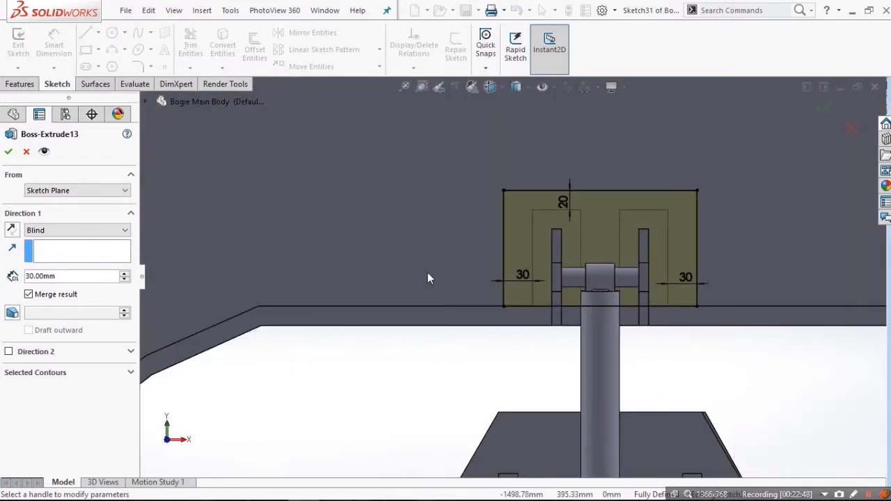
scroll(429, 279, "up", 3)
scroll(302, 281, "down", 2)
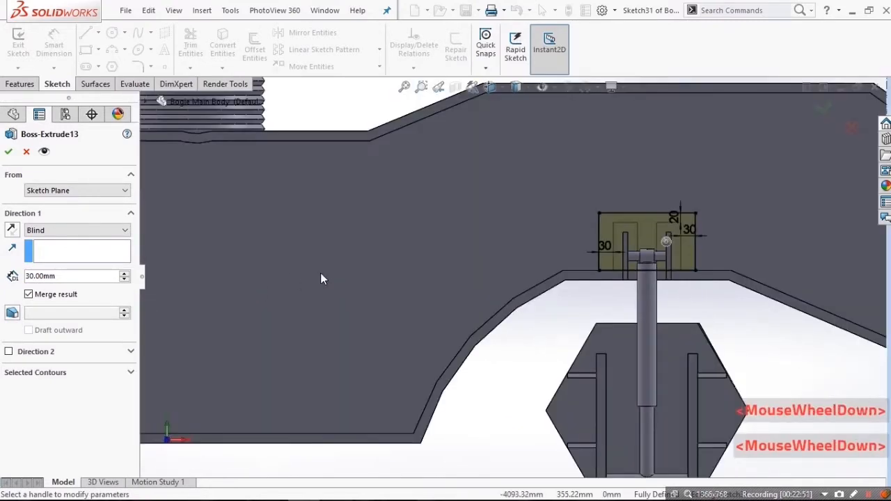
scroll(321, 277, "up", 2)
scroll(291, 262, "down", 3)
middle_click_drag(472, 404, 487, 348)
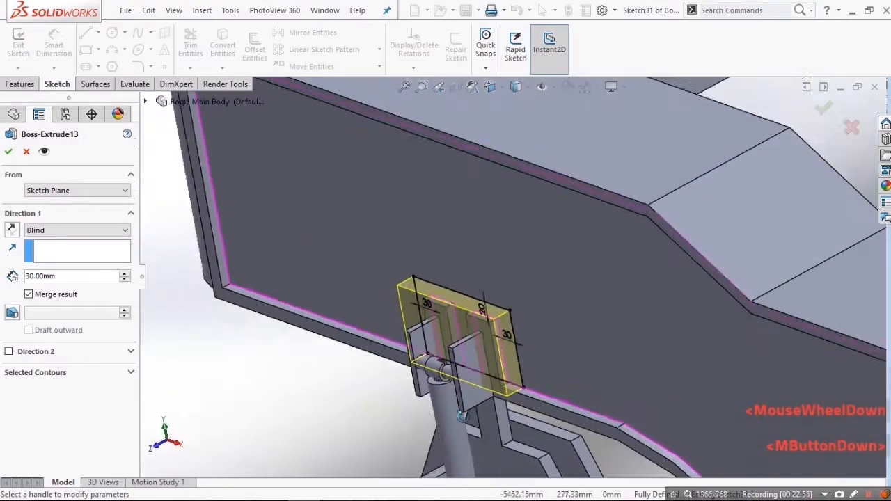
scroll(495, 334, "down", 2)
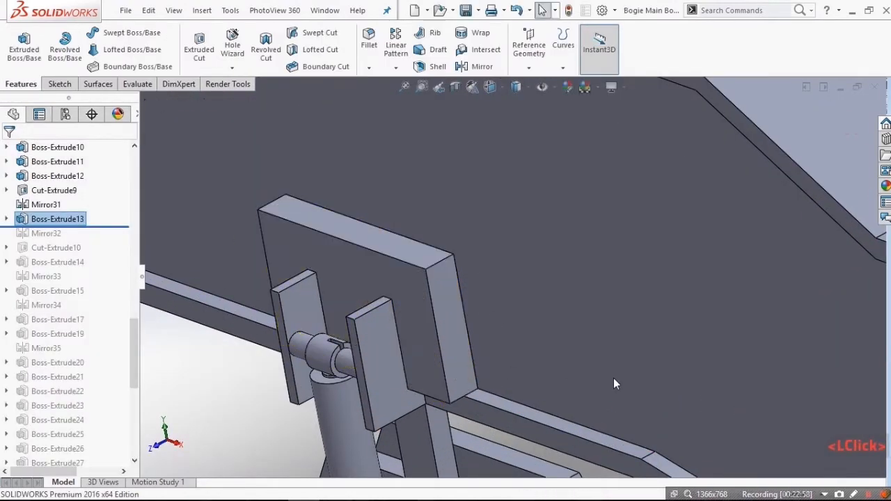
Step: Roll the feature history forward to include Mirror32 and Cut-Extrude10
scroll(615, 375, "up", 5)
middle_click_drag(701, 311, 668, 348)
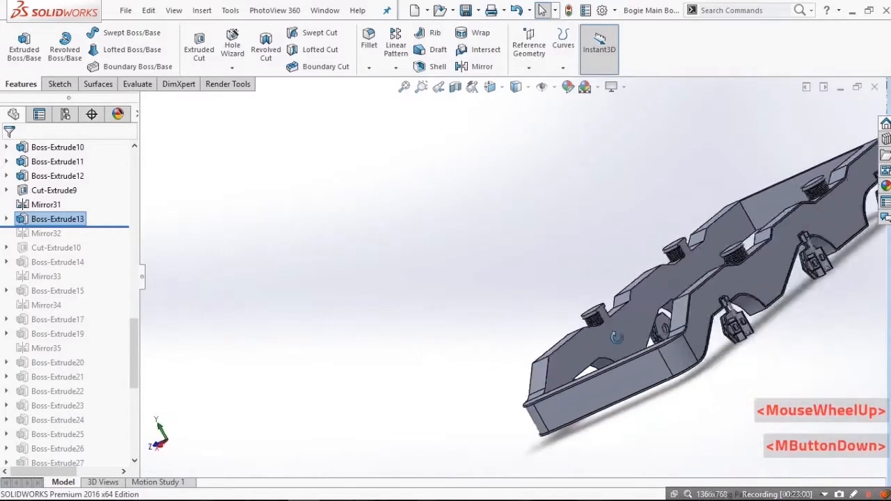
scroll(662, 355, "down", 5)
left_click(92, 231)
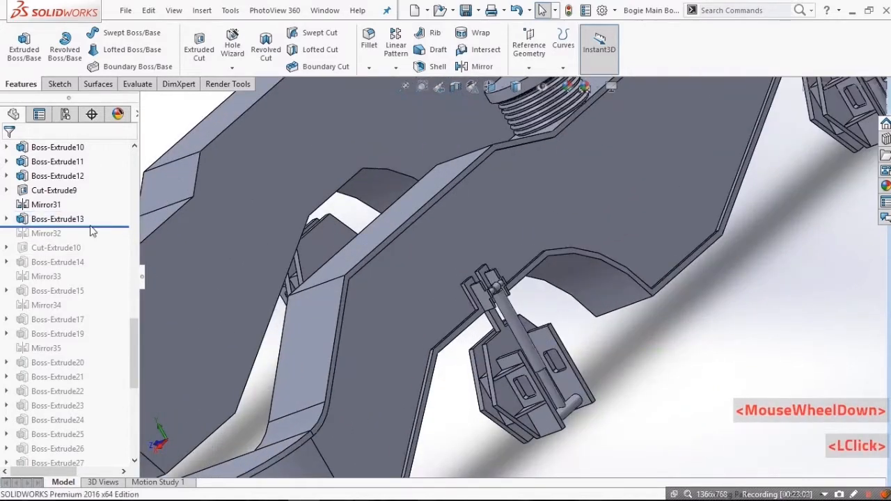
double_click(91, 229)
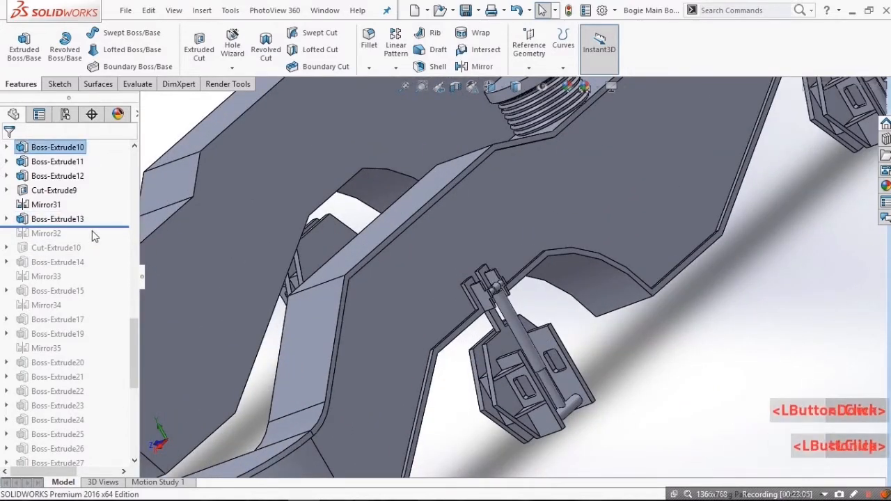
left_click_drag(99, 233, 96, 244)
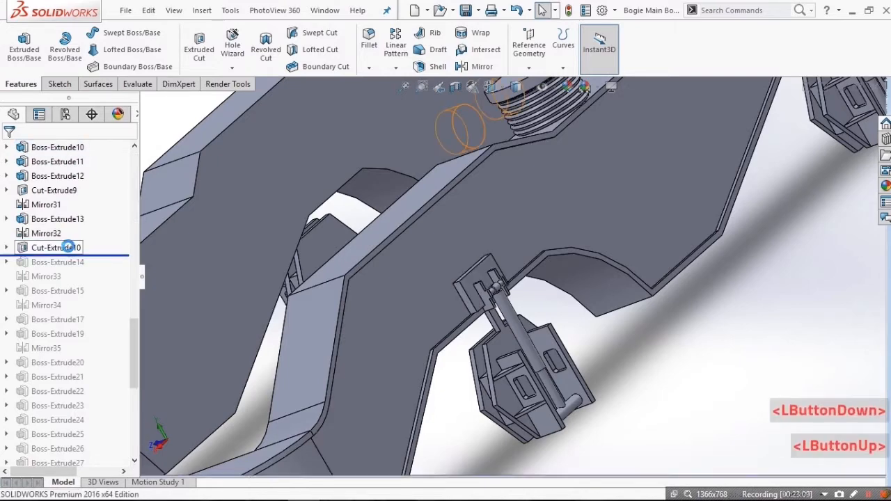
Step: Open the definition of Cut-Extrude10 and examine the diameters, spacing and depth of the side beam's circular holes
left_click(68, 247)
scroll(405, 249, "up", 4)
middle_click_drag(404, 249, 406, 351)
scroll(505, 178, "down", 1)
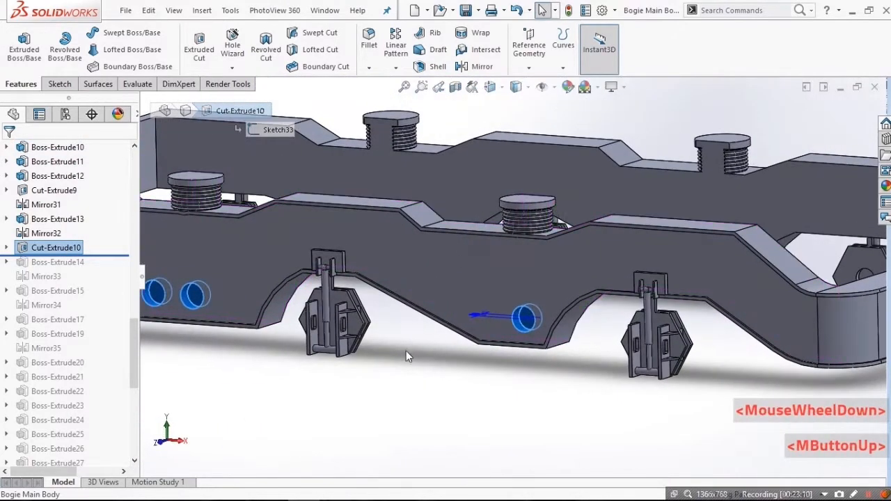
scroll(406, 351, "up", 2)
scroll(331, 298, "down", 4)
mouse_move(357, 277)
middle_mouse_down()
mouse_move(368, 258)
mouse_move(344, 274)
mouse_move(355, 277)
middle_mouse_up()
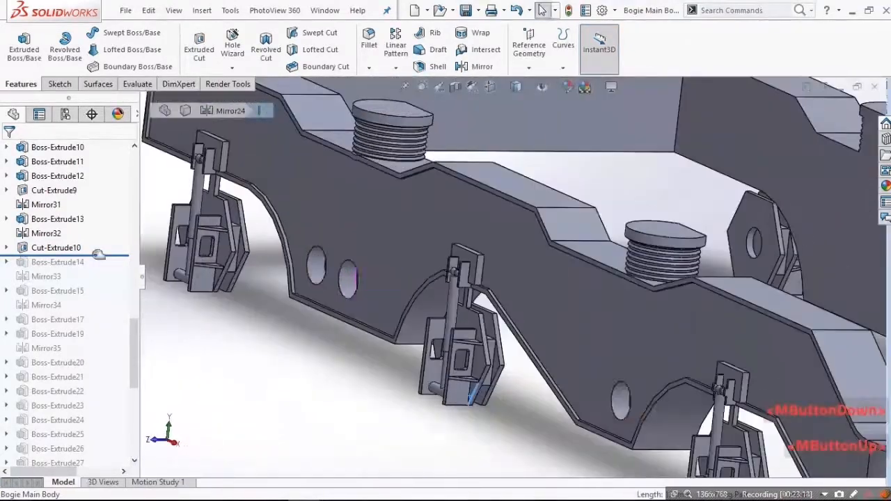
left_click(40, 249)
middle_click_drag(392, 363, 444, 324)
key("ctrl+8")
scroll(452, 302, "down", 4)
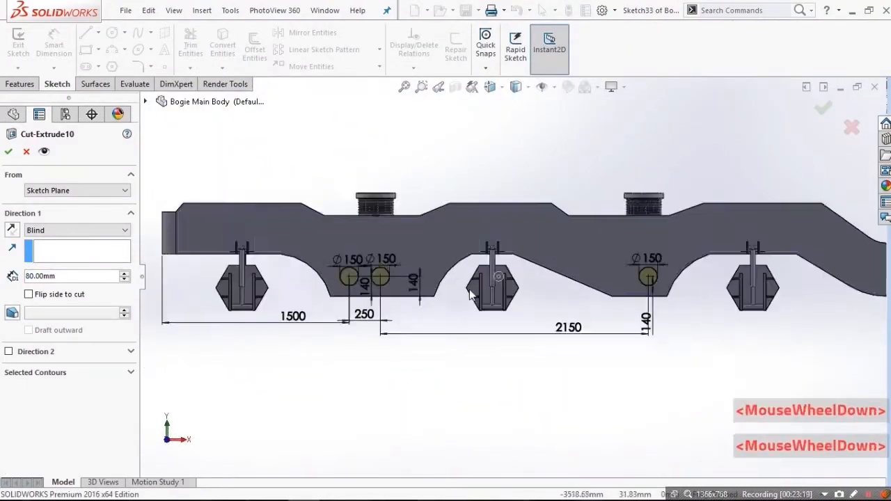
scroll(390, 275, "up", 2)
scroll(341, 244, "down", 1)
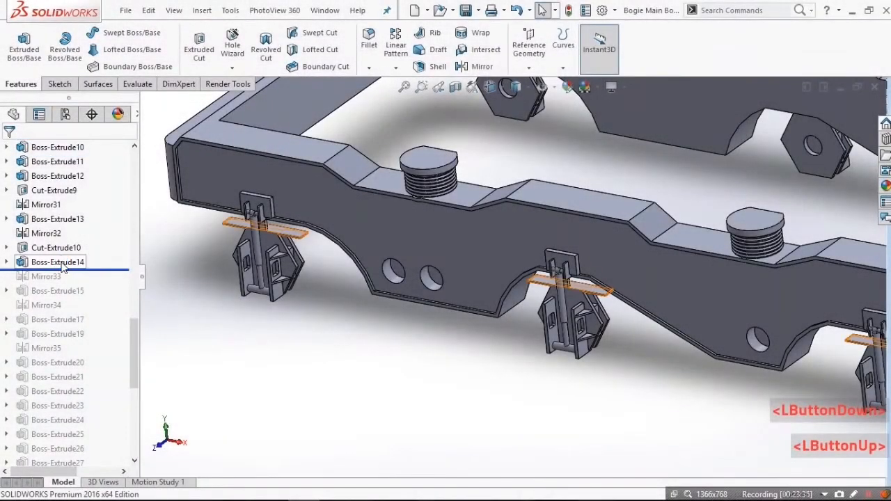
Step: Open the definition of Boss-Extrude14 and examine the flat plate's sketch dimensions and thickness above the hexagonal bracket
left_click(69, 264)
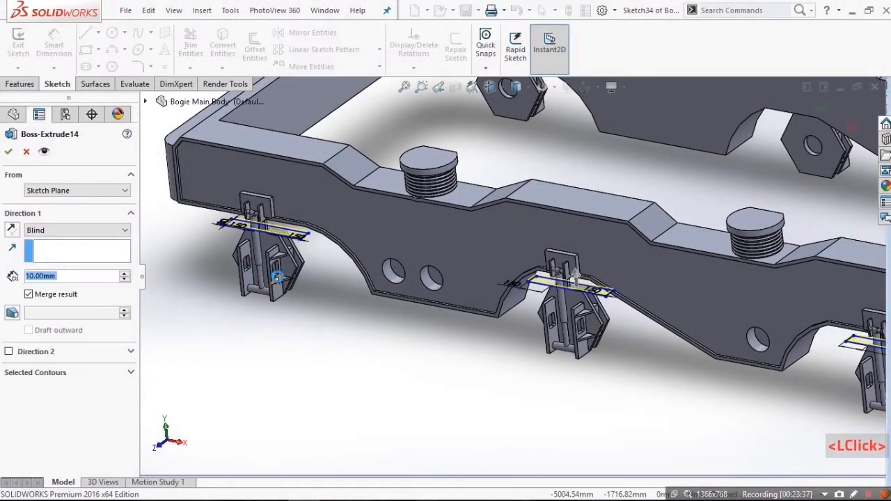
left_click(378, 379, "ctrl")
key("ctrl+8")
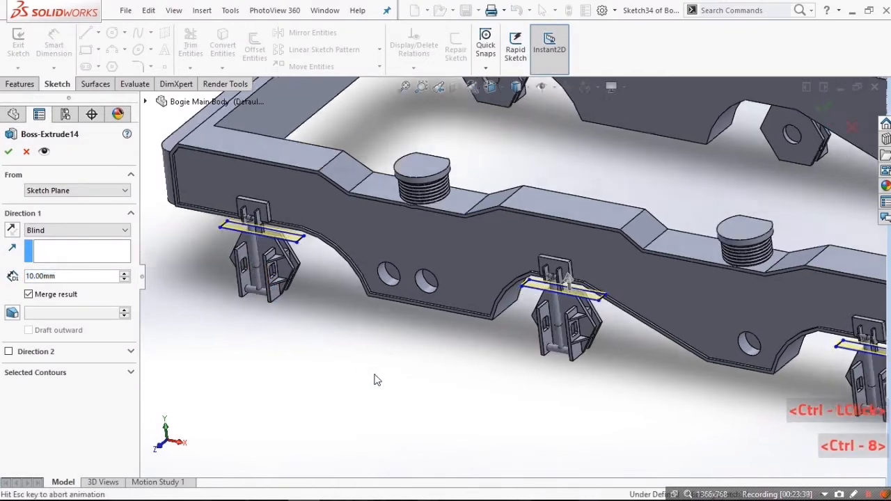
scroll(355, 337, "down", 8)
scroll(379, 337, "down", 2)
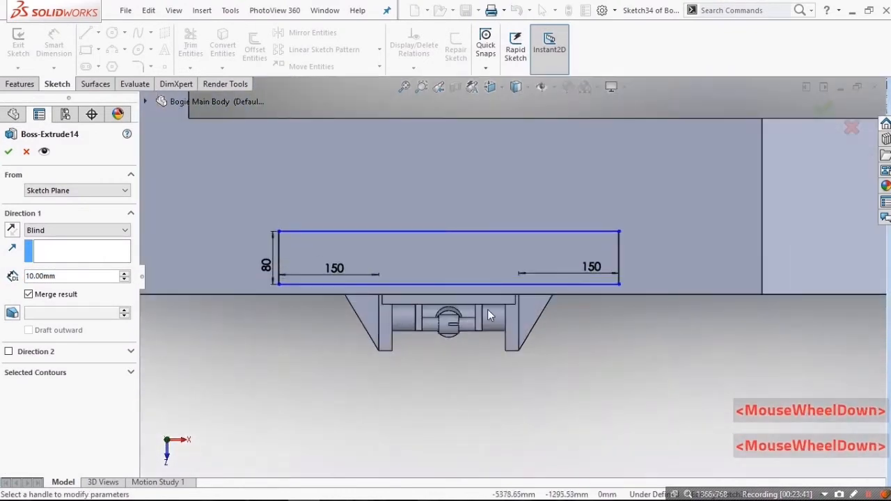
middle_click_drag(491, 311, 466, 205)
scroll(474, 379, "down", 4)
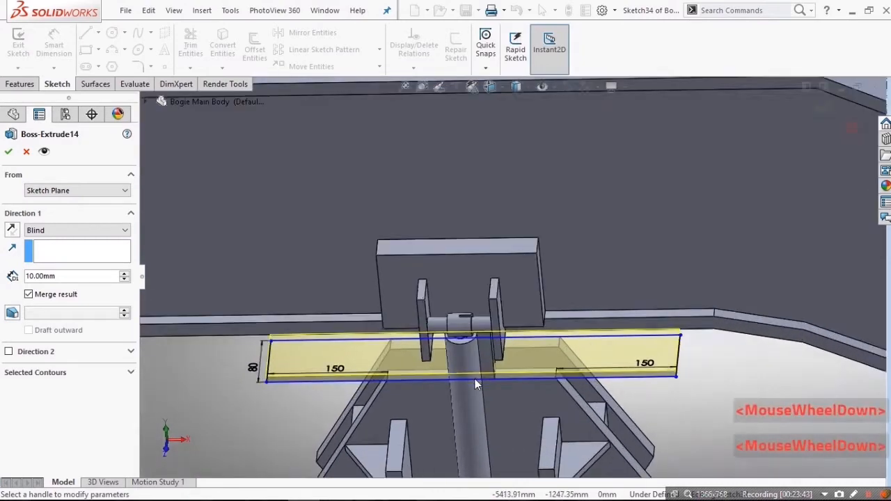
mouse_move(408, 373)
middle_mouse_down()
mouse_move(494, 308)
mouse_move(512, 308)
middle_mouse_up()
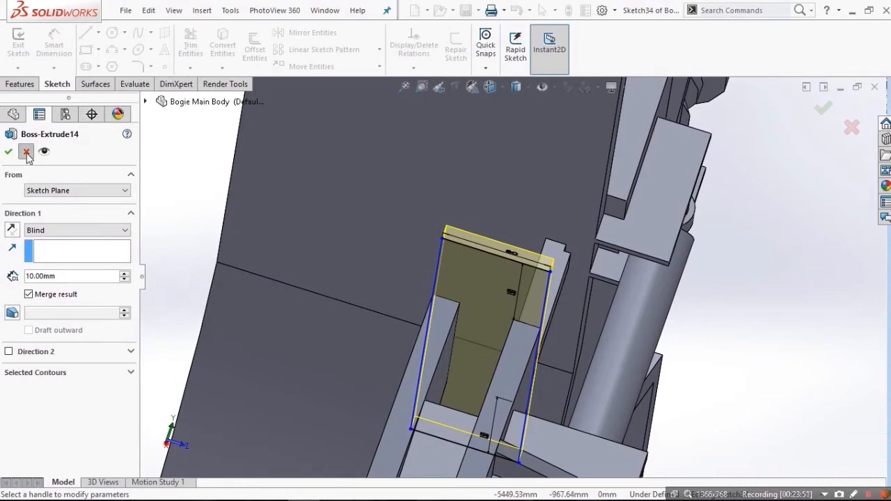
Step: Reopen the definition of Boss-Extrude14 and compare the flat plate's sketch and position at all three hexagonal brackets
left_click(478, 279)
left_click(514, 226)
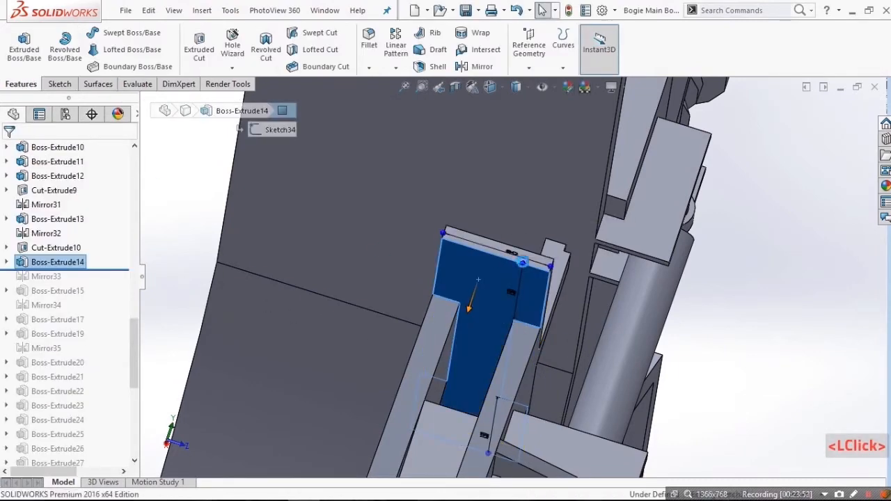
middle_click_drag(516, 311, 390, 324)
scroll(433, 443, "up", 10)
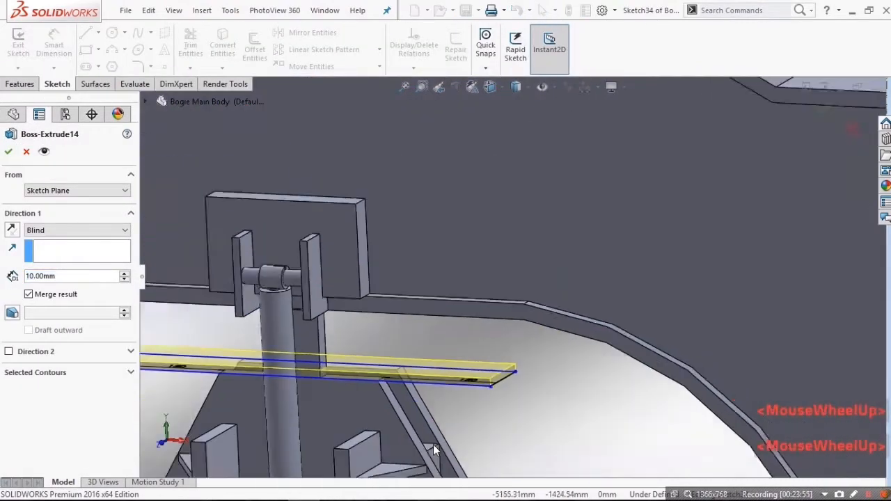
scroll(604, 267, "down", 10)
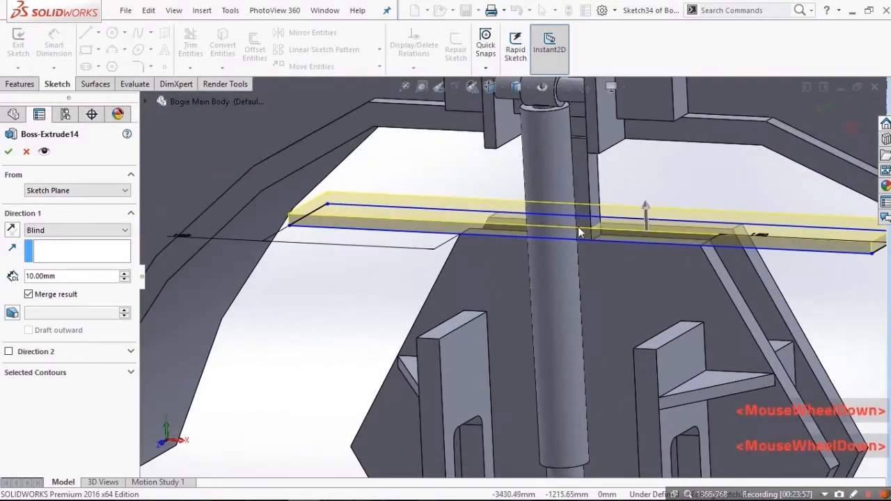
middle_click_drag(577, 232, 724, 278)
scroll(765, 284, "up", 8)
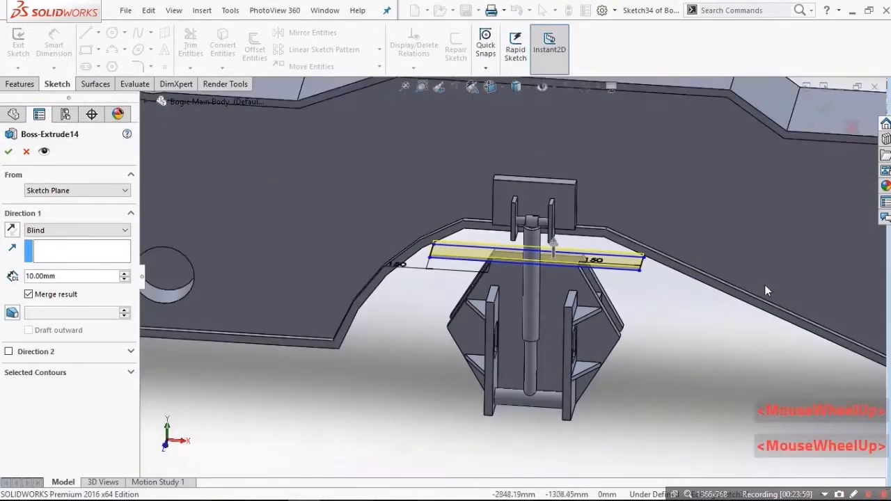
scroll(766, 285, "down", 10)
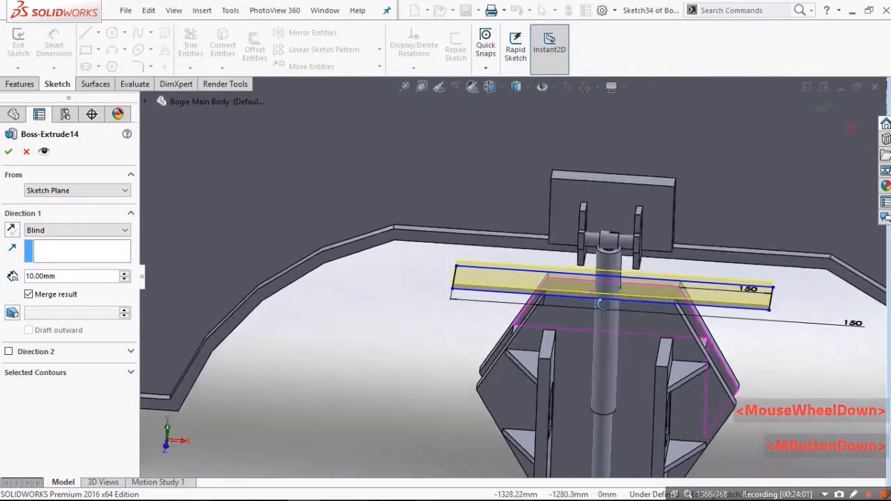
middle_click_drag(701, 263, 420, 324)
scroll(434, 302, "up", 4)
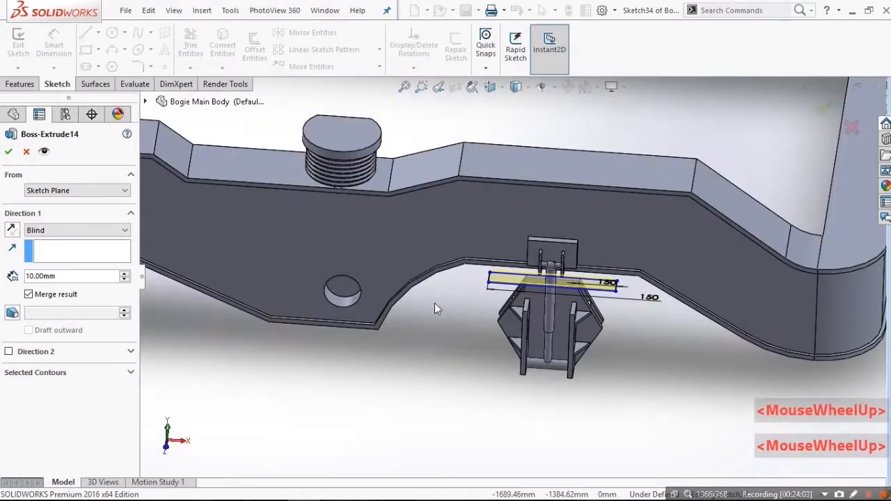
scroll(523, 282, "down", 2)
scroll(528, 274, "up", 6)
scroll(425, 233, "down", 8)
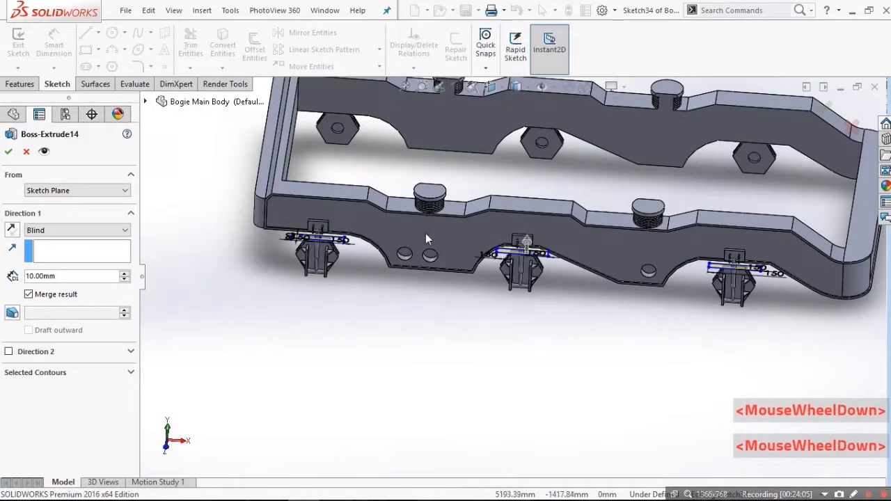
scroll(302, 254, "up", 2)
scroll(639, 270, "down", 2)
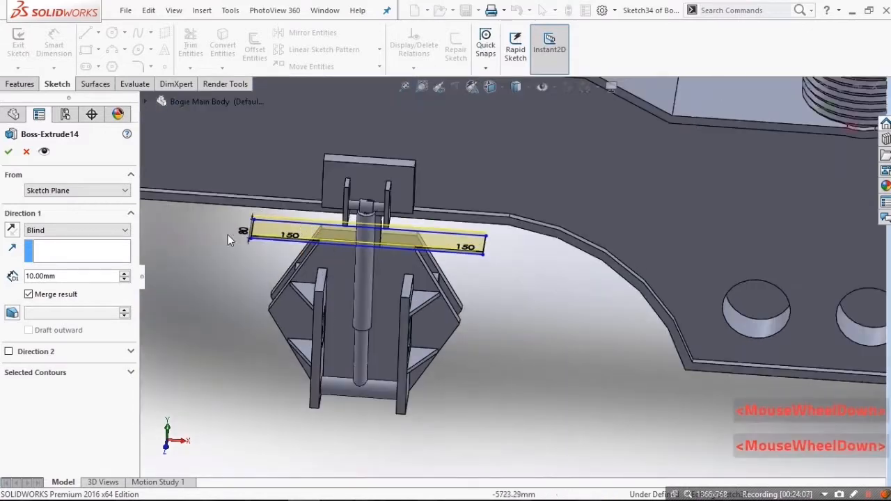
scroll(776, 283, "up", 6)
scroll(536, 292, "down", 7)
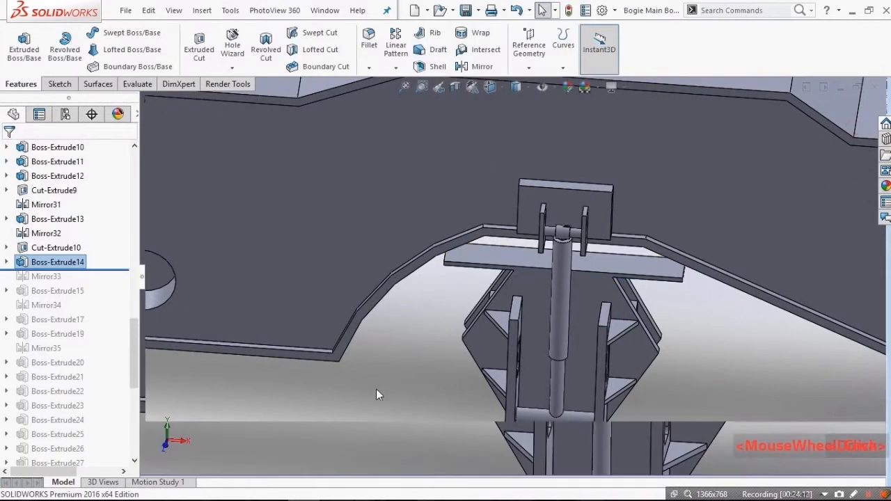
Step: Roll the feature history forward to include Mirror33 and inspect its mirrored plates and holes on the opposite side beam
middle_click_drag(410, 376, 459, 348)
scroll(473, 337, "up", 2)
scroll(473, 338, "up", 1)
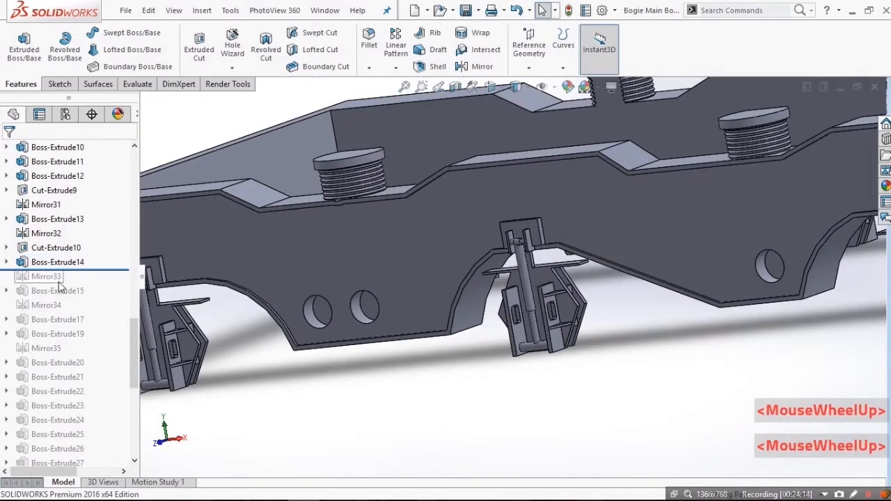
left_click(46, 276)
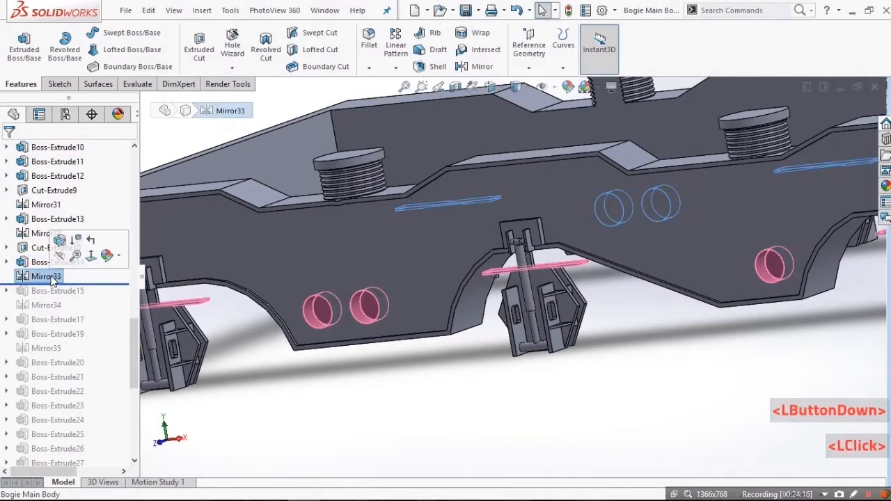
middle_click_drag(530, 329, 538, 345)
middle_click_drag(533, 341, 477, 402)
scroll(477, 401, "up", 6)
scroll(387, 226, "down", 4)
left_click(296, 306)
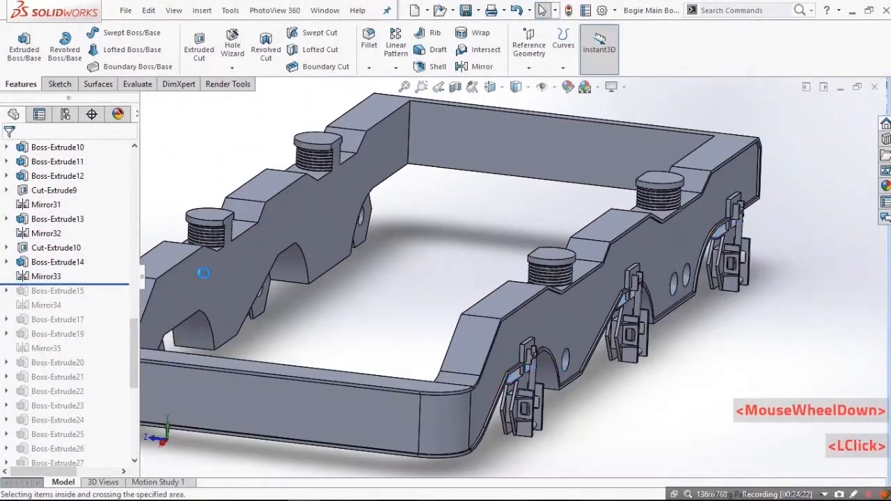
Step: Roll the feature history forward to include Boss-Extrude15 and inspect its long bars between the hexagonal brackets
left_click_drag(89, 286, 94, 298)
left_click(75, 290)
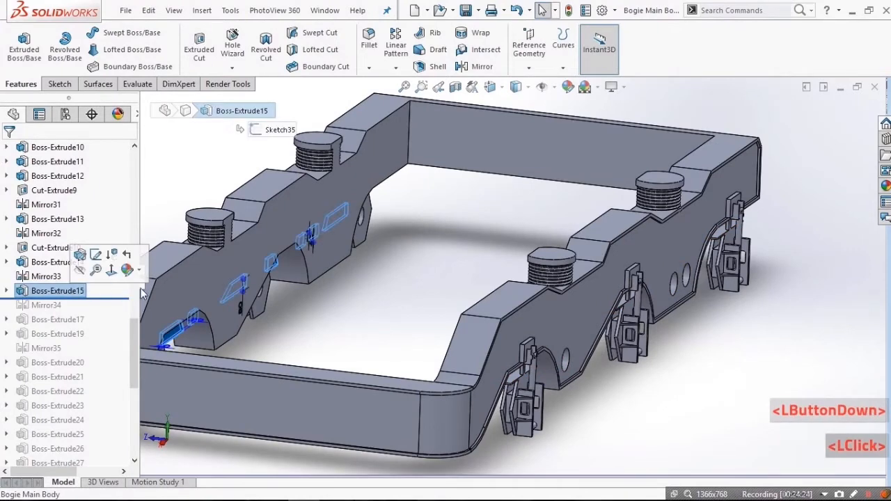
middle_click_drag(259, 282, 388, 322)
left_click(378, 368)
scroll(379, 372, "up", 3)
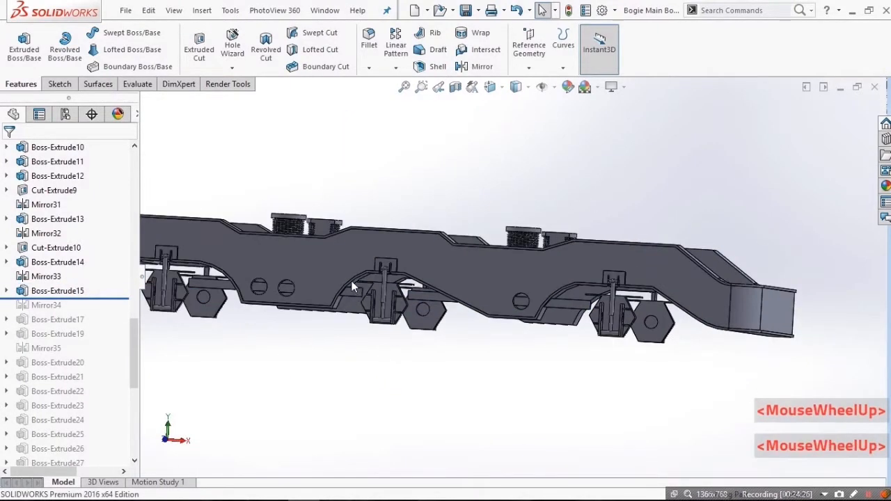
scroll(222, 292, "down", 5)
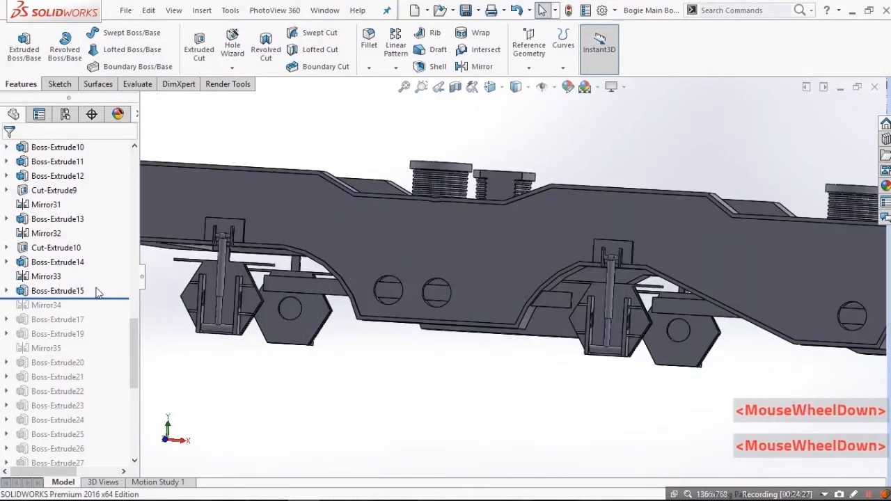
Step: Open the definition of Boss-Extrude15 and examine the long bars' sketch dimensions along the side beam
left_click(42, 291)
left_click(43, 255)
key("ctrl+8")
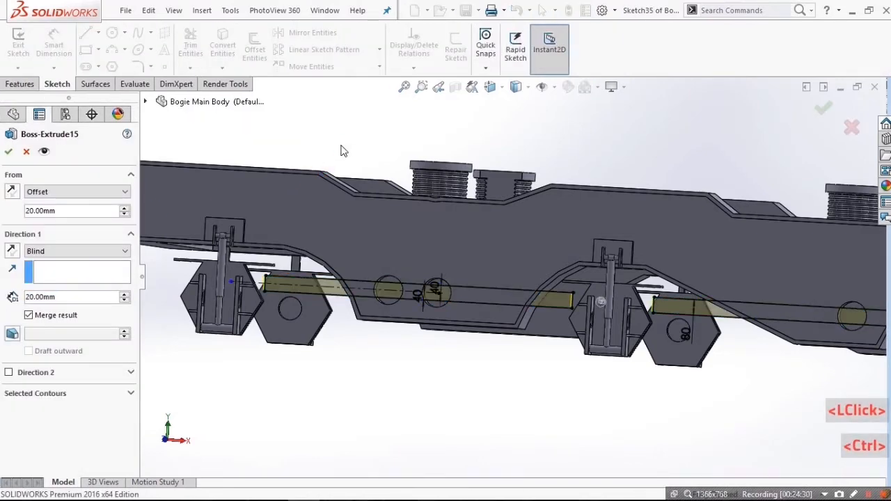
scroll(420, 272, "down", 4)
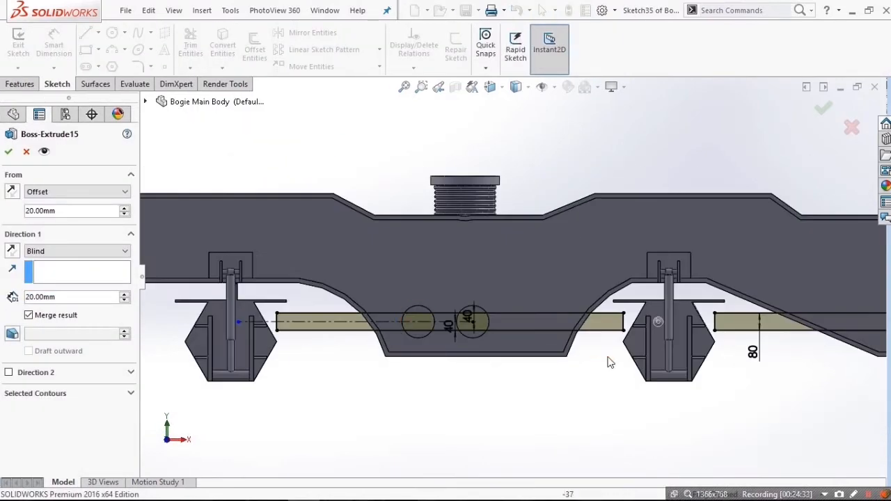
scroll(761, 344, "up", 2)
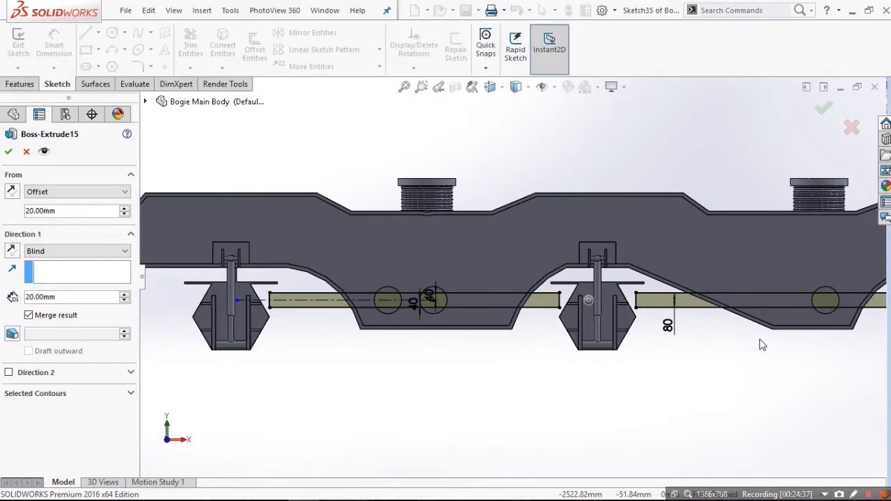
scroll(762, 344, "up", 4)
scroll(601, 254, "down", 3)
scroll(272, 281, "up", 1)
Step: Examine the start offset and thickness of Boss-Extrude15's bars beside the hexagonal brackets, and close the definition
middle_click_drag(271, 281, 327, 225)
scroll(451, 304, "down", 2)
scroll(451, 303, "up", 3)
scroll(289, 304, "down", 5)
scroll(231, 259, "down", 4)
scroll(581, 371, "up", 3)
scroll(708, 296, "down", 4)
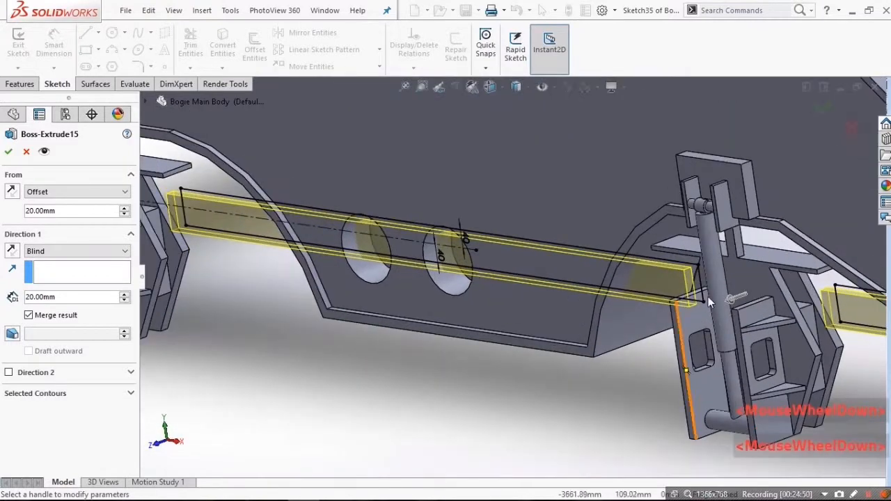
left_click(9, 151)
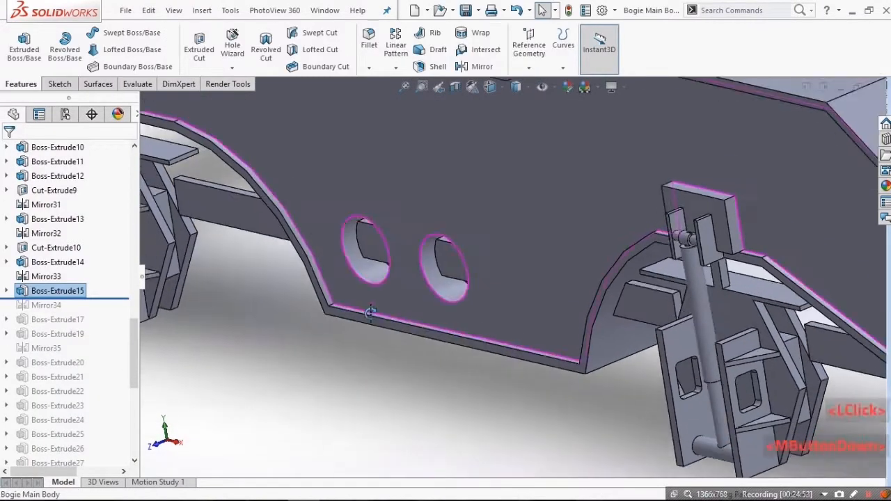
Step: Open Boss-Extrude15's sketch for editing, examine the bar profile from an angled view, and leave the sketch without changes
scroll(198, 229, "down", 5)
left_click(198, 229)
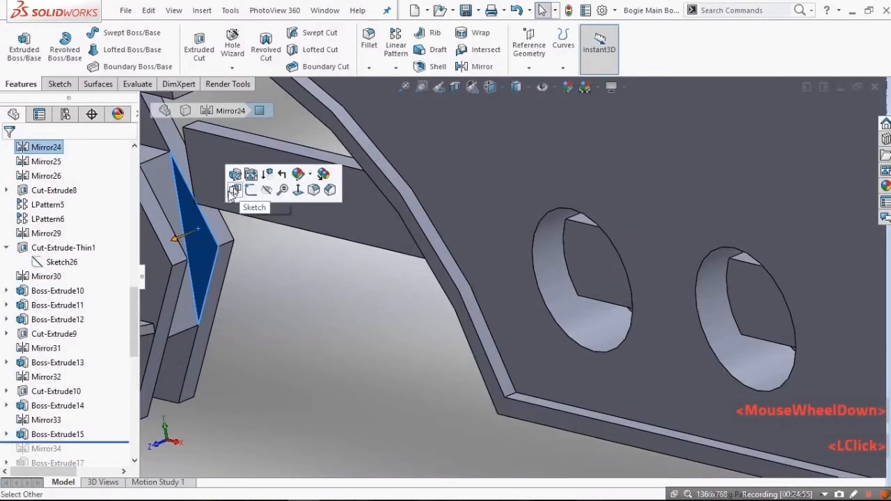
left_click(264, 216)
left_click(322, 124)
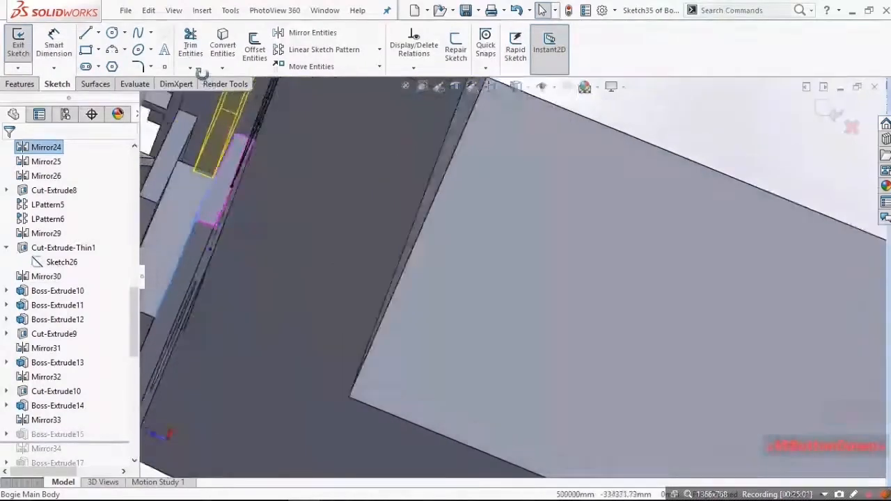
scroll(221, 257, "up", 2)
scroll(226, 283, "up", 4)
mouse_move(229, 285)
middle_mouse_down()
mouse_move(382, 356)
mouse_move(398, 375)
middle_mouse_up()
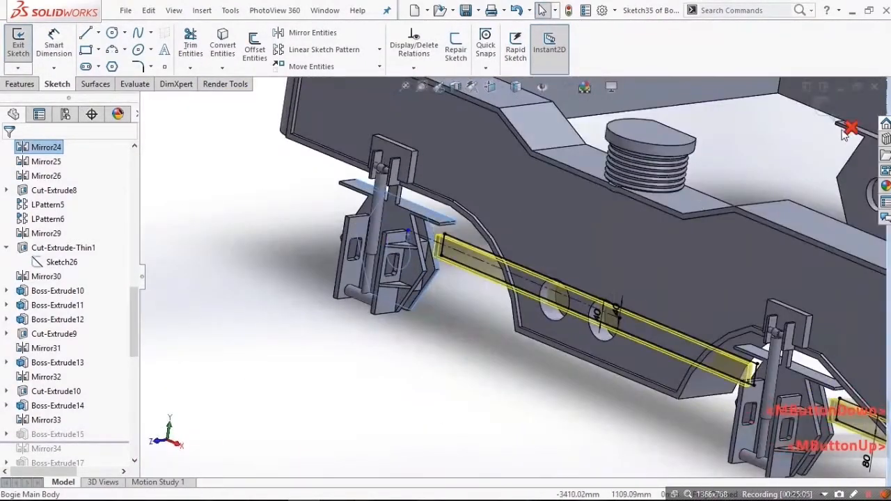
left_click(851, 128)
Step: Reopen the definition of Boss-Extrude15 and compare its bar started from the sketch plane and from the 20 mm offset, keeping the offset
left_click(476, 264)
scroll(476, 250, "down", 4)
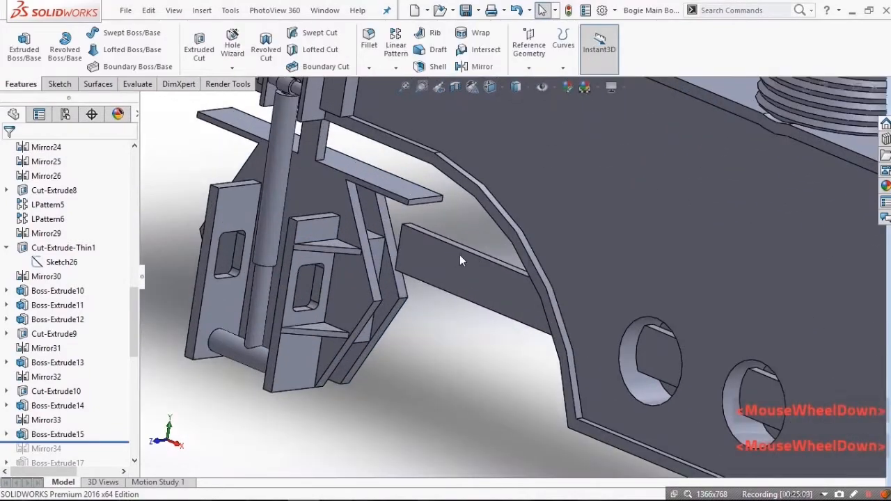
left_click(460, 254)
middle_click_drag(441, 274, 400, 273)
scroll(402, 254, "down", 6)
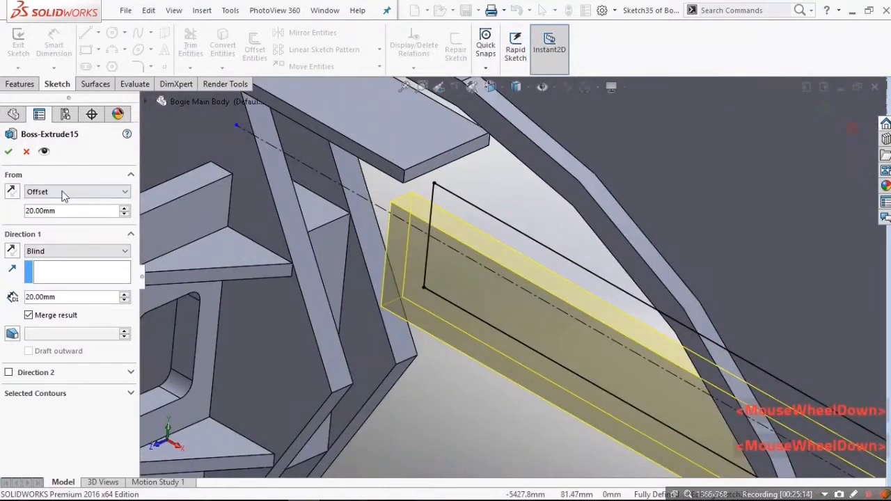
left_click(63, 194)
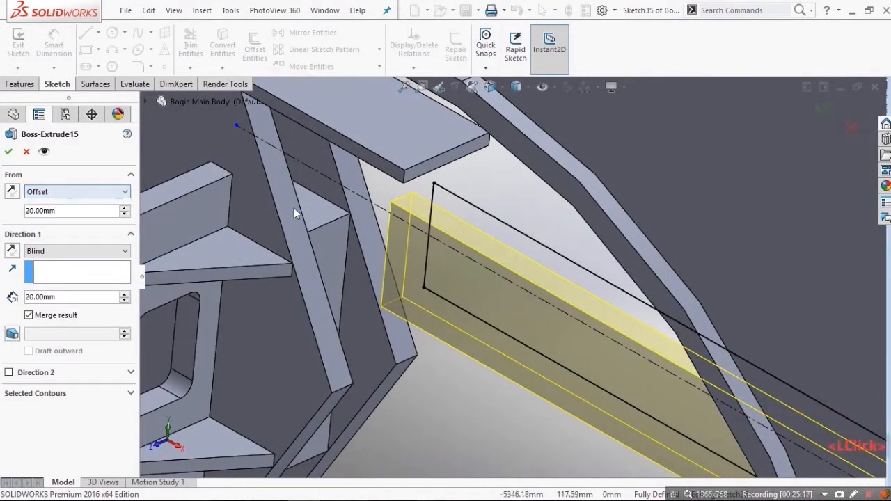
left_click(48, 203)
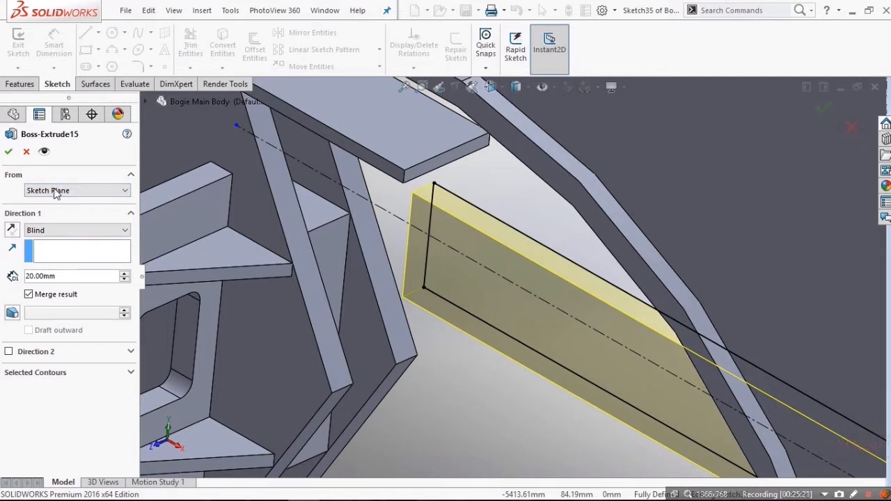
left_click(55, 228)
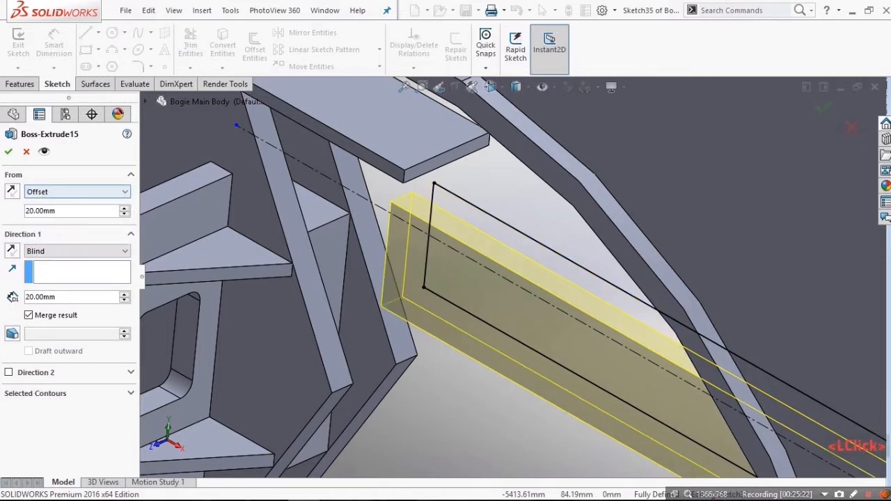
key("Return")
Step: Roll the feature history forward to include Mirror34 and open the definition of that mirror
scroll(517, 407, "up", 6)
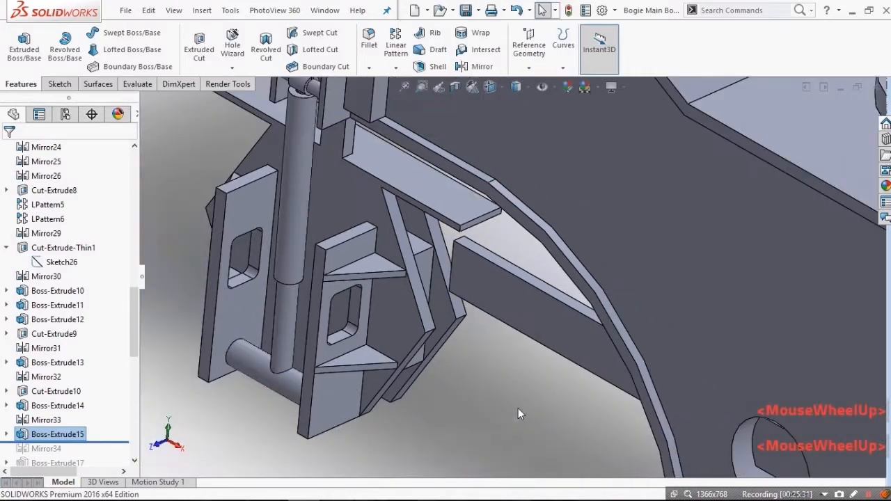
scroll(673, 390, "up", 3)
scroll(523, 143, "down", 8)
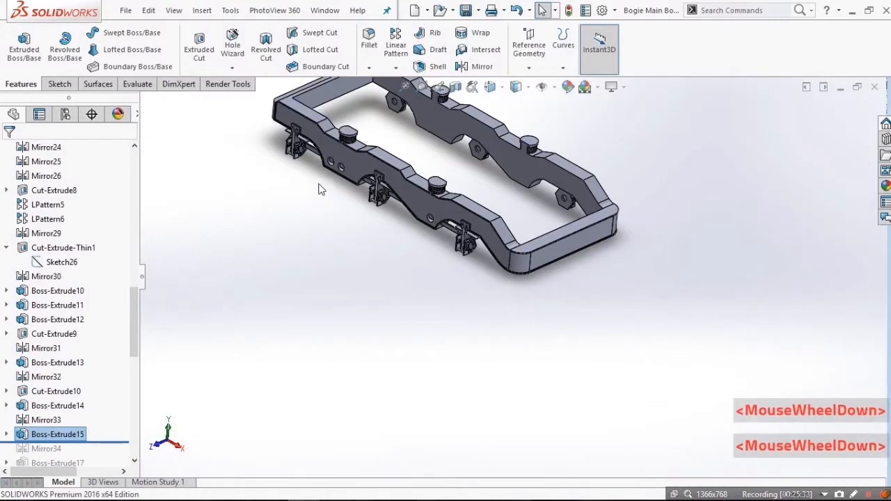
middle_click_drag(513, 120, 533, 339)
scroll(533, 344, "down", 2)
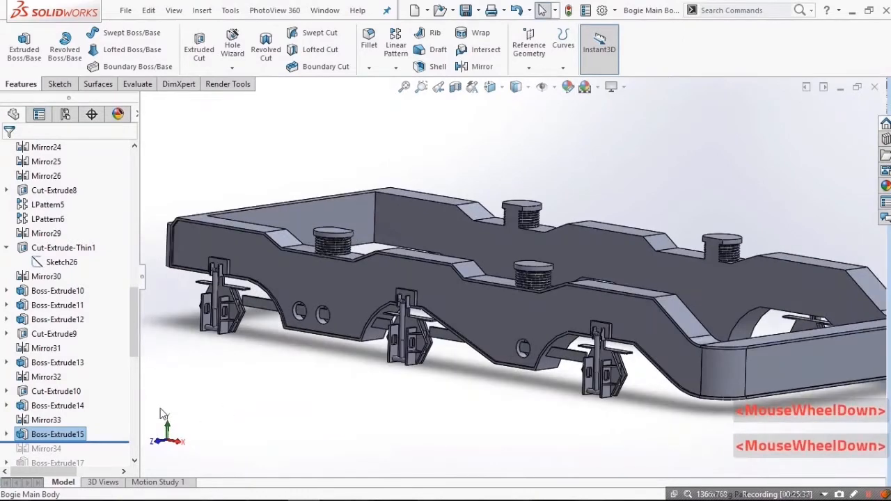
scroll(85, 344, "down", 4)
left_click_drag(91, 270, 91, 277)
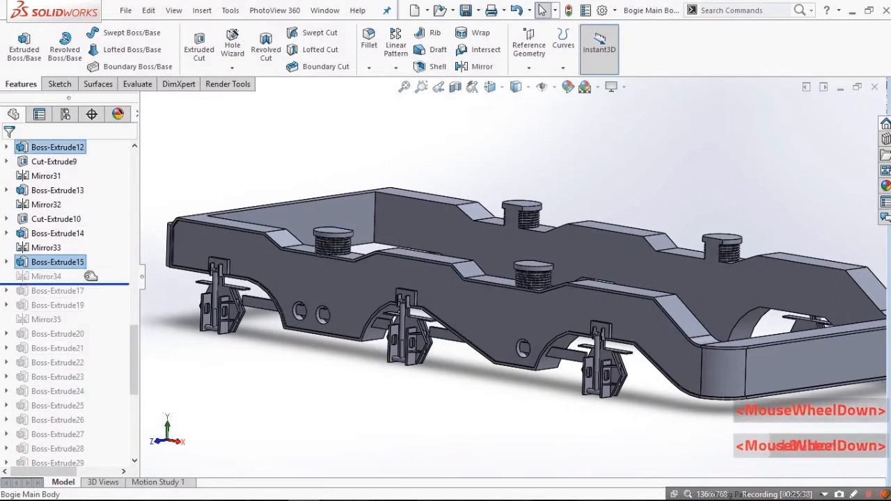
left_click(45, 276)
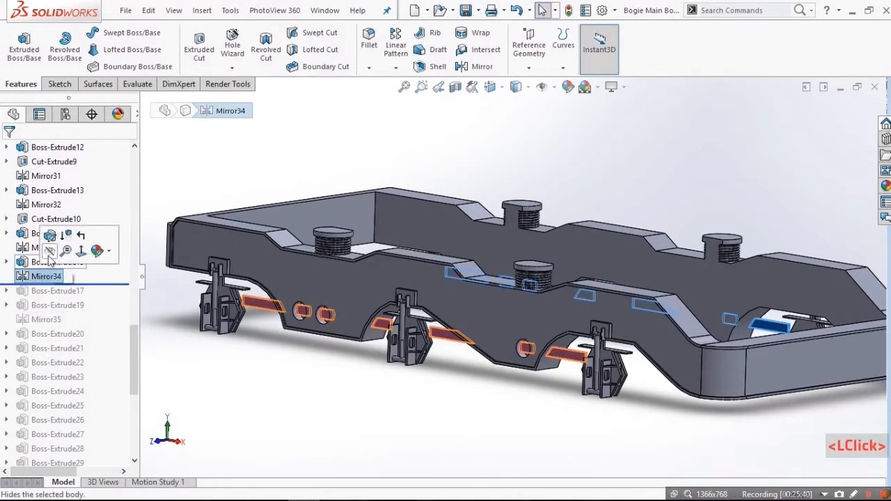
left_click(49, 236)
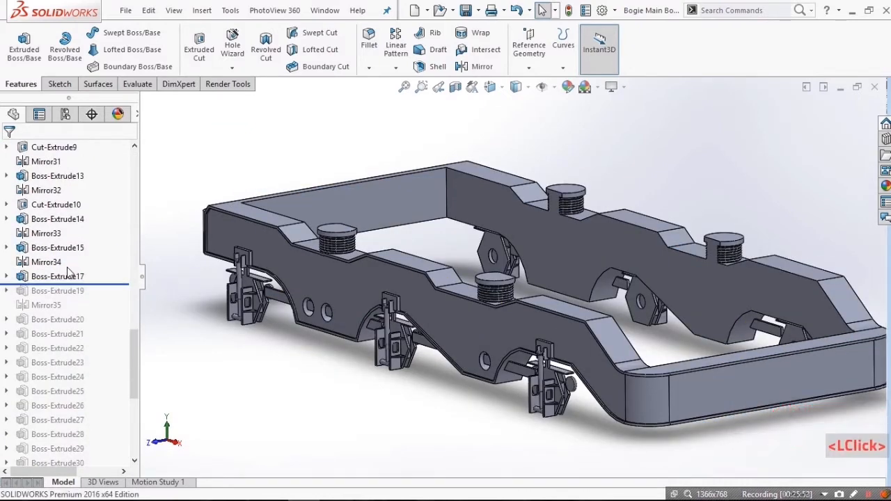
Step: Open the definition of Boss-Extrude17 and examine the circles' diameter and spacing around the end hexagonal bracket
left_click(65, 279)
left_click(64, 279)
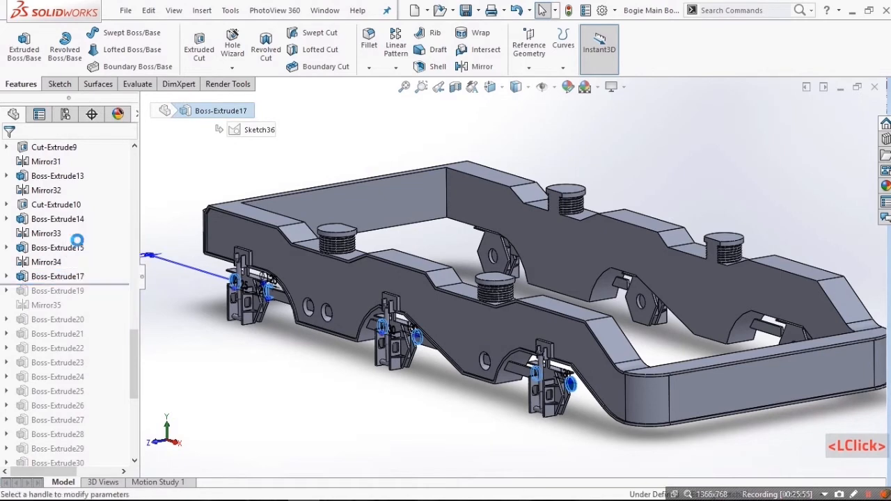
key("ctrl+8")
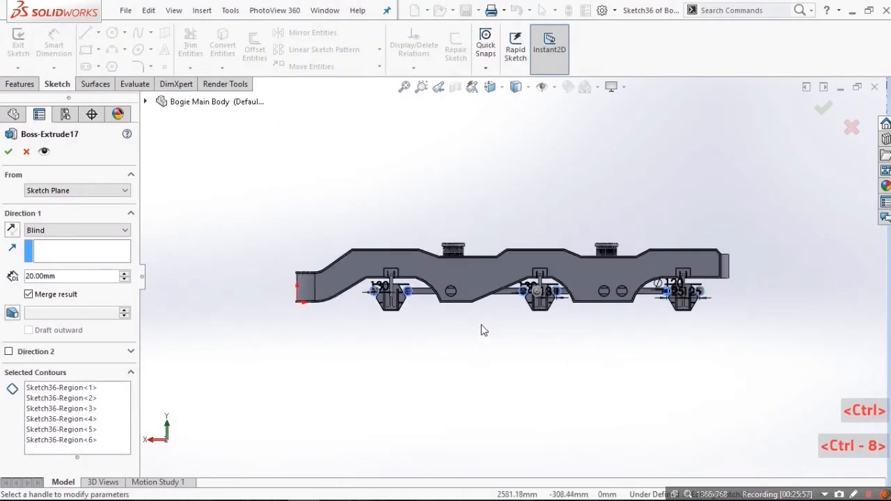
key("ctrl+8")
scroll(362, 306, "down", 5)
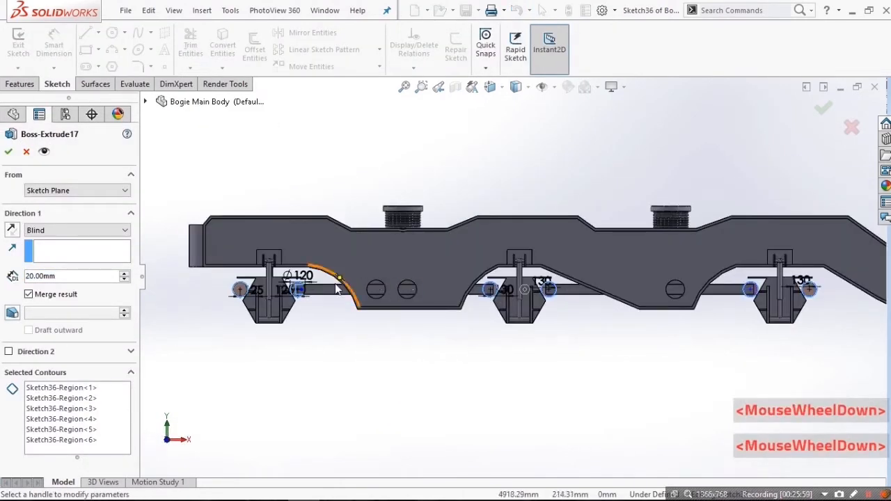
scroll(300, 297, "up", 1)
scroll(398, 293, "down", 3)
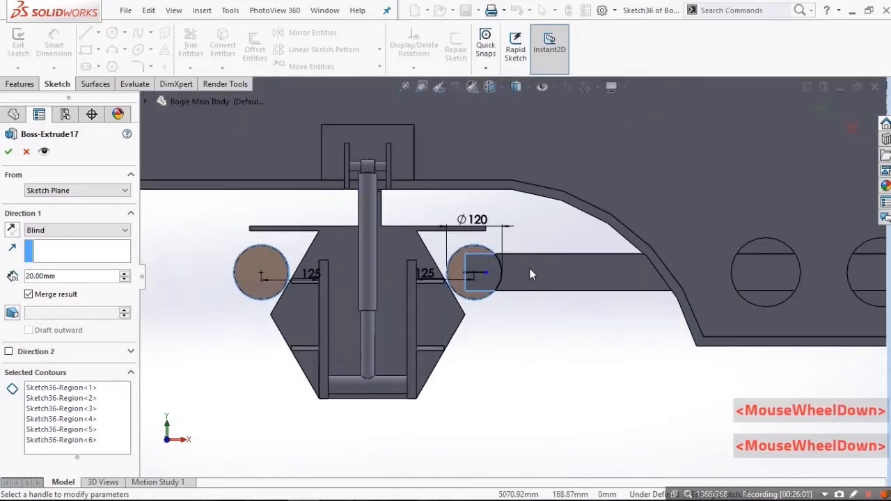
left_click(357, 297)
scroll(582, 286, "up", 3)
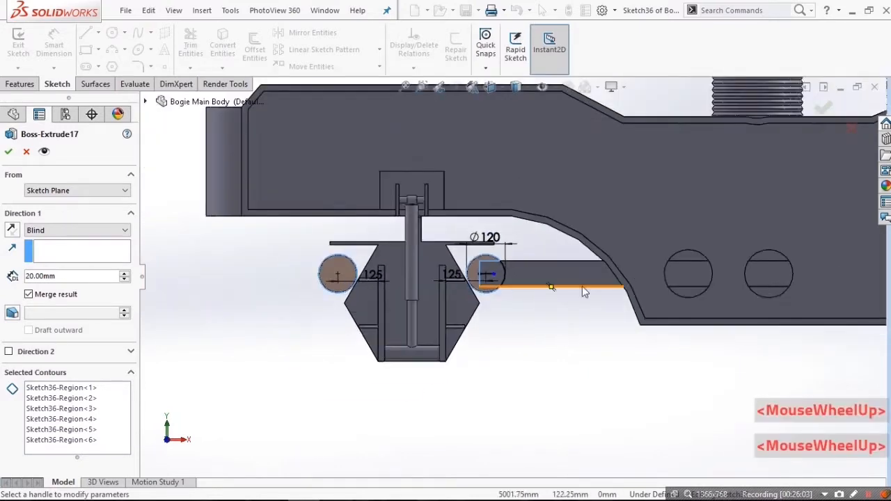
Step: Examine Boss-Extrude17's circle positions at the other two hexagonal brackets, and close the definition
scroll(775, 302, "down", 5)
scroll(495, 276, "up", 3)
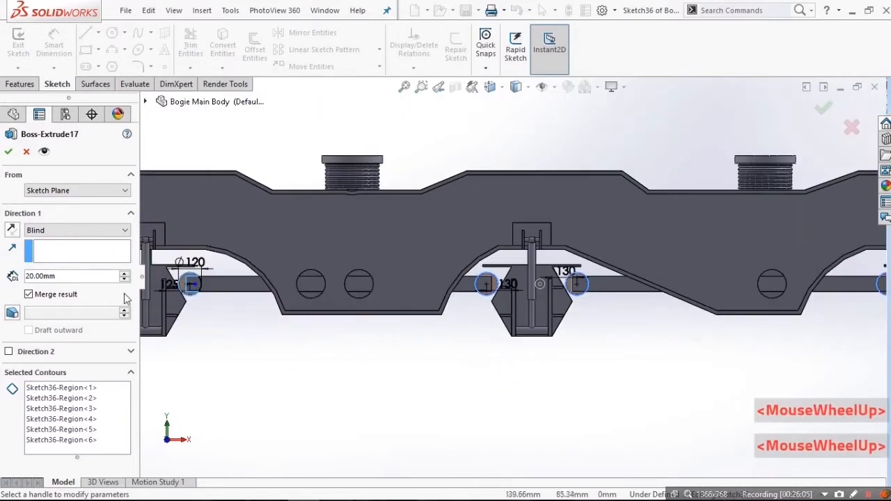
scroll(314, 282, "down", 3)
scroll(312, 280, "up", 3)
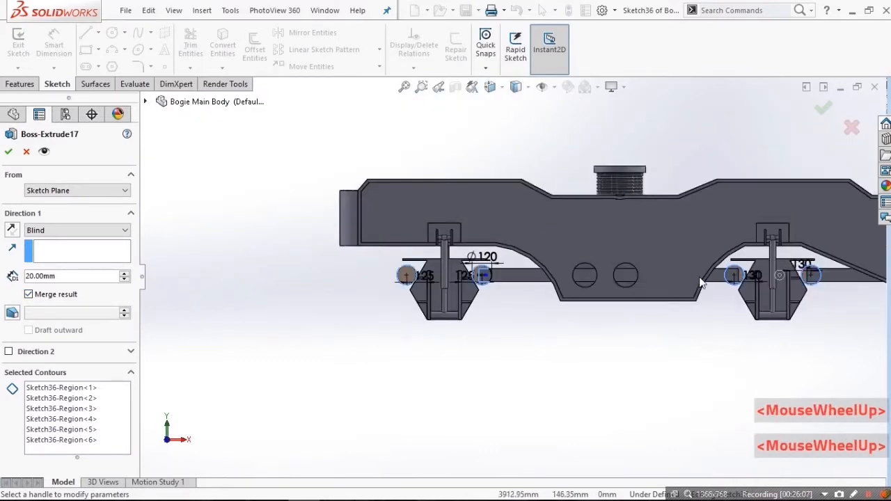
scroll(723, 275, "down", 4)
scroll(754, 282, "down", 3)
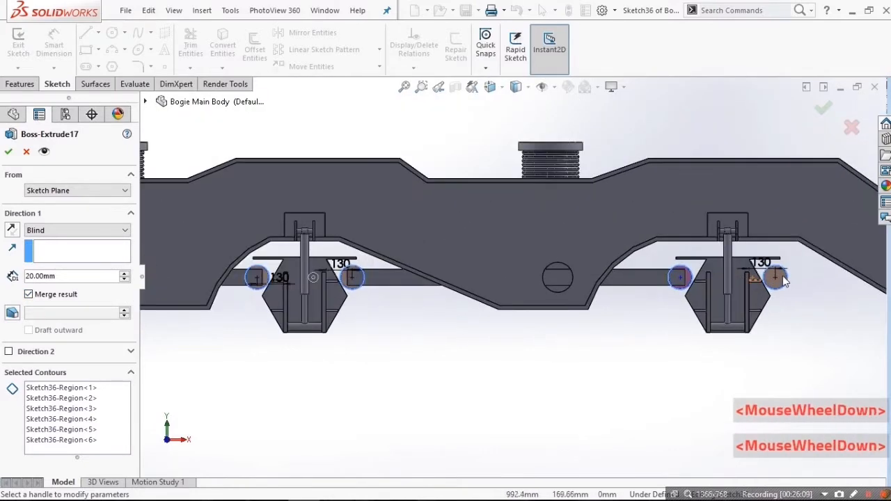
left_click(846, 132)
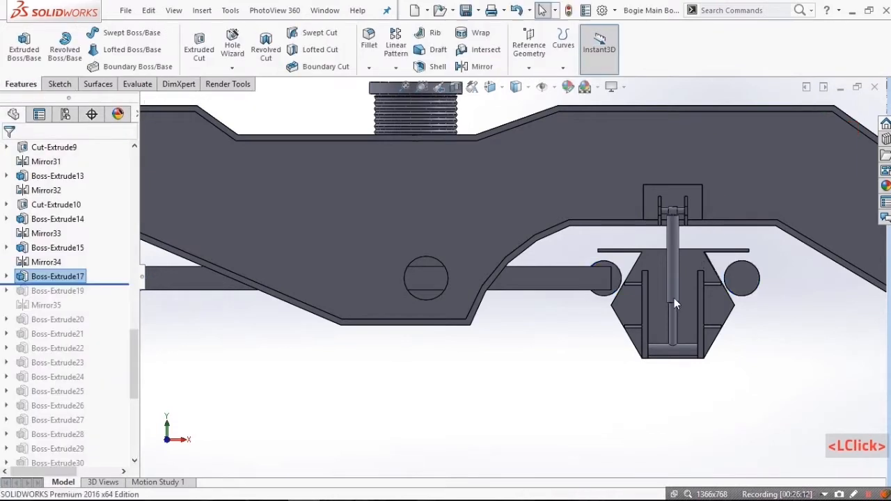
Step: Roll the feature history forward to include Boss-Extrude19
left_click_drag(108, 286, 71, 291)
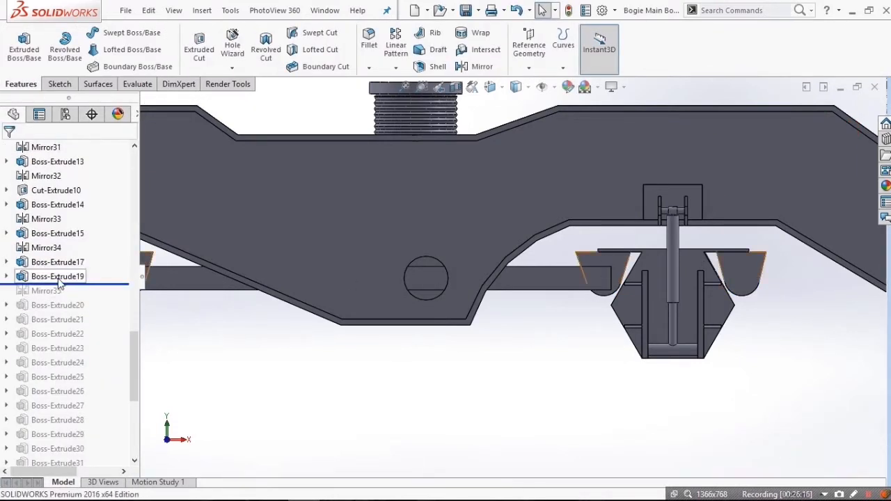
Step: Open the sketch of Boss-Extrude19 and examine its tapered profiles around the circles at the hexagonal brackets
left_click(59, 277)
scroll(629, 267, "down", 2)
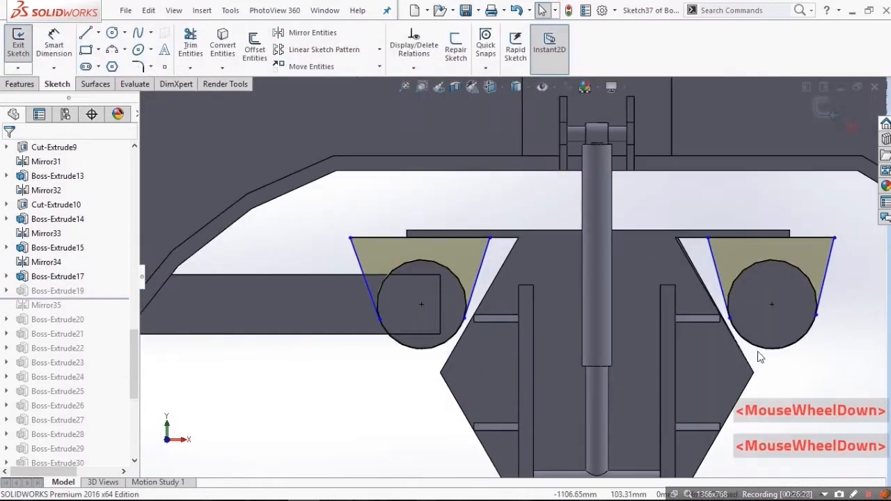
middle_click_drag(718, 243, 807, 299)
scroll(816, 309, "down", 2)
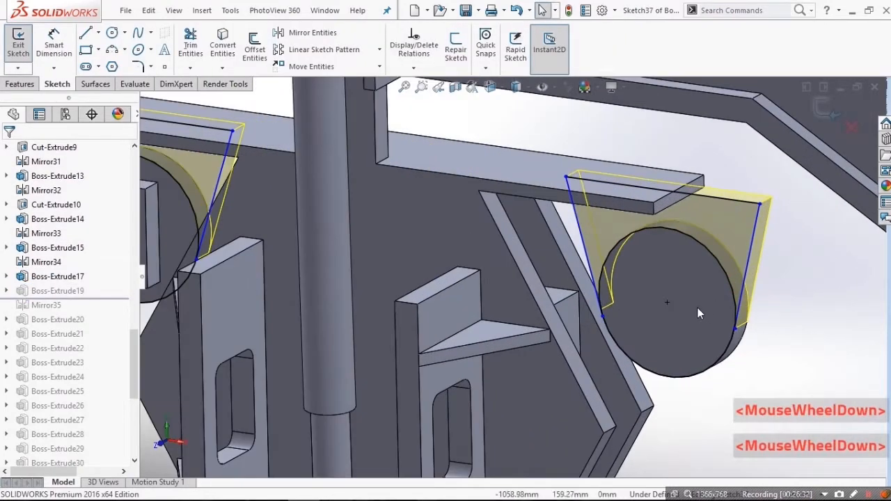
scroll(682, 303, "up", 4)
scroll(501, 284, "down", 2)
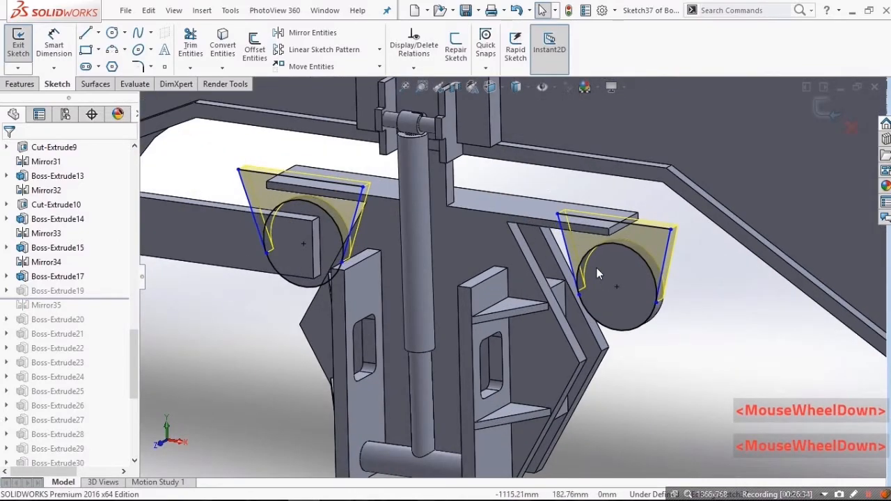
scroll(556, 277, "up", 4)
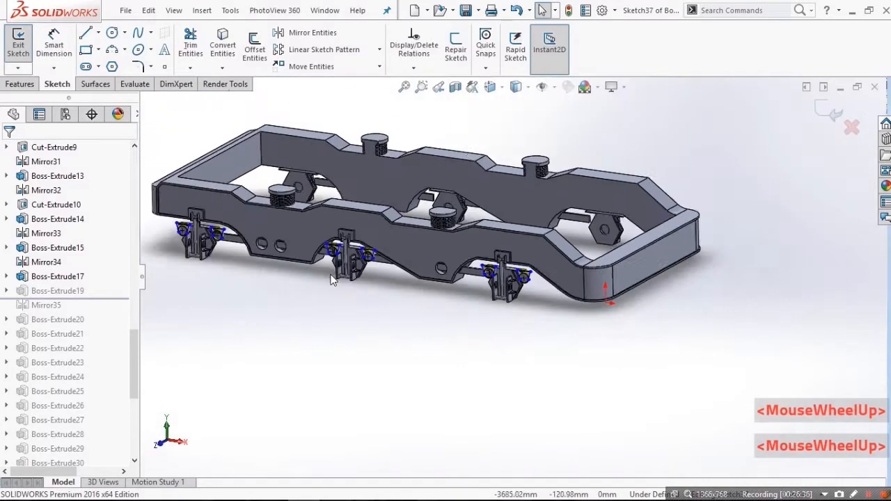
scroll(380, 229, "down", 2)
scroll(381, 229, "down", 3)
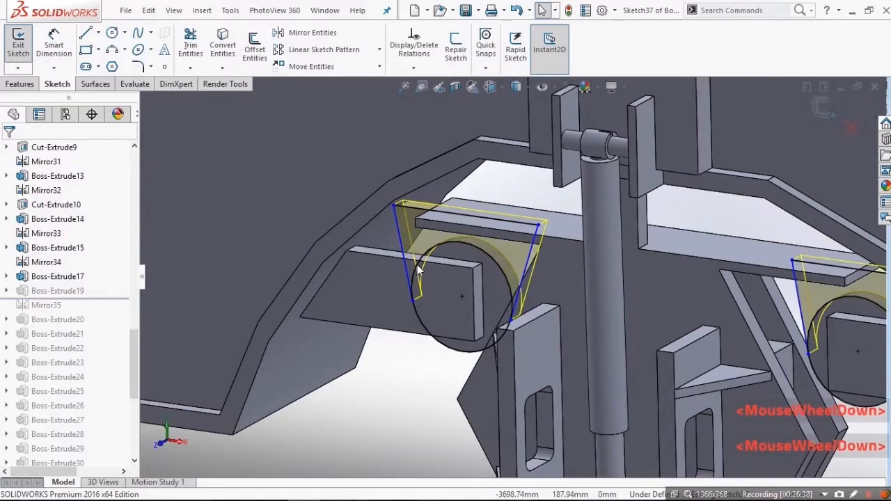
scroll(311, 257, "up", 4)
scroll(313, 259, "down", 4)
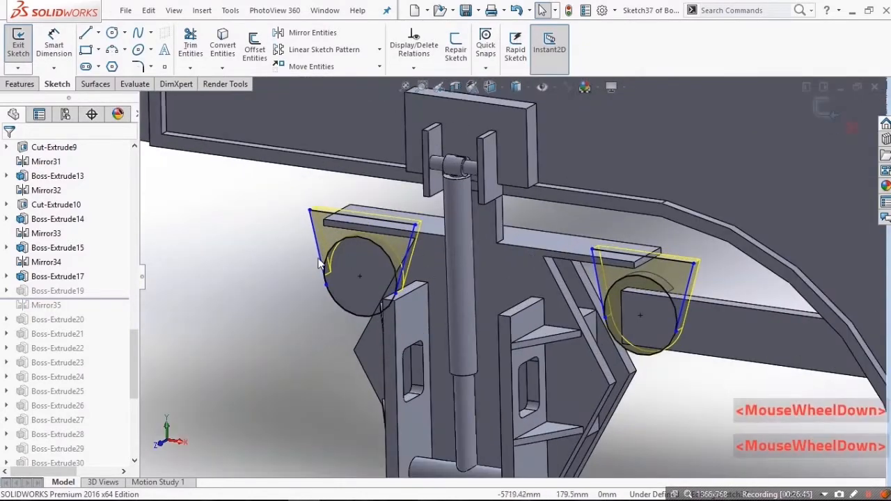
Step: Examine the slanted side lines of Boss-Extrude19's profiles at the end brackets, and exit the sketch without saving changes
left_click(321, 257)
left_click(302, 261)
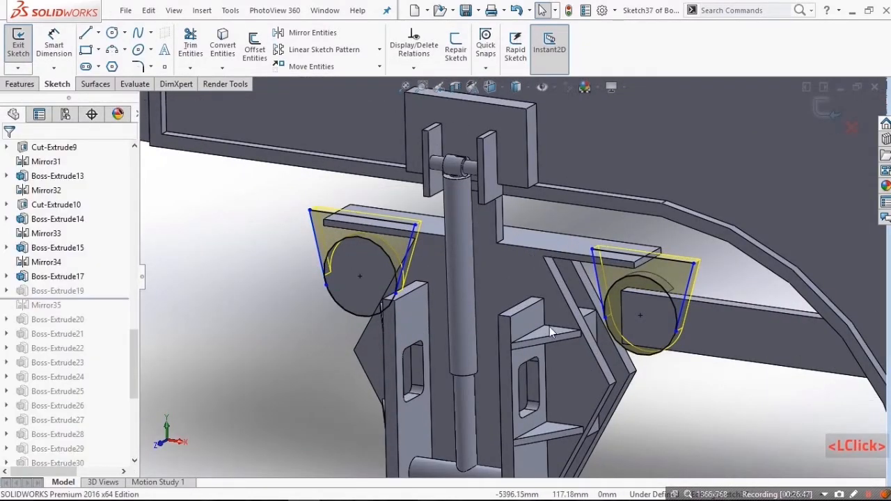
scroll(826, 339, "up", 3)
scroll(826, 335, "down", 5)
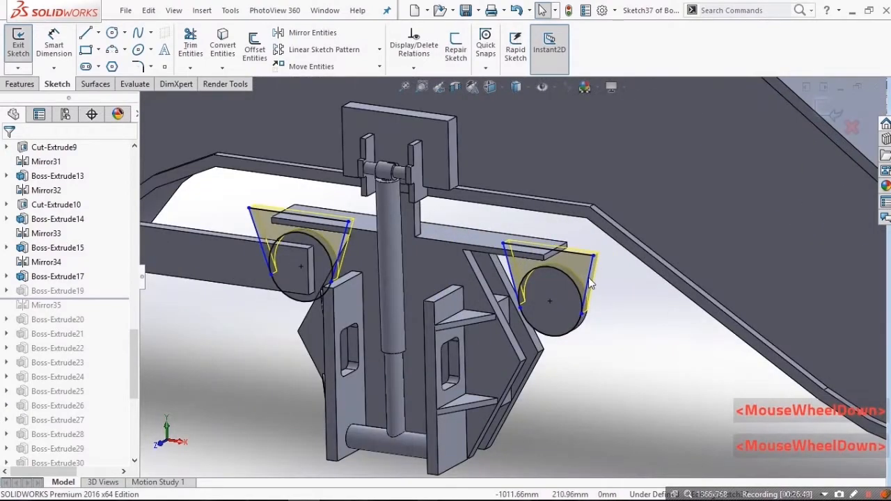
left_click(588, 283)
left_click(626, 294)
scroll(487, 272, "up", 3)
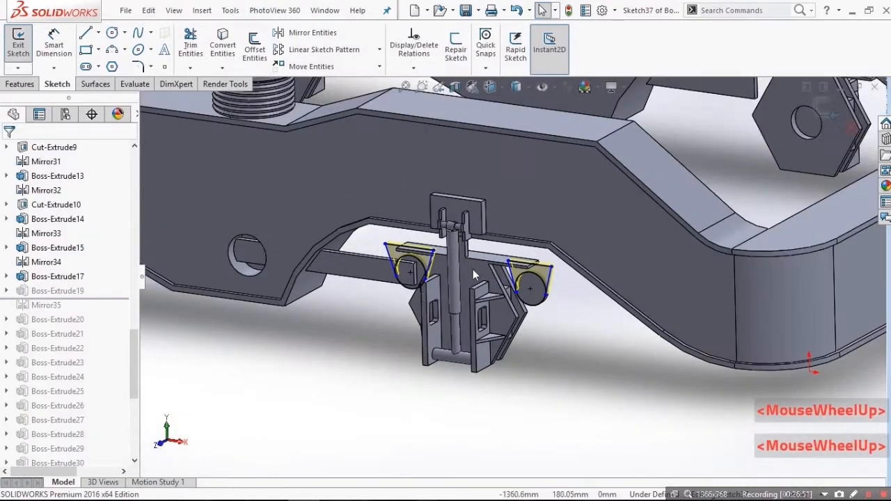
scroll(515, 276, "down", 4)
middle_click_drag(518, 278, 465, 209)
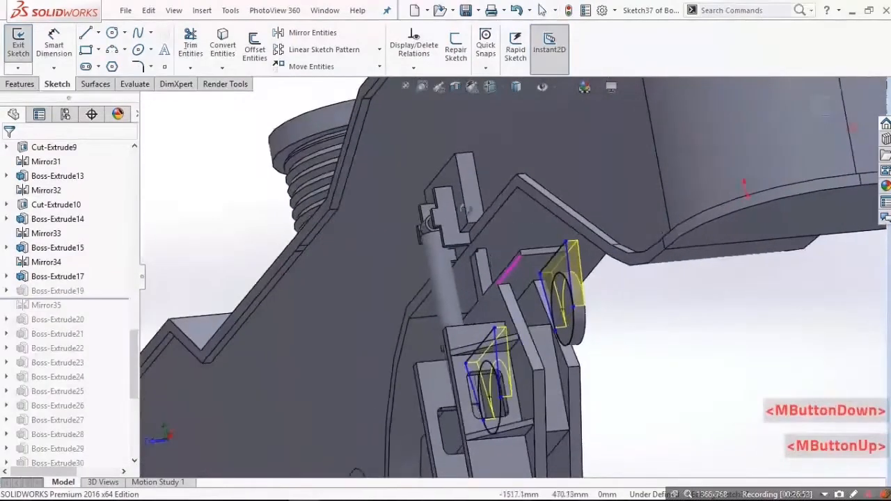
left_click(851, 130)
left_click(497, 263)
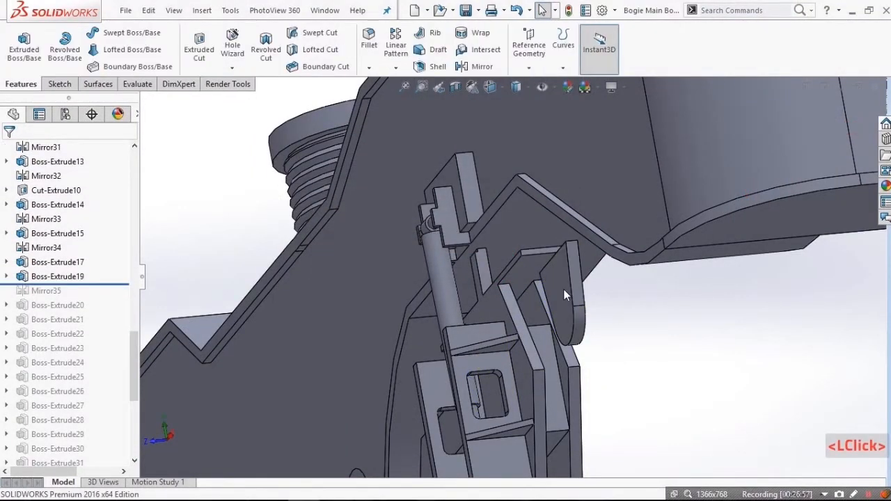
Step: Roll the feature history forward to include Mirror35 and select that mirror
middle_click_drag(563, 289, 510, 272)
scroll(528, 310, "up", 2)
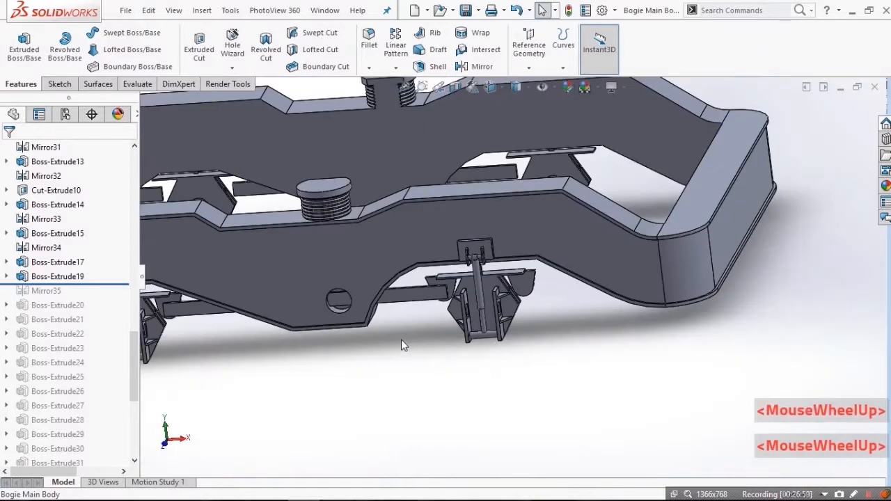
scroll(400, 345, "up", 3)
scroll(427, 241, "down", 2)
scroll(699, 247, "down", 2)
middle_click_drag(699, 248, 169, 304)
left_click_drag(72, 285, 73, 293)
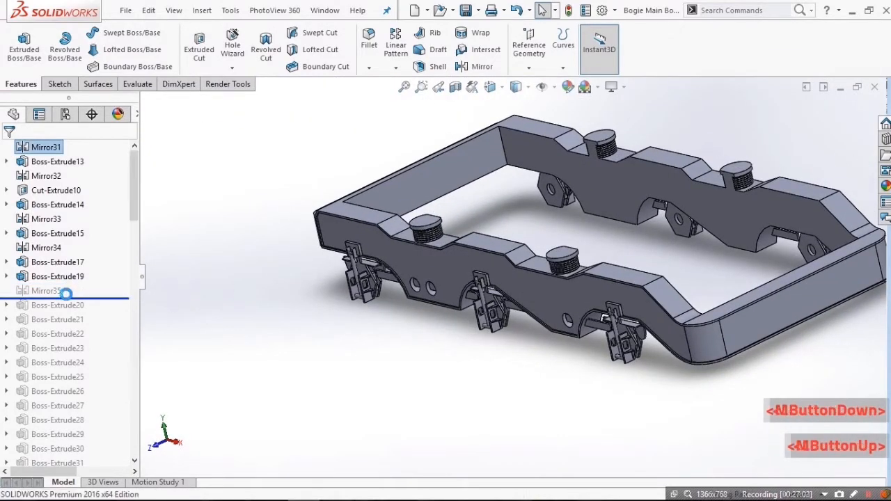
left_click(47, 291)
middle_click_drag(528, 215, 647, 209)
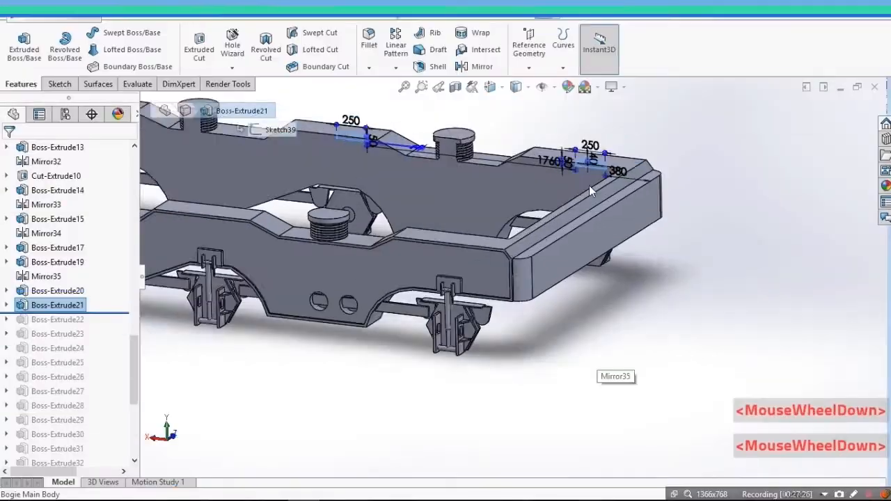
Step: Open the definition of Boss-Extrude21, the small rectangular plates on the outer face of the side frame
middle_click_drag(589, 188, 519, 302)
left_click(519, 302)
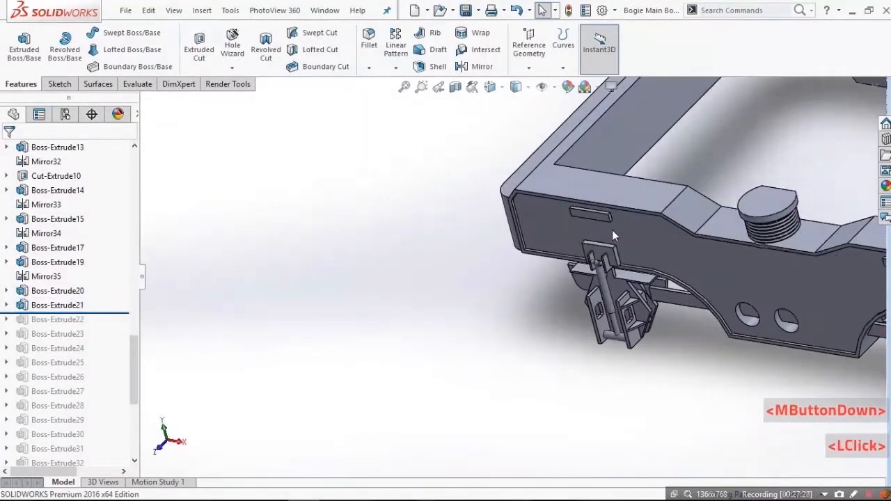
scroll(612, 235, "down", 2)
left_click(68, 305)
left_click(76, 272)
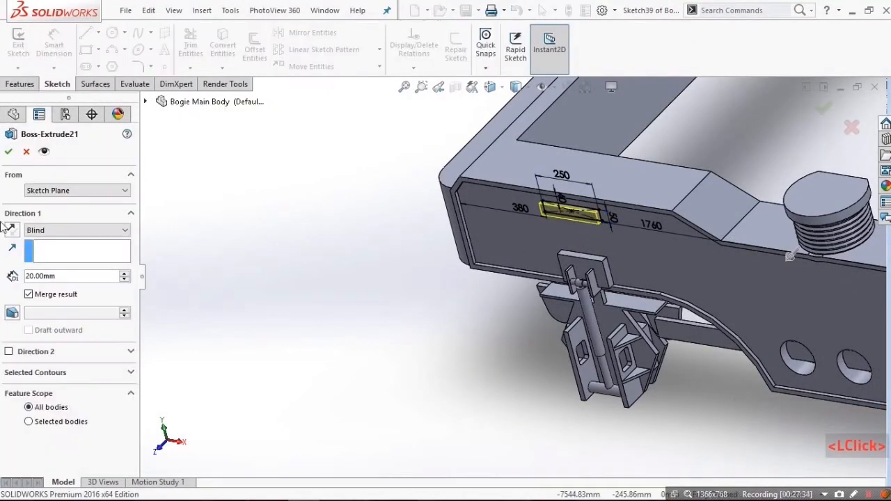
Step: Examine the size and spacing dimensions of Boss-Extrude21's rectangles in a view normal to the sketch, and close the definition
scroll(672, 421, "up", 2)
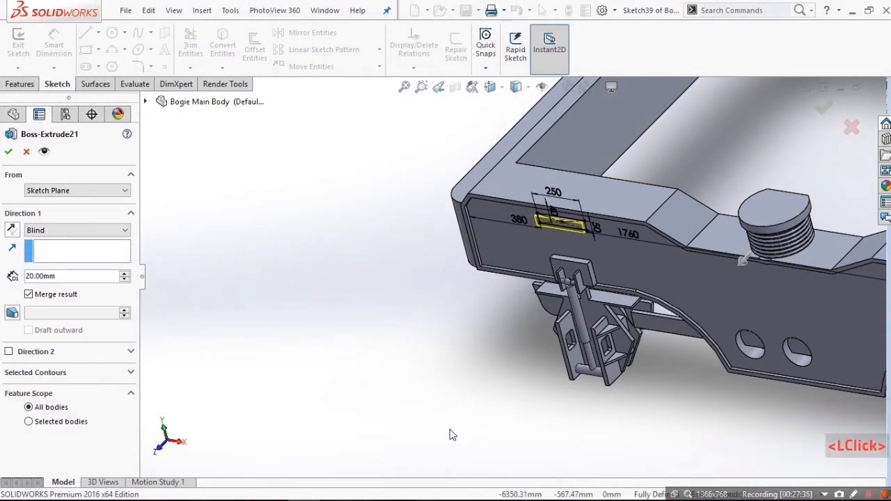
key("ctrl+8")
scroll(368, 236, "down", 2)
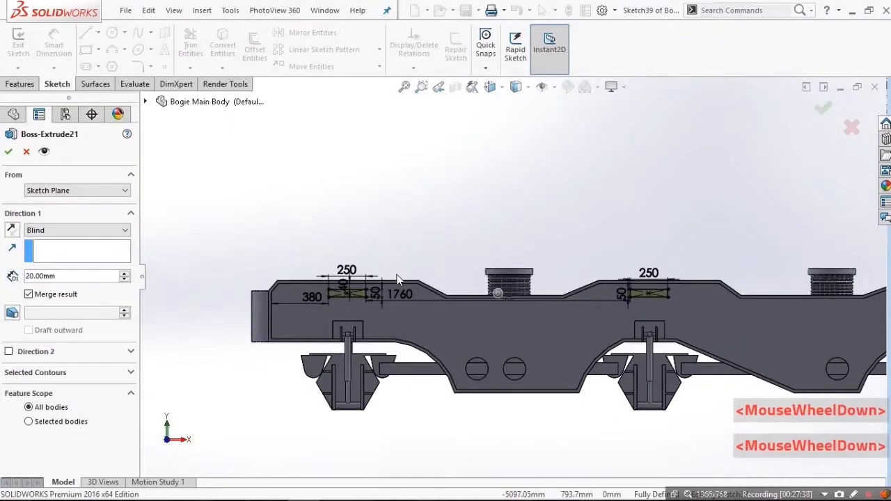
scroll(396, 278, "down", 1)
left_click(28, 153)
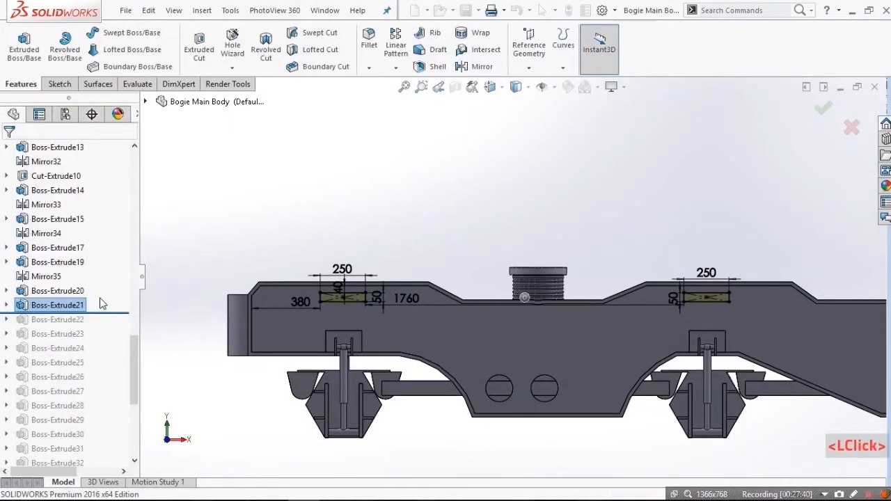
Step: Roll the feature history forward to include Boss-Extrude22 and open its definition
left_click_drag(101, 311, 101, 326)
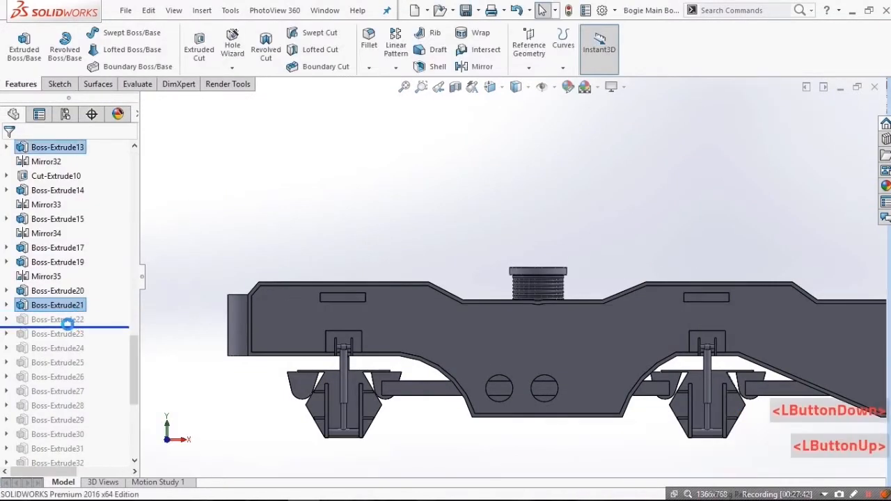
left_click(77, 319)
left_click(77, 285)
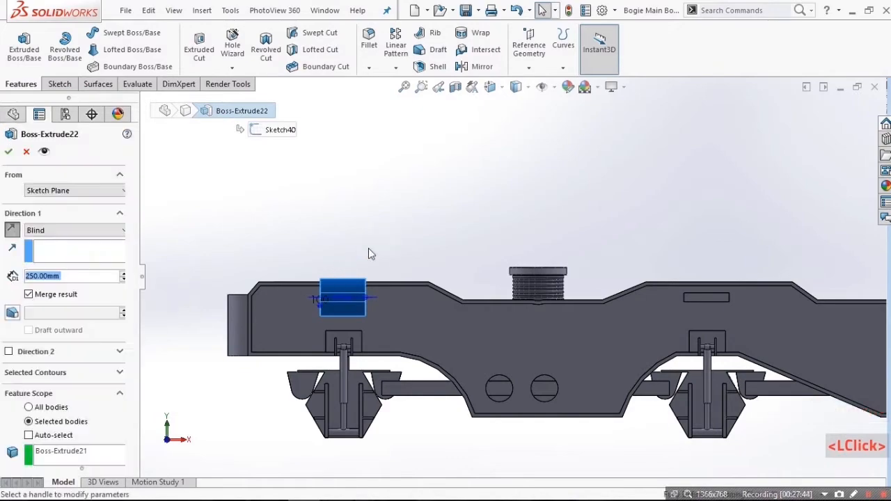
Step: Examine the circle radius and extrusion direction of Boss-Extrude22's cylinder on the rectangular plate
middle_click_drag(368, 248, 421, 163)
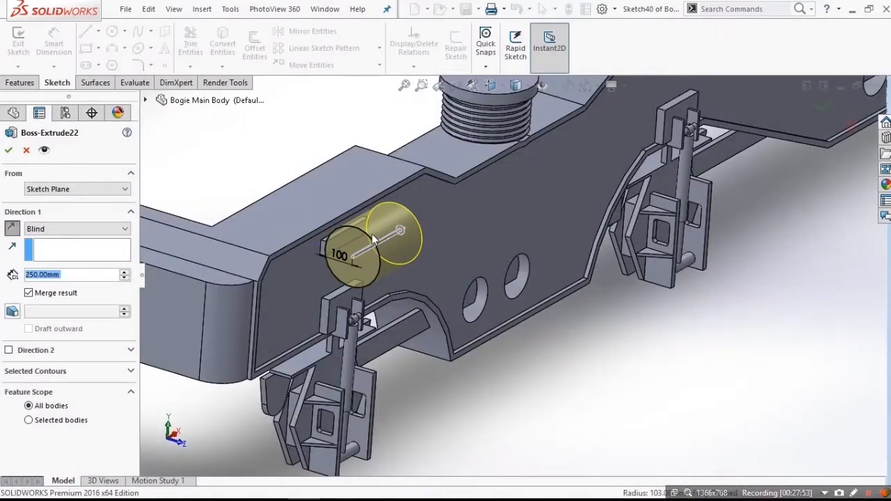
scroll(367, 254, "down", 4)
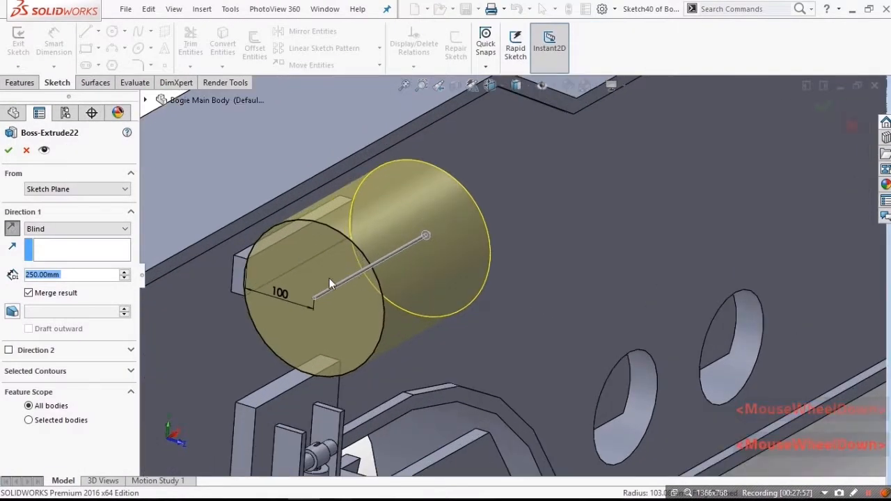
middle_click_drag(328, 277, 284, 294)
scroll(225, 263, "down", 2)
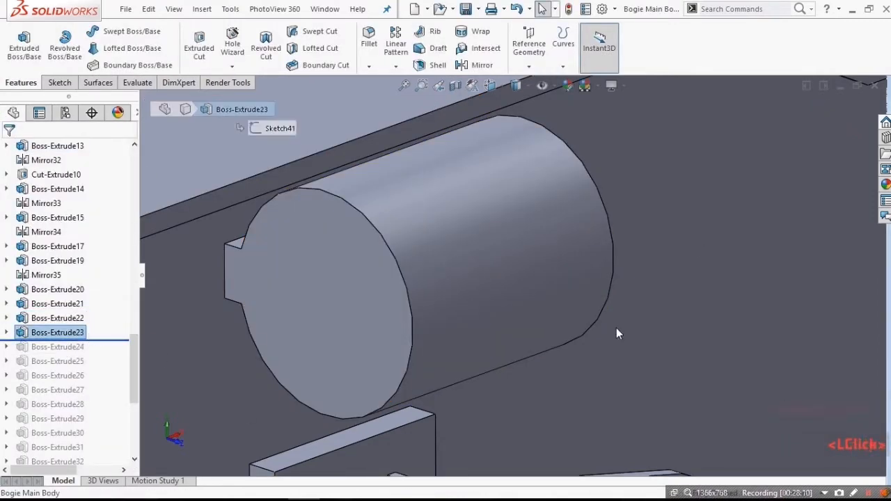
Step: Roll the feature history forward to include Boss-Extrude24 and open the definition of that drafted cylinder cap
scroll(616, 328, "up", 3)
scroll(678, 176, "down", 3)
middle_click_drag(678, 176, 546, 198)
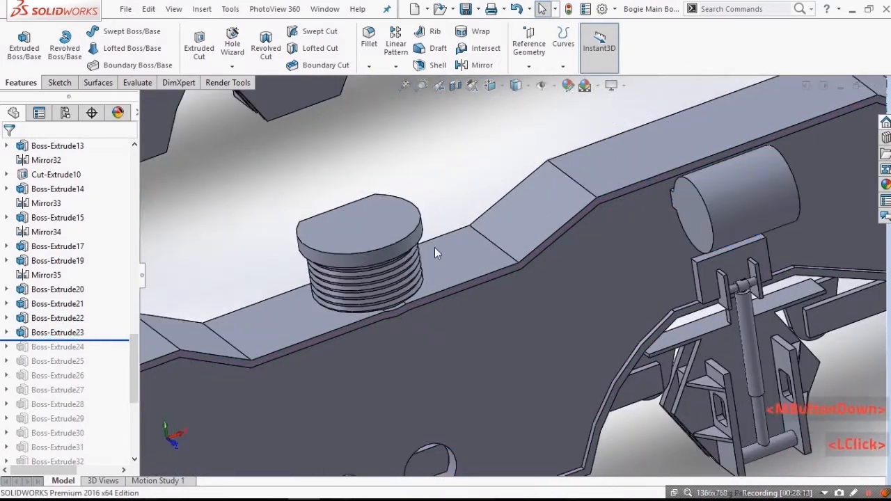
scroll(295, 312, "down", 2)
left_click_drag(77, 340, 77, 354)
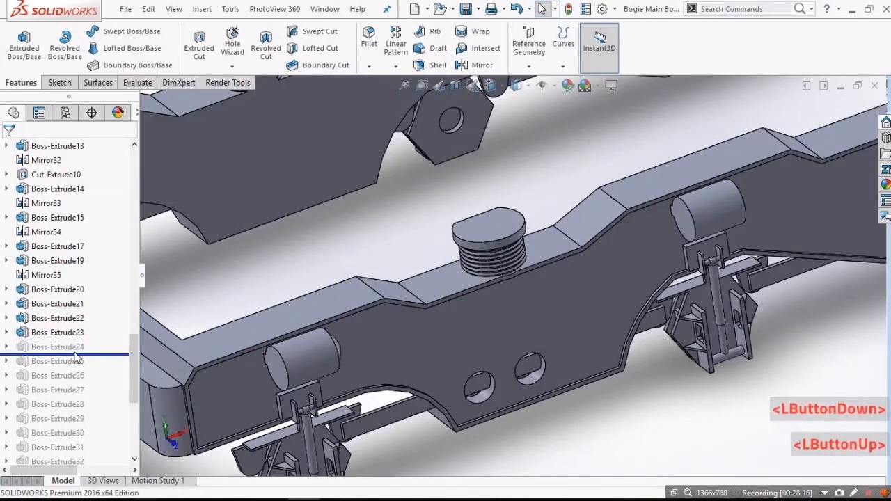
left_click(57, 347)
scroll(299, 372, "down", 4)
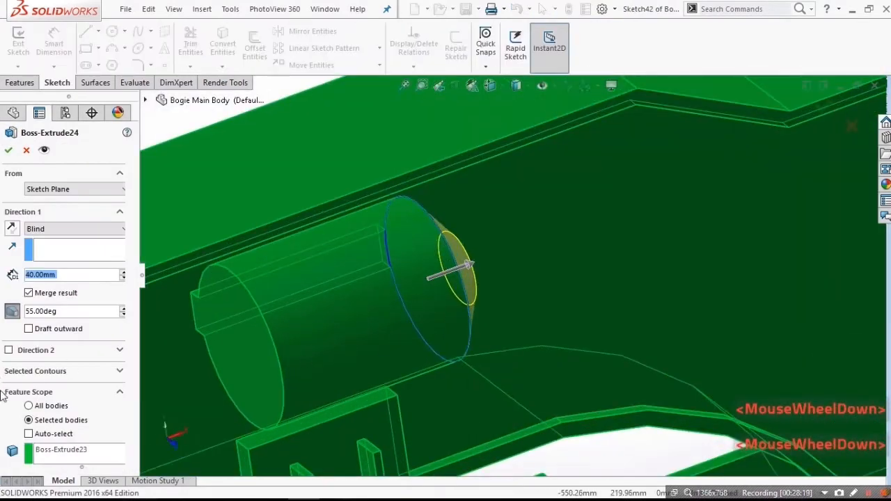
Step: Set Boss-Extrude24's feature scope to all bodies and switch its draft off to compare the cap's shape
left_click(29, 406)
scroll(426, 278, "up", 4)
middle_click_drag(426, 279, 370, 404)
scroll(515, 240, "down", 4)
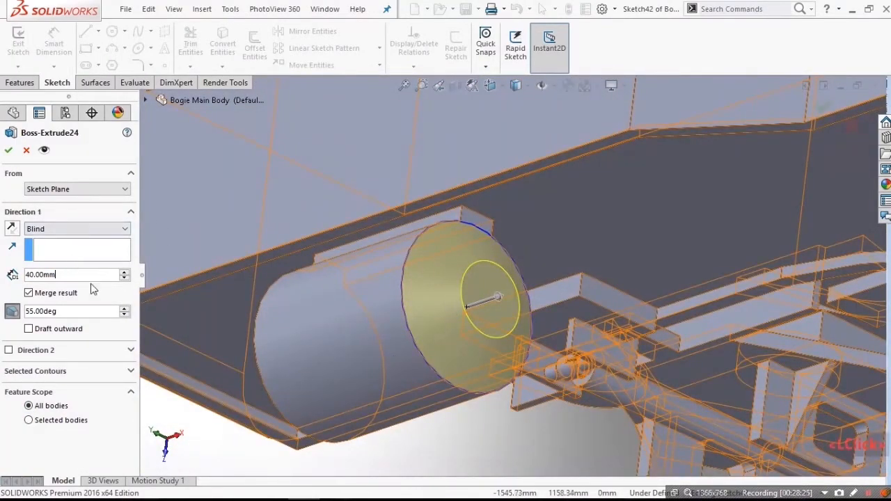
left_click(16, 315)
middle_click_drag(334, 330, 434, 369)
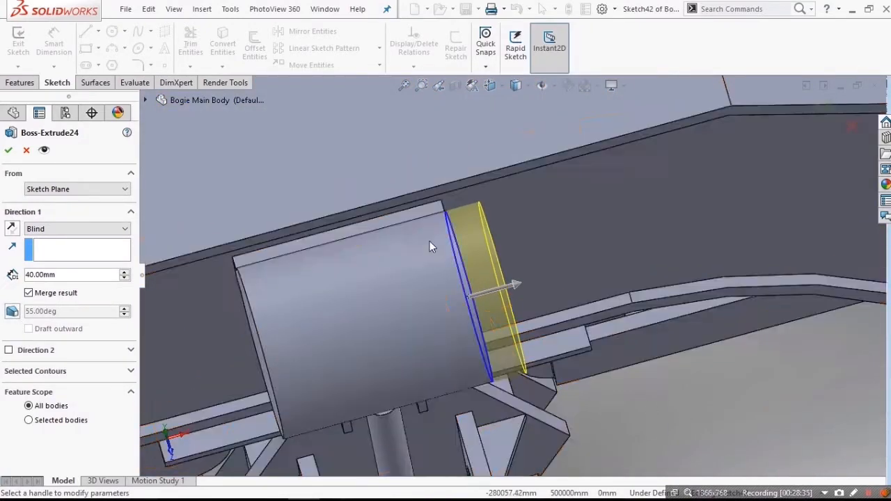
Step: Switch Boss-Extrude24's draft back on, try angles such as 64, 47 and 50 degrees, and cancel the definition edits
left_click(12, 313)
scroll(85, 319, "down", 9)
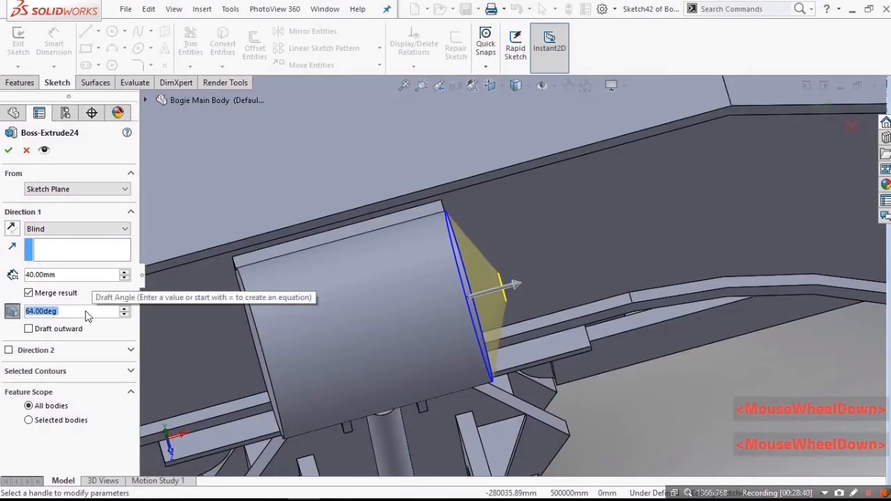
scroll(89, 314, "up", 1)
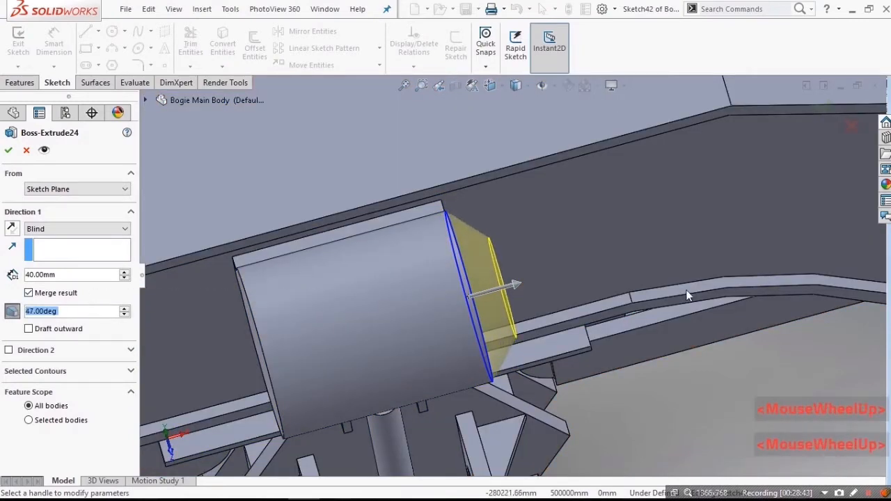
middle_click_drag(688, 295, 442, 244)
scroll(76, 315, "down", 6)
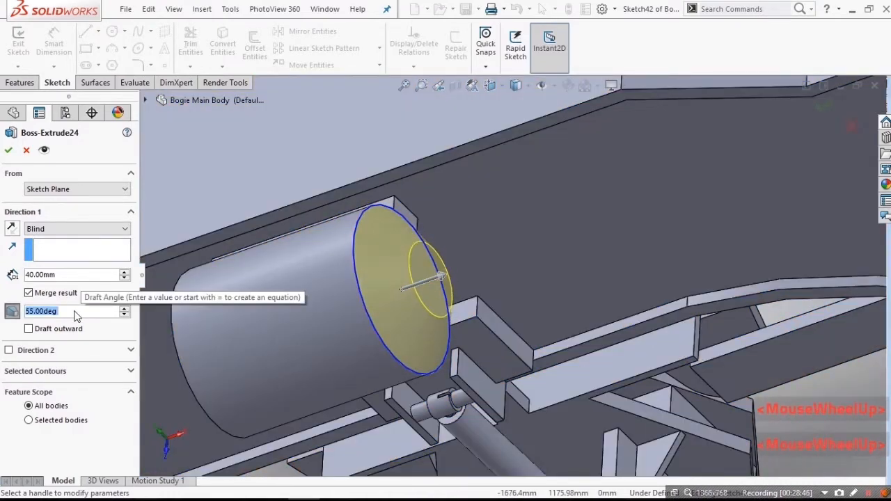
scroll(75, 313, "up", 1)
left_click(29, 154)
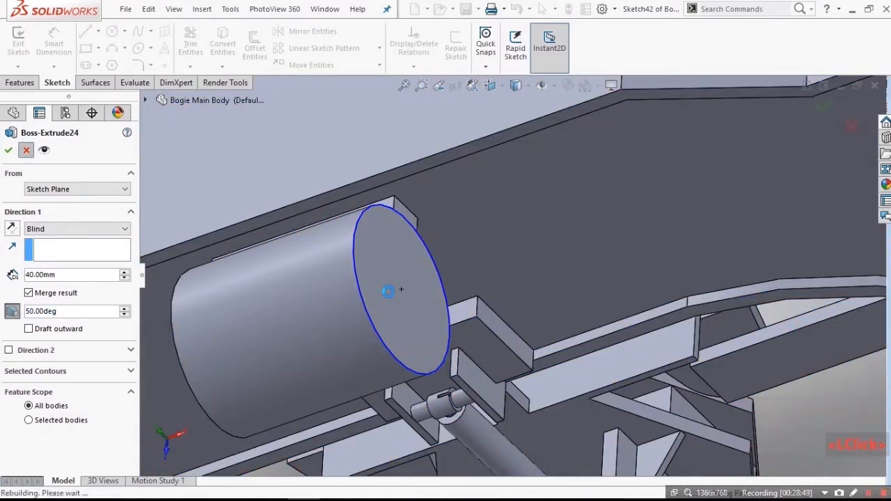
Step: Roll the feature history forward to include Boss-Extrude25
scroll(416, 297, "up", 10)
scroll(694, 230, "down", 4)
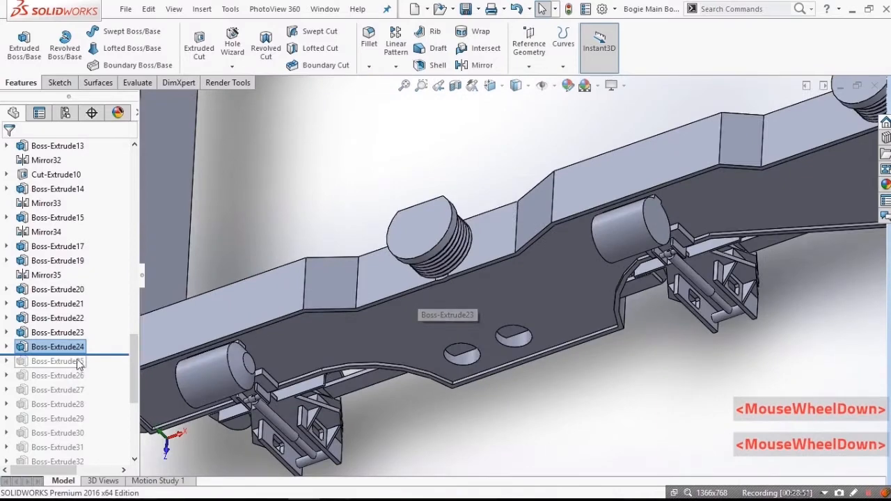
left_click_drag(90, 355, 84, 369)
scroll(317, 356, "down", 3)
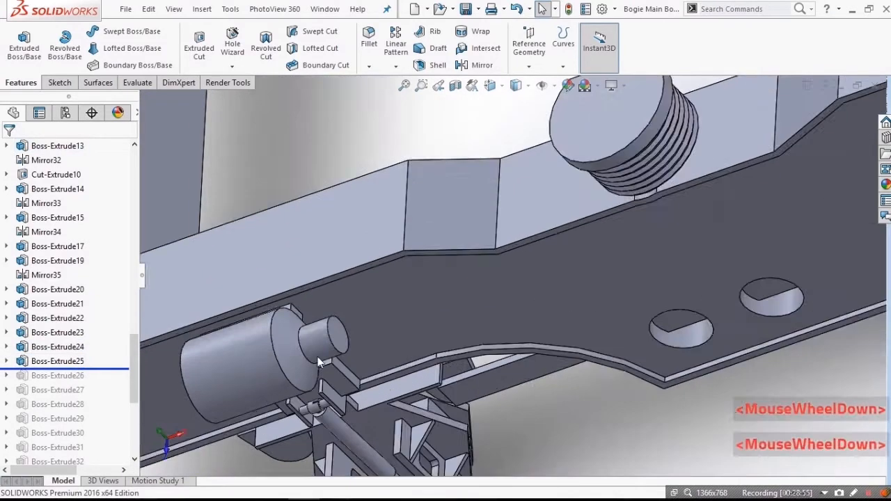
Step: Open the definition of Boss-Extrude25, the short cylinder on the drafted cap, and set its feature scope to all bodies
scroll(318, 356, "down", 3)
left_click(367, 300)
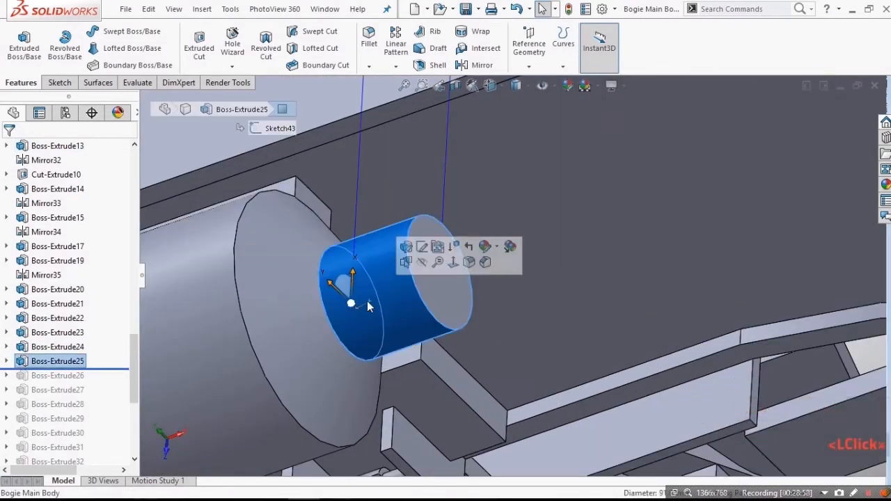
left_click(405, 257)
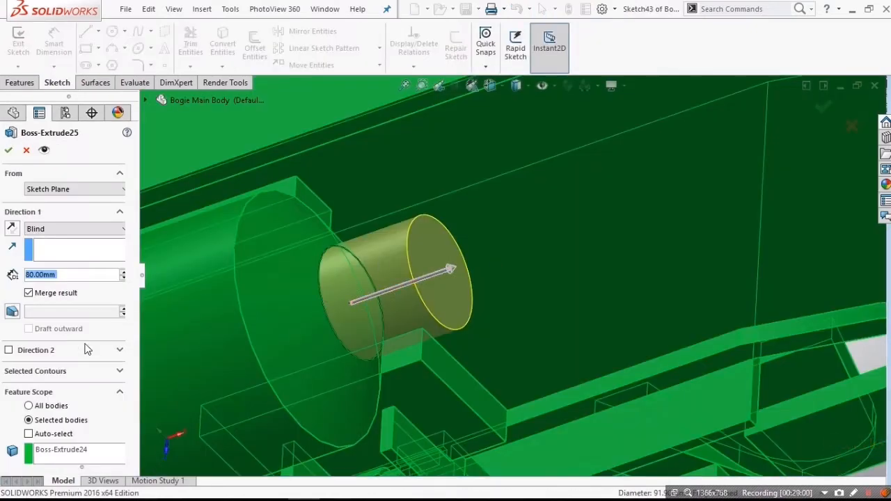
left_click(40, 407)
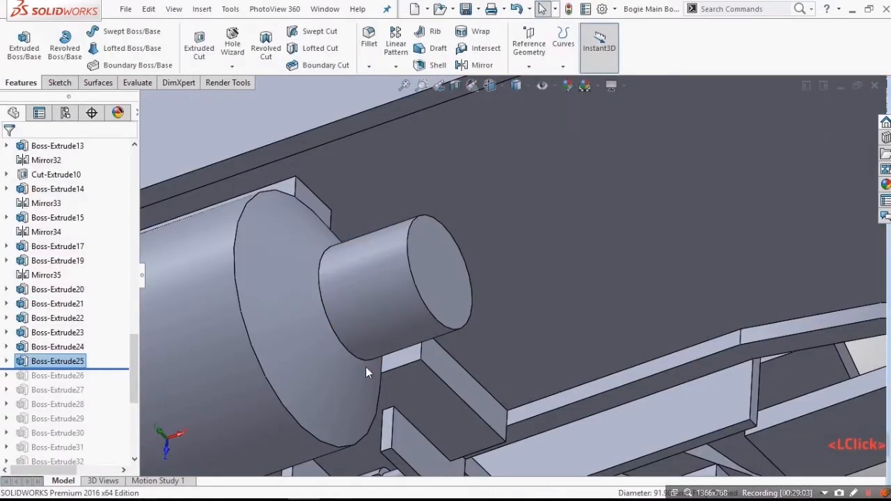
scroll(681, 229, "up", 5)
scroll(477, 149, "down", 3)
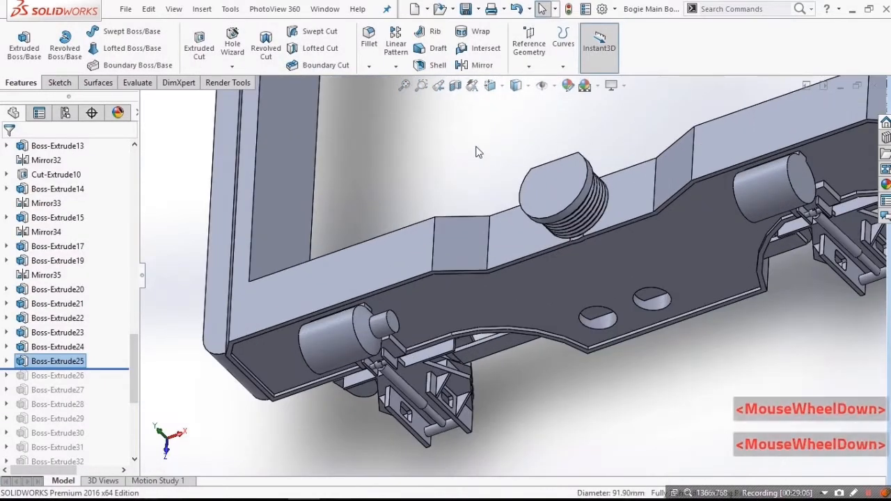
left_click(461, 402)
Step: Roll the feature history forward to include Boss-Extrude26, set its feature scope to all bodies in its definition, and accept
left_click_drag(80, 368, 80, 384)
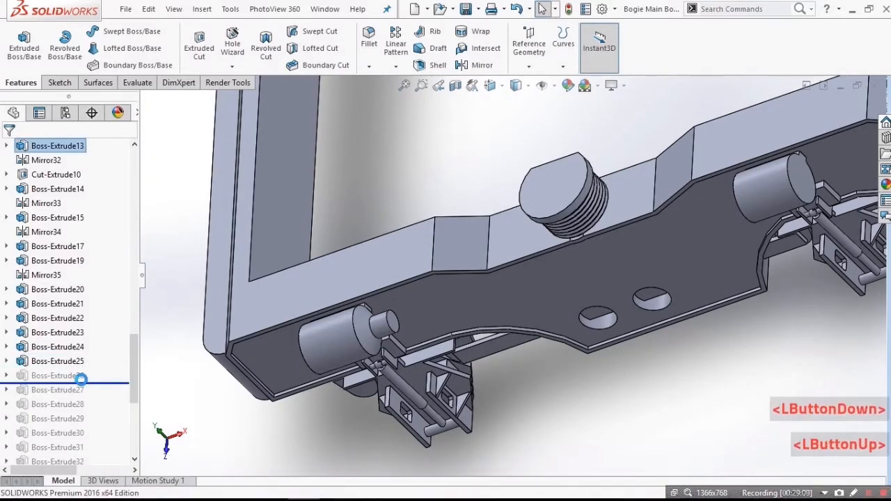
scroll(421, 304, "down", 5)
left_click(421, 304)
left_click(450, 261)
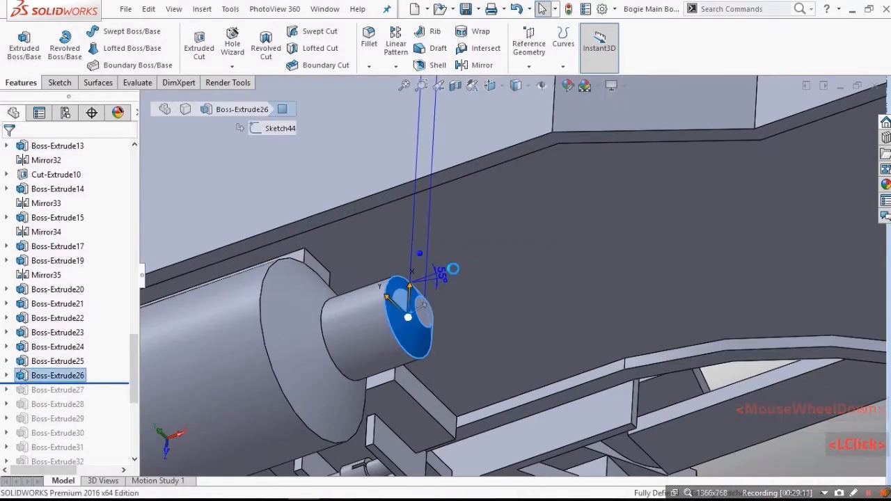
left_click(42, 406)
scroll(334, 316, "down", 2)
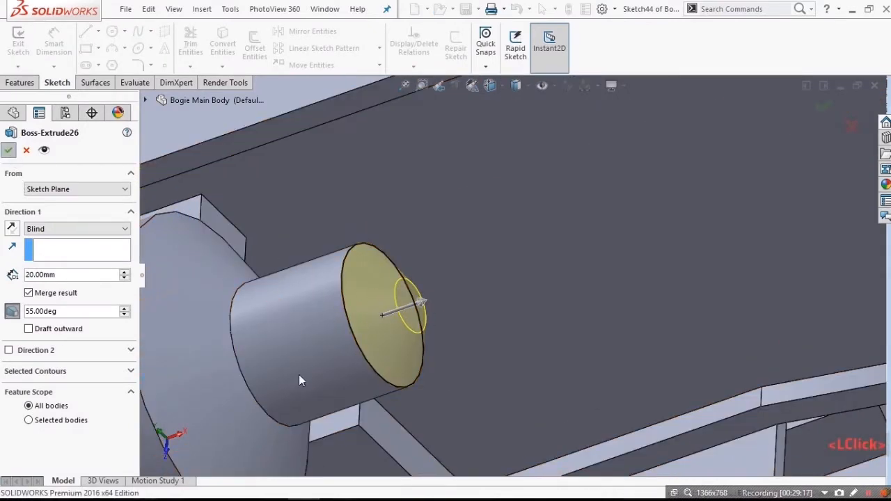
scroll(713, 210, "up", 2)
scroll(455, 258, "down", 2)
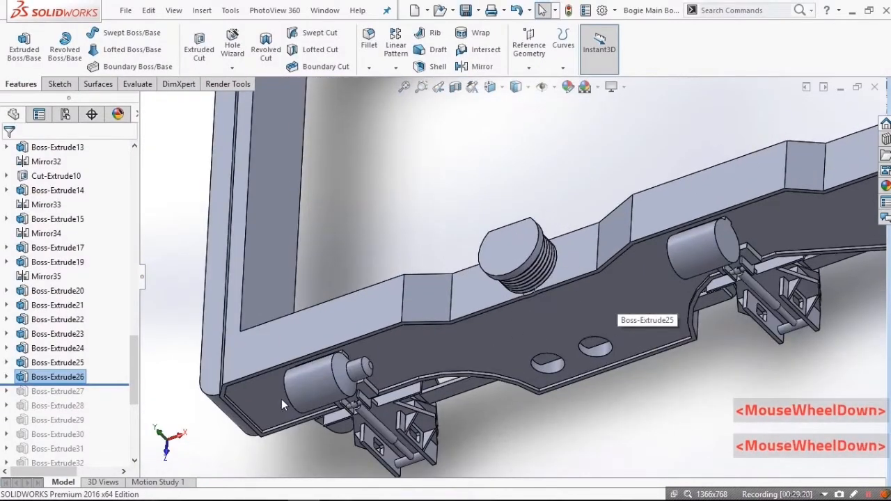
Step: Roll the feature history forward through Boss-Extrude27, 28 and 29 to include Boss-Extrude30
left_click_drag(97, 382, 102, 399)
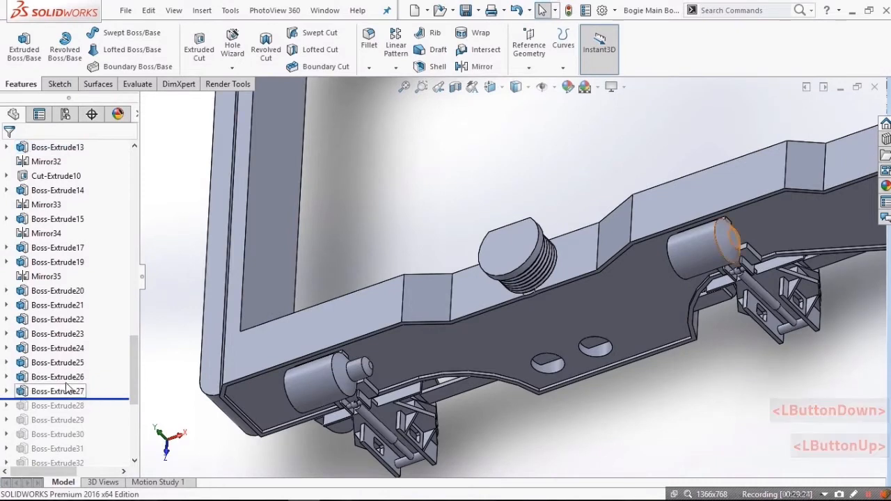
left_click(99, 421)
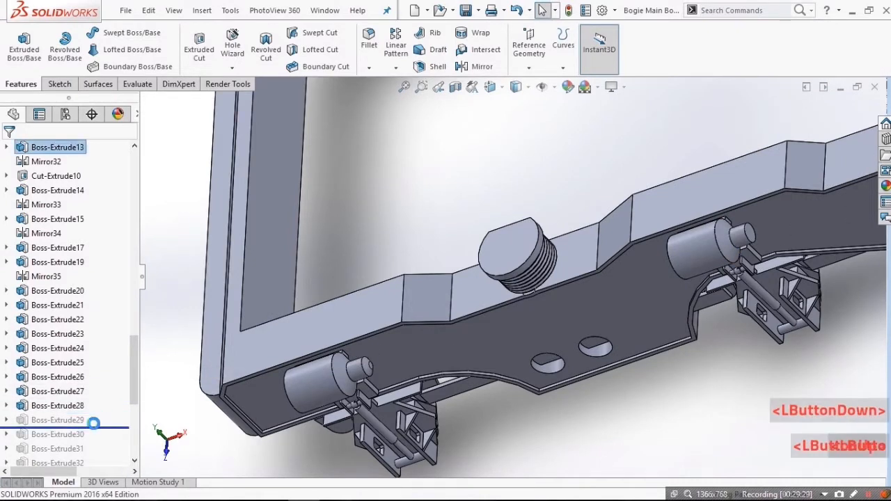
scroll(101, 279, "down", 5)
left_click(104, 201)
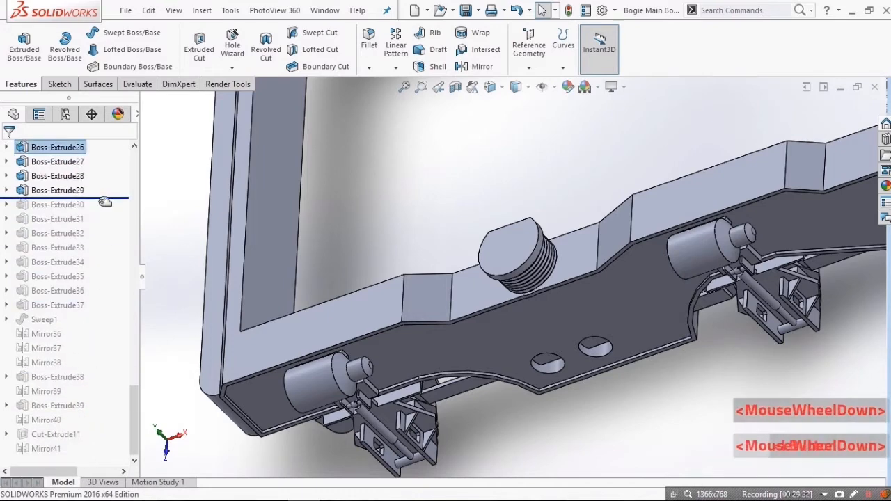
left_click_drag(96, 211, 99, 218)
Step: Open Boss-Extrude30's definition, examine the rod's rectangular sketch and blind extrusion depth, and accept the definition
scroll(278, 354, "down", 10)
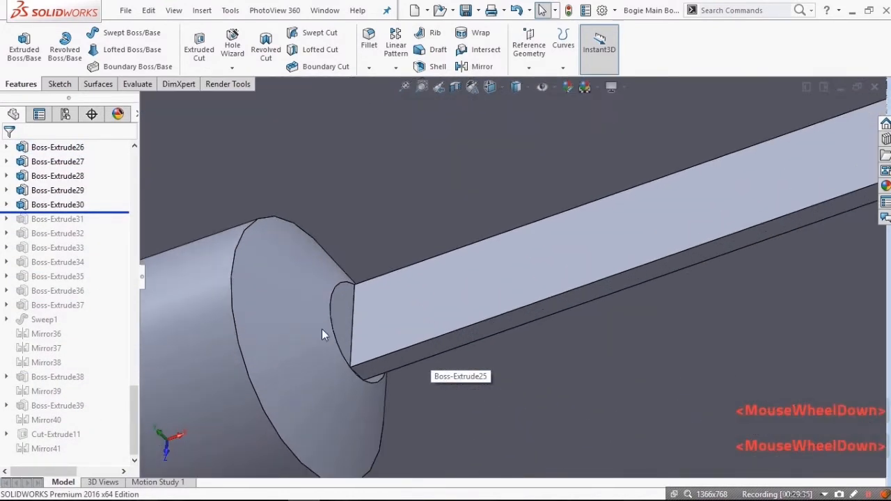
left_click(359, 313)
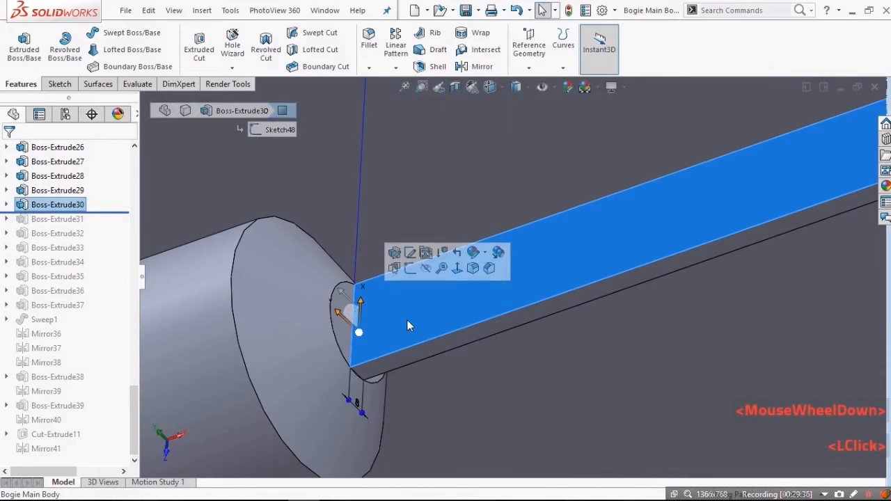
left_click(394, 258)
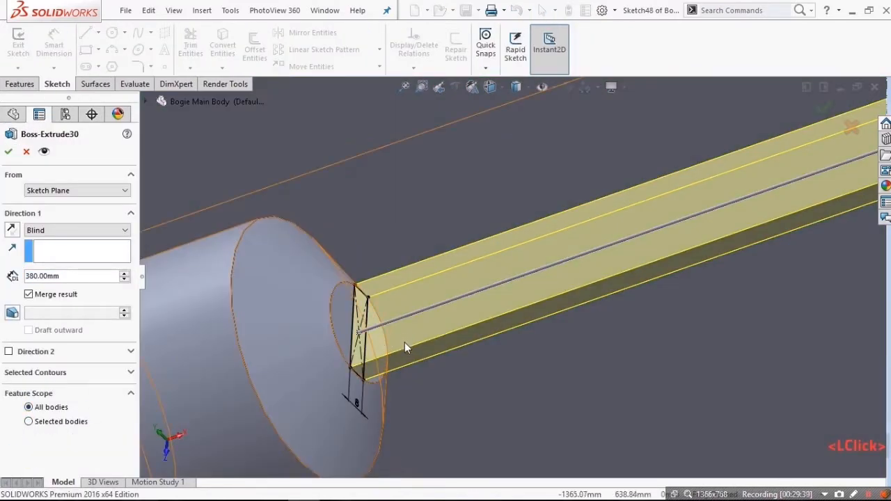
middle_click(380, 372)
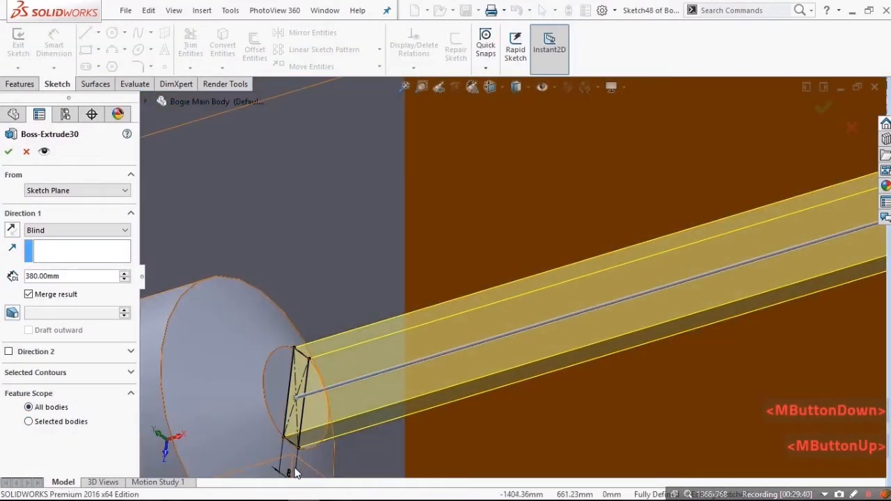
scroll(413, 392, "up", 3)
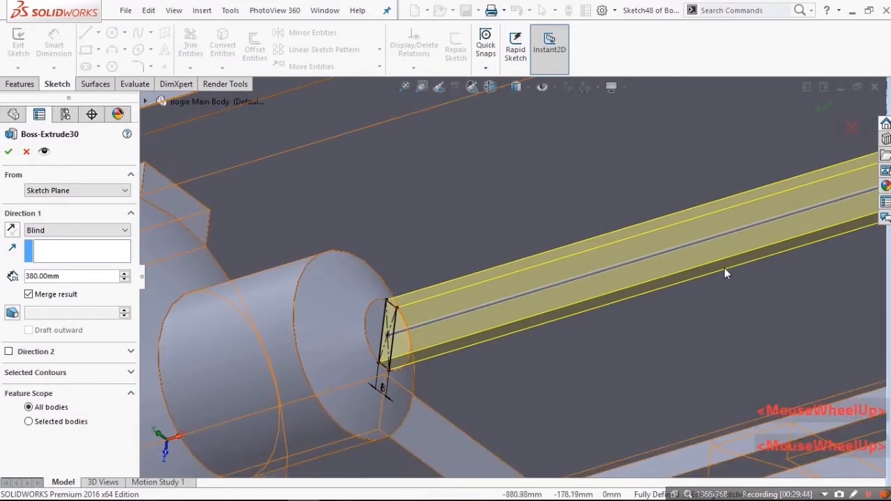
scroll(724, 273, "up", 4)
scroll(487, 311, "down", 3)
middle_click_drag(487, 311, 596, 313)
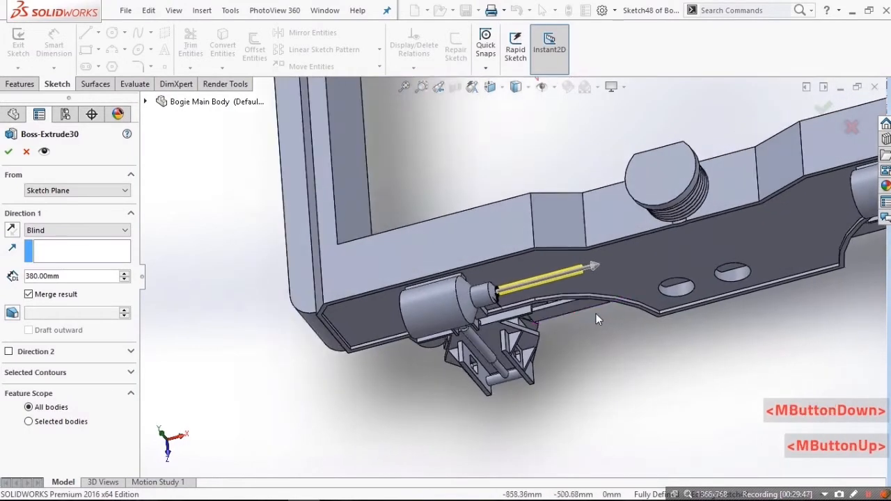
scroll(595, 313, "down", 2)
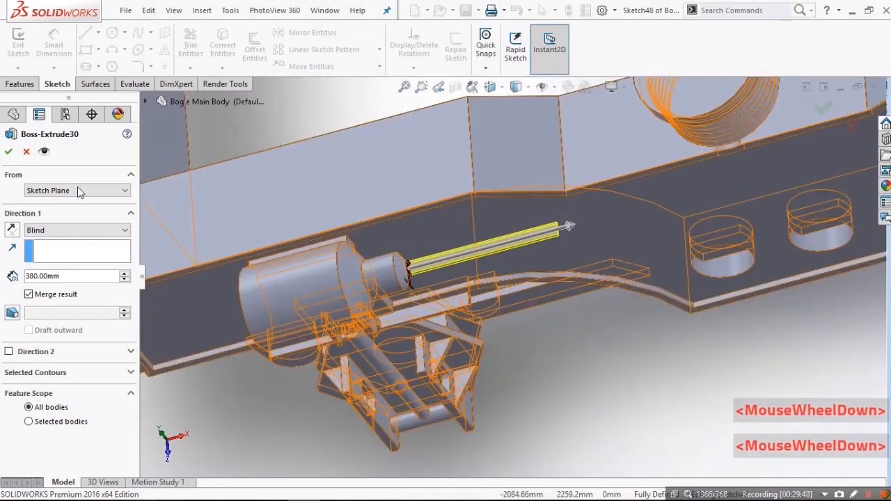
left_click(8, 151)
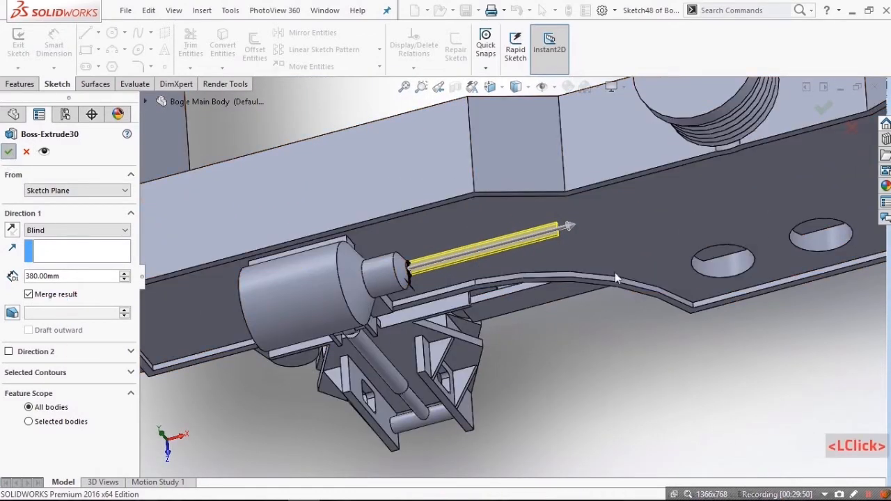
Step: Roll the feature history forward past Boss-Extrude31 to include Boss-Extrude32
scroll(693, 240, "up", 2)
scroll(695, 221, "down", 4)
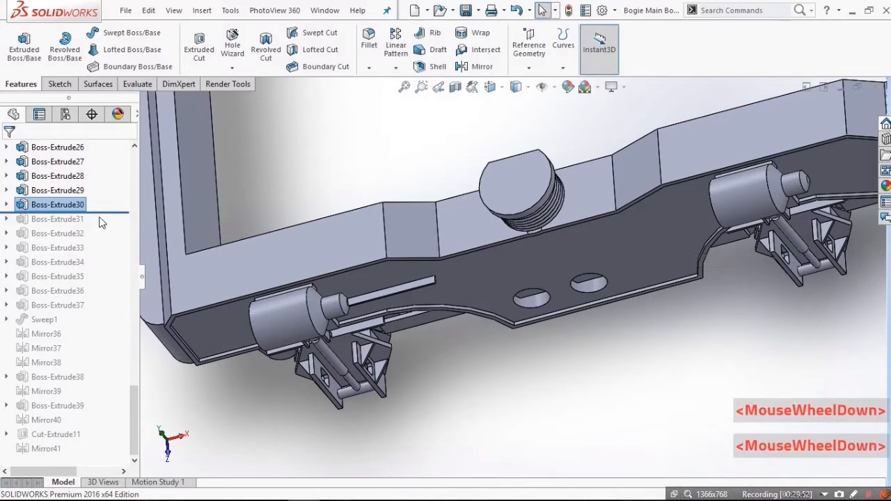
left_click_drag(104, 212, 102, 230)
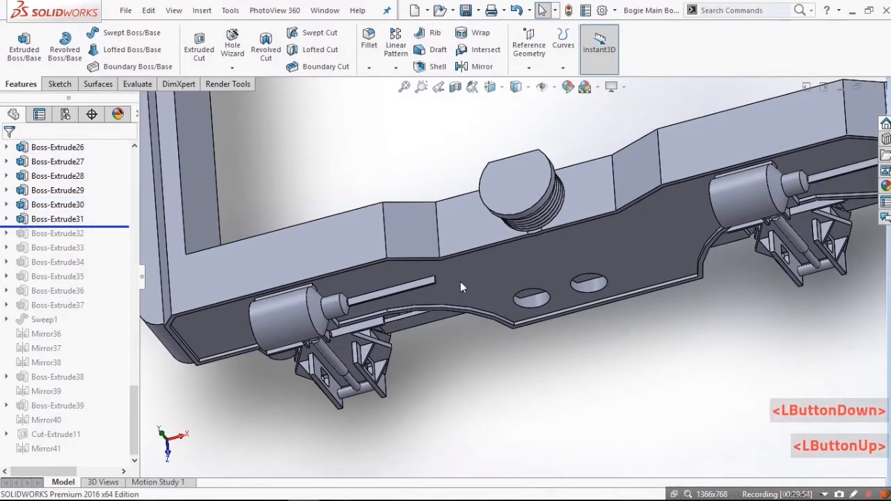
scroll(487, 278, "up", 3)
scroll(624, 211, "down", 1)
left_click(92, 226)
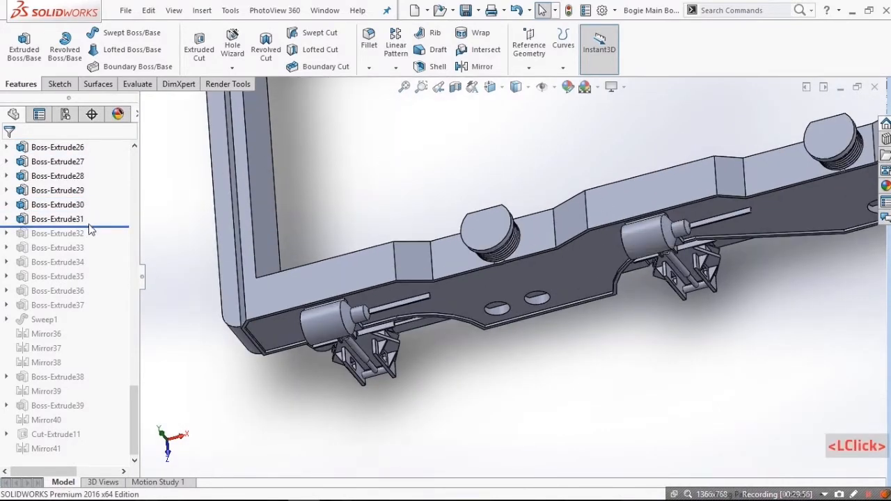
Step: Open the definition of Boss-Extrude32, the slot-shaped link at the rod's end, and set its feature scope to all bodies
scroll(478, 305, "down", 8)
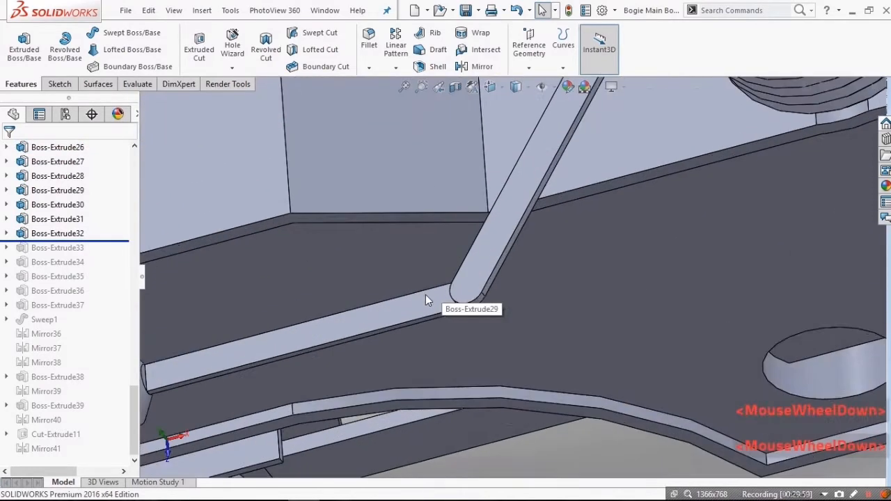
left_click(485, 304)
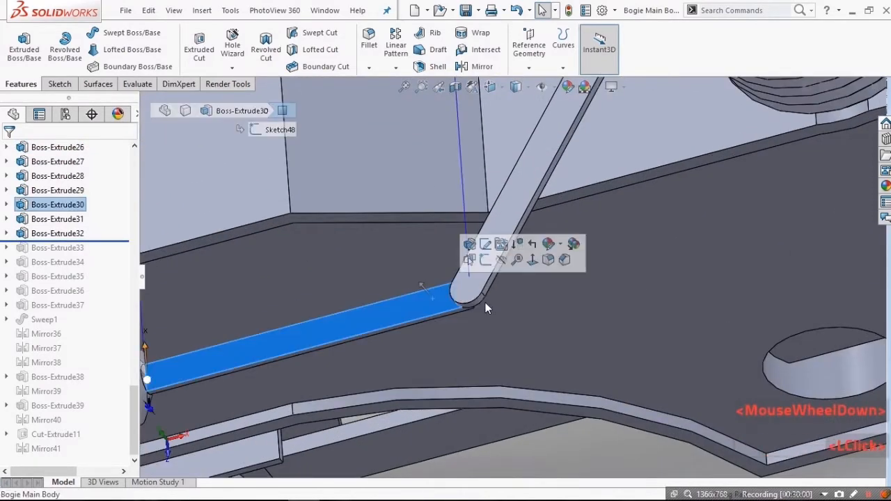
mouse_move(485, 303)
middle_mouse_down()
mouse_move(485, 249)
mouse_move(485, 291)
middle_mouse_up()
scroll(467, 282, "down", 1)
left_click(481, 265)
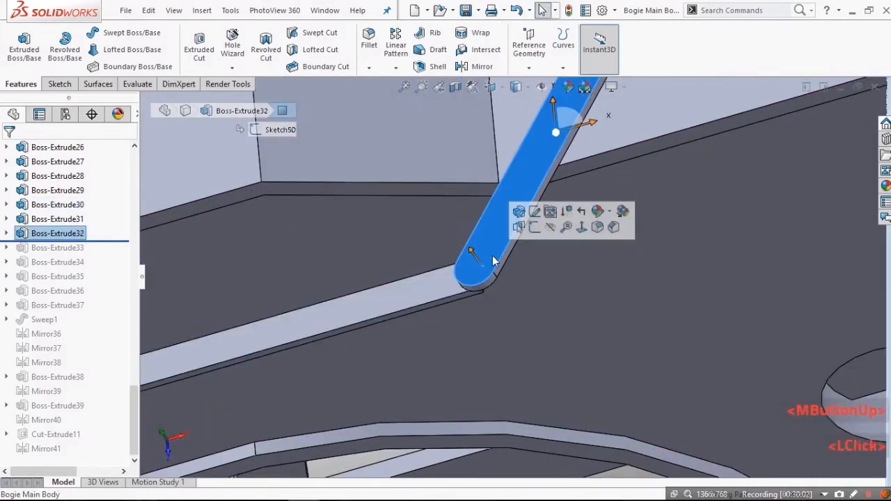
left_click(521, 211)
scroll(513, 223, "up", 2)
scroll(512, 225, "down", 1)
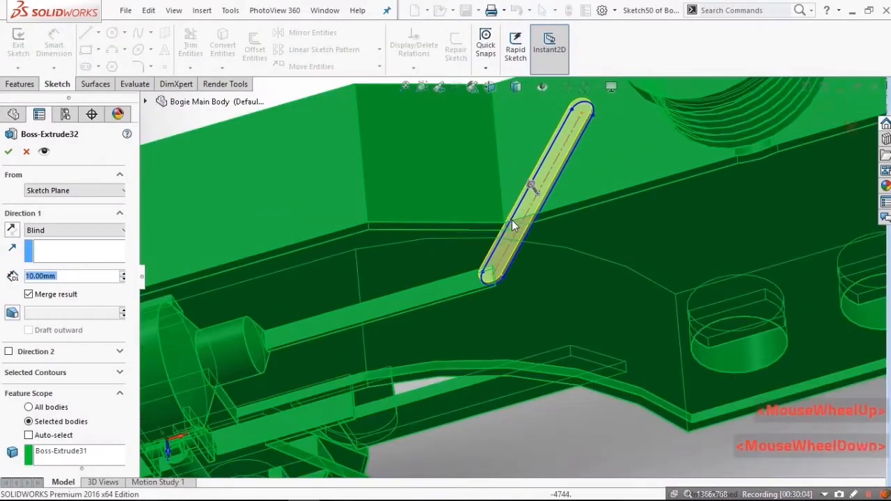
scroll(512, 225, "down", 2)
double_click(28, 408)
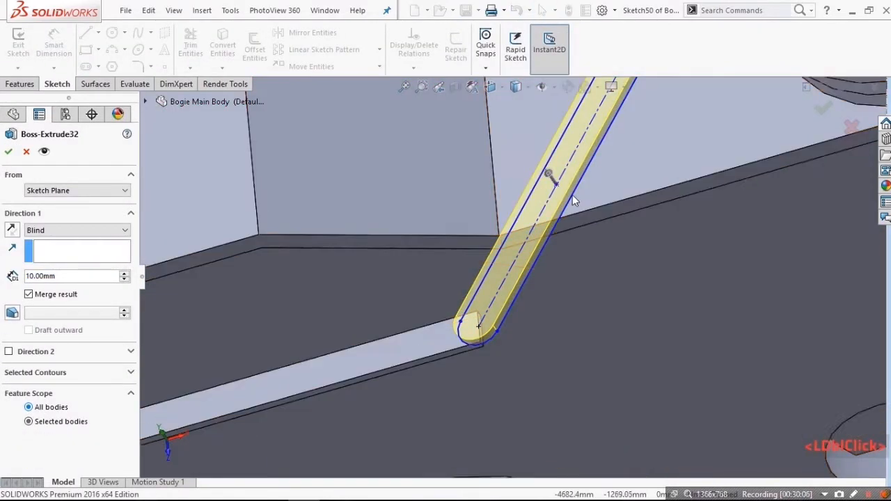
Step: View Boss-Extrude32's slot sketch normal to its plane and examine its placement relative to the rod and side frame
middle_click_drag(572, 195, 623, 299)
scroll(570, 183, "down", 1)
scroll(569, 183, "up", 2)
scroll(714, 392, "up", 3)
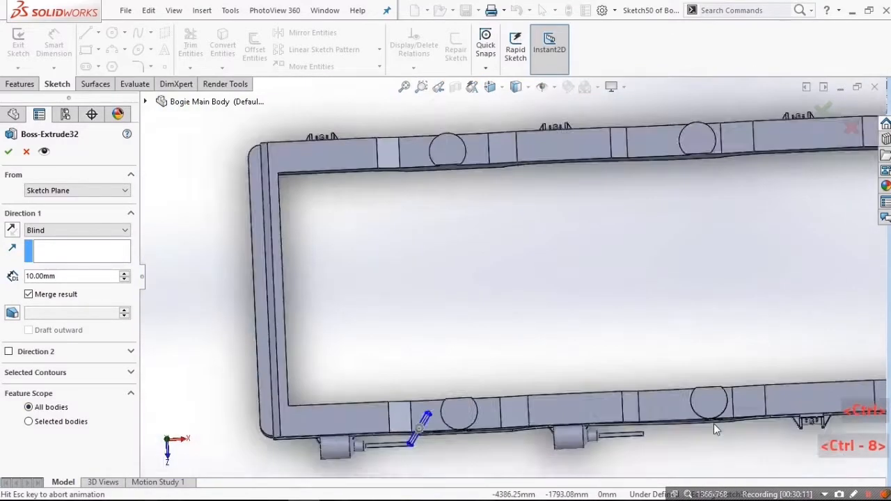
scroll(439, 360, "down", 4)
scroll(400, 337, "up", 3)
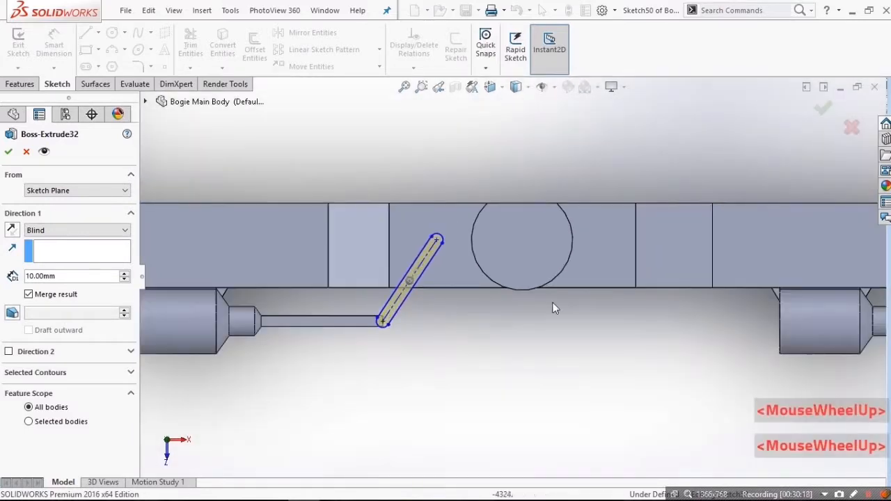
scroll(763, 276, "down", 1)
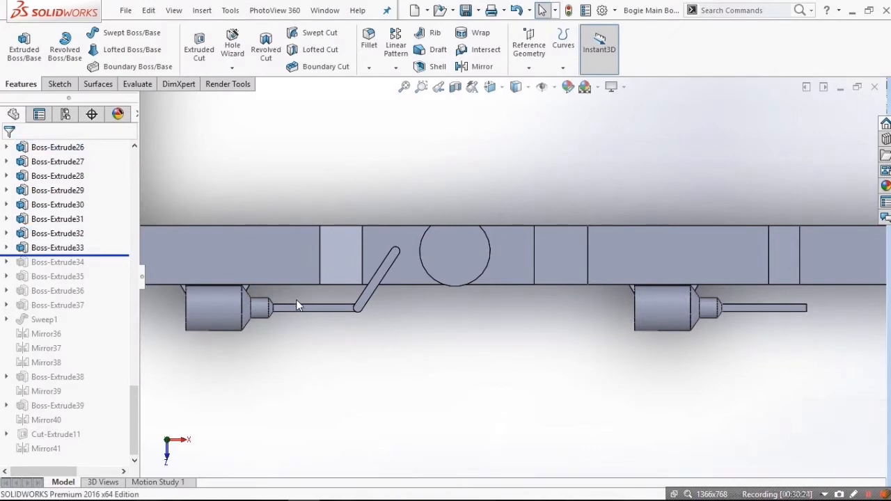
Step: Examine the slot-shaped link plates and their connection to the cylinder rod from several angles
middle_click_drag(296, 306, 371, 298)
scroll(372, 298, "down", 2)
scroll(496, 246, "up", 2)
scroll(441, 267, "down", 2)
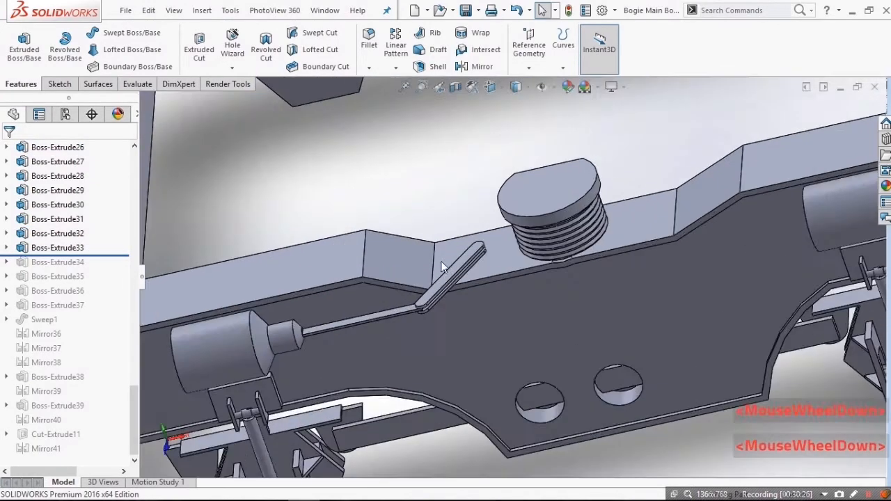
scroll(441, 267, "down", 3)
middle_click_drag(437, 306, 422, 222)
scroll(388, 301, "up", 2)
scroll(369, 318, "down", 2)
scroll(364, 318, "up", 3)
scroll(362, 318, "down", 3)
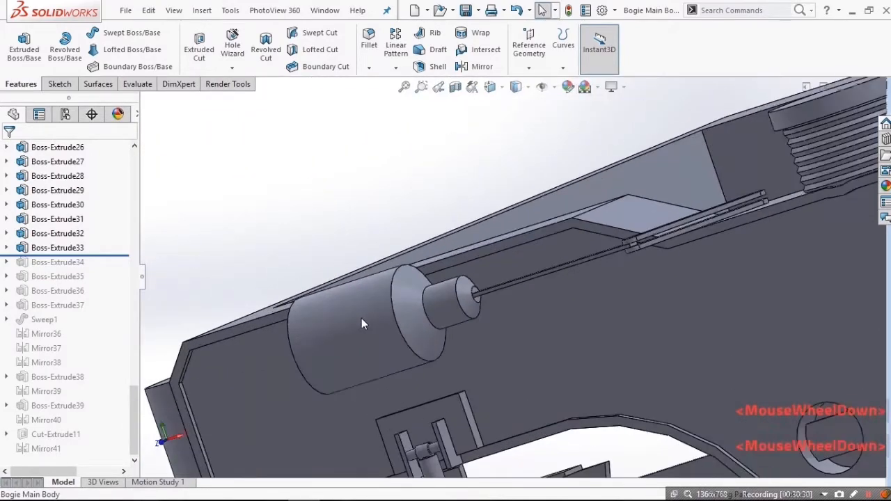
Step: Examine the cylinder's back face and mounting block, and the assembly's placement along the bogie side frame
middle_click_drag(363, 318, 424, 318)
scroll(263, 346, "down", 3)
middle_click_drag(279, 329, 319, 333)
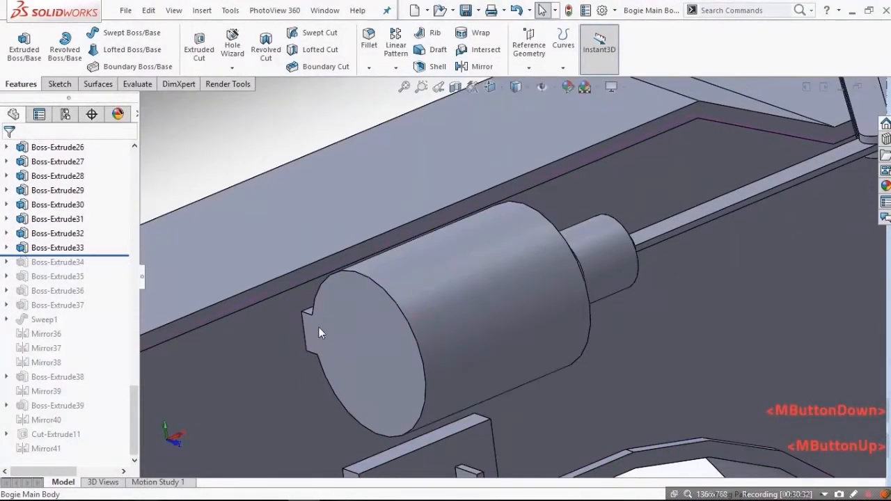
scroll(503, 300, "up", 4)
scroll(730, 226, "down", 2)
middle_click_drag(696, 175, 670, 187)
scroll(657, 173, "down", 1)
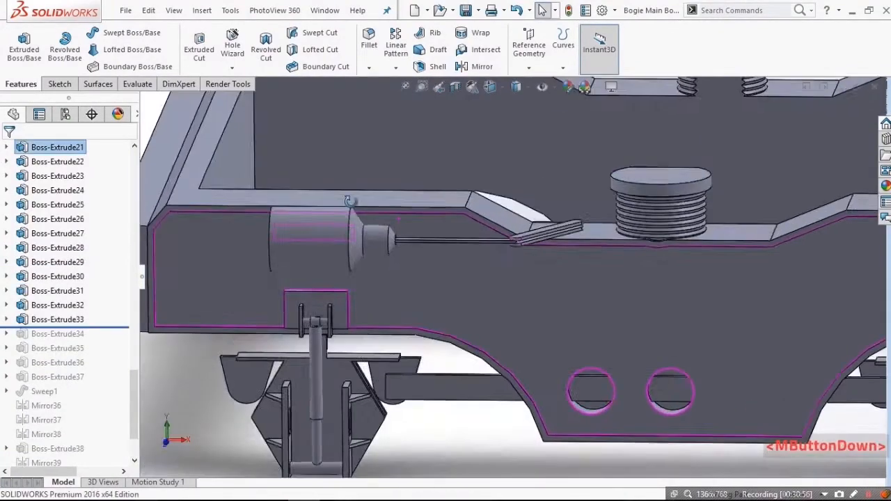
middle_click_drag(348, 202, 322, 233)
scroll(567, 271, "up", 7)
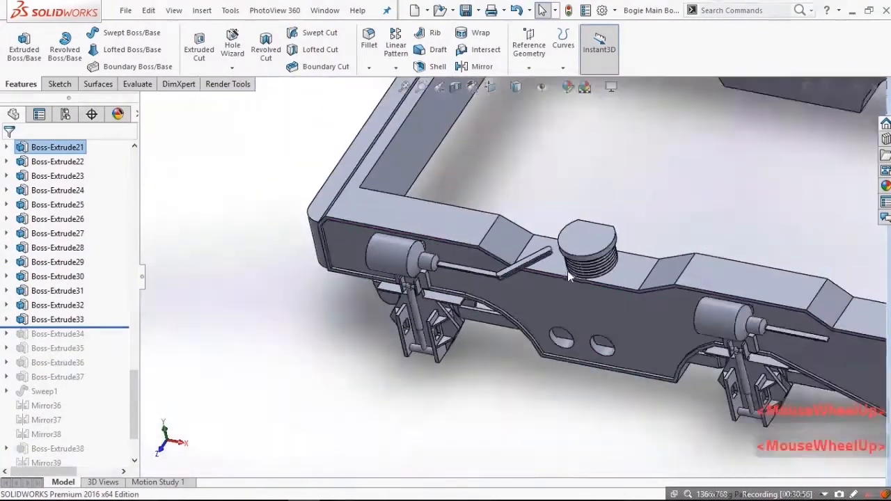
Step: Roll the feature history forward past Boss-Extrude37 and Sweep1 to bring in the second cylinder's link and the connecting pipe
scroll(649, 252, "down", 4)
scroll(431, 327, "down", 3)
scroll(387, 244, "up", 5)
scroll(362, 261, "down", 3)
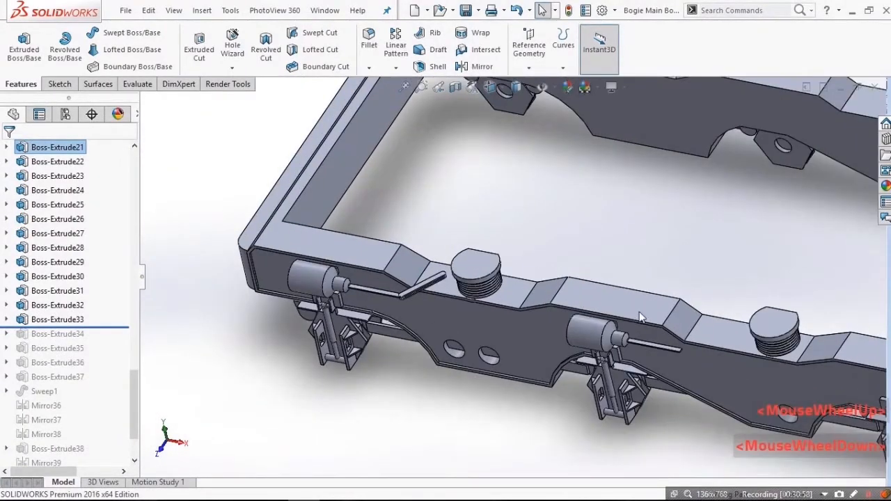
scroll(350, 330, "down", 2)
scroll(350, 330, "down", 2)
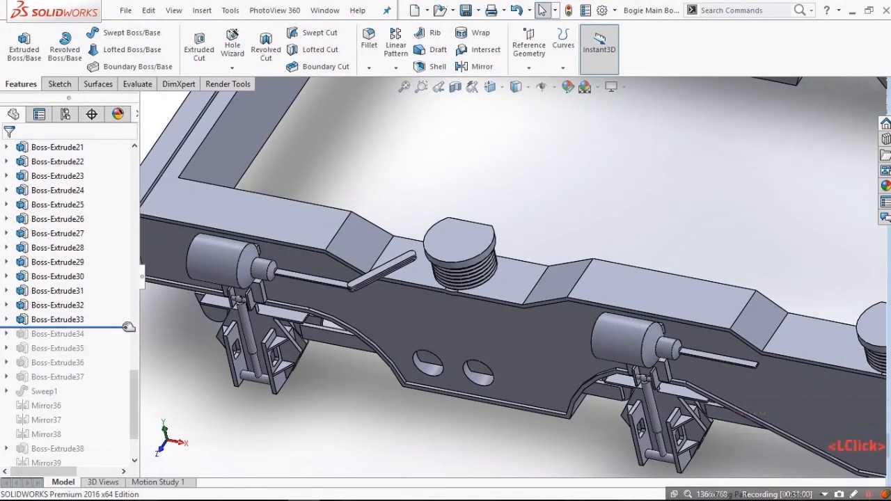
left_click_drag(100, 327, 83, 356)
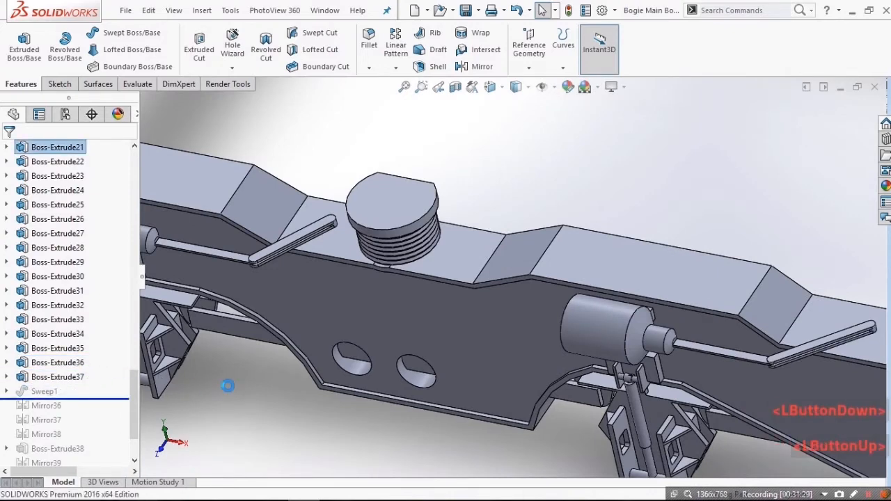
scroll(419, 280, "up", 2)
scroll(423, 273, "down", 2)
middle_click_drag(423, 273, 155, 306)
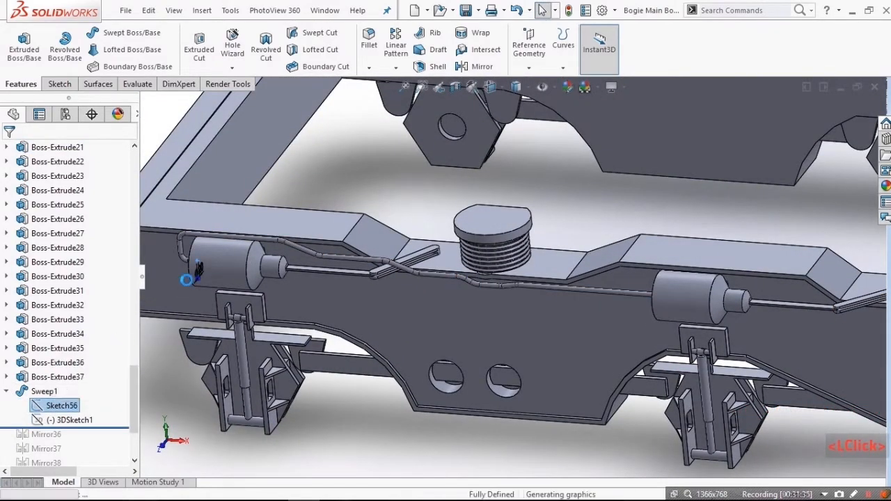
Step: Open Sweep1's profile sketch, Sketch56, and examine the small circle on the cylinder's back face
scroll(201, 268, "down", 5)
middle_click_drag(277, 254, 322, 273)
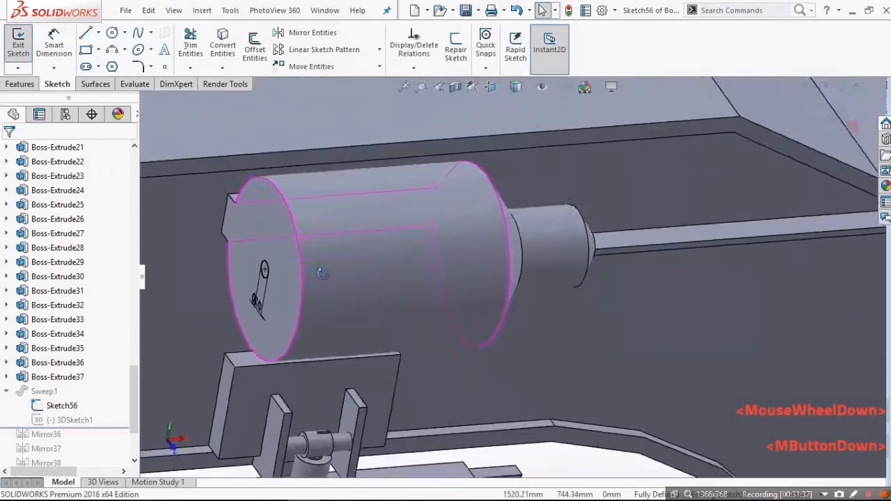
scroll(284, 277, "down", 4)
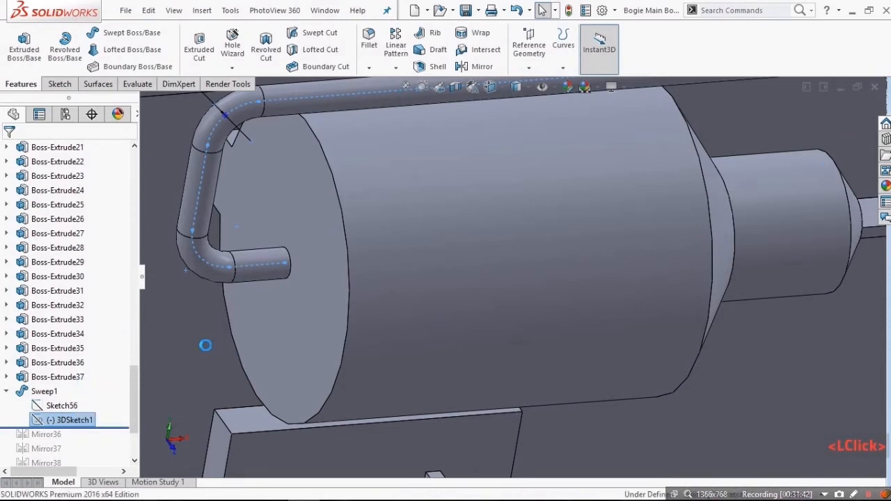
Step: Open Sweep1's path, 3DSketch1, and view it normal to the cylinder's circular end face
scroll(220, 206, "up", 2)
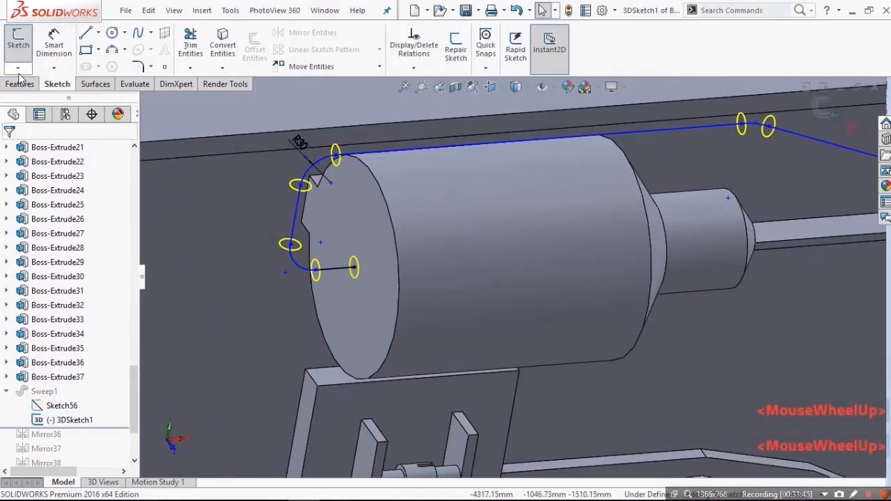
middle_click_drag(318, 159, 424, 271)
left_click(423, 271)
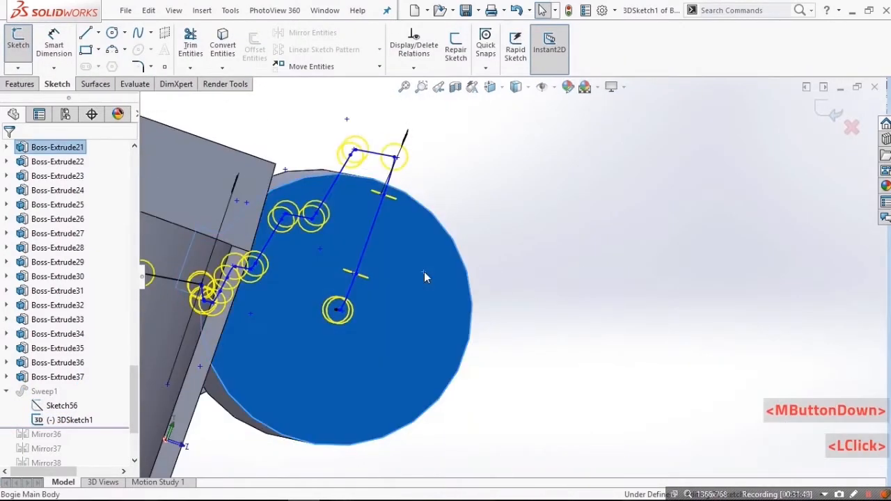
key("ctrl+8")
scroll(743, 255, "down", 9)
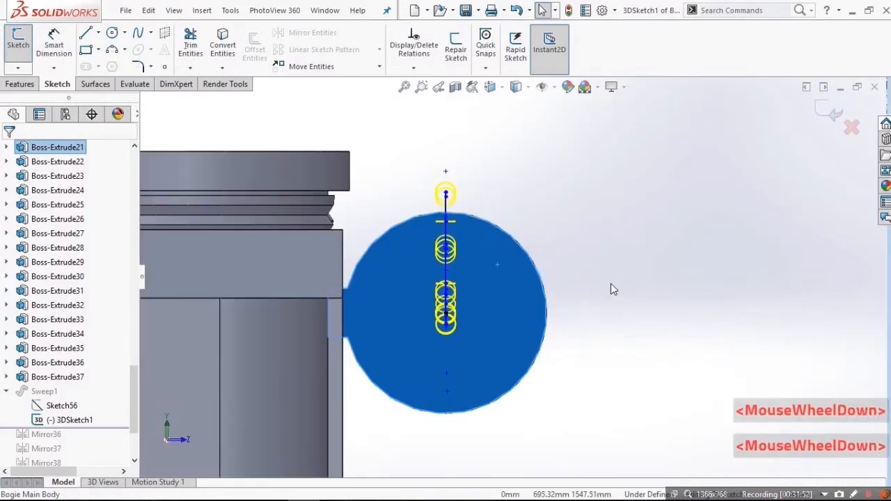
left_click(610, 284)
Step: View the 3DSketch1 path normal to the side frame's top face to check its alignment with the cylinders
scroll(488, 260, "down", 1)
middle_click_drag(488, 260, 529, 278)
left_click(701, 366)
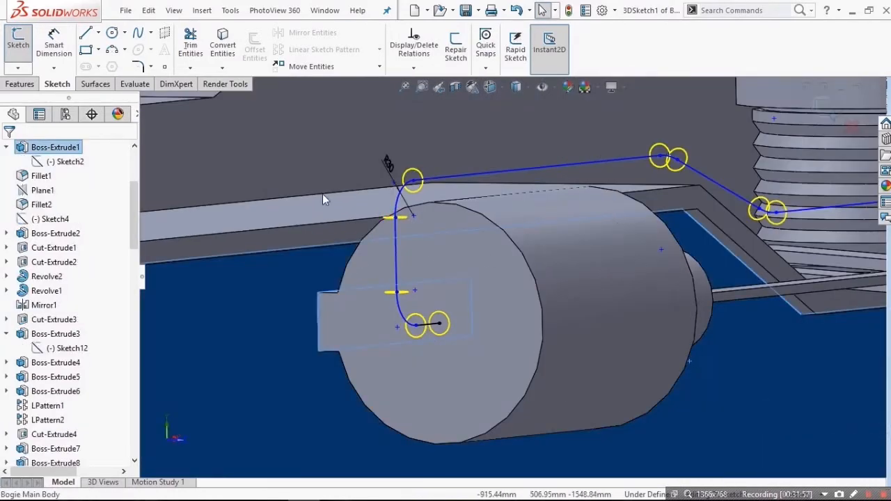
left_click(302, 210)
key("ctrl+8")
scroll(400, 362, "down", 2)
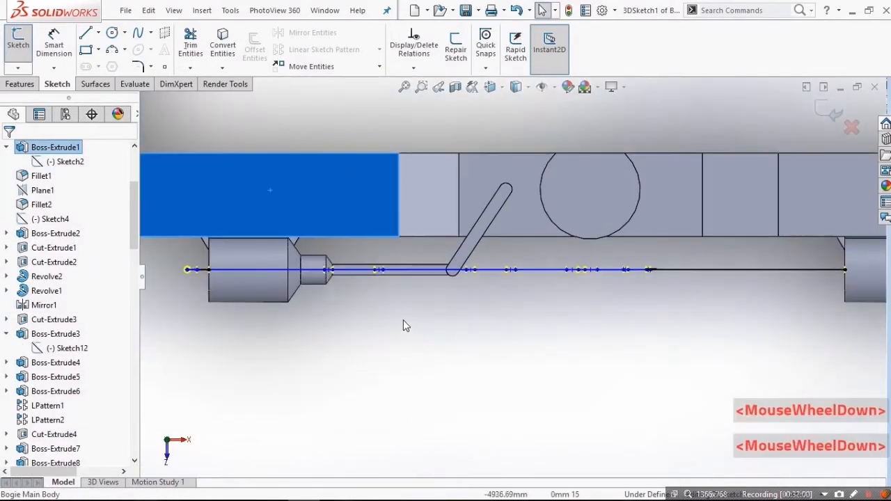
Step: View 3DSketch1 normal to the side frame's outer face, follow the path to the second cylinder, and leave the sketch without saving changes
middle_click_drag(403, 321, 446, 299)
left_click(446, 298)
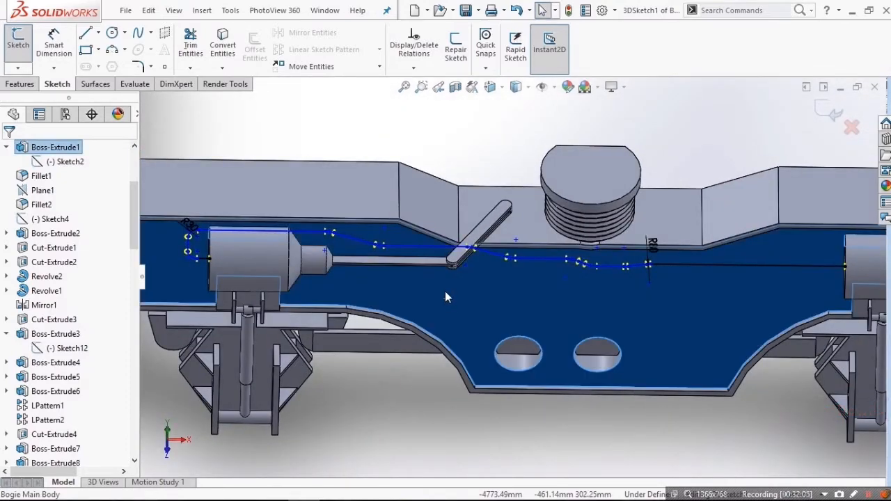
key("ctrl+8")
scroll(355, 244, "down", 2)
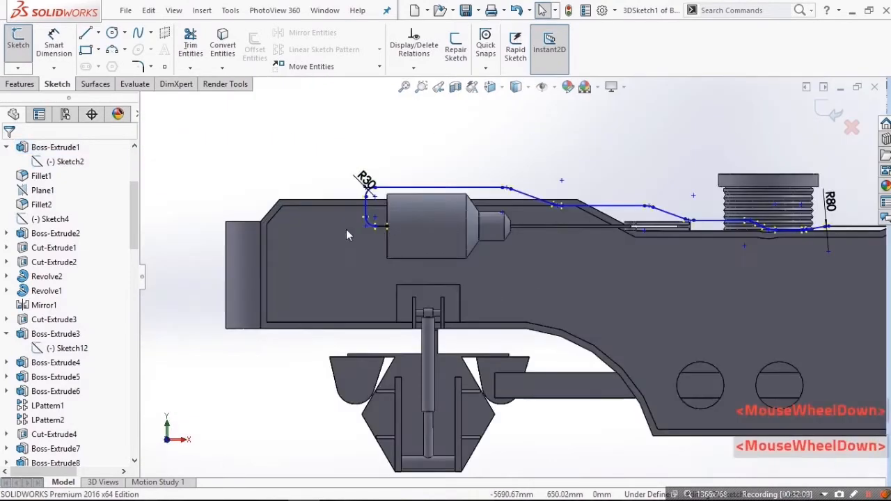
scroll(527, 229, "down", 2)
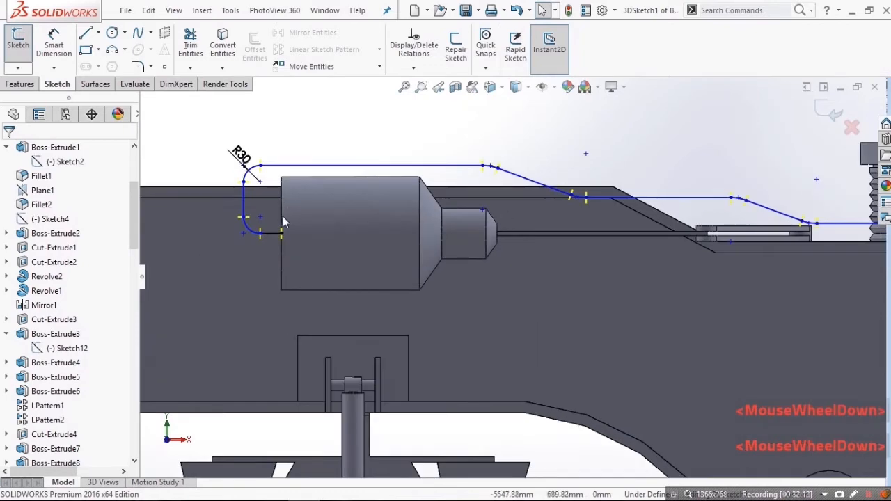
scroll(222, 211, "up", 1)
scroll(759, 295, "down", 4)
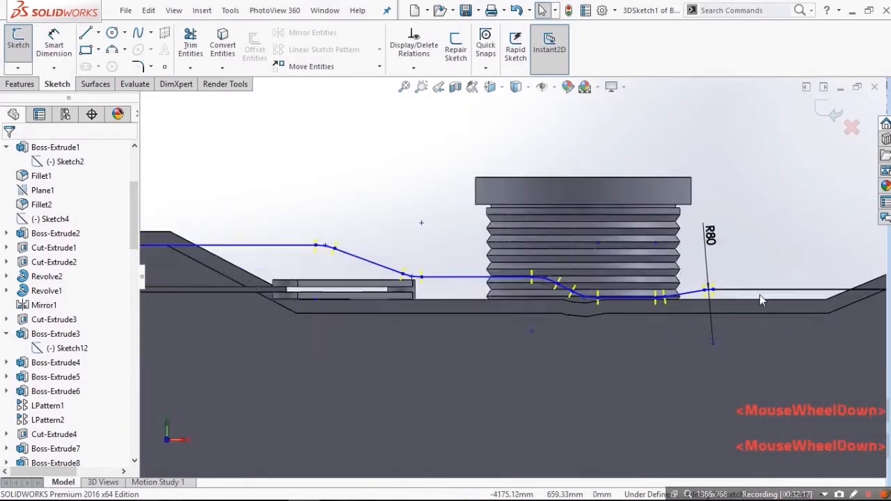
scroll(657, 286, "down", 3)
middle_click_drag(657, 286, 843, 126)
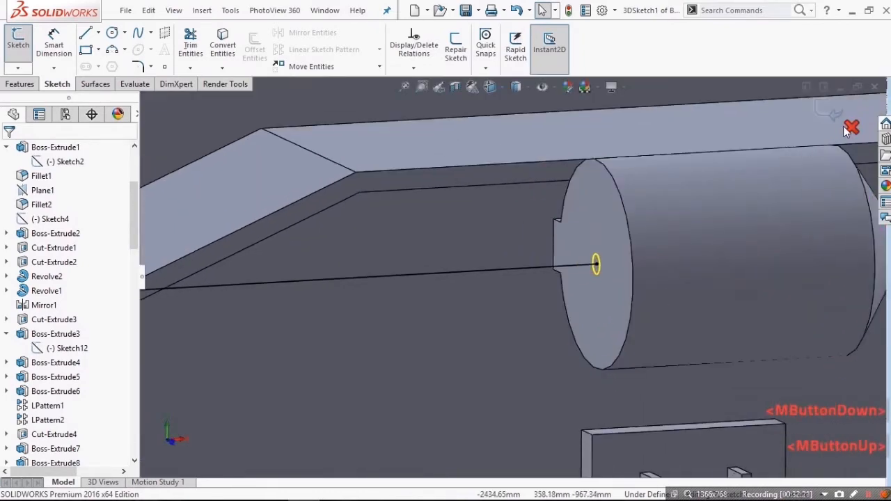
left_click(851, 127)
left_click(477, 263)
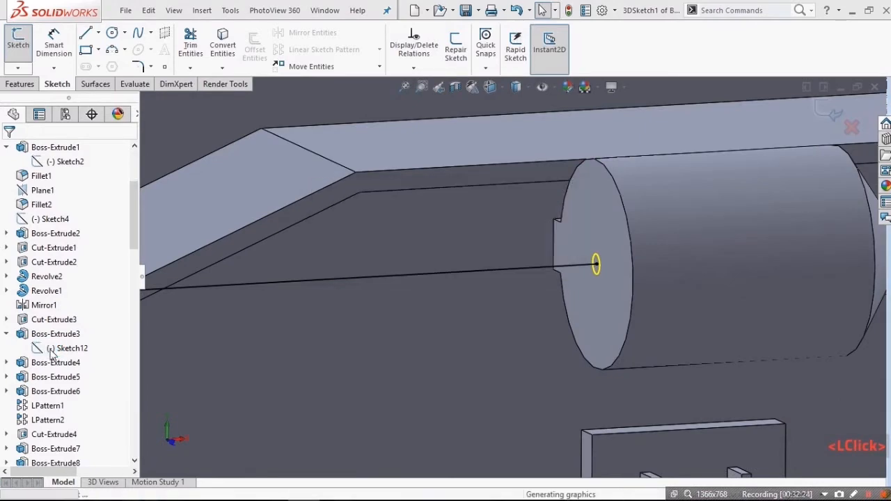
Step: Open the definition of Sweep1, the pipe between the cylinders, and set its feature scope to all bodies
scroll(53, 354, "down", 10)
left_click(203, 283)
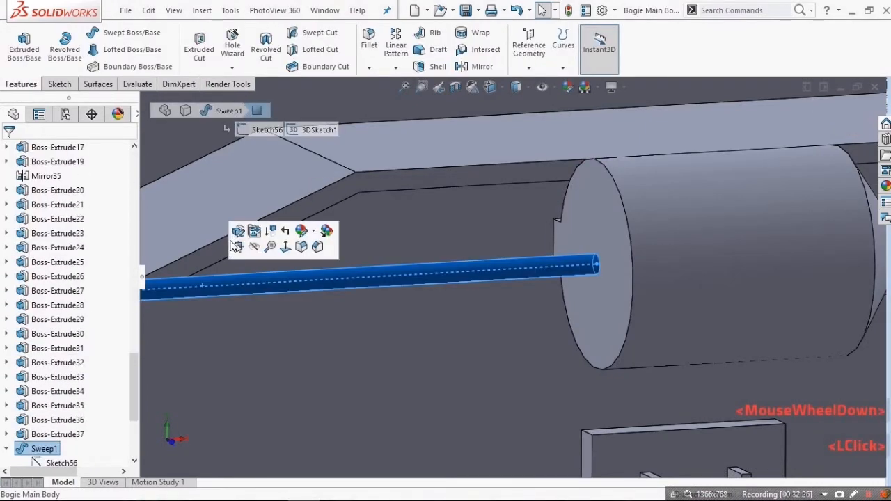
scroll(327, 311, "up", 3)
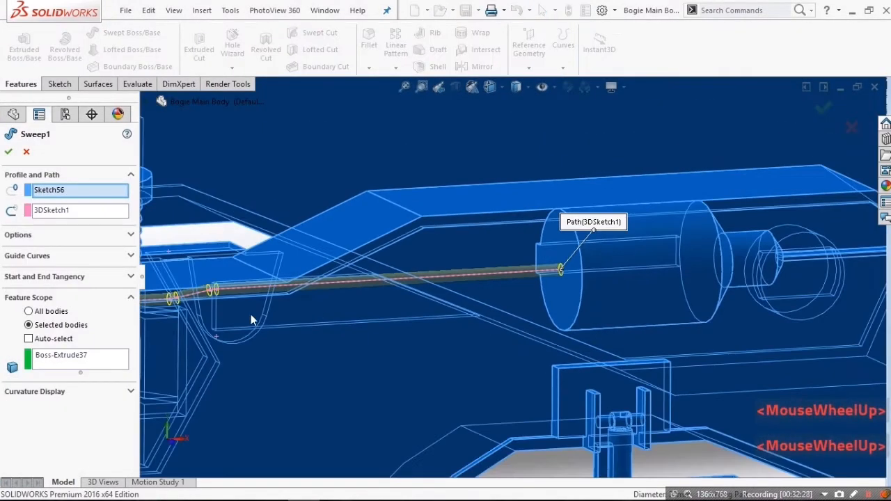
left_click(28, 311)
scroll(403, 312, "up", 6)
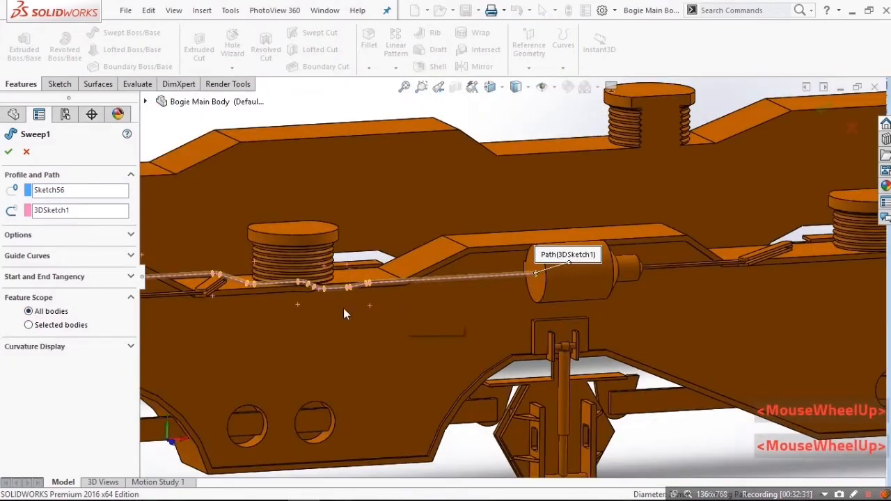
scroll(295, 404, "down", 5)
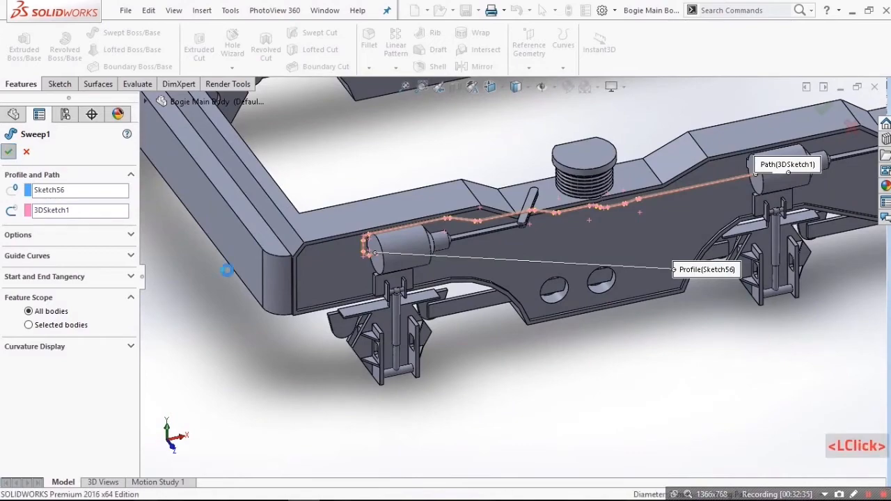
scroll(349, 319, "up", 3)
left_click(222, 381)
Step: Roll the feature history forward past Mirror36 to bring in the cylinders on the opposite side frame
scroll(244, 348, "down", 2)
scroll(661, 197, "up", 2)
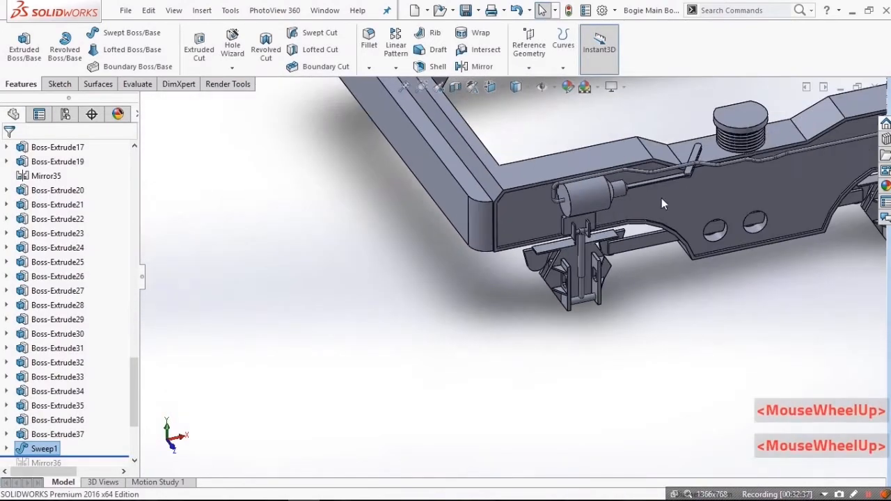
scroll(723, 181, "down", 3)
middle_click_drag(620, 179, 444, 270)
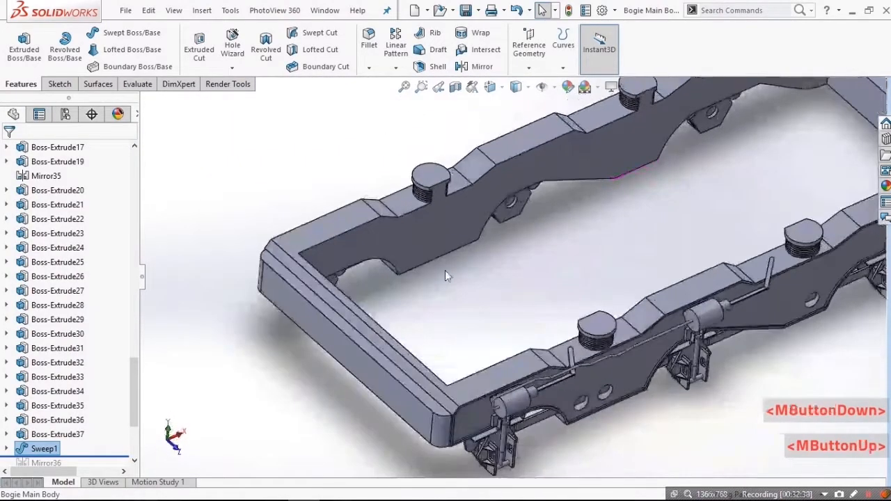
scroll(62, 320, "down", 2)
scroll(250, 324, "down", 1)
scroll(679, 254, "up", 2)
scroll(688, 250, "down", 1)
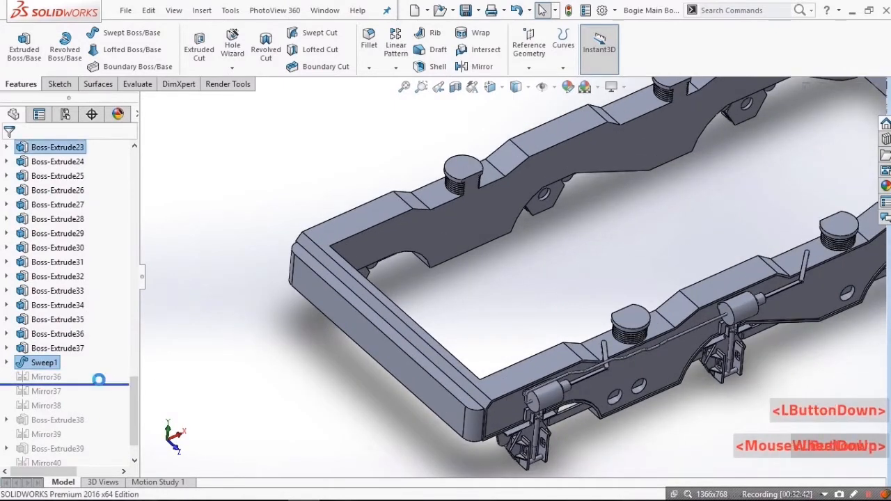
Step: Examine Mirror36's cylinders and mounting blocks along the opposite side frame
middle_click_drag(434, 220, 446, 200)
scroll(436, 175, "down", 2)
scroll(436, 153, "up", 2)
scroll(437, 150, "down", 1)
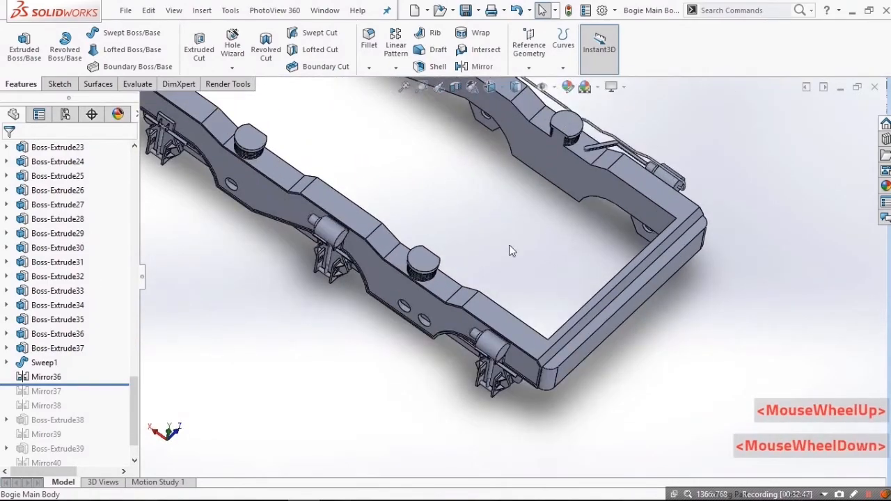
scroll(491, 369, "down", 5)
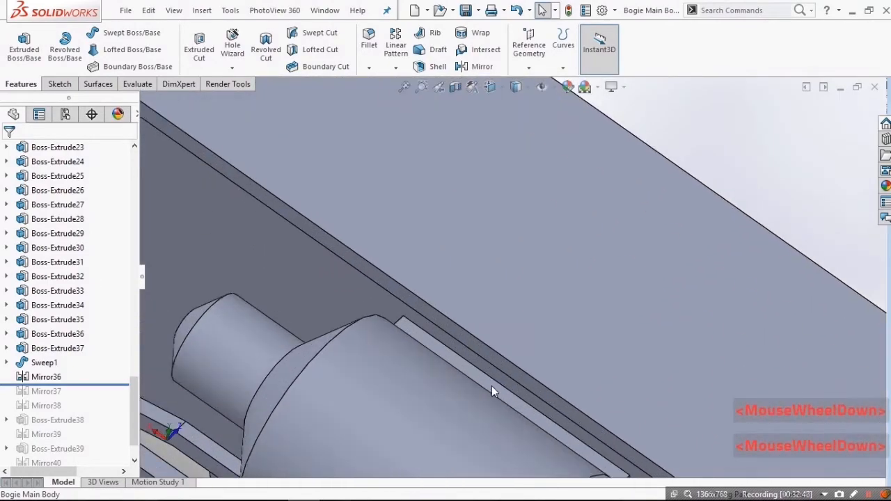
left_click(491, 387)
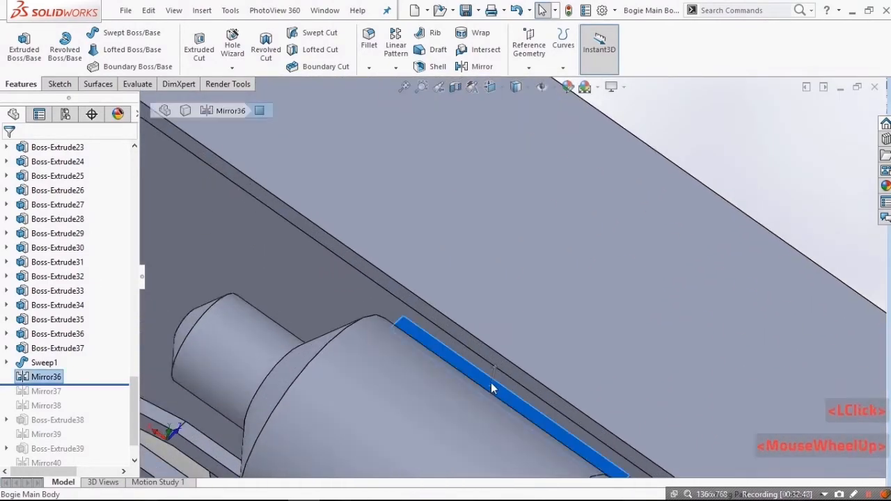
scroll(491, 382, "up", 4)
scroll(498, 345, "up", 8)
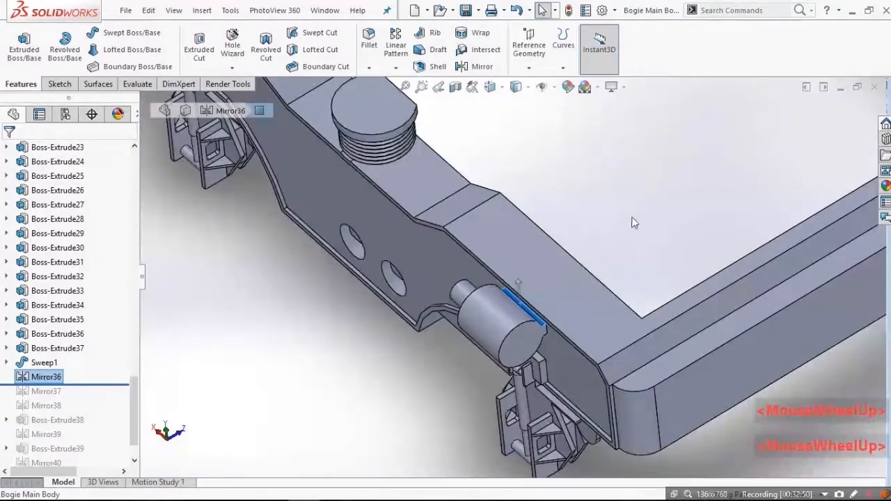
scroll(517, 348, "down", 2)
scroll(517, 348, "down", 3)
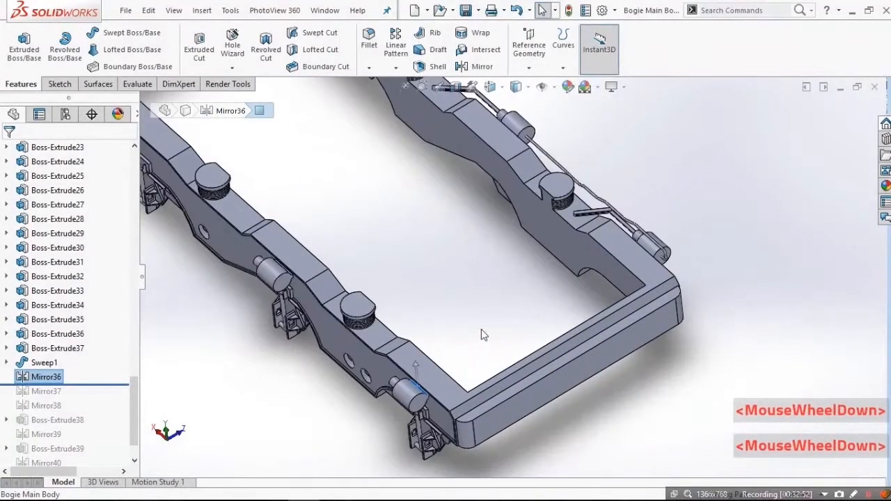
left_click(456, 288)
Step: Roll the feature history forward past Mirror37 and Mirror38 to bring in the mirrored rods, links and pipe
scroll(102, 369, "down", 1)
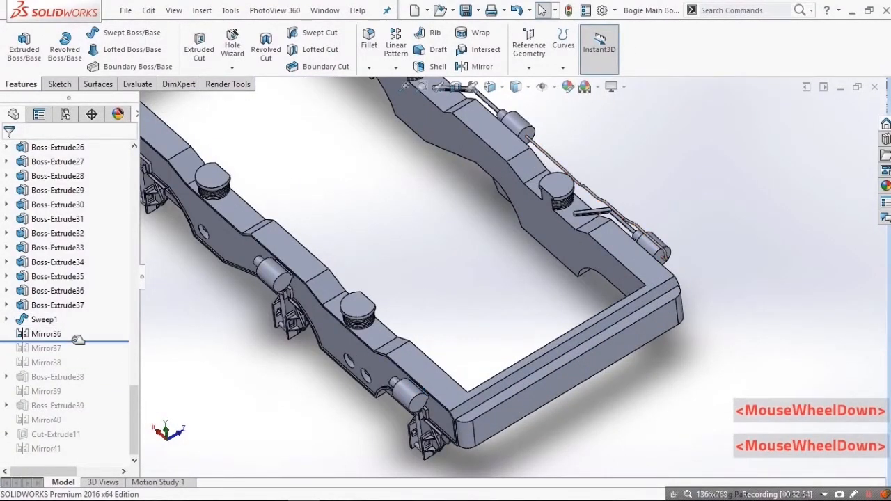
left_click_drag(78, 340, 77, 350)
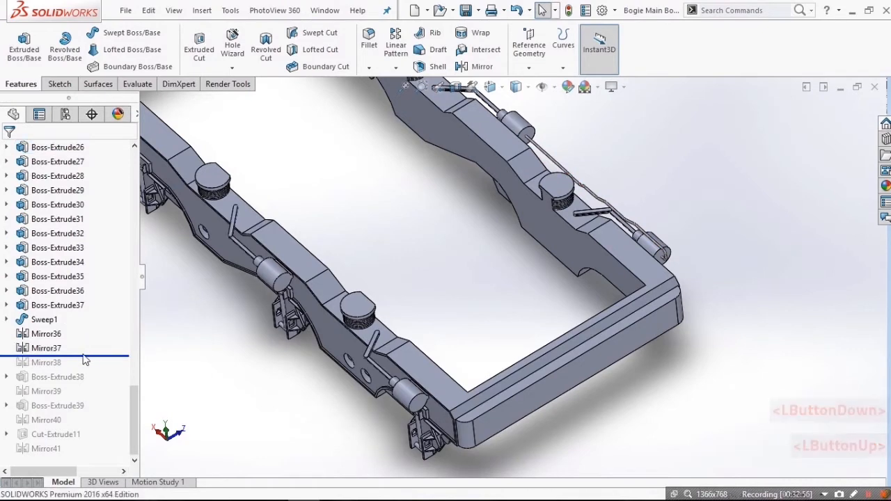
middle_click_drag(402, 395, 361, 387)
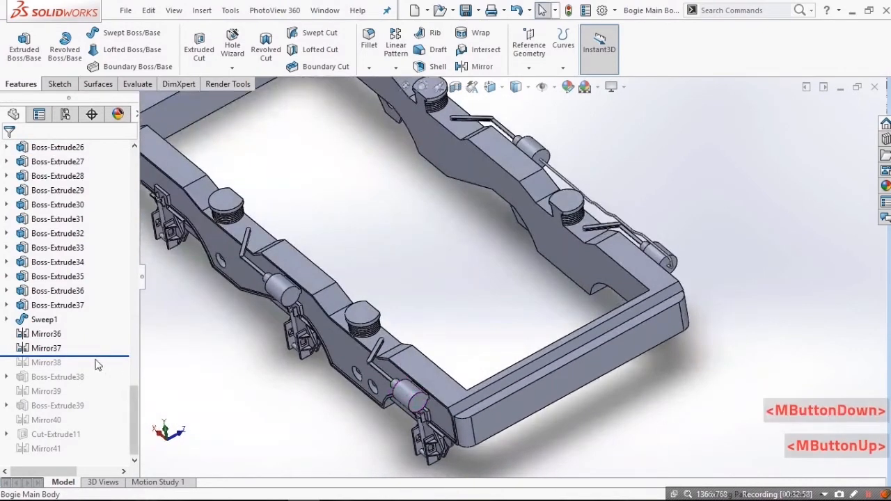
left_click_drag(89, 354, 82, 364)
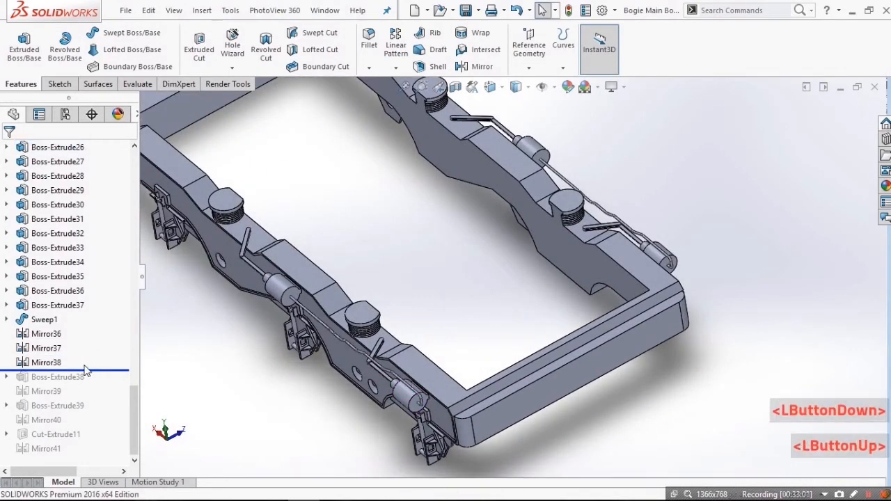
middle_click_drag(563, 275, 170, 347)
Step: Roll the feature history forward past Boss-Extrude38 and set the feature scope to all bodies in its definition
middle_click(103, 375)
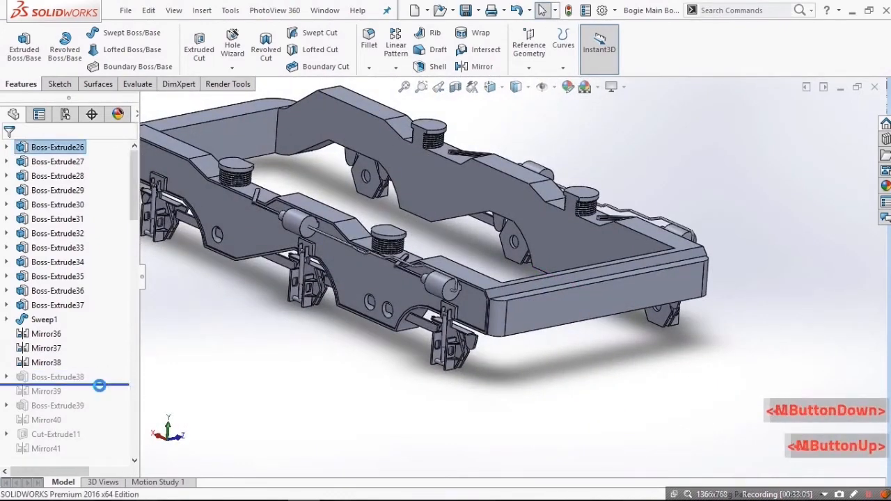
left_click(63, 376)
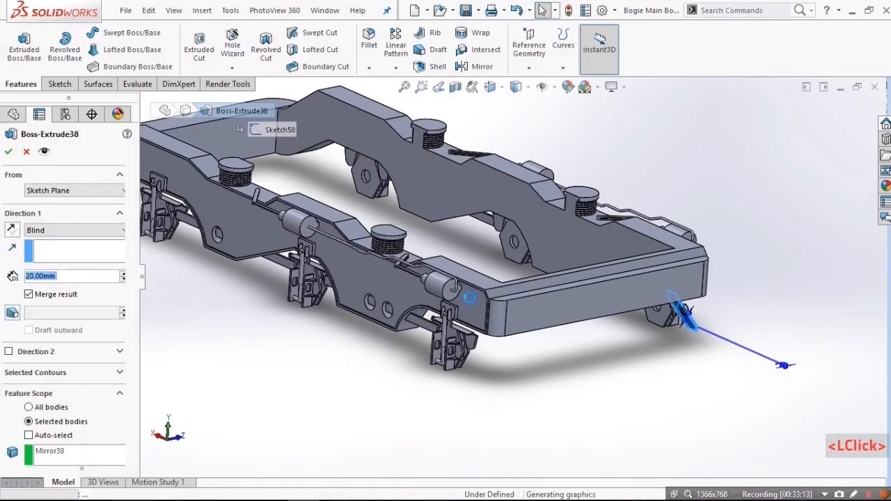
middle_click_drag(495, 289, 342, 302)
scroll(342, 302, "up", 2)
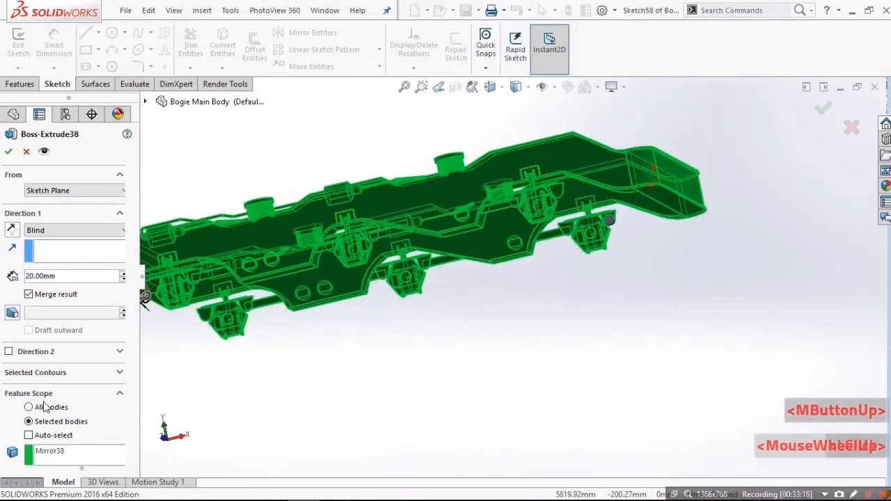
double_click(44, 407)
Step: View Boss-Extrude38's sloping bar sketch square-on beside the end brake assembly, and cancel out of its definition
scroll(293, 273, "down", 6)
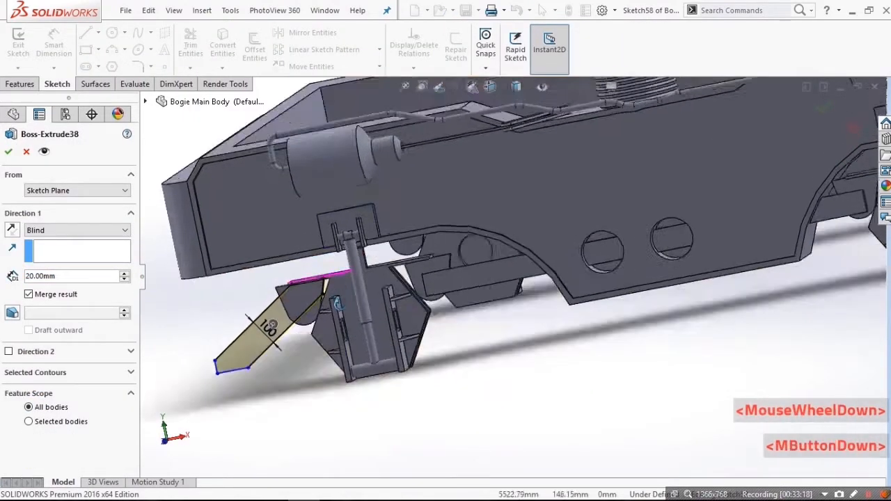
middle_click_drag(338, 303, 340, 306)
key("ctrl+8")
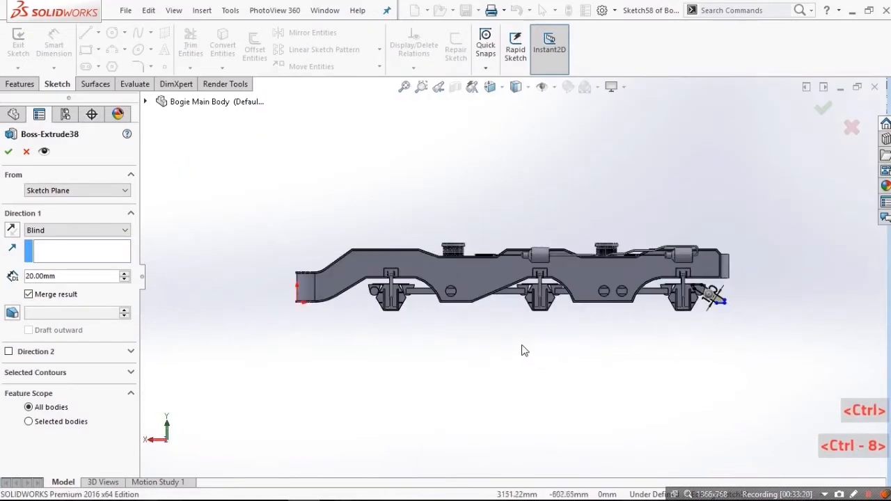
key("ctrl+8")
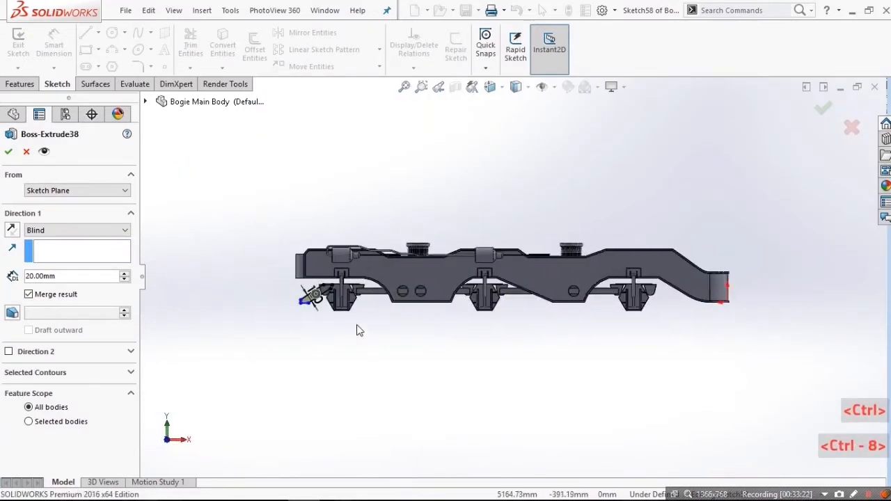
scroll(278, 228, "down", 4)
scroll(278, 205, "down", 3)
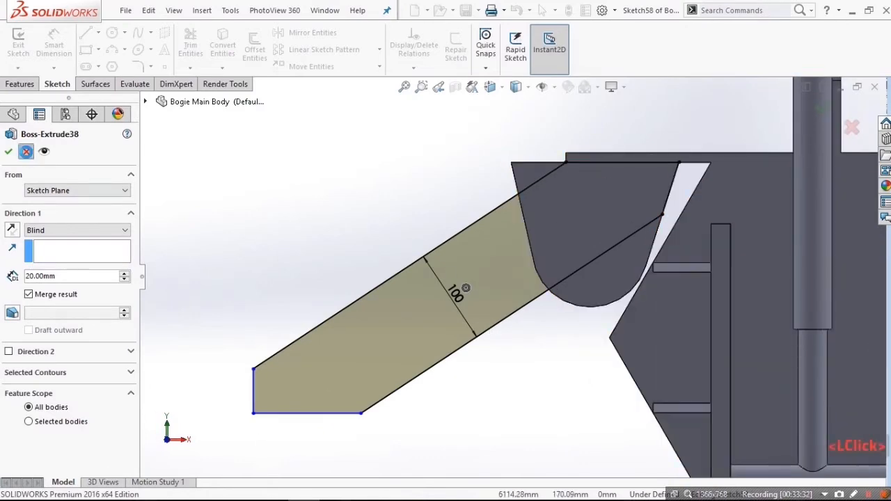
Step: Roll the feature history forward past Mirror39 and Boss-Extrude39, and open the definition of Boss-Extrude39
scroll(680, 252, "up", 8)
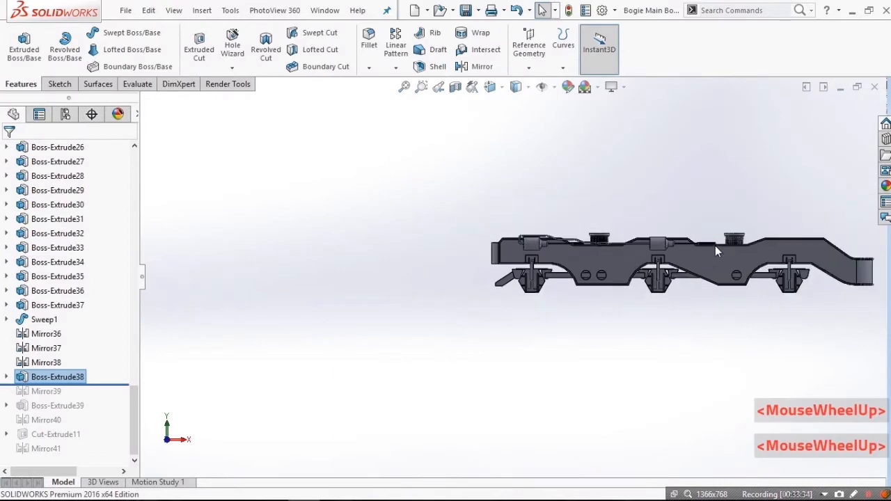
middle_click_drag(715, 245, 529, 292)
scroll(499, 296, "down", 4)
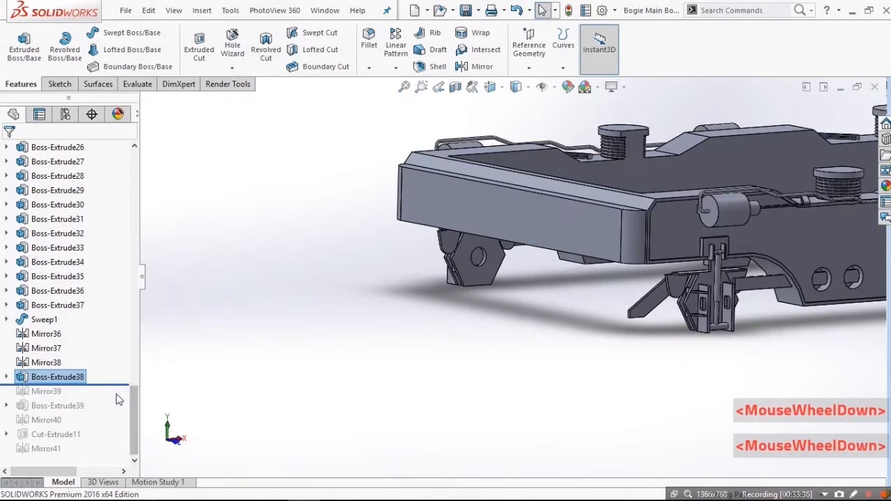
left_click_drag(112, 383, 72, 406)
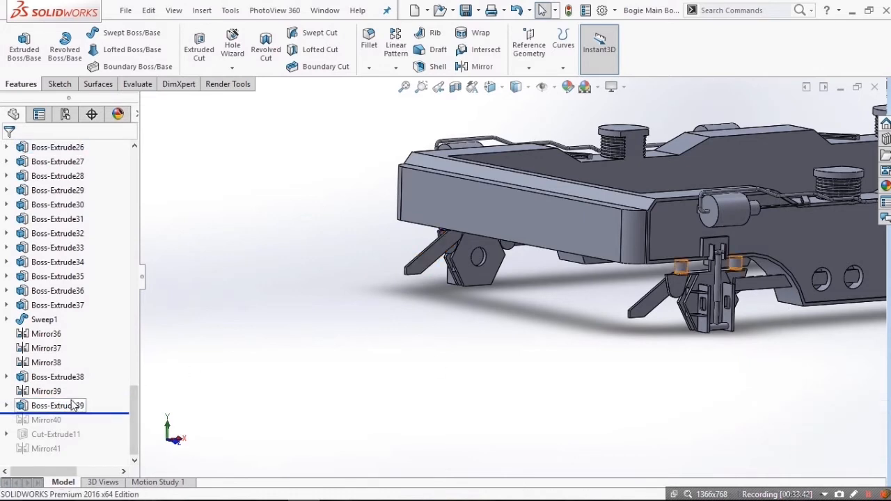
left_click(74, 406)
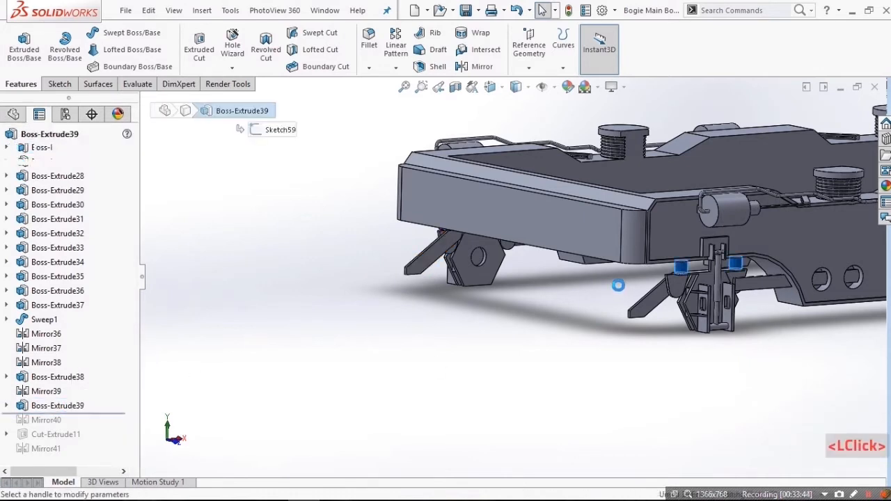
Step: Examine Boss-Extrude39's circular post sketches on top of the three brake assemblies along the side frame
scroll(752, 269, "down", 8)
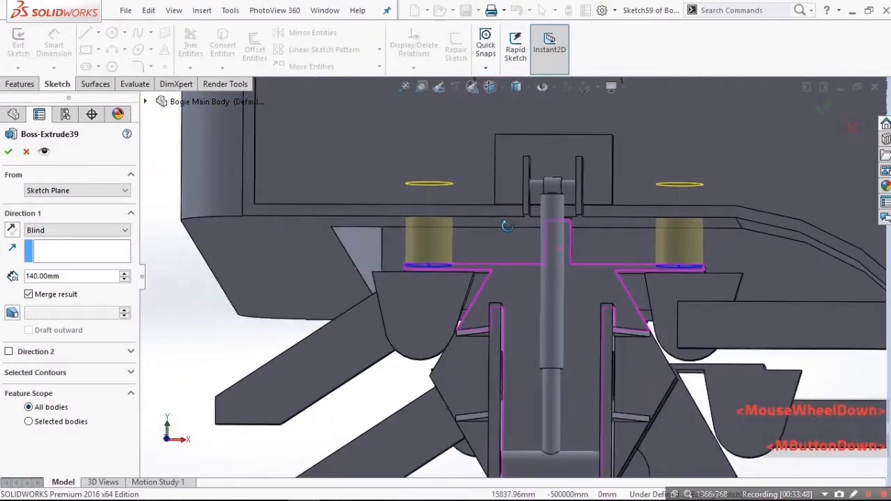
middle_click_drag(506, 226, 639, 228)
scroll(592, 203, "up", 5)
scroll(638, 228, "down", 3)
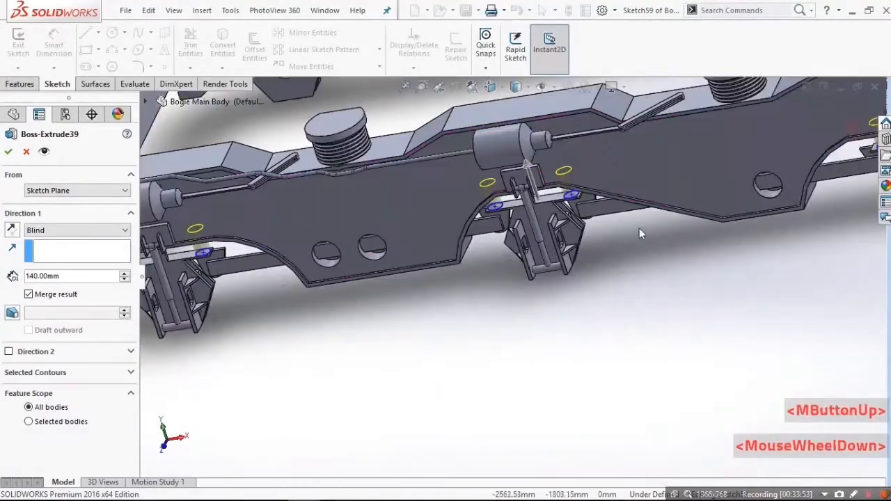
scroll(536, 201, "down", 3)
scroll(536, 201, "up", 5)
scroll(518, 283, "down", 5)
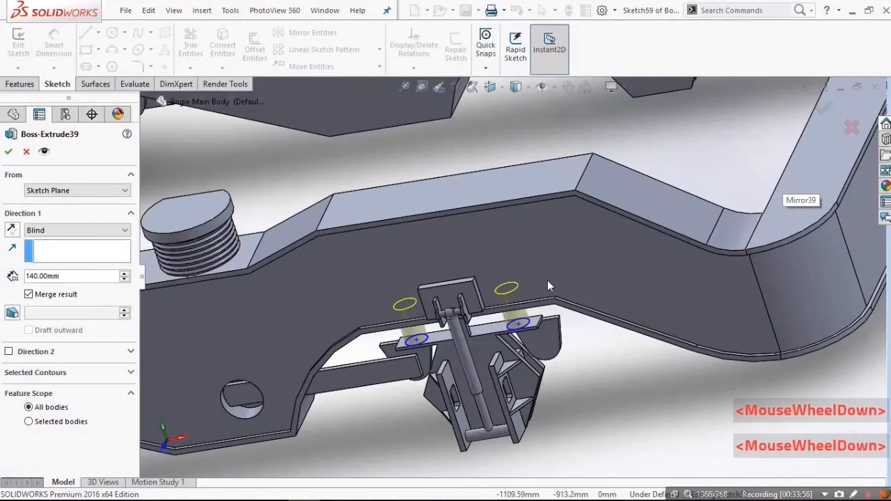
scroll(547, 285, "up", 5)
scroll(328, 306, "down", 5)
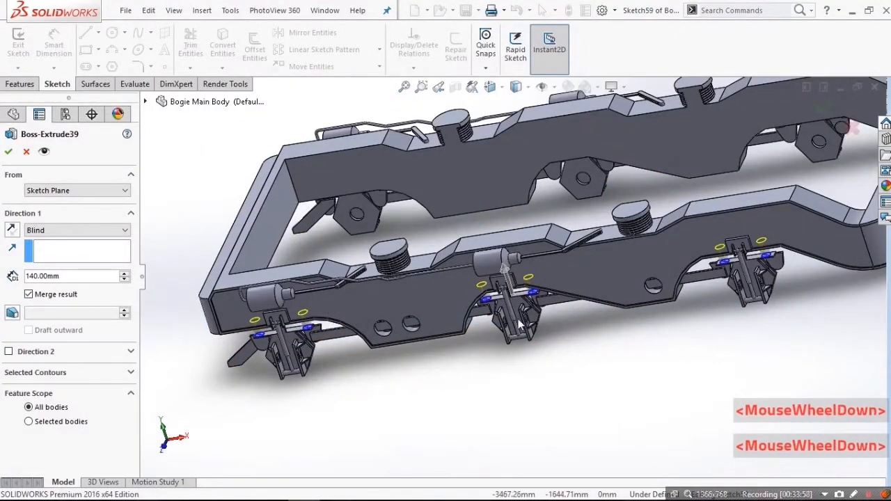
Step: Roll the feature history forward past Mirror40 and Cut-Extrude11 to bring in the mirrored posts and the end beam notch
scroll(520, 326, "up", 5)
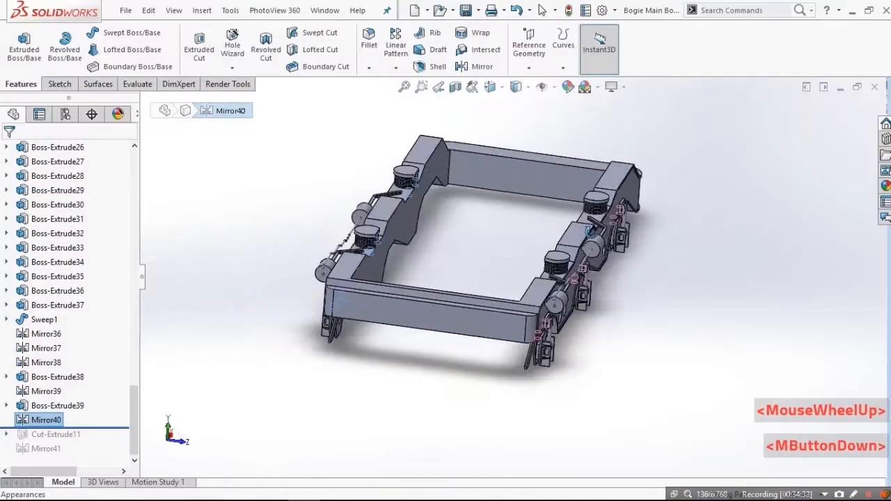
middle_click_drag(588, 231, 530, 264)
left_click(530, 357)
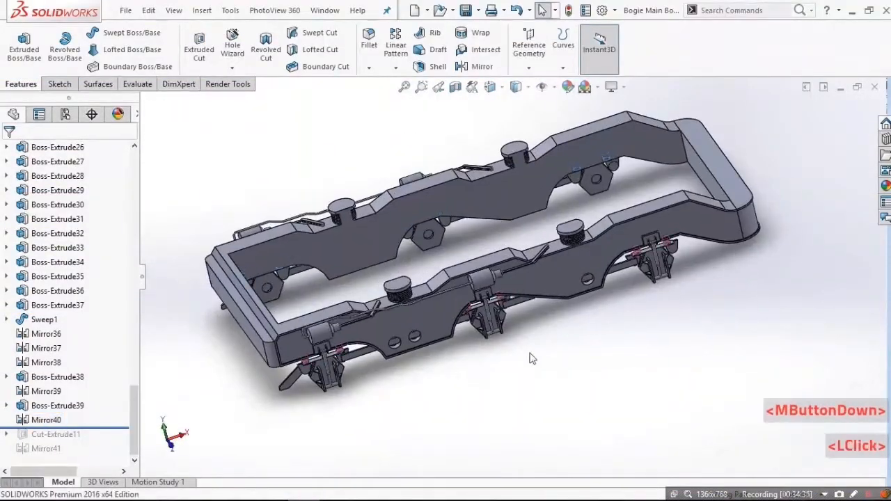
left_click_drag(82, 427, 82, 439)
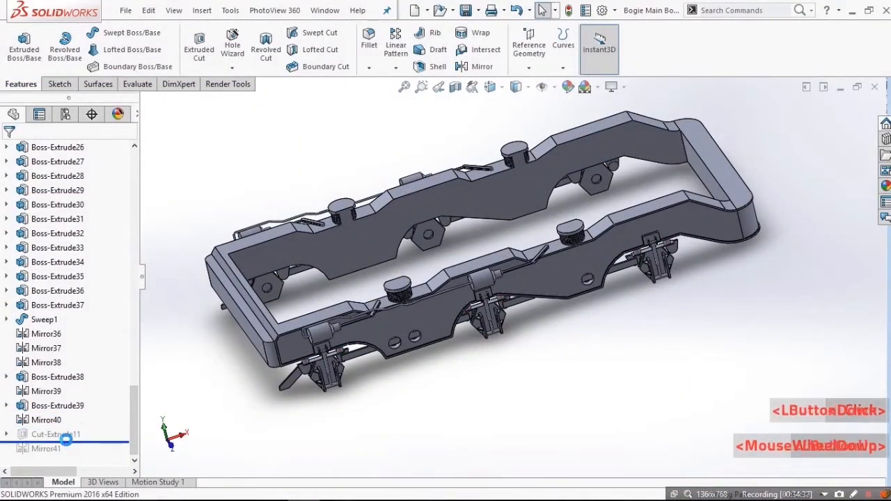
Step: Examine Cut-Extrude11's notch at the inner corner of the end beam from below, highlighting the feature in the model
scroll(270, 365, "down", 4)
middle_click_drag(273, 348, 309, 199)
scroll(348, 359, "down", 4)
middle_click_drag(353, 364, 356, 396)
scroll(356, 395, "up", 3)
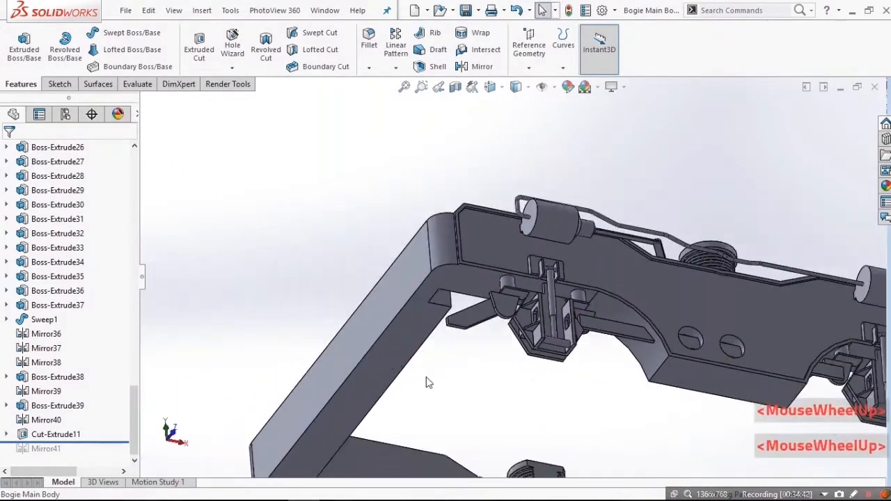
scroll(427, 378, "down", 3)
scroll(561, 258, "down", 1)
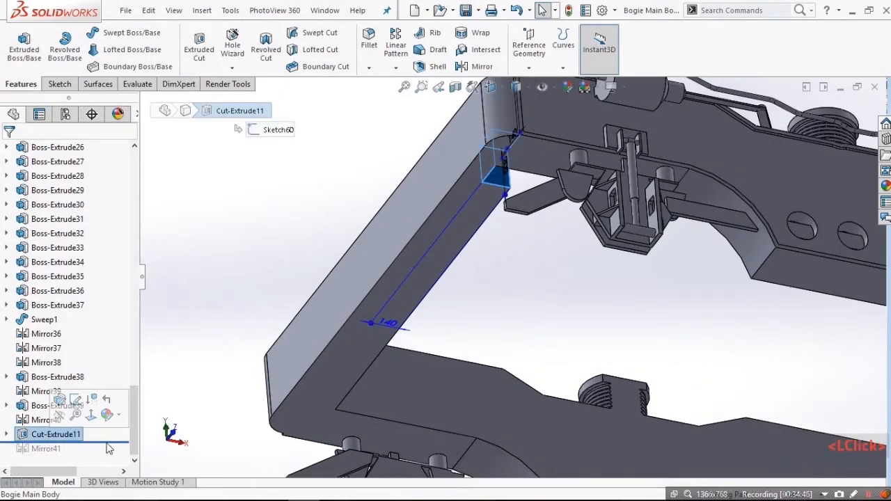
Step: Inspect the notch's position relative to the sloping bar and brake assembly from the side and from underneath
scroll(446, 279, "up", 3)
middle_click_drag(445, 278, 440, 370)
scroll(460, 320, "down", 3)
scroll(463, 332, "down", 3)
scroll(545, 356, "up", 2)
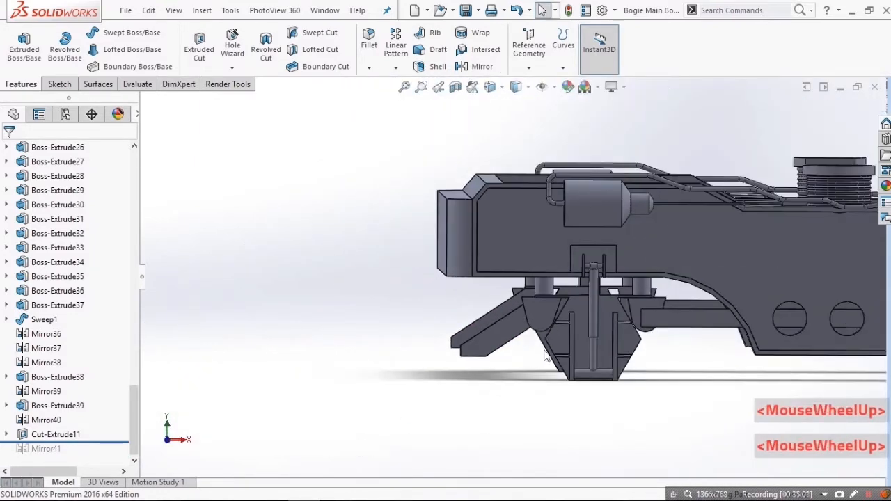
scroll(489, 288, "down", 2)
middle_click_drag(489, 288, 571, 274)
scroll(471, 356, "down", 2)
middle_click_drag(471, 356, 459, 302)
scroll(455, 413, "down", 2)
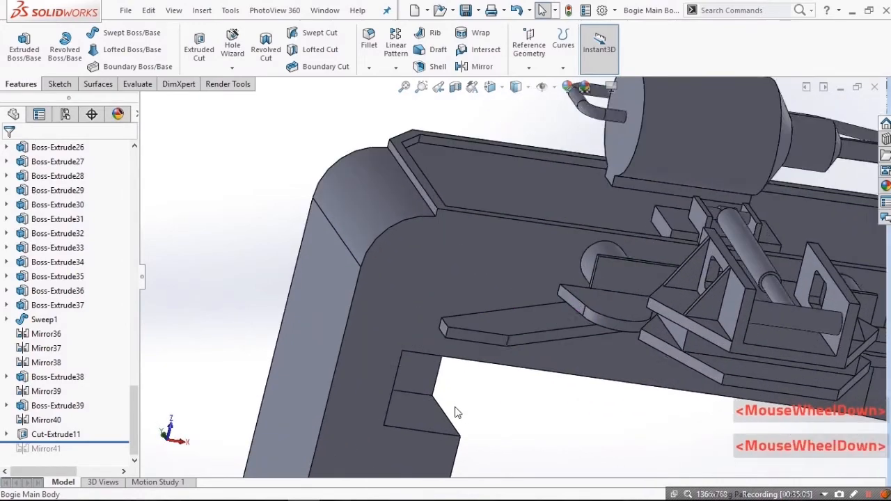
Step: Roll the feature history forward past Mirror41 to bring in the mirrored notch on the opposite side
middle_click_drag(455, 413, 448, 419)
scroll(458, 408, "up", 3)
scroll(252, 429, "down", 1)
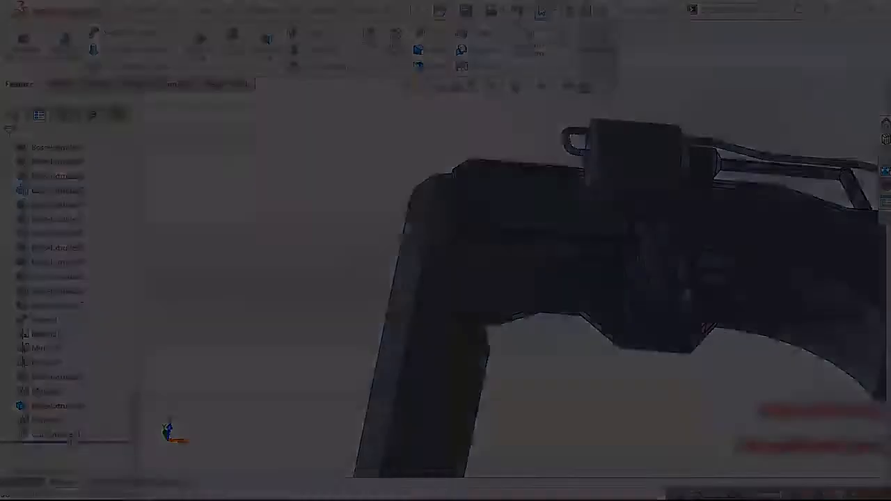
scroll(496, 332, "down", 2)
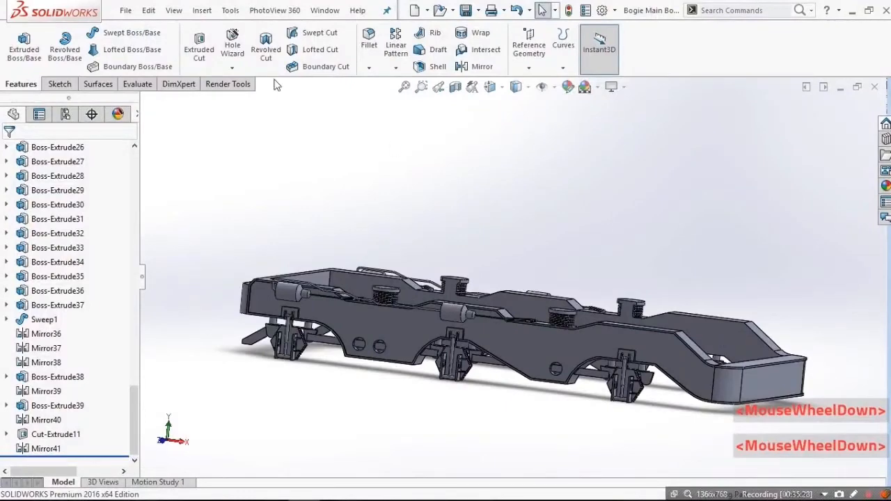
left_click(126, 11)
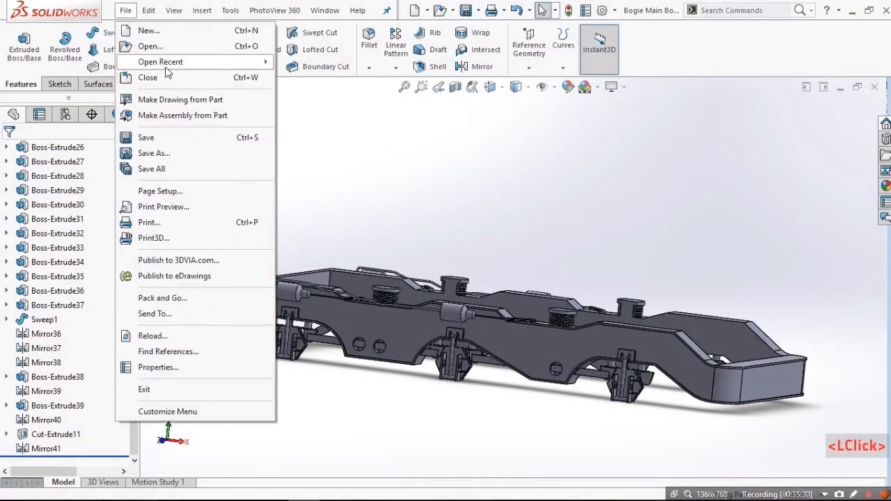
left_click(184, 158)
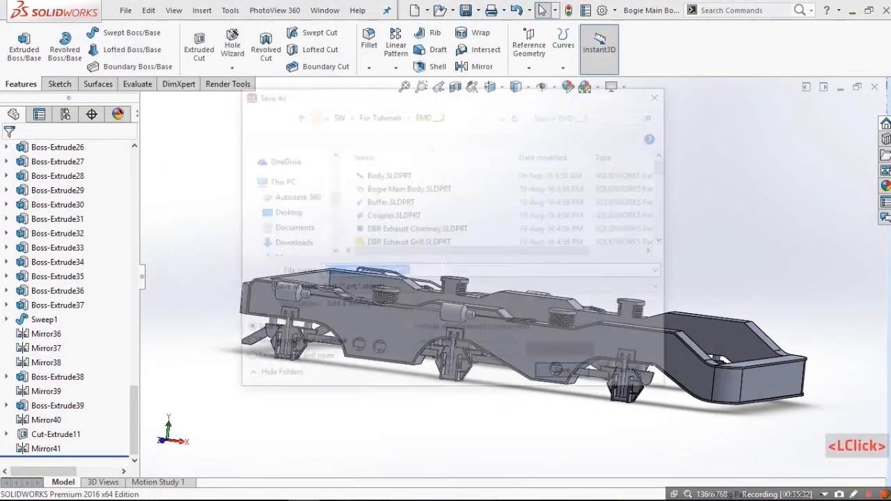
left_click(631, 375)
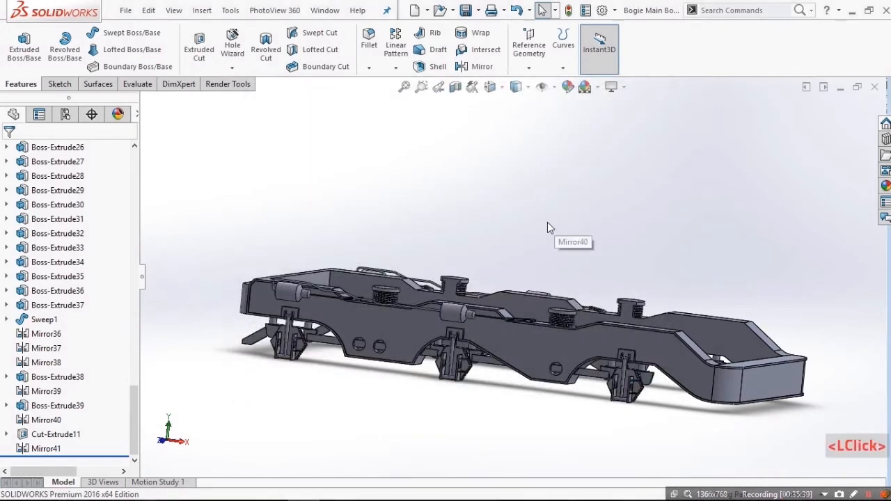
Step: Look over the finished bogie main body and save the part
middle_click_drag(545, 227, 597, 295)
scroll(608, 301, "down", 2)
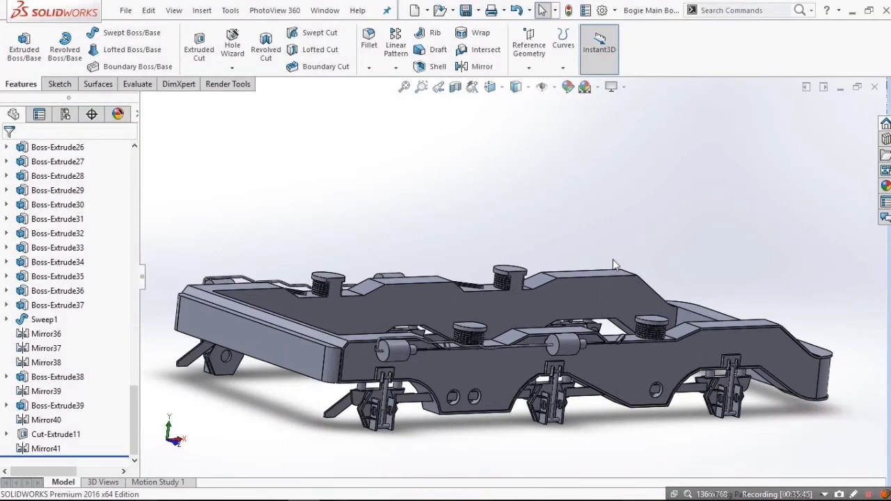
key("ctrl+s")
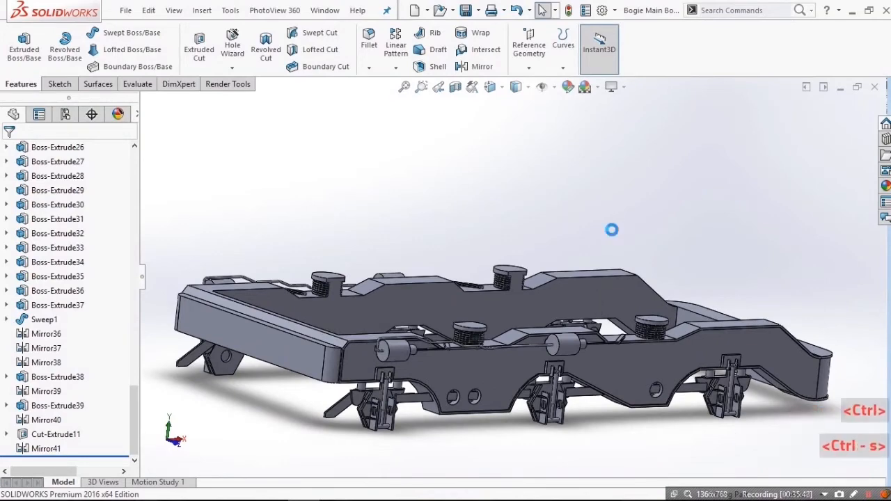
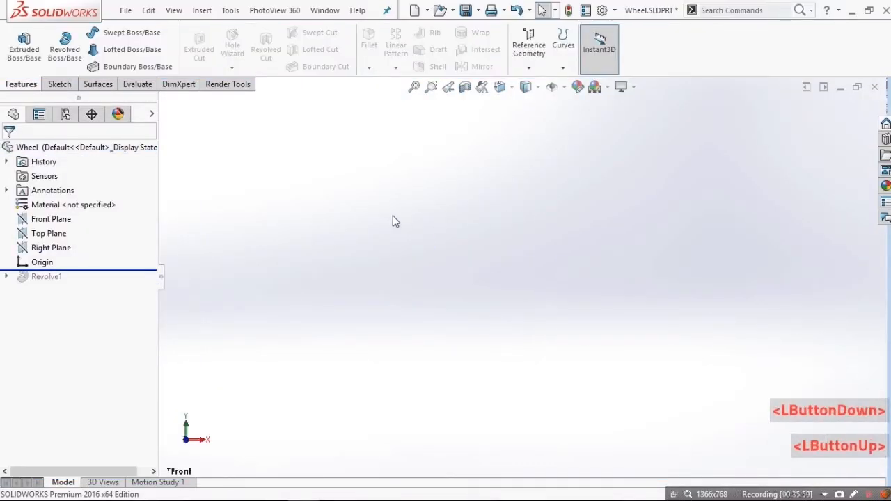
Step: In the Wheel part, roll the feature history forward past Revolve1 and open its Sketch1 for editing
left_click(418, 103)
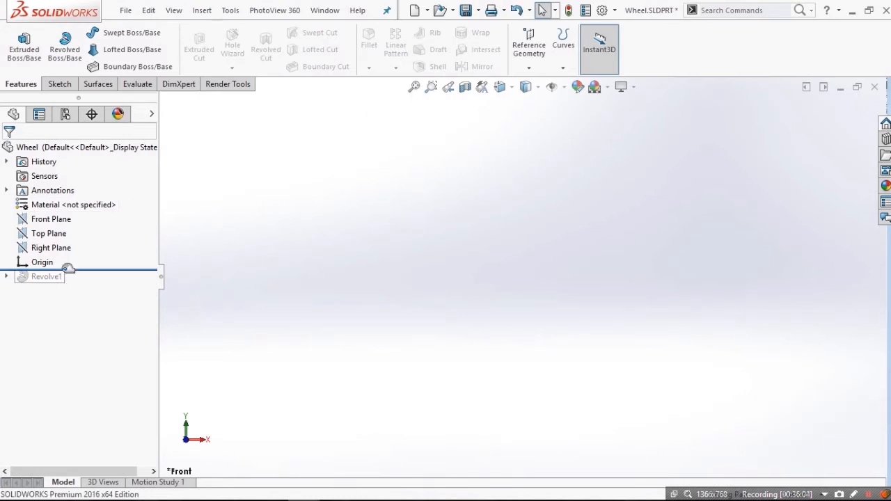
left_click_drag(68, 269, 63, 281)
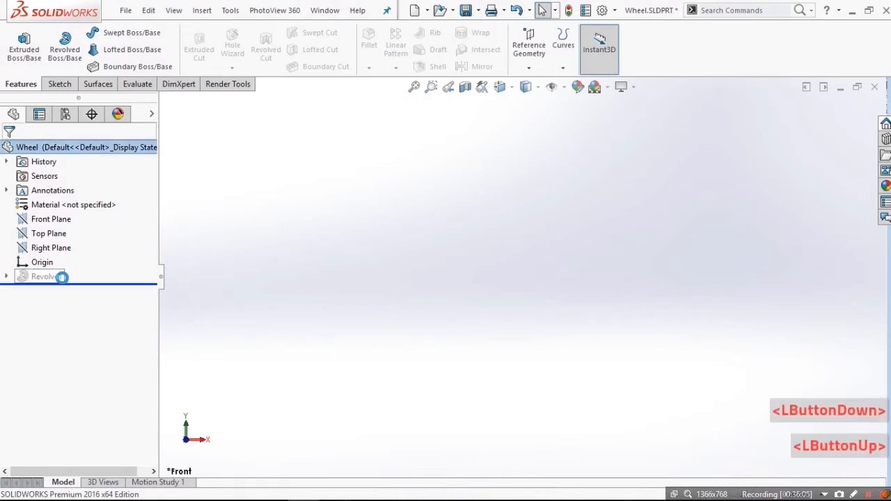
left_click(6, 277)
double_click(70, 290)
left_click(67, 249)
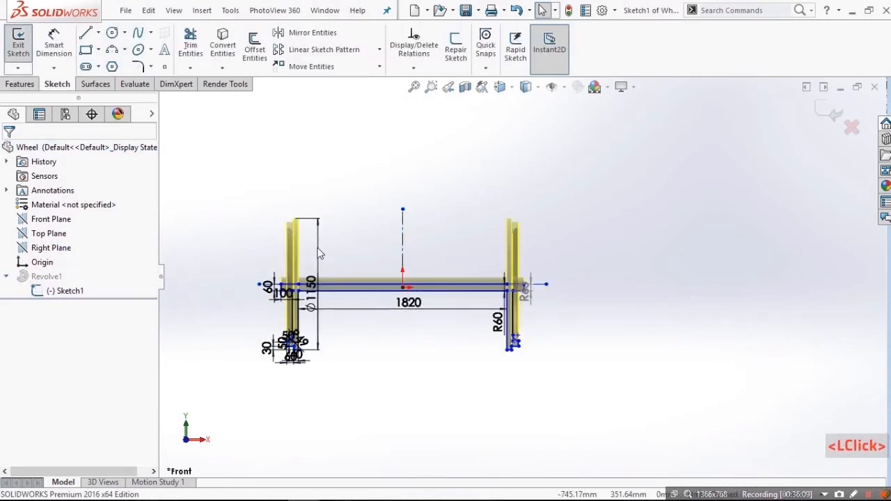
Step: Examine the dimensioned wheelset profile from the front, covering the axle end, the wheel rim and the opposite half
key("ctrl+8")
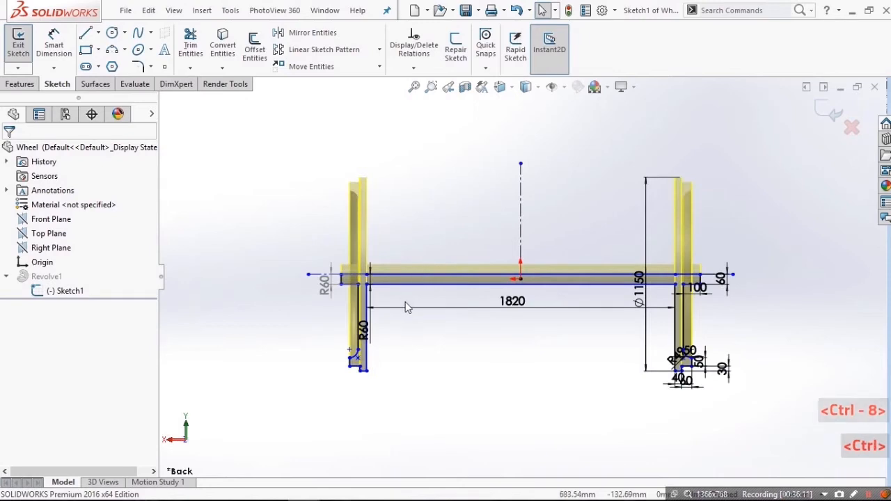
key("ctrl+8")
scroll(390, 320, "down", 5)
scroll(504, 249, "up", 2)
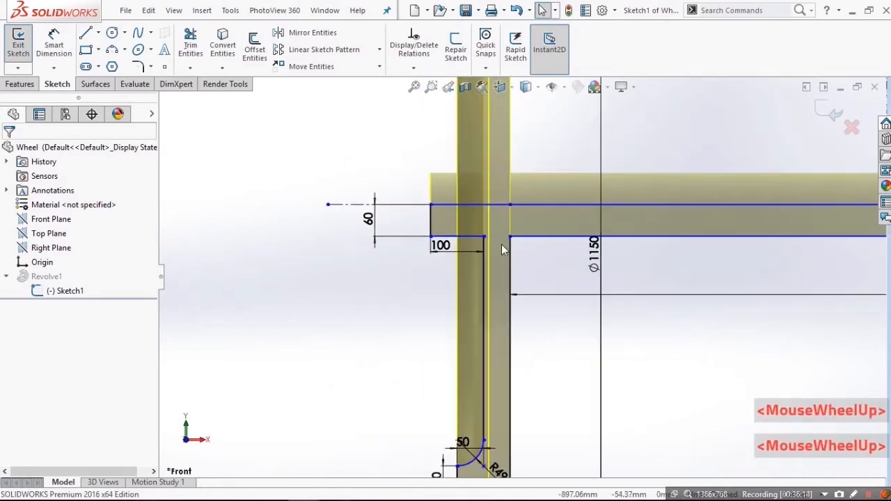
scroll(420, 255, "down", 1)
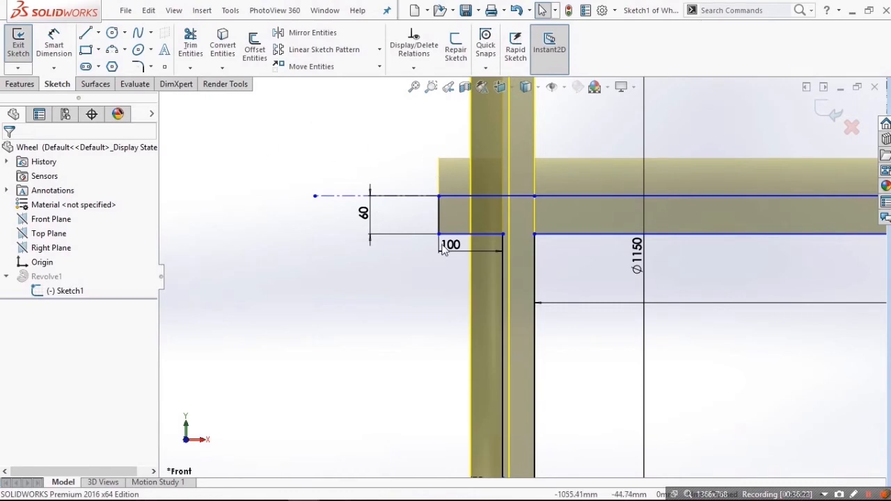
scroll(487, 320, "up", 2)
scroll(492, 322, "down", 2)
scroll(670, 278, "up", 2)
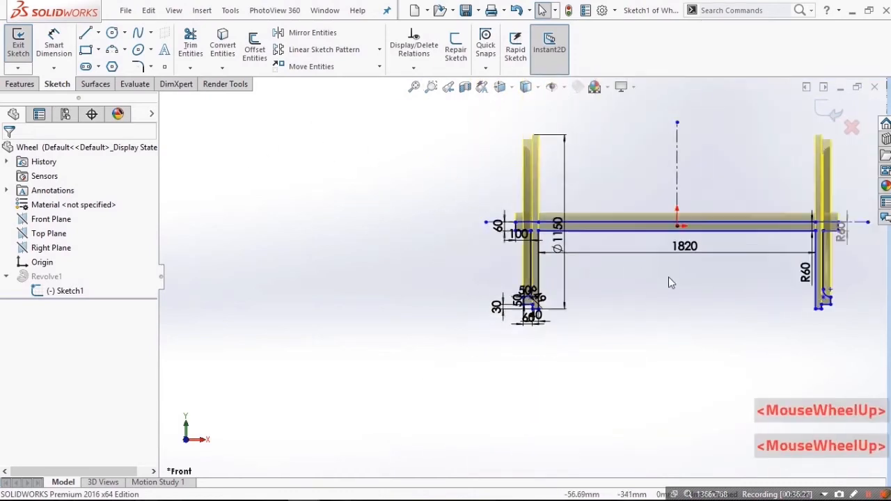
scroll(699, 250, "down", 1)
scroll(700, 250, "up", 4)
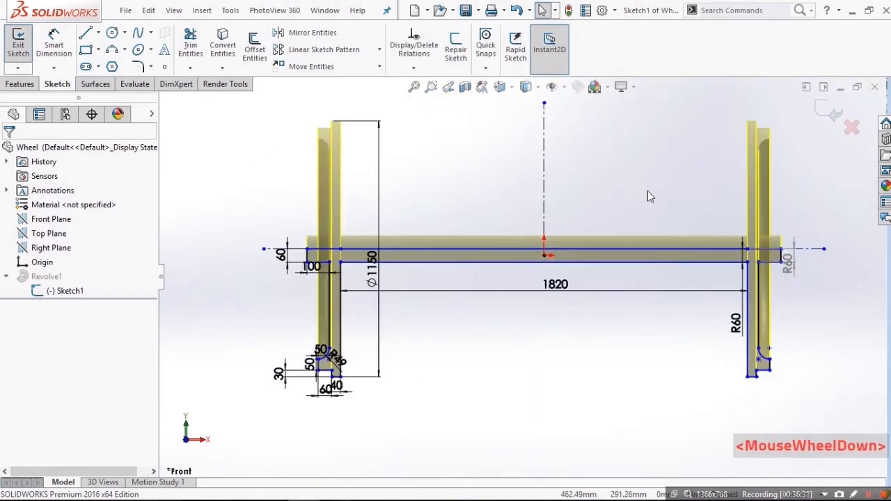
scroll(290, 416, "down", 2)
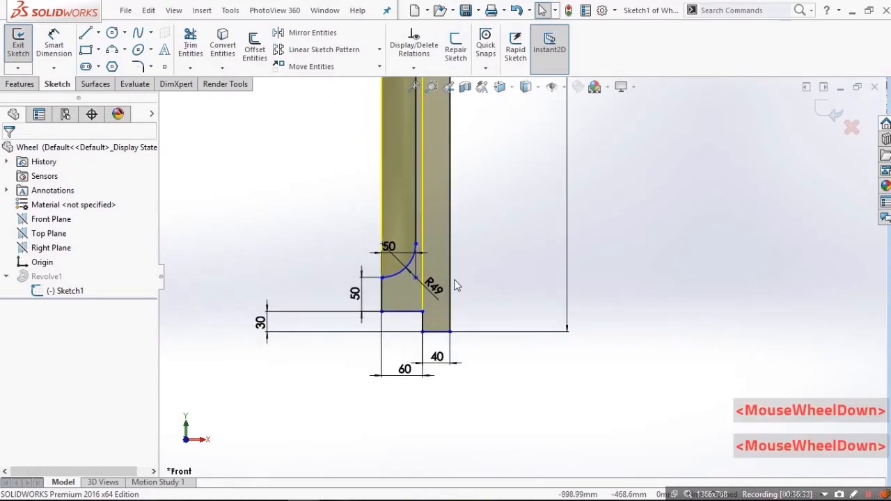
Step: Move the 40 mm, 60 mm and 100 mm dimension labels clear of the wheel profile lines
left_click(851, 128)
left_click(542, 326)
left_click_drag(437, 356, 503, 367)
left_click_drag(404, 369, 404, 406)
scroll(448, 179, "down", 2)
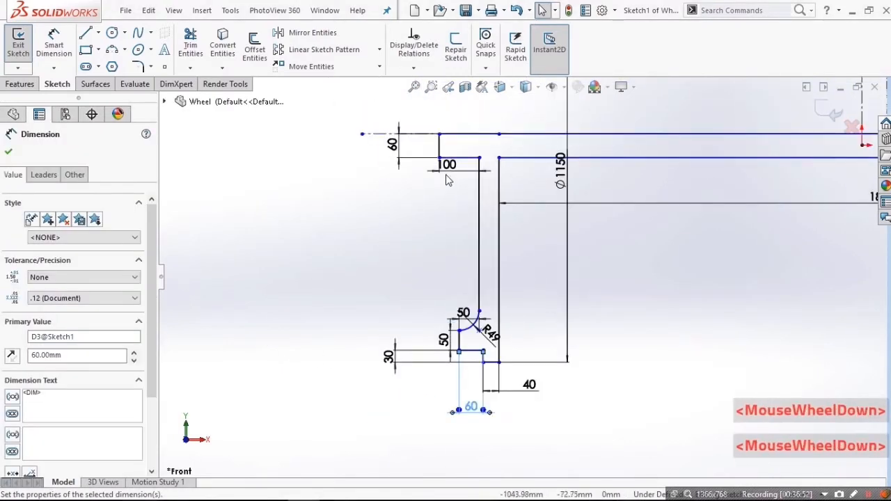
left_click(447, 171)
scroll(612, 285, "up", 2)
scroll(612, 285, "down", 1)
scroll(314, 239, "down", 2)
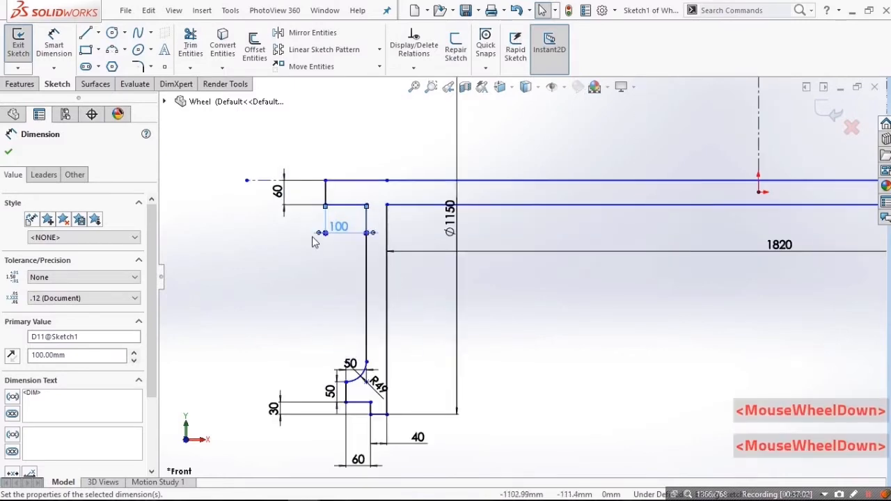
scroll(729, 269, "up", 3)
scroll(729, 268, "down", 1)
scroll(576, 260, "down", 2)
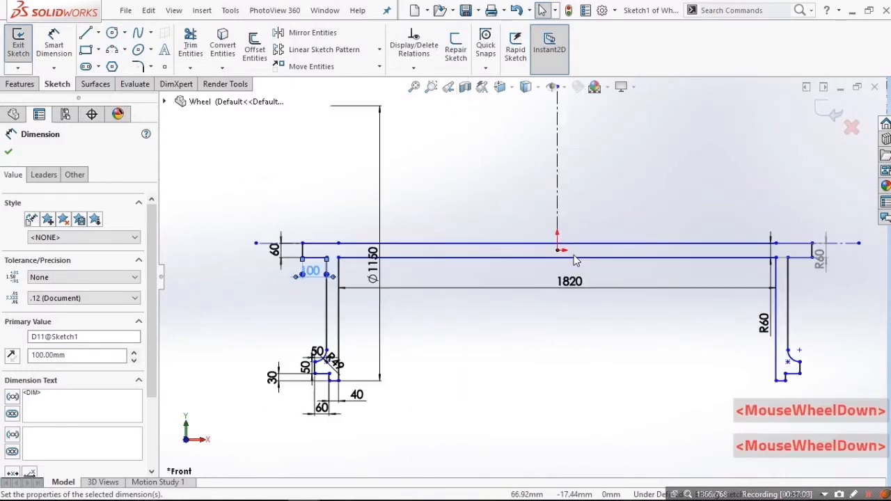
Step: Add a driven horizontal dimension from the axle end's lower corner to the origin
left_click(467, 271)
scroll(325, 325, "down", 2)
left_click(230, 146)
left_click(765, 130)
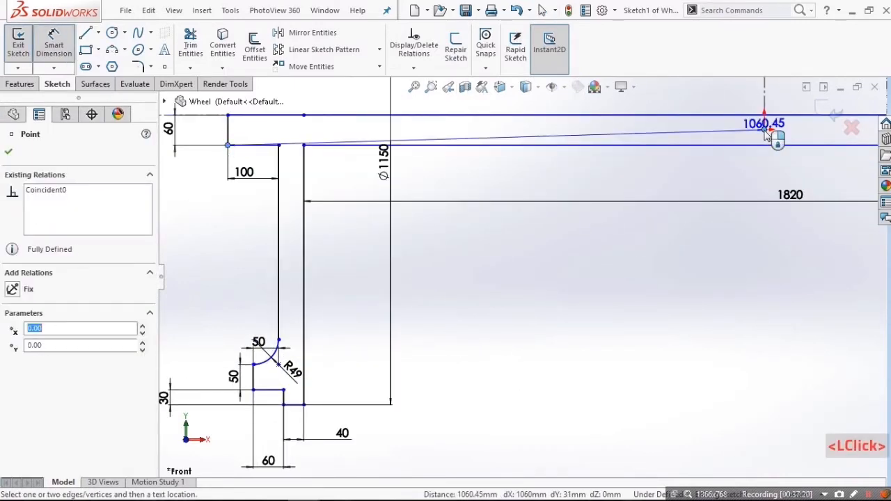
left_click(454, 243)
left_click(518, 253)
Step: Dimension the vertical distance between the axle's upper line and the origin, and delete that dimension again
scroll(522, 272, "up", 2)
left_click(606, 166)
left_click(690, 174)
left_click(639, 125)
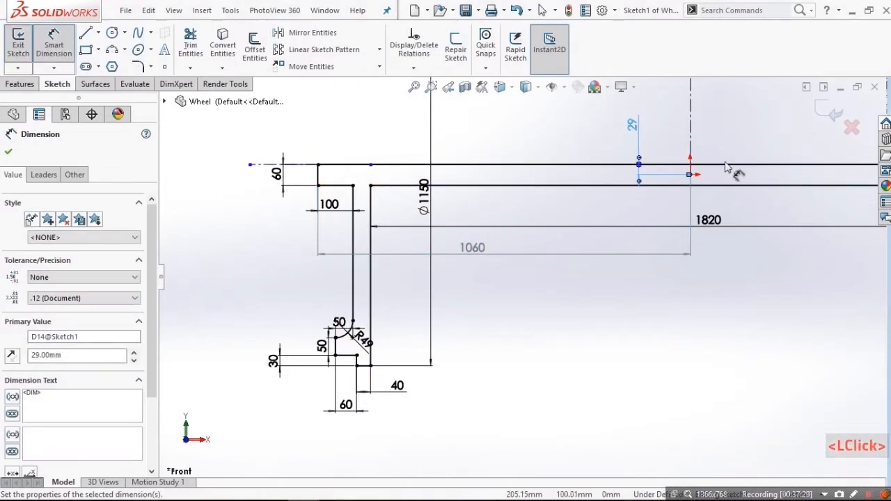
left_click(490, 305)
scroll(455, 287, "up", 2)
scroll(313, 202, "down", 2)
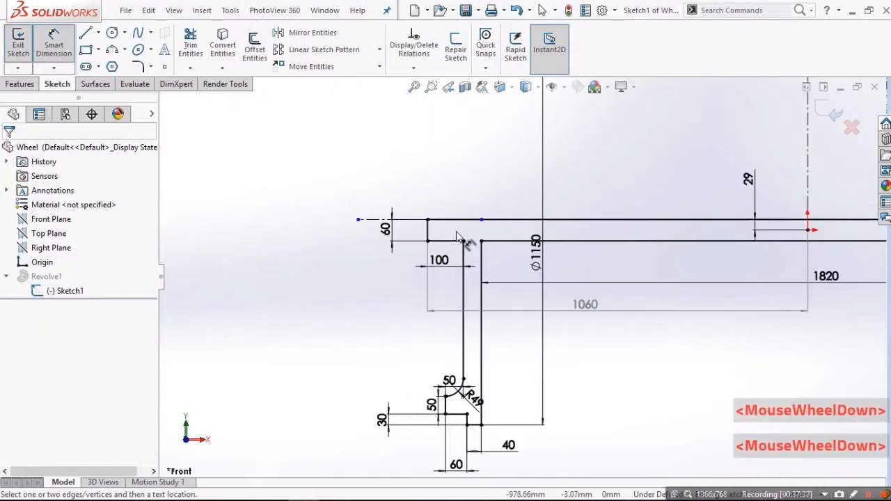
left_click_drag(755, 179, 726, 174)
key("Delete")
key("Escape")
Step: Make the axle's upper line coincident with the sketch origin
left_click(731, 219)
left_click(808, 231, "ctrl")
left_click(12, 378)
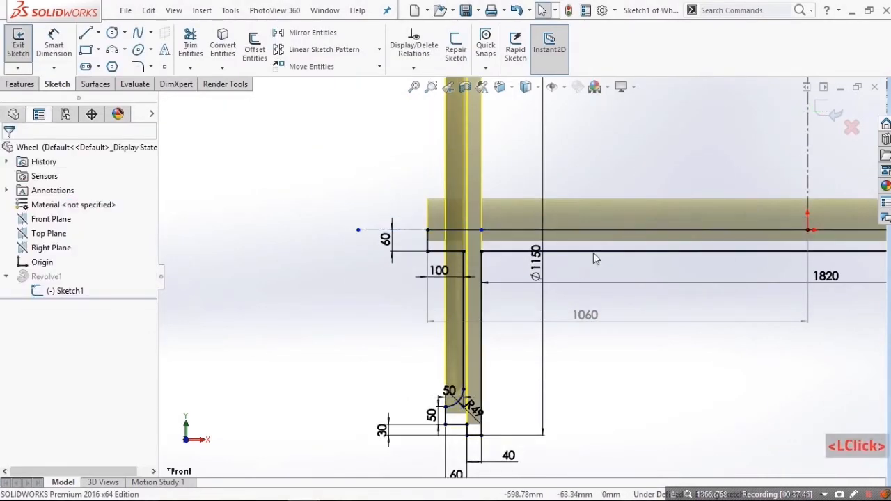
scroll(666, 320, "up", 2)
scroll(503, 354, "down", 3)
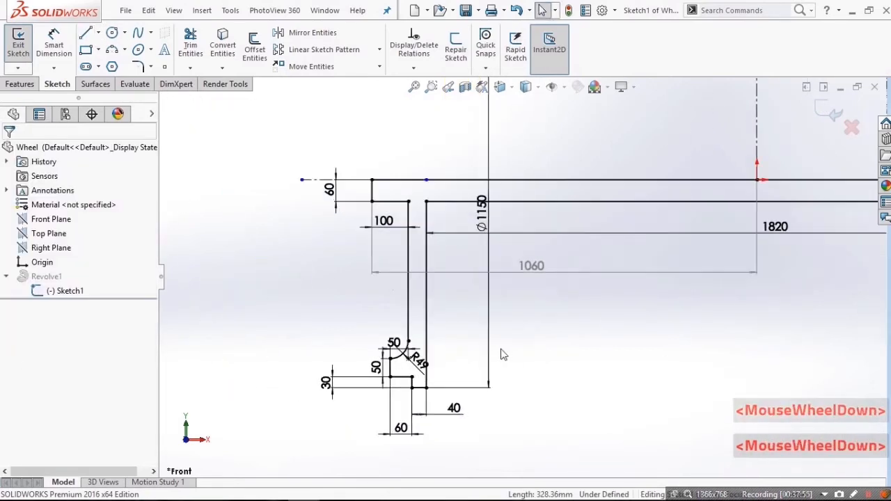
scroll(453, 238, "up", 2)
scroll(454, 237, "down", 1)
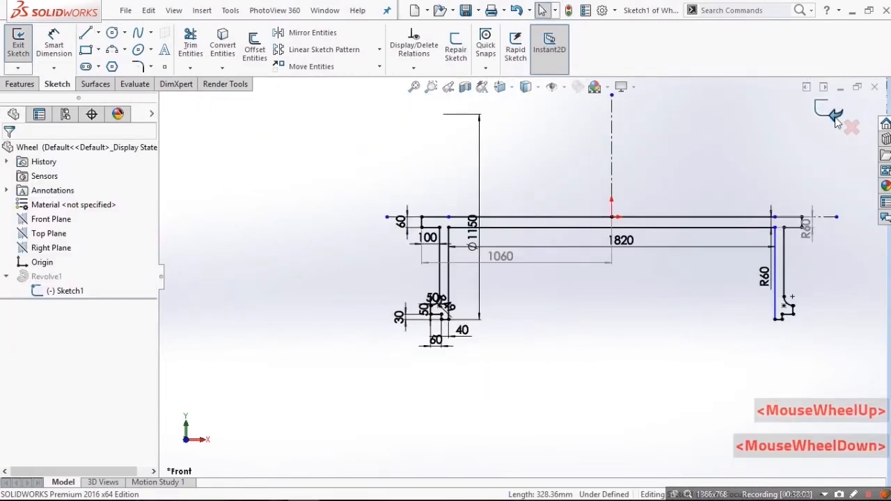
Step: Confirm the 360° blind revolve of the wheelset profile about the axle line and save the Wheel part
left_click(21, 83)
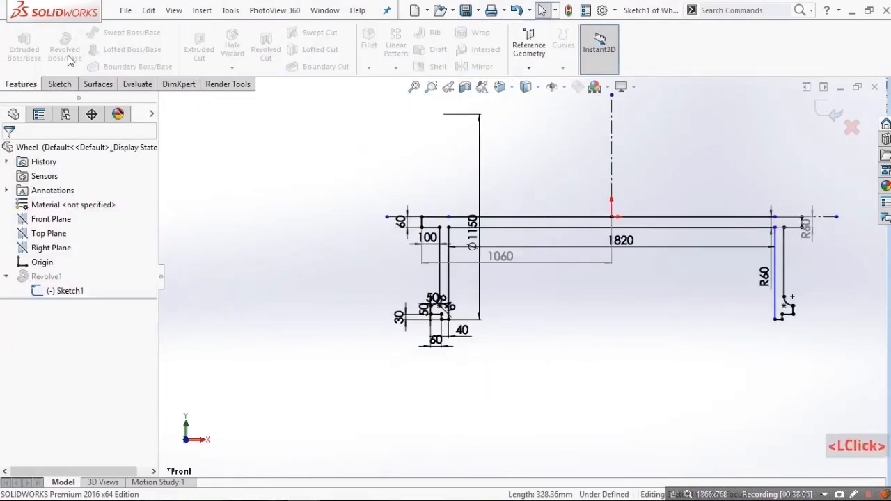
left_click(54, 275)
scroll(421, 193, "down", 2)
middle_click_drag(503, 209, 482, 228)
scroll(524, 288, "up", 3)
scroll(723, 228, "up", 2)
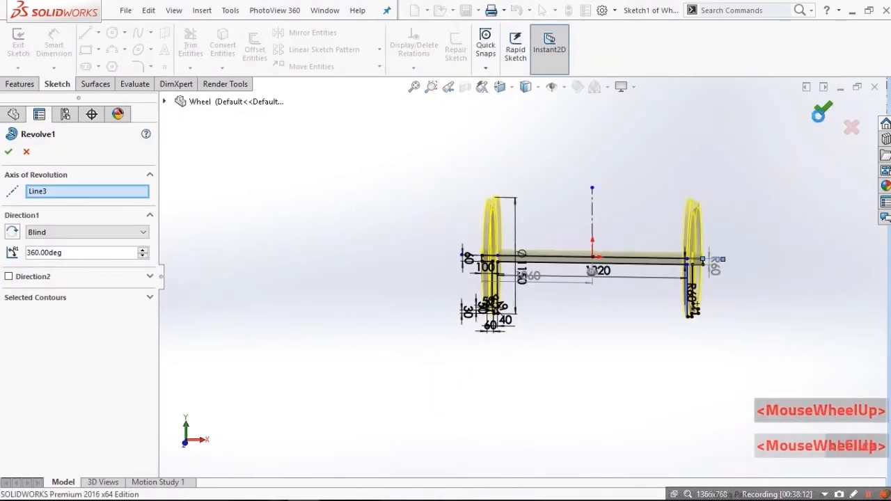
left_click(821, 112)
middle_click_drag(779, 153, 711, 216)
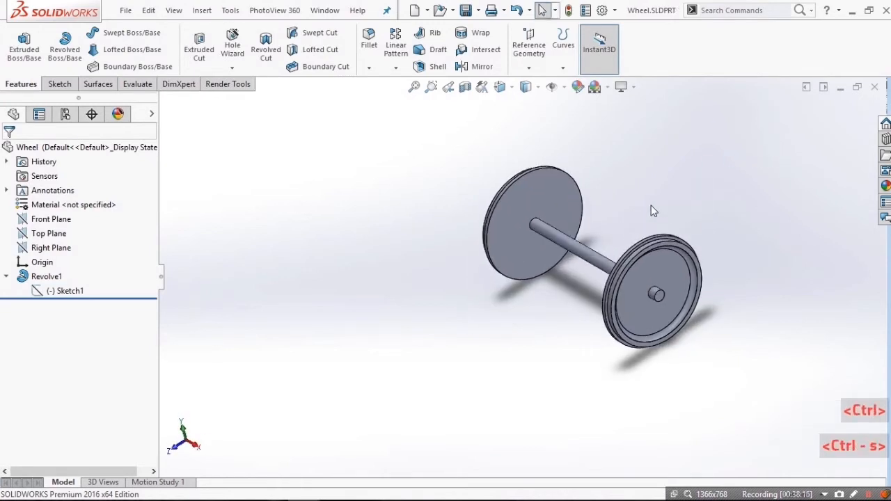
Step: Start a new assembly and place the Bogie Main Body as its first component
key("ctrl+n")
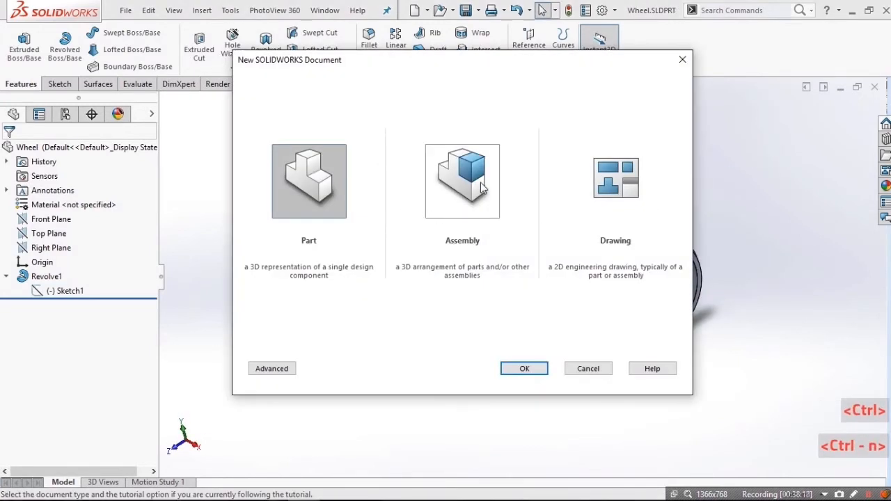
left_click(482, 186)
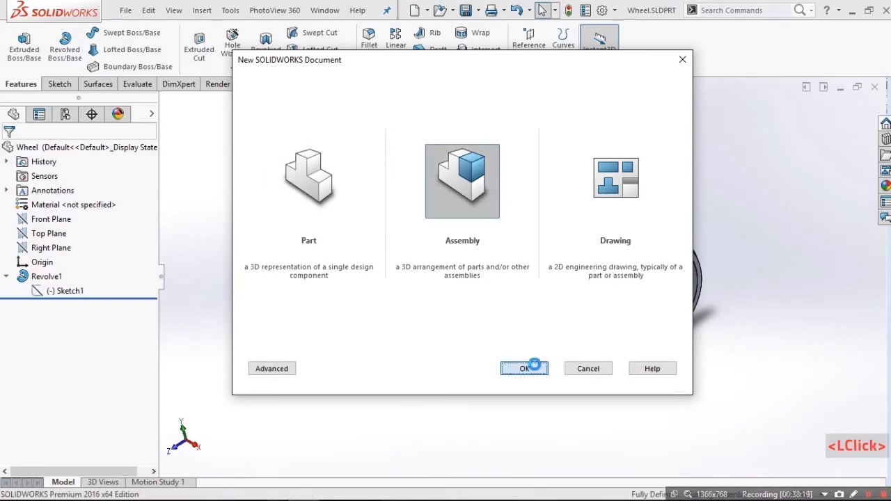
left_click(532, 362)
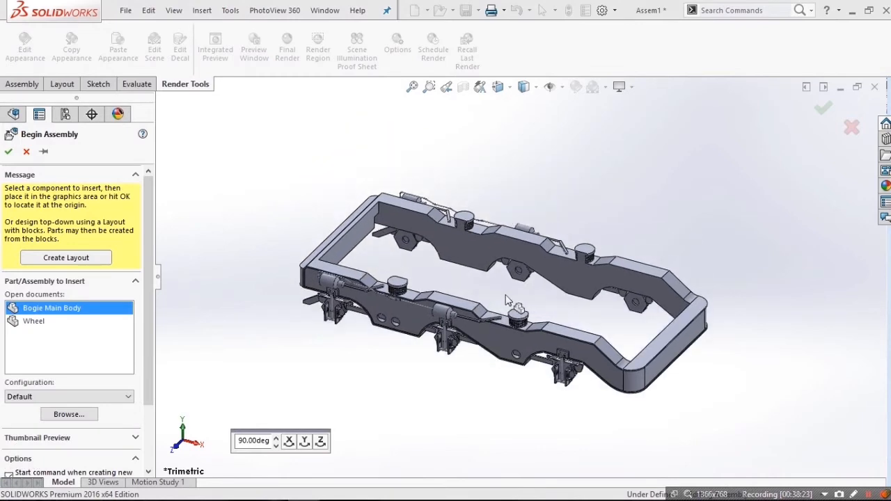
left_click(506, 301)
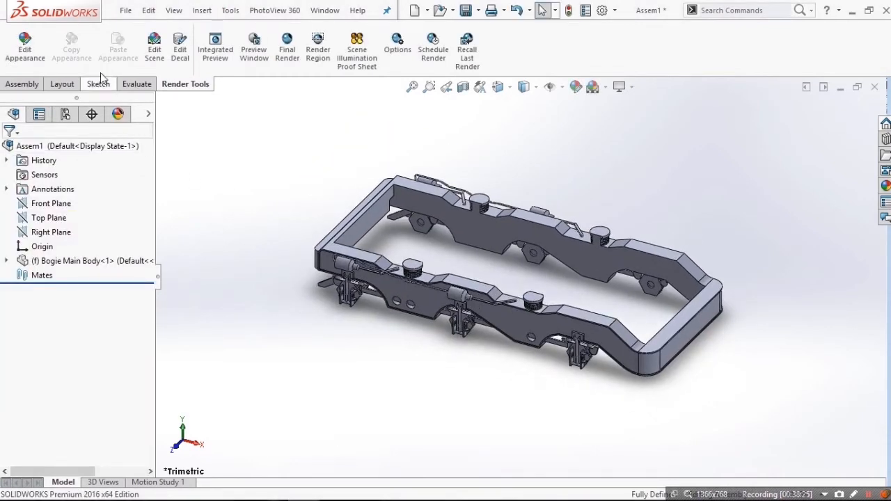
Step: Insert the Wheel part into the assembly and place it beside the bogie frame
left_click(22, 83)
left_click(69, 50)
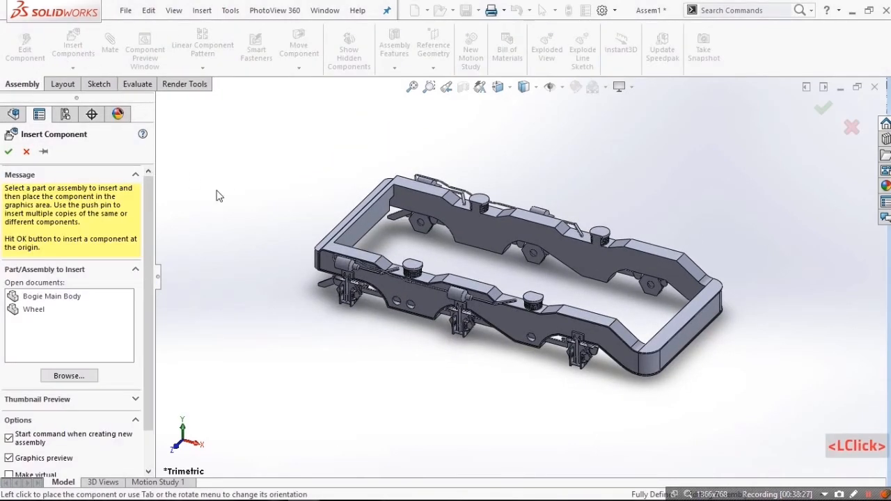
left_click(31, 309)
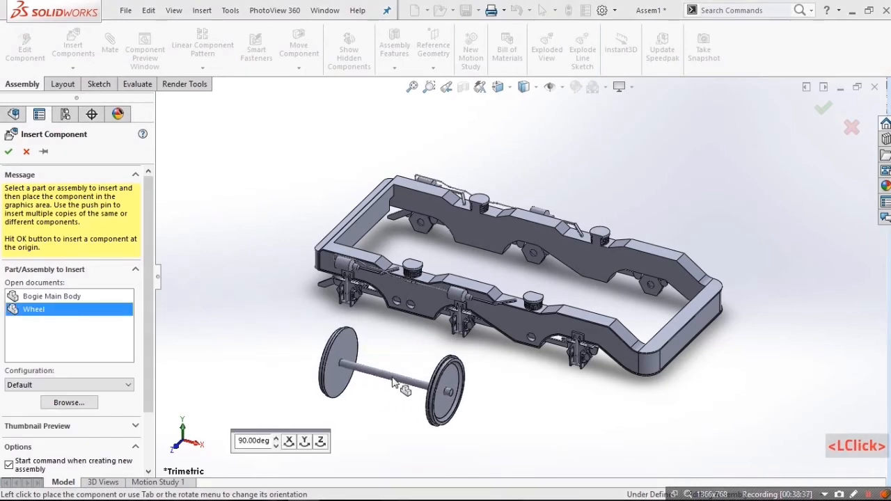
scroll(456, 404, "down", 4)
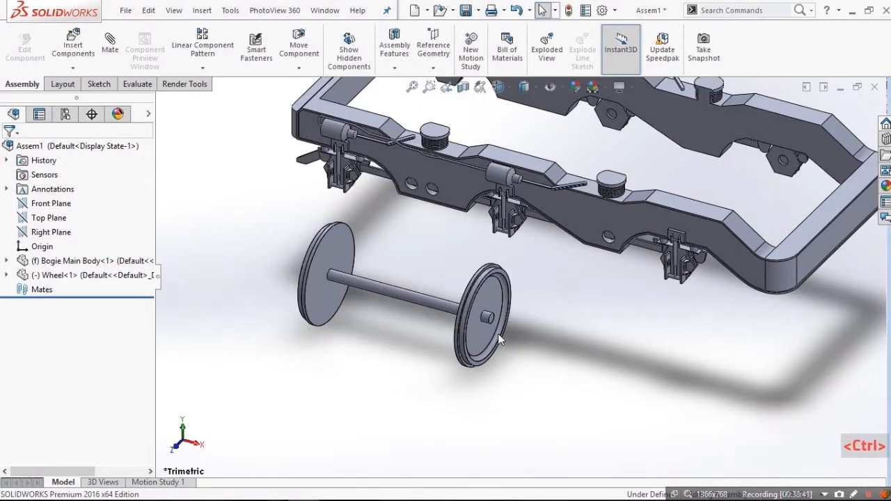
Step: Make two copies of the wheelset and place them beside the first one
left_click(483, 330)
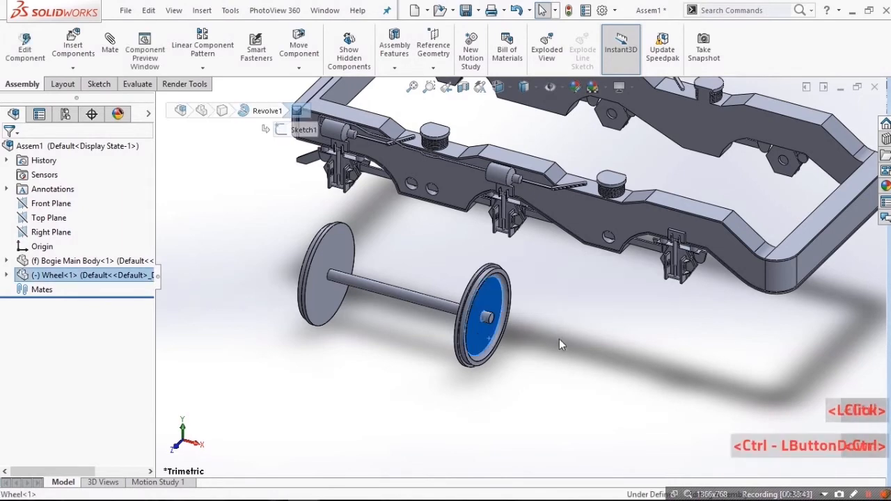
left_click_drag(559, 339, 627, 396, "ctrl")
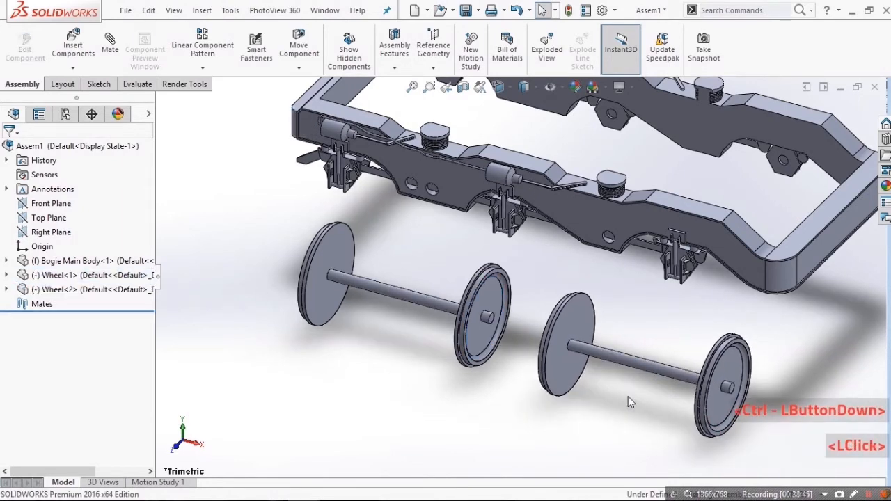
scroll(627, 396, "down", 3)
left_click(631, 325)
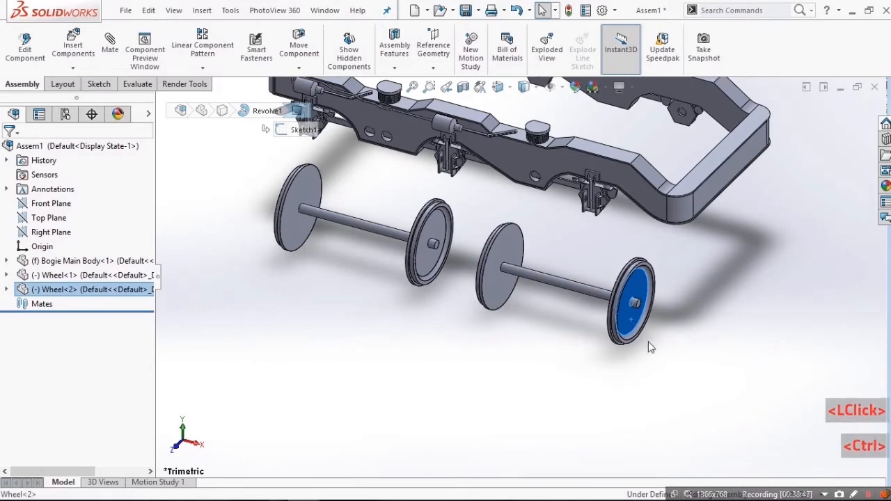
left_click_drag(648, 347, 579, 389, "ctrl")
left_click(577, 389)
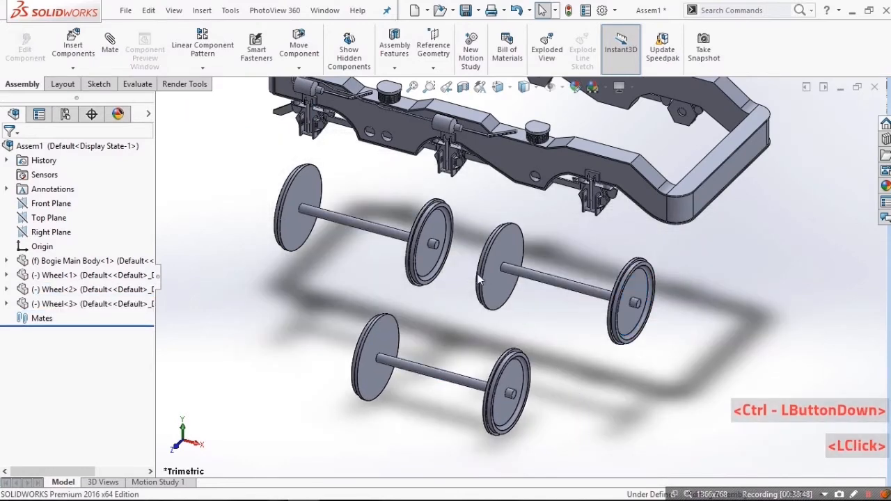
Step: Mate the axle end face of the first wheelset coincident with the matching end face of the second wheelset
scroll(479, 279, "down", 6)
left_click(444, 245)
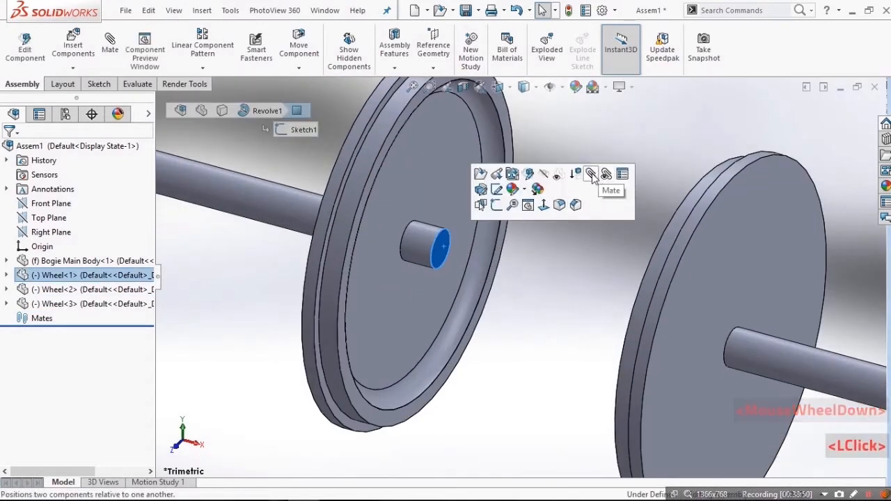
left_click(592, 173)
scroll(635, 334, "up", 6)
scroll(689, 305, "down", 3)
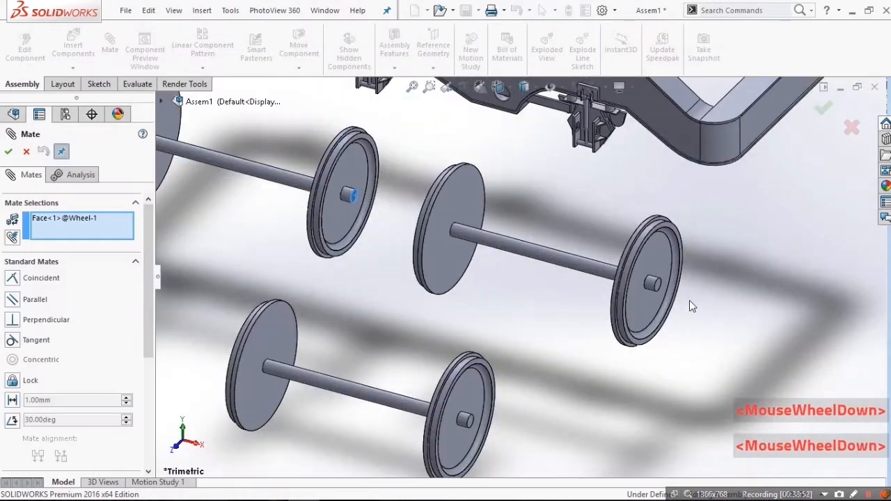
scroll(621, 264, "down", 3)
left_click(614, 268)
right_click(615, 273)
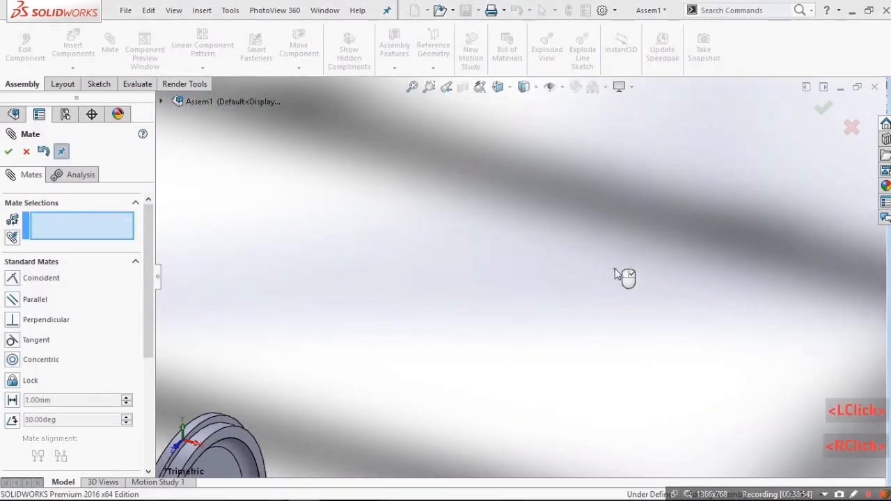
Step: Move one of the mated wheelsets down so it sits close to the other two
scroll(312, 229, "down", 5)
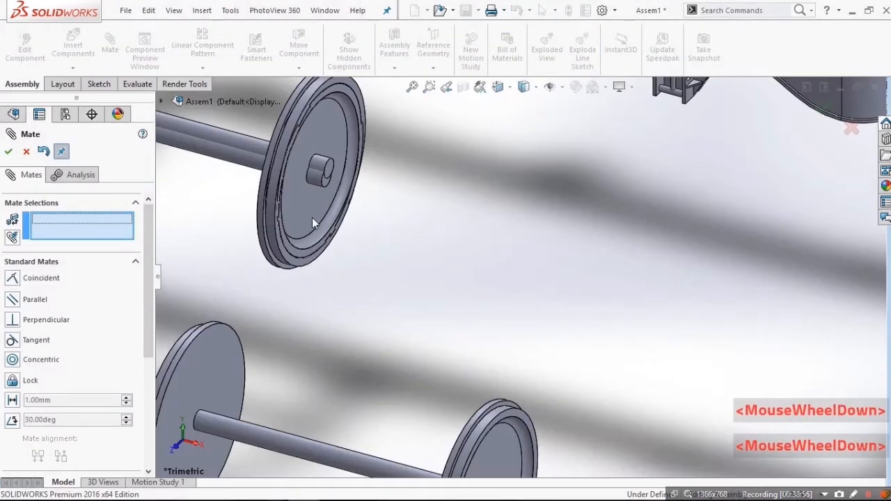
left_click(361, 251)
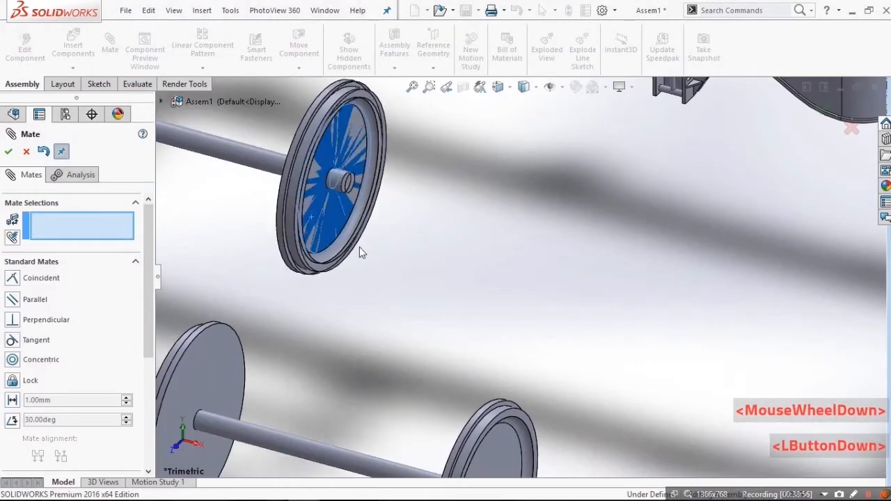
left_click_drag(359, 248, 487, 412)
scroll(522, 369, "up", 2)
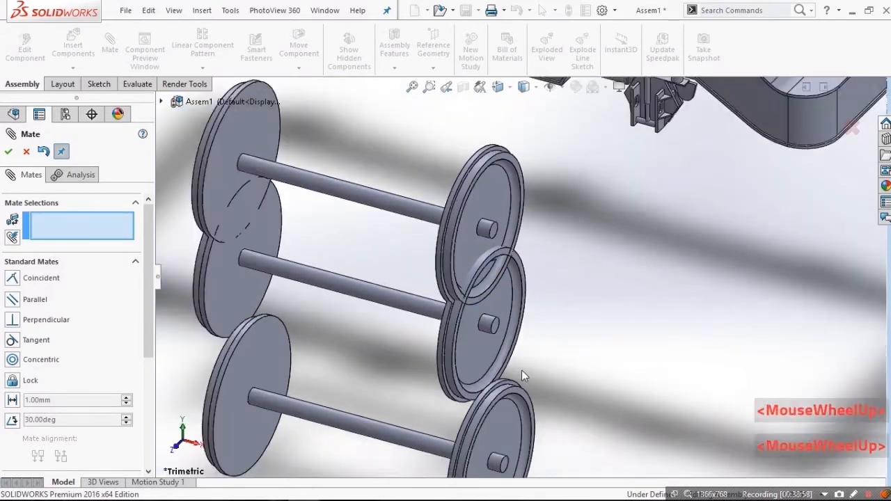
Step: Mate the axle end face of the remaining wheelset coincident with the end face of the middle wheelset
scroll(511, 370, "down", 2)
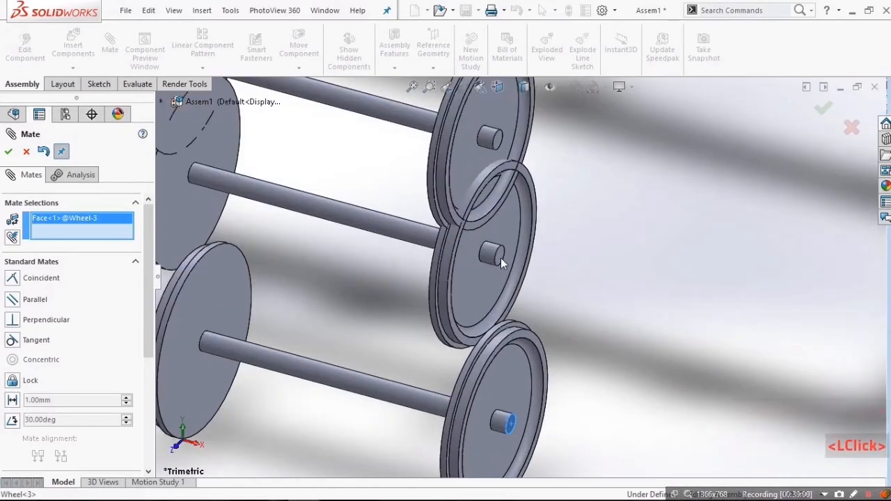
left_click(500, 257)
scroll(496, 259, "up", 3)
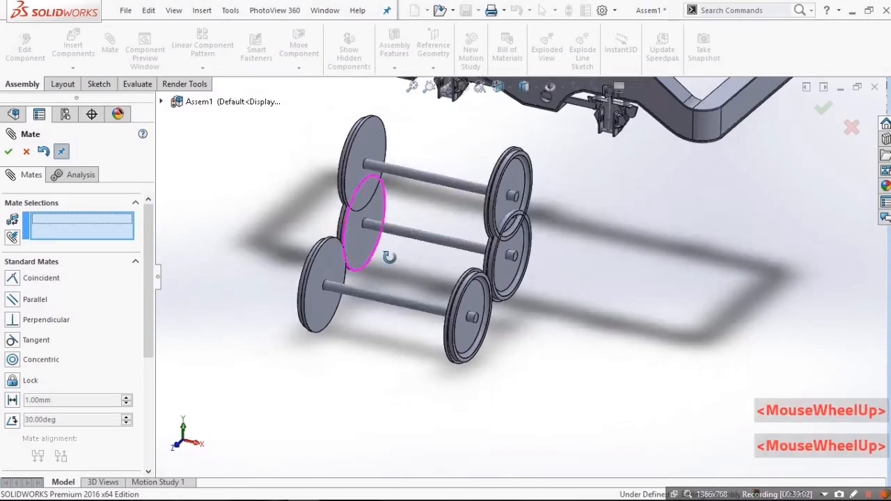
Step: Mate the axle of the topmost wheelset concentric with the first bearing hole at the end of the bogie frame
middle_click_drag(388, 258, 431, 235)
scroll(418, 184, "down", 2)
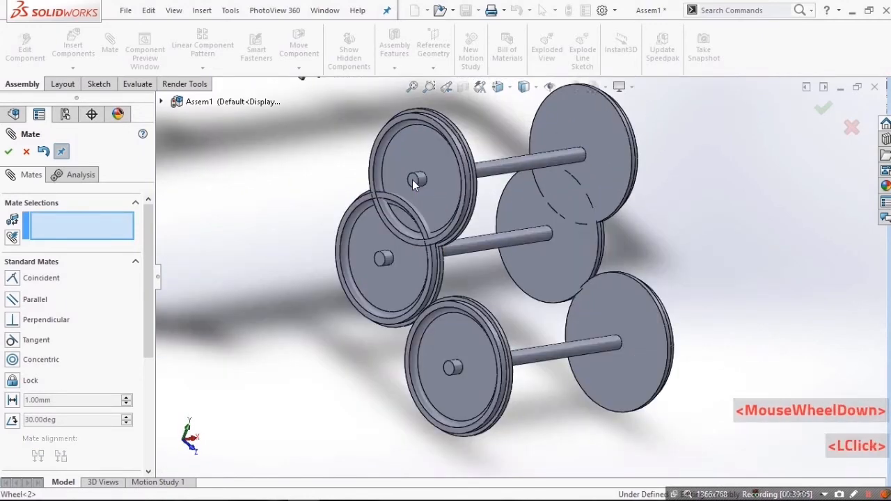
left_click(413, 181)
scroll(420, 170, "up", 5)
scroll(453, 157, "down", 2)
scroll(492, 290, "down", 4)
left_click(502, 286)
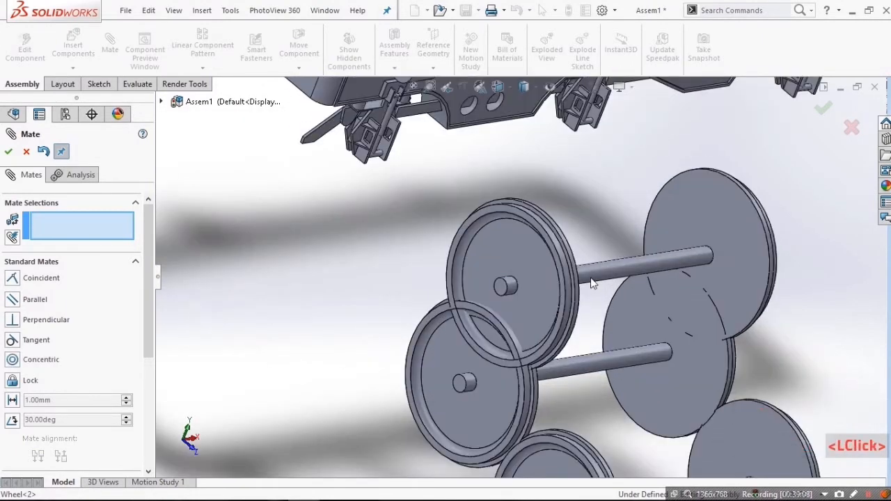
scroll(530, 225, "up", 3)
scroll(477, 144, "down", 2)
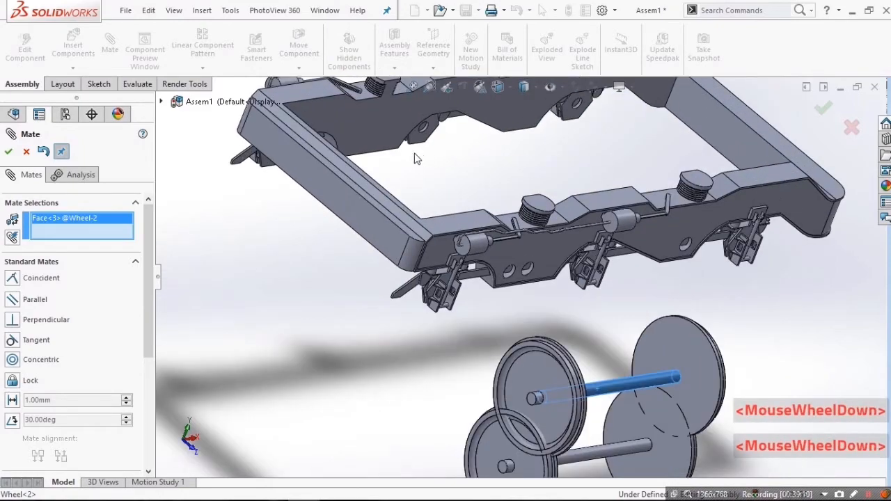
scroll(417, 159, "down", 3)
middle_click_drag(417, 159, 301, 173)
scroll(371, 252, "down", 5)
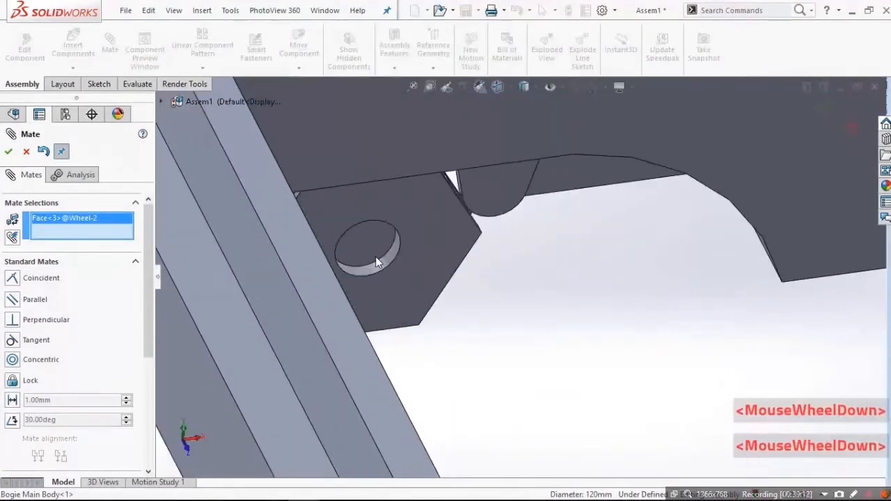
left_click(379, 264)
scroll(516, 310, "up", 6)
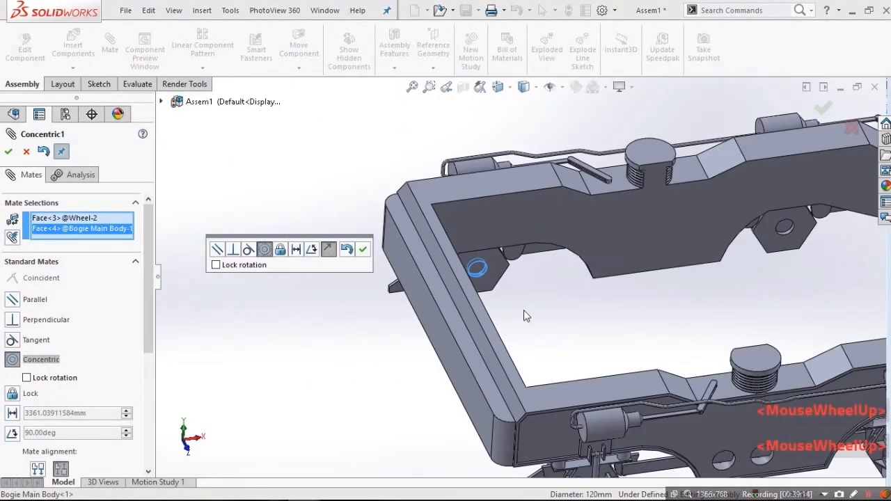
scroll(589, 360, "down", 2)
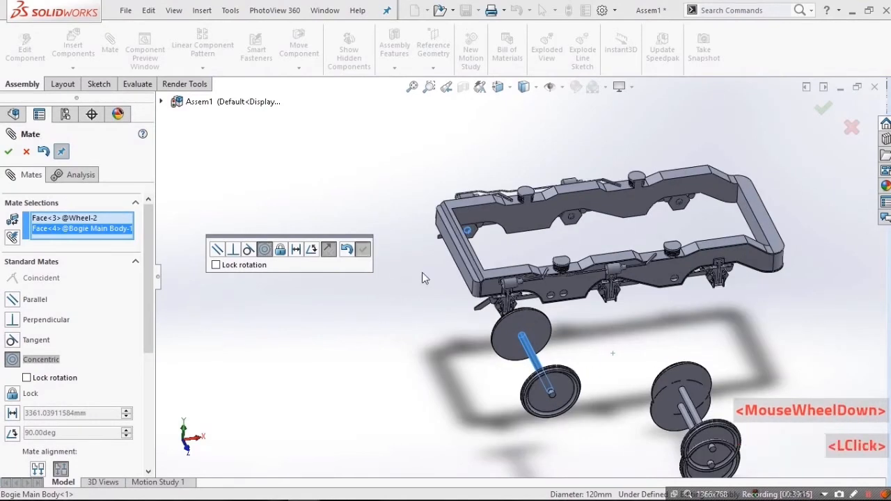
Step: Mate the axle of one of the two remaining wheelsets concentric with the bogie frame's middle bearing hole
scroll(655, 412, "down", 6)
scroll(612, 376, "up", 5)
scroll(556, 320, "down", 4)
left_click(555, 318)
scroll(494, 234, "up", 6)
scroll(447, 161, "down", 3)
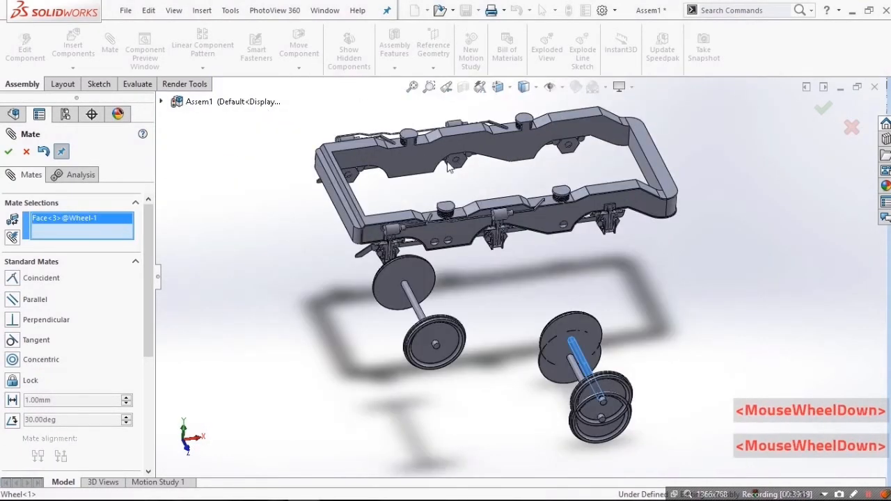
scroll(448, 167, "down", 5)
left_click(475, 211)
right_click(483, 223)
scroll(600, 399, "up", 6)
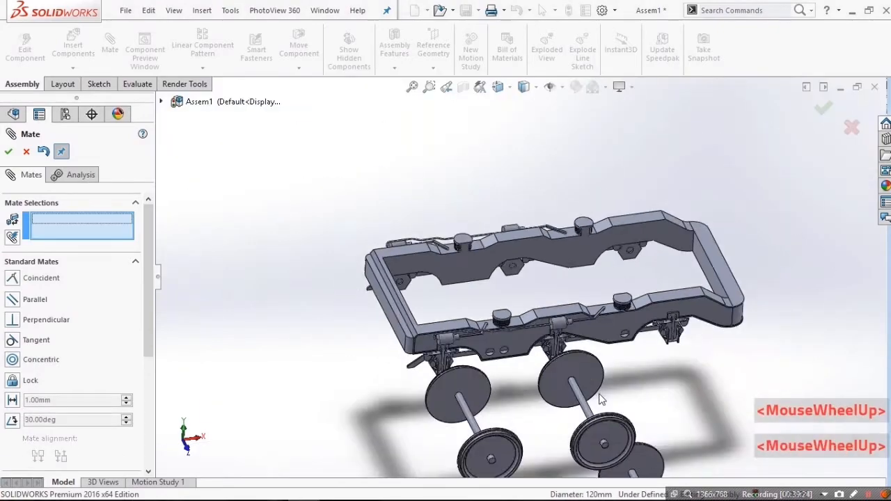
Step: Mate the last wheelset's axle concentric with the bearing hole at the other end of the bogie frame
scroll(602, 400, "down", 4)
left_click(549, 347)
scroll(533, 231, "up", 3)
scroll(503, 232, "down", 6)
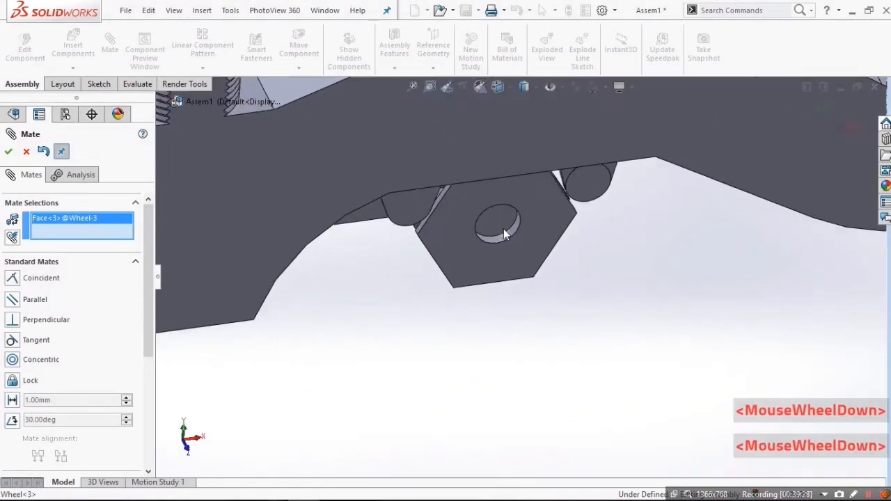
scroll(505, 244, "down", 2)
left_click(519, 276)
right_click(521, 277)
scroll(613, 313, "up", 6)
Step: Start a centered Width mate with both axle end faces of the middle wheelset as the width selections
middle_click_drag(620, 313, 376, 344)
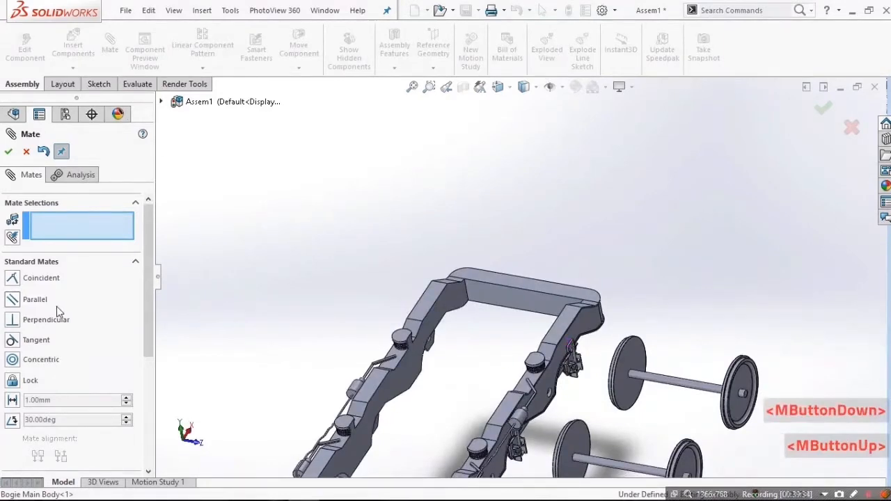
left_click(55, 269)
left_click(49, 283)
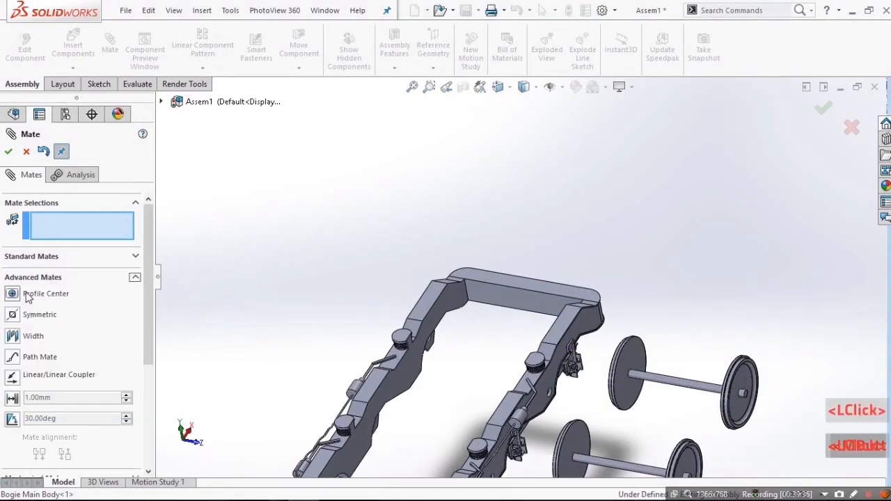
left_click(13, 336)
scroll(668, 222, "down", 6)
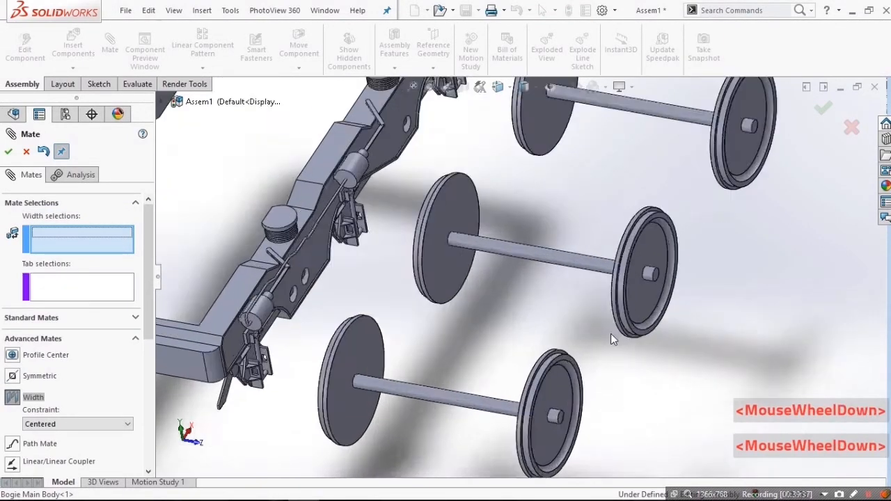
left_click(668, 222)
scroll(432, 262, "up", 3)
middle_click_drag(432, 262, 293, 203)
scroll(329, 227, "down", 3)
scroll(341, 231, "up", 5)
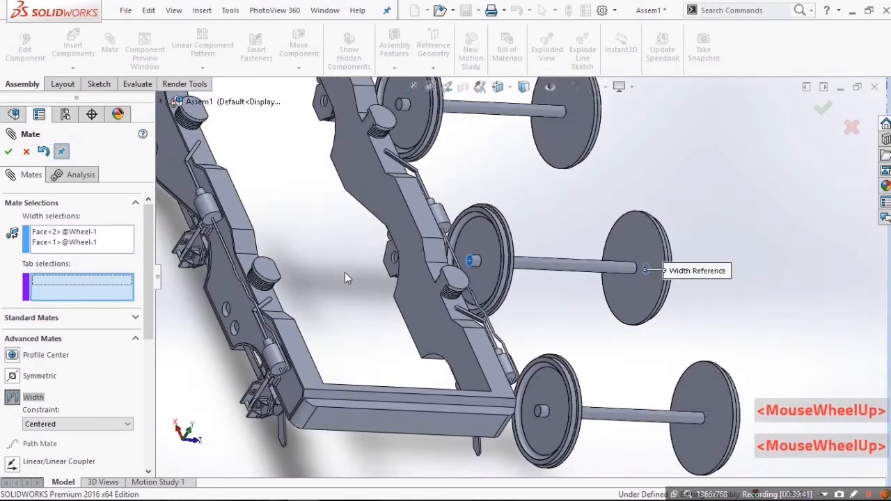
Step: Use the outer faces of the bogie frame's two side beams as the tab selections and finish the Width mate
scroll(428, 230, "down", 3)
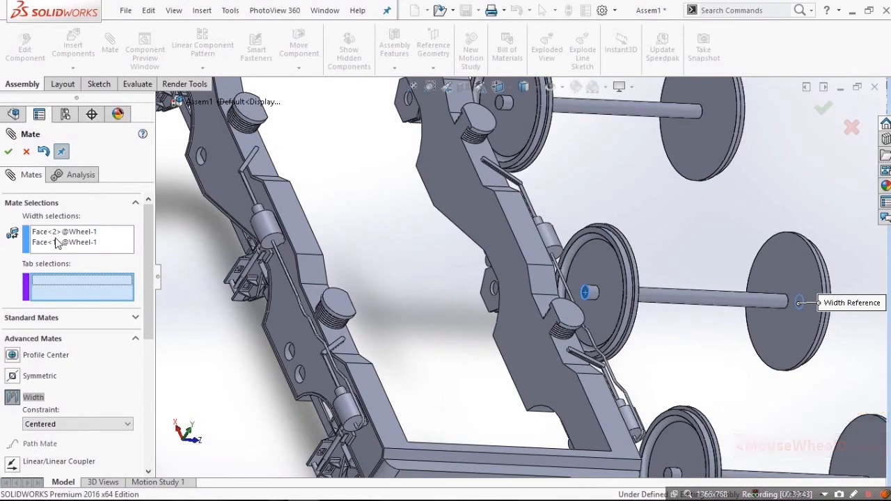
left_click(478, 197)
middle_click_drag(478, 197, 243, 199)
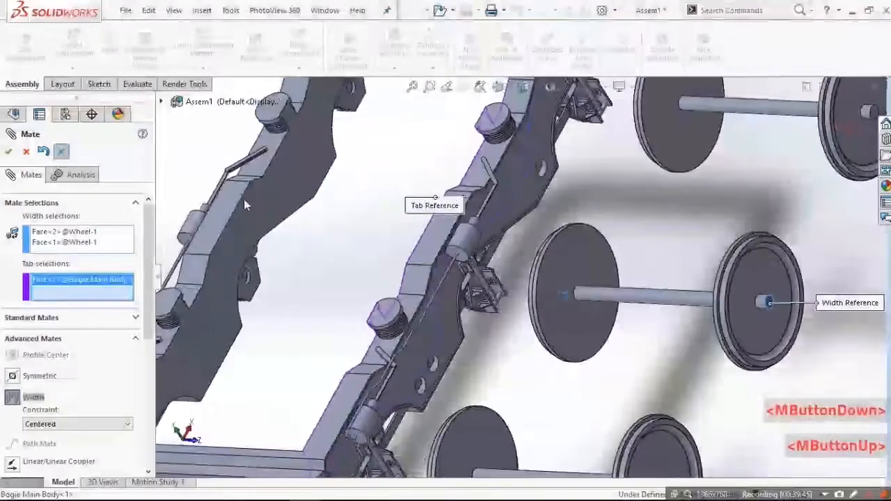
left_click(269, 207)
right_click(268, 207)
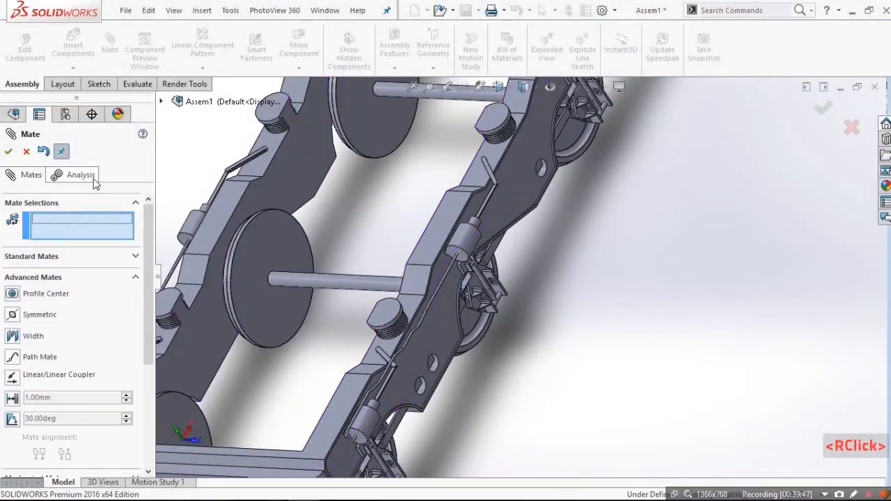
left_click(8, 152)
Step: Turn on perspective display for the finished bogie assembly
middle_click_drag(421, 194, 661, 127)
scroll(407, 201, "up", 2)
scroll(402, 206, "down", 2)
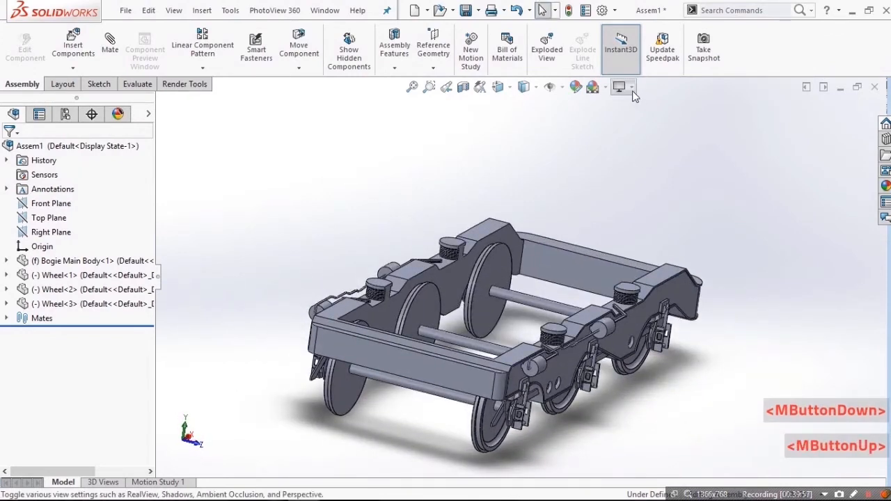
left_click(631, 88)
left_click(654, 139)
middle_click_drag(606, 239, 501, 238)
key("ctrl+s")
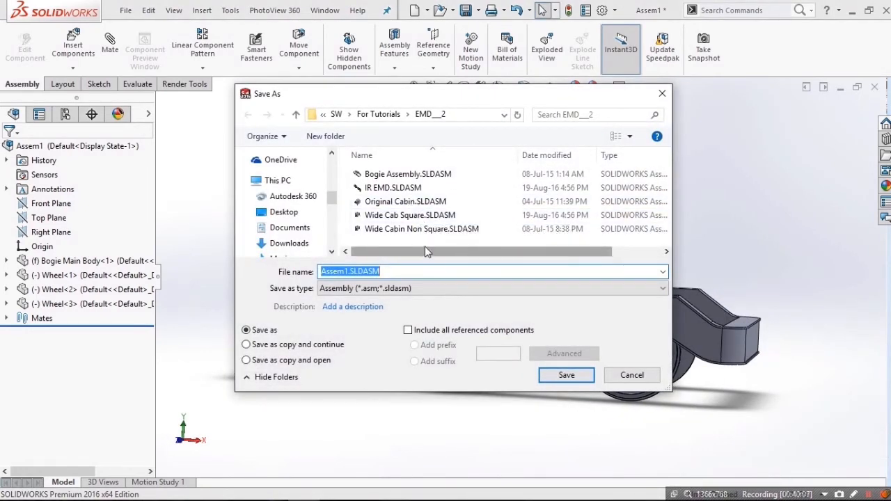
left_click(421, 177)
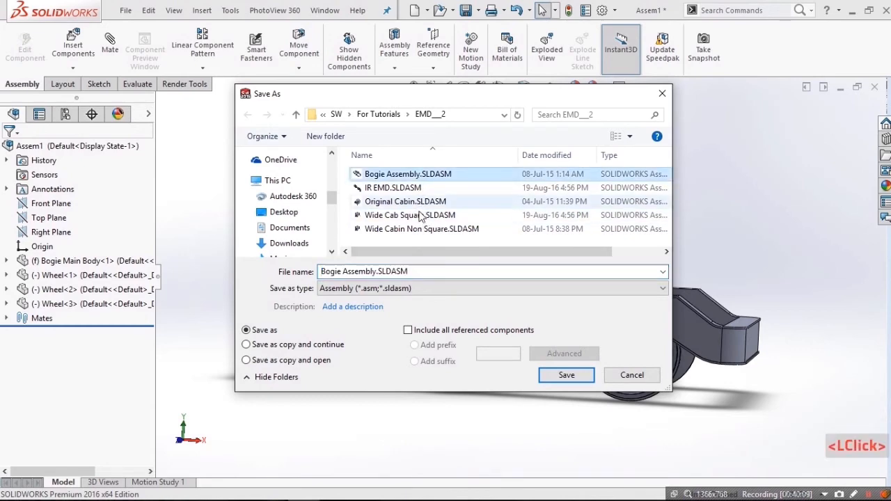
left_click(640, 377)
Step: Examine how the wheels fit against the bogie frame and how far the axle ends reach towards the bearing brackets
middle_click_drag(624, 224, 667, 272)
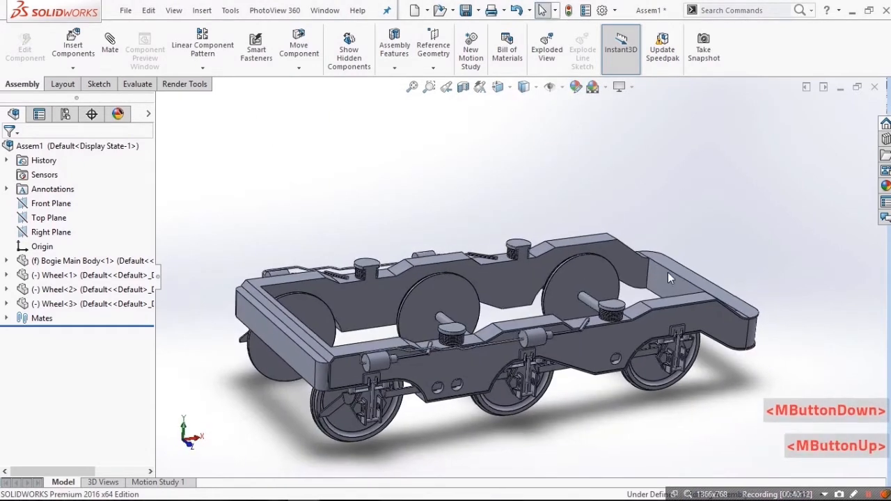
scroll(565, 304, "down", 10)
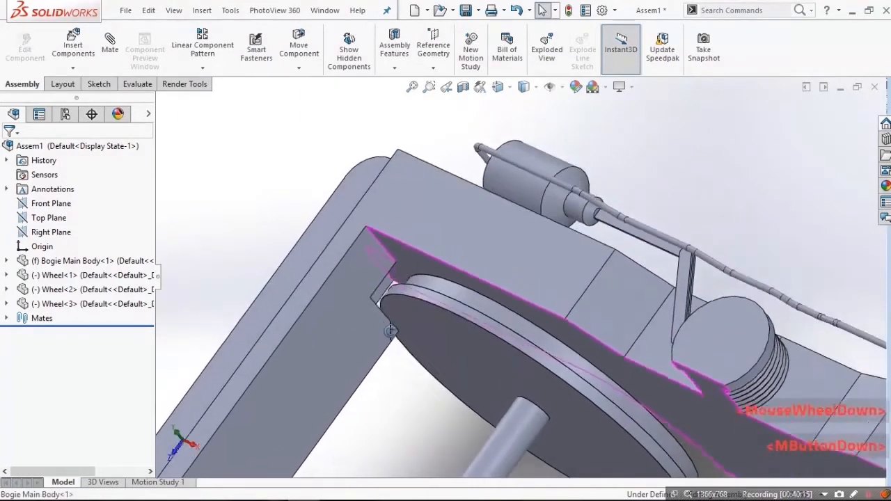
middle_click_drag(390, 331, 399, 303)
scroll(561, 356, "up", 3)
scroll(561, 356, "up", 3)
scroll(587, 387, "down", 1)
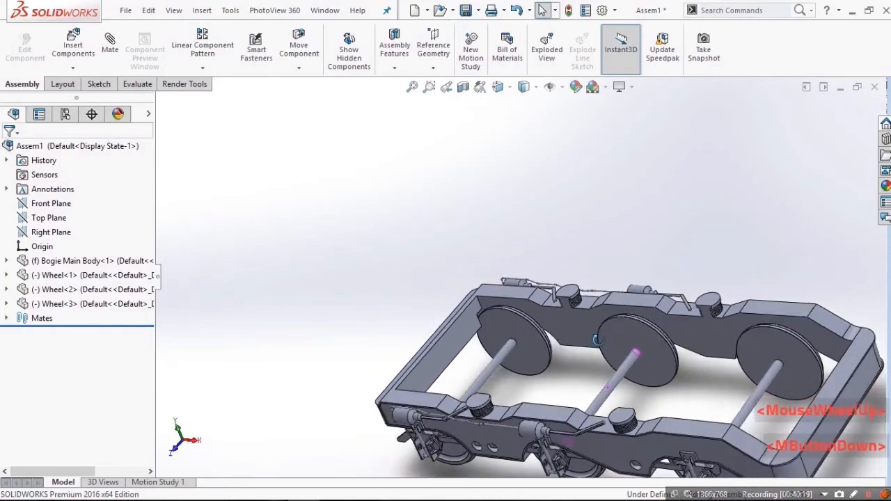
middle_click_drag(650, 250, 727, 184)
scroll(713, 365, "down", 8)
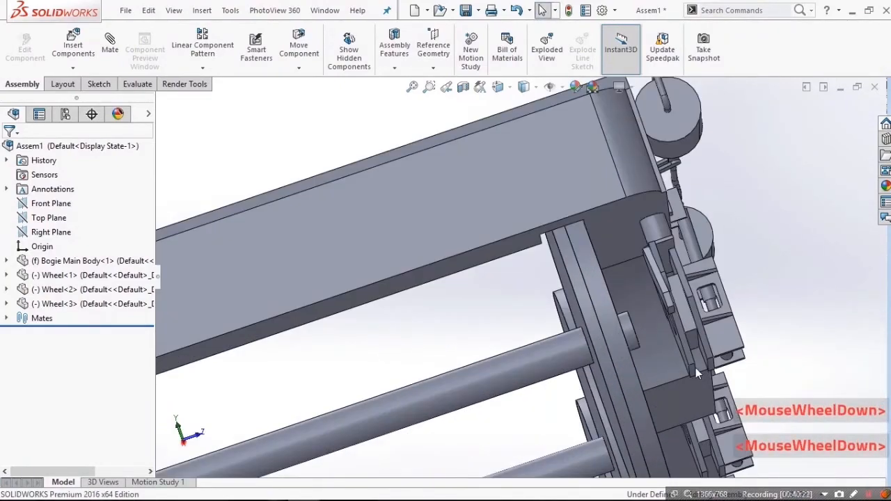
middle_click(687, 352)
middle_click_drag(680, 339, 647, 341)
scroll(634, 343, "down", 3)
middle_click_drag(675, 295, 585, 300)
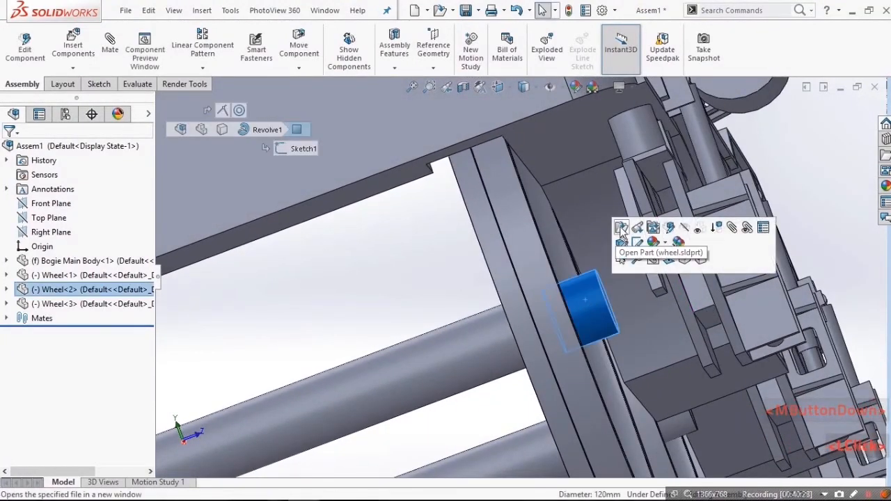
Step: Open the Wheel part from the assembly and edit the profile sketch of its revolve
left_click(621, 227)
scroll(589, 264, "down", 2)
left_click(99, 290)
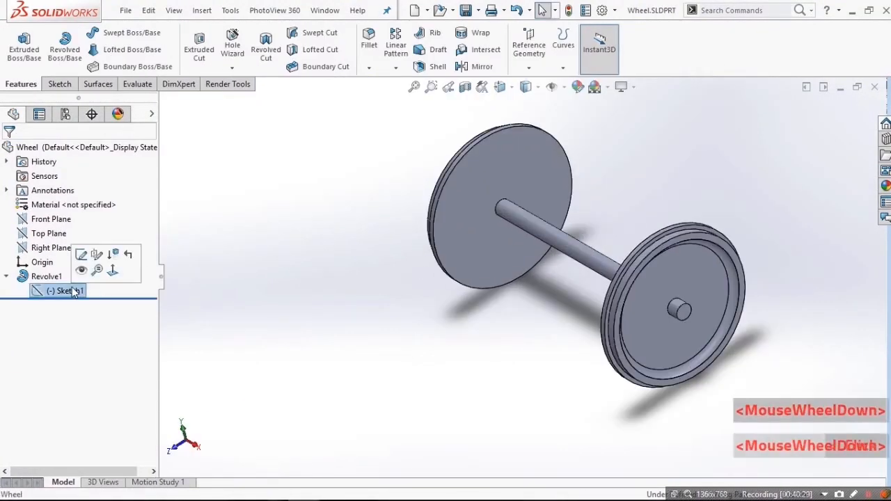
left_click(86, 256)
key("ctrl+8")
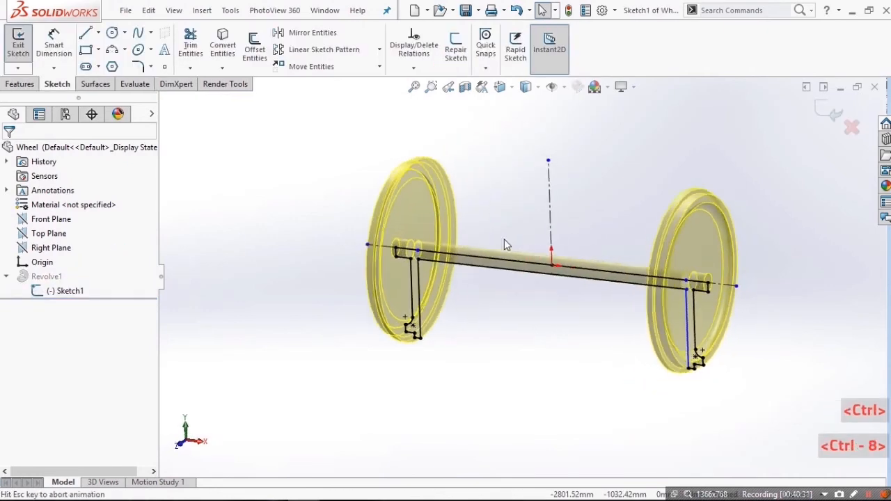
Step: Set the length of the axle stub outside the wheel to 270 mm in the sketch
scroll(333, 290, "down", 4)
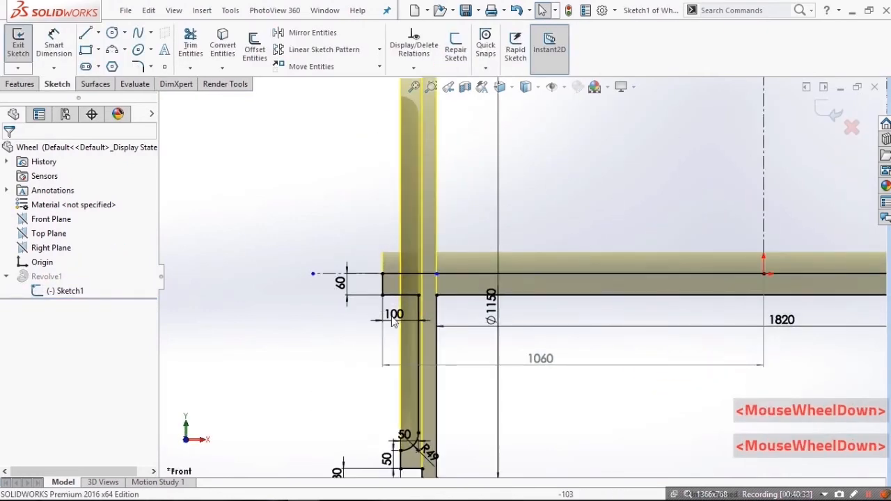
left_click_drag(393, 320, 330, 345)
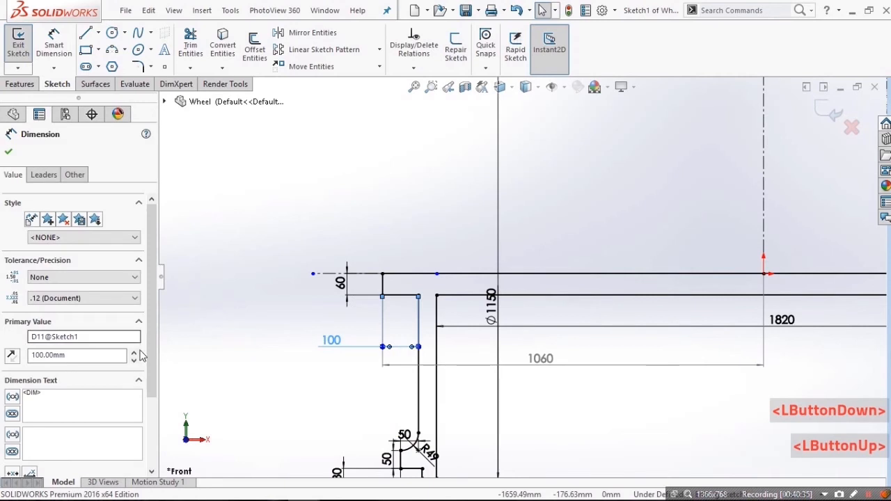
left_click(134, 360)
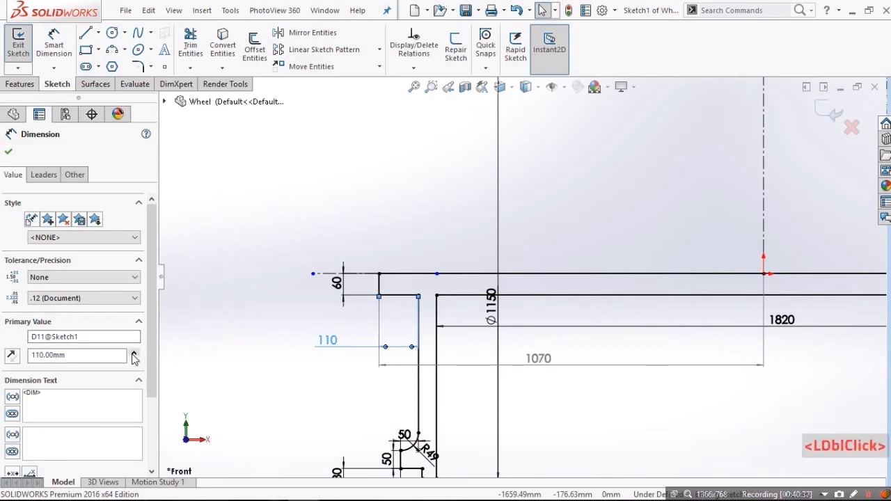
scroll(612, 300, "up", 3)
scroll(613, 296, "down", 2)
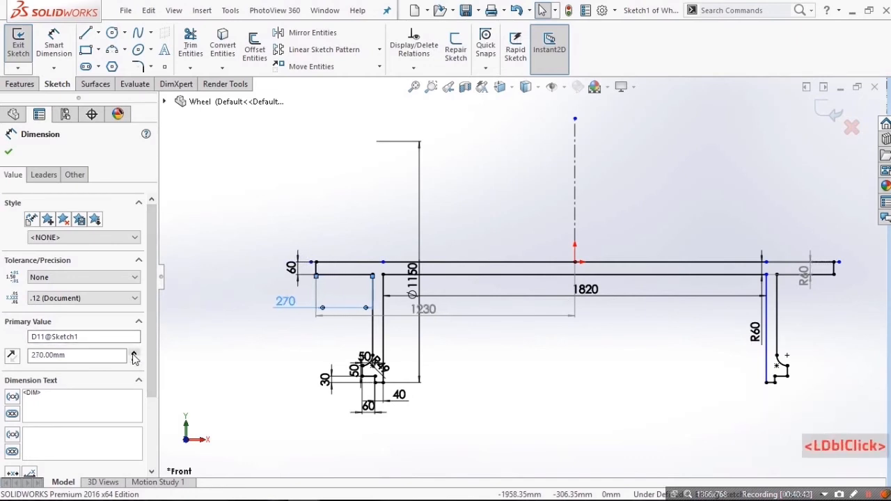
left_click(360, 200)
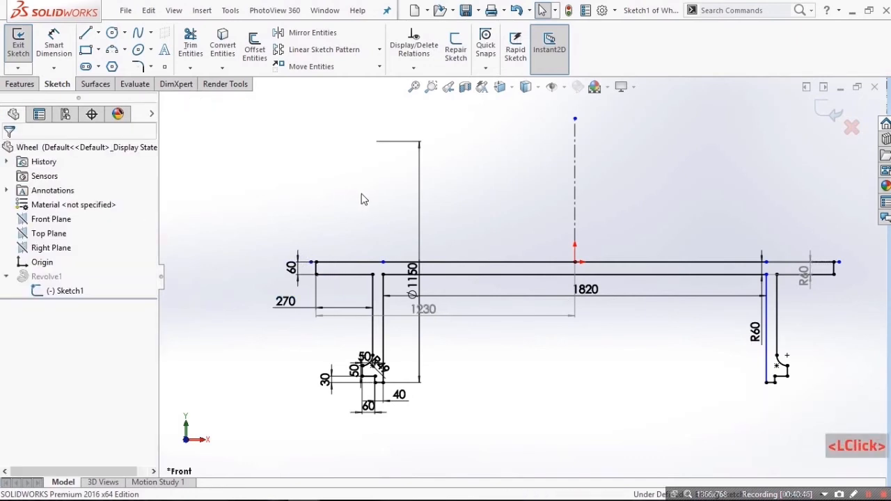
Step: Exit the sketch to rebuild the wheelset, save the Wheel part and return to the bogie assembly
left_click(829, 112)
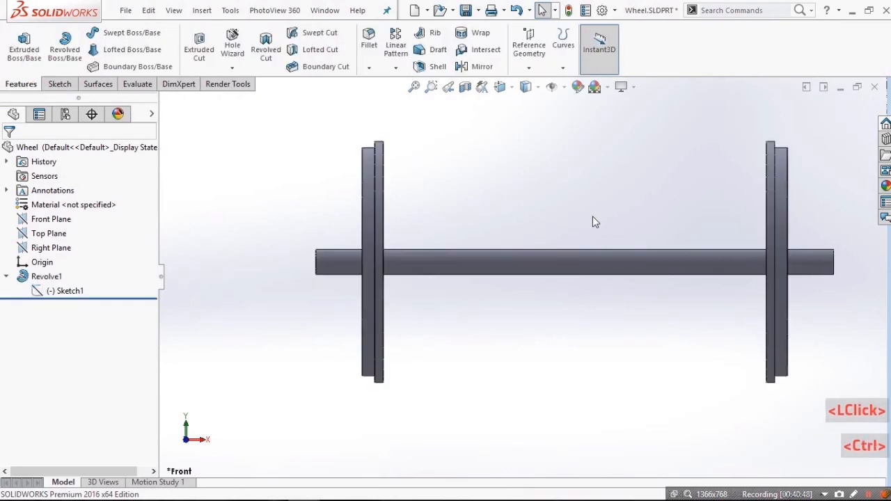
key("ctrl+s")
key("ctrl+Tab")
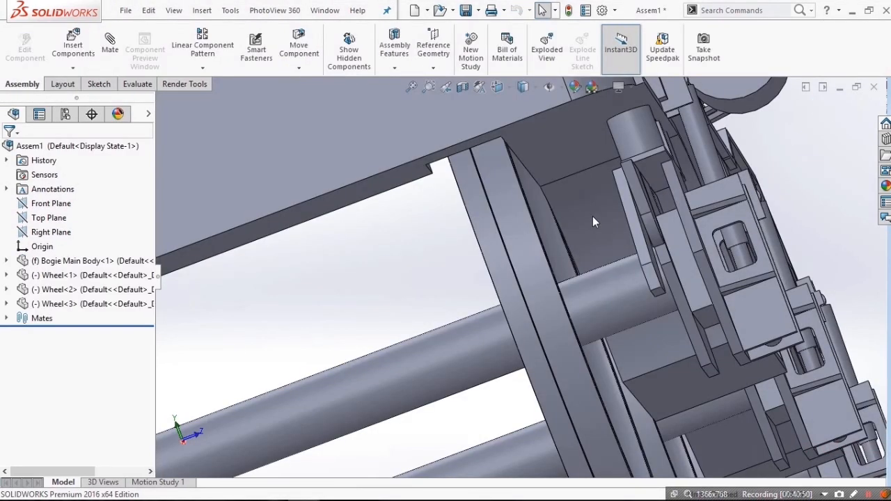
Step: Check how the lengthened axle stubs meet the bearing brackets and how the wheelsets sit in the bogie frame
scroll(597, 266, "up", 2)
middle_click_drag(597, 266, 585, 208)
scroll(618, 436, "up", 2)
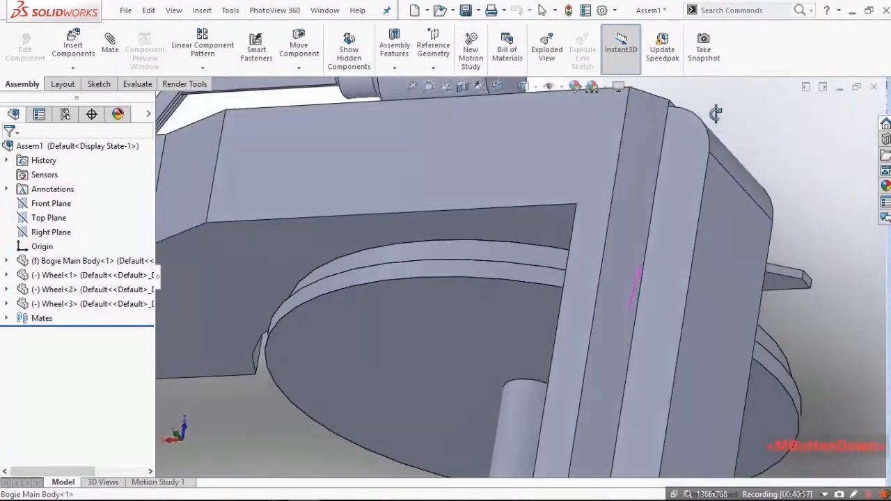
scroll(618, 436, "up", 6)
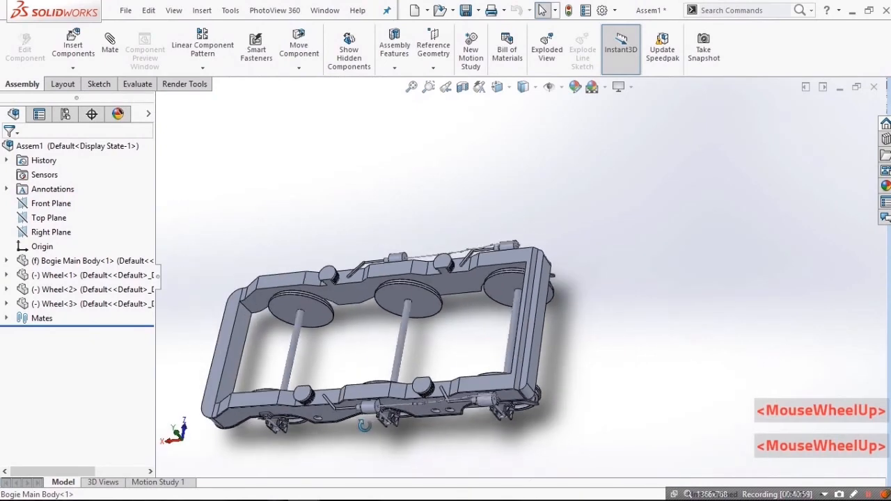
middle_click_drag(437, 446, 447, 305)
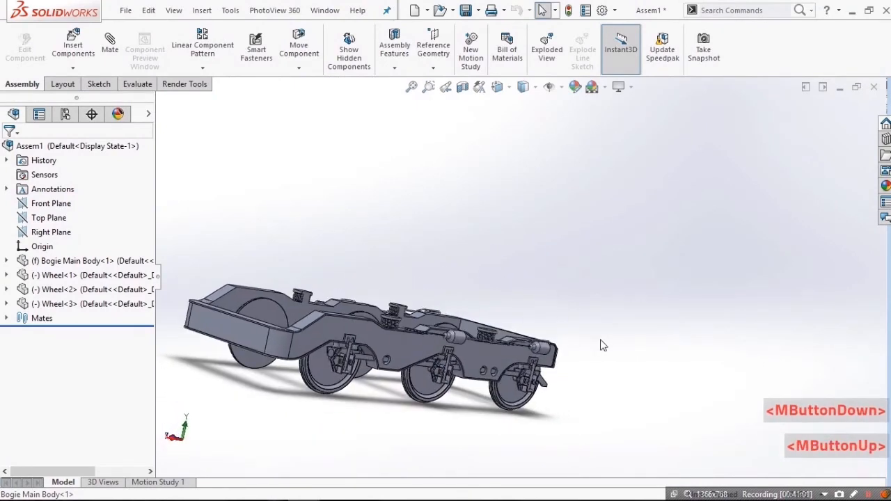
key("ctrl+s")
left_click(407, 174)
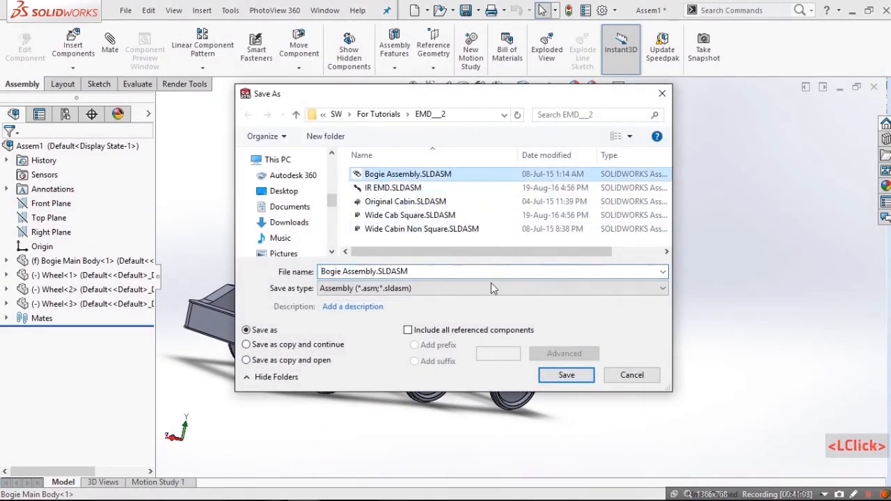
left_click(566, 375)
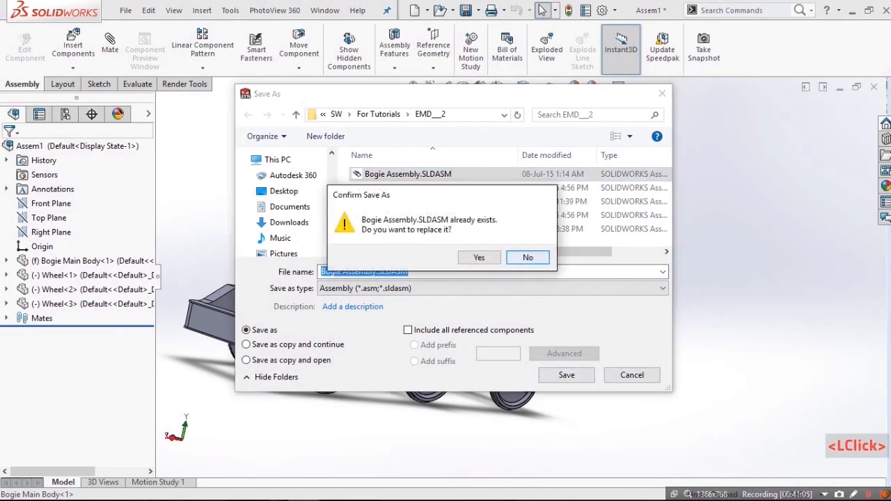
left_click(528, 258)
left_click(627, 378)
left_click(592, 317)
Step: Inspect the complete bogie assembly with its three wheelsets from several sides
middle_click_drag(592, 317, 411, 269)
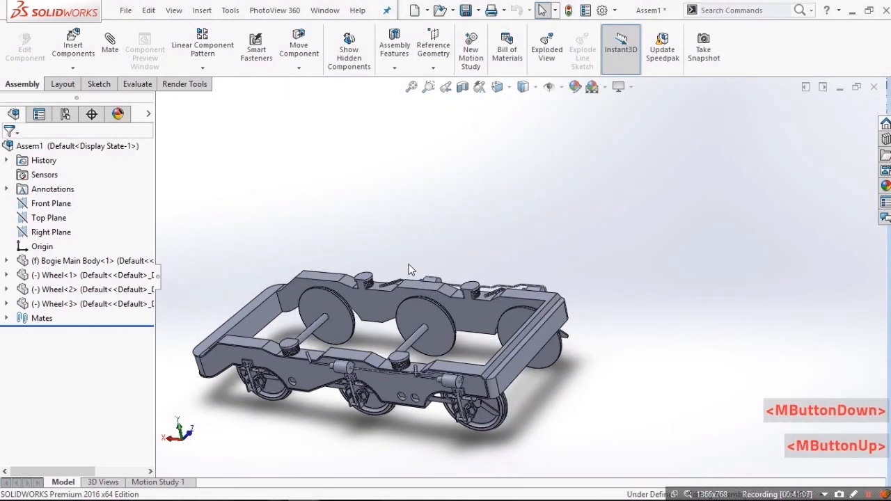
scroll(404, 263, "down", 2)
scroll(332, 252, "up", 3)
middle_click_drag(332, 263, 556, 222)
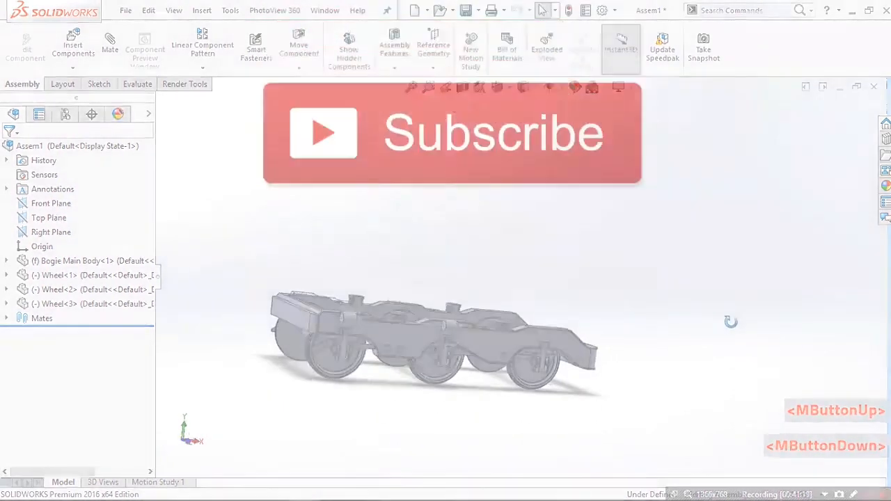